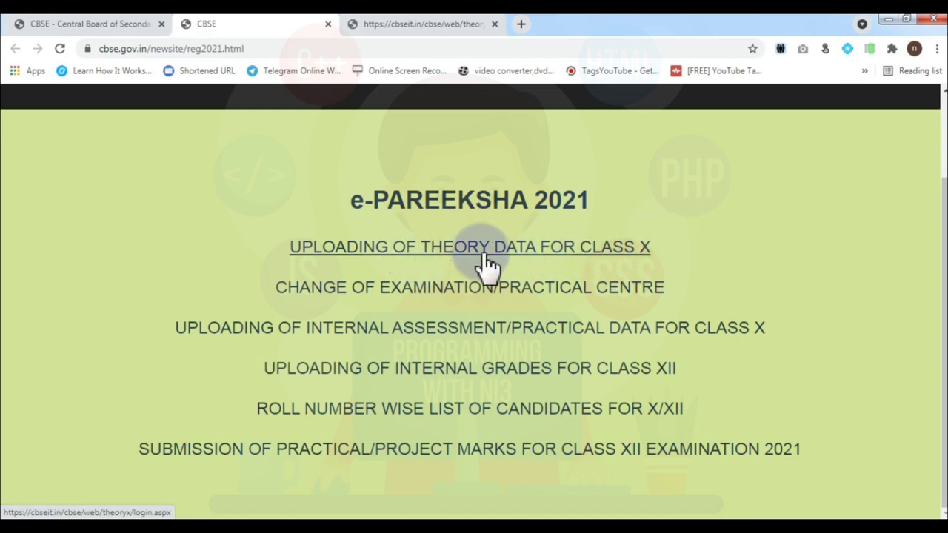
Open the CBSE login page for online uploading of Class X theory data.
left_click(474, 22)
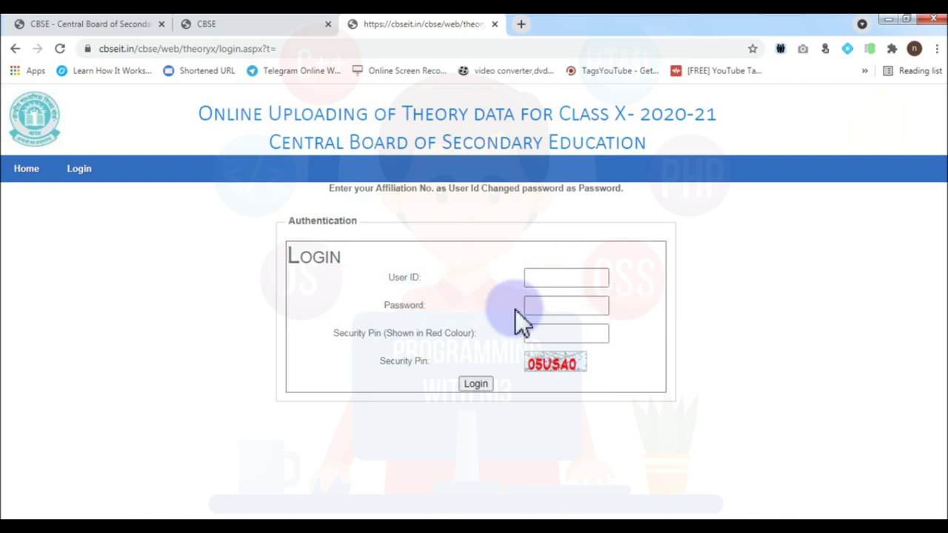
left_click(474, 384)
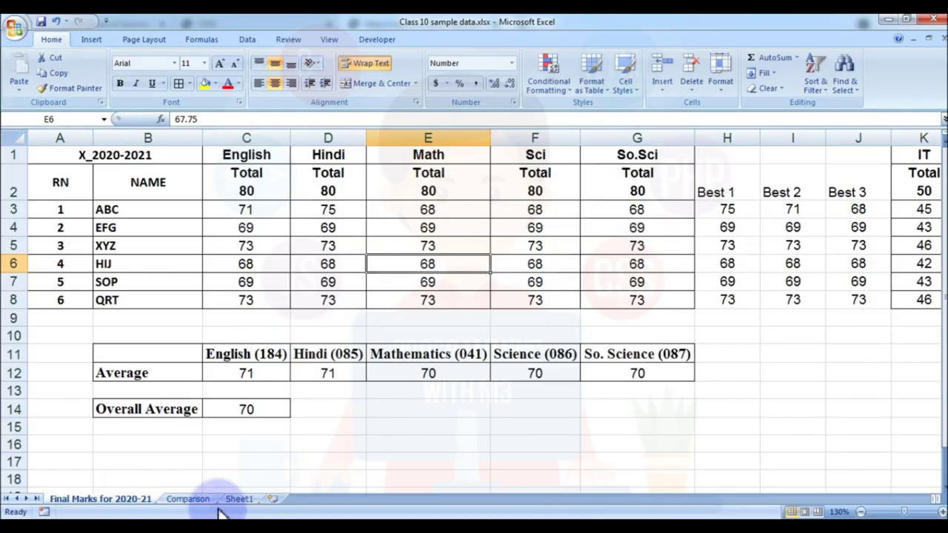
On Sheet1 of Class 10 sample data.xlsx, minimize the ribbon, enlarge the view and fit column B's width to the subject names.
left_click(194, 499)
left_click(240, 499)
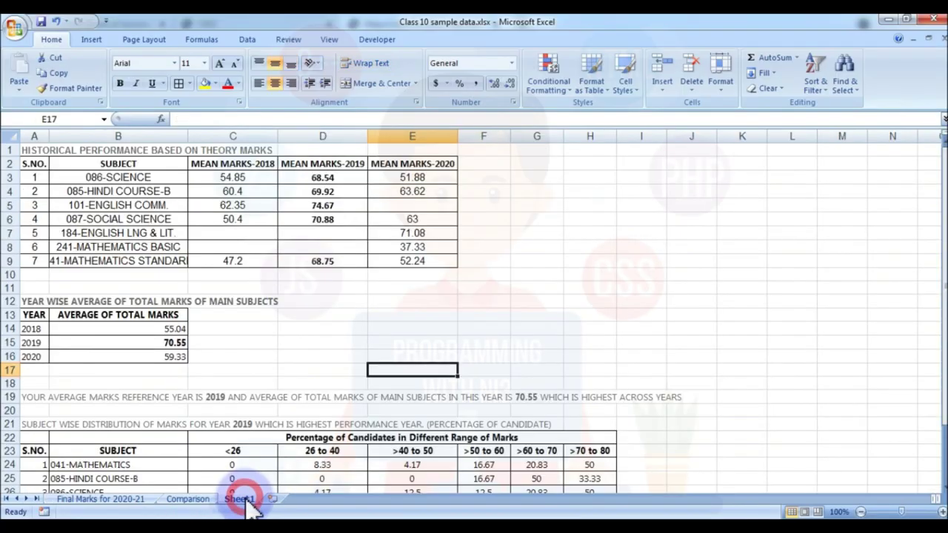
double_click(52, 38)
scroll(203, 199, "down", 1)
scroll(250, 239, "up", 1)
scroll(250, 238, "up", 1, "ctrl")
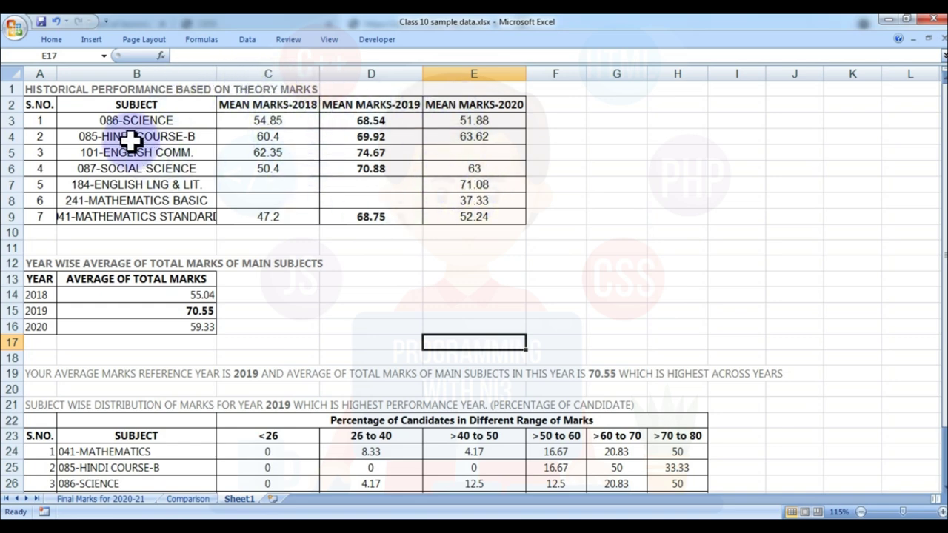
double_click(216, 73)
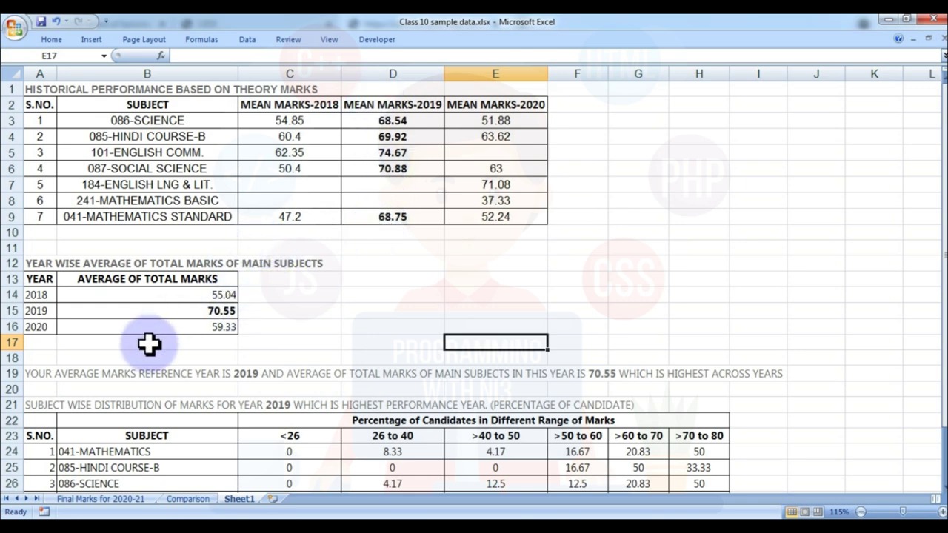
Review Sheet1's historical mean marks, year-wise averages, reference-year statement and subject-wise marks distribution table.
scroll(148, 355, "down", 2)
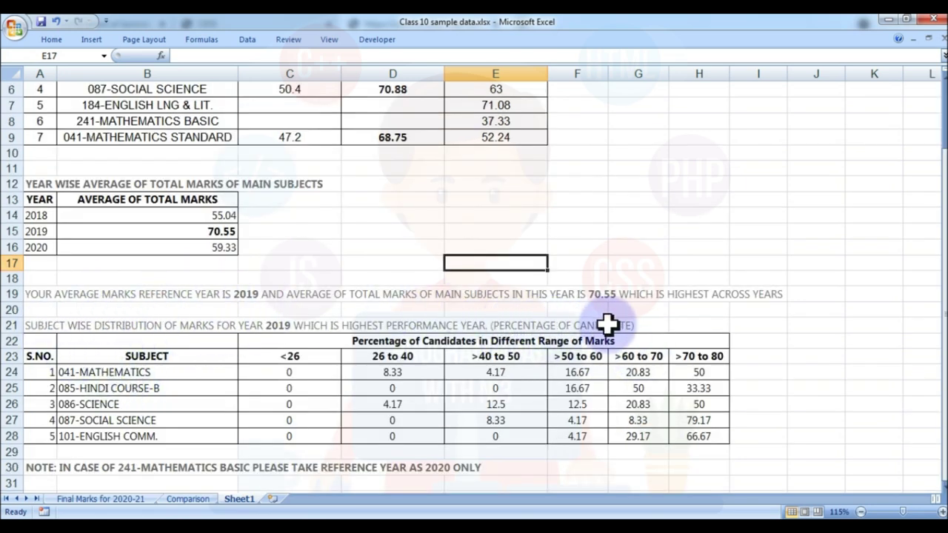
scroll(274, 304, "up", 2)
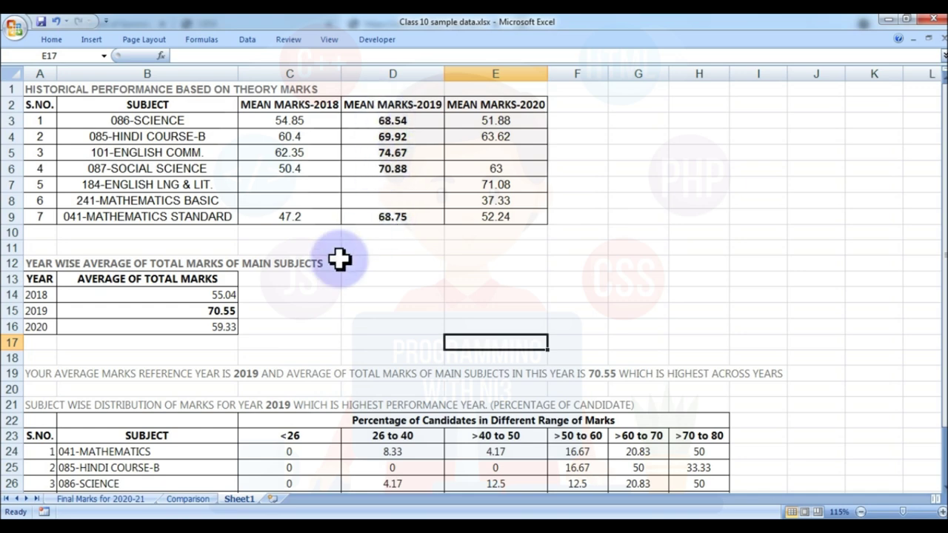
scroll(355, 223, "down", 3)
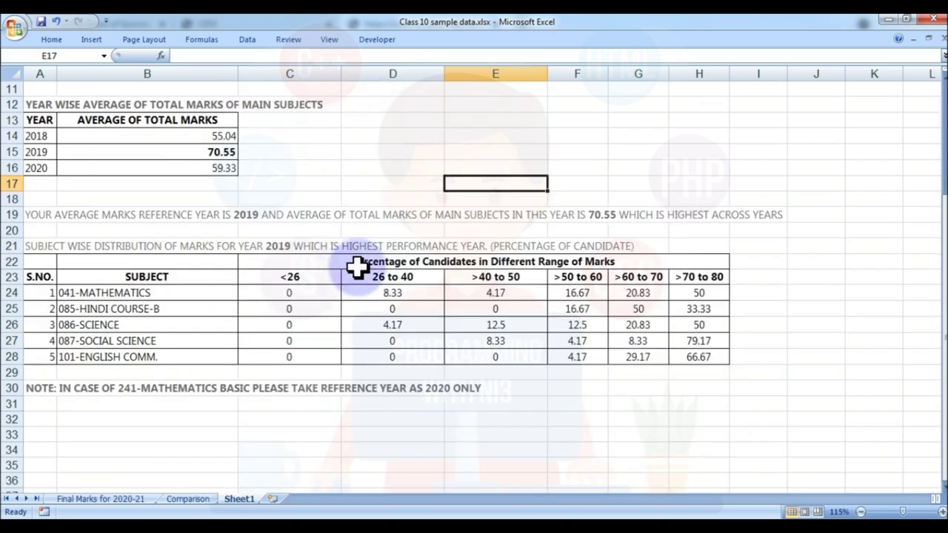
scroll(319, 244, "up", 2)
scroll(237, 285, "down", 2)
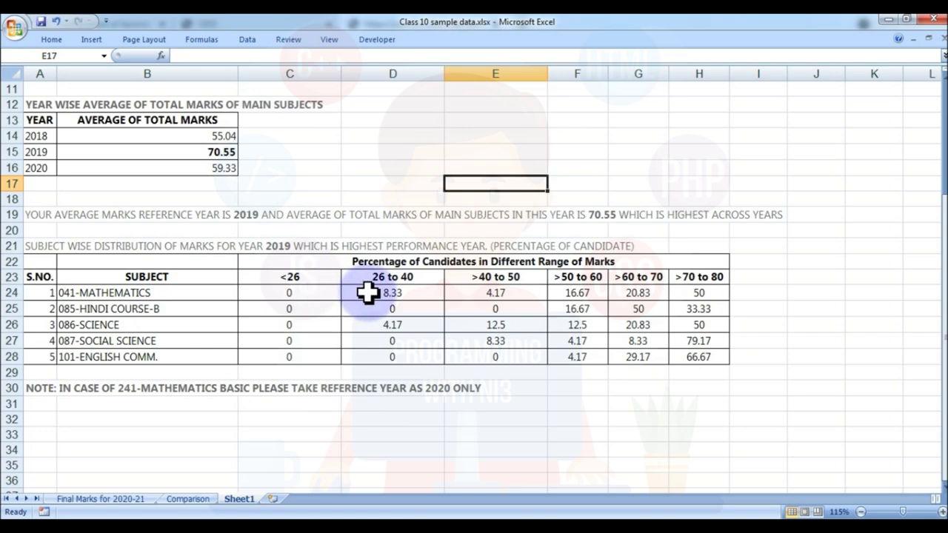
scroll(452, 345, "up", 4)
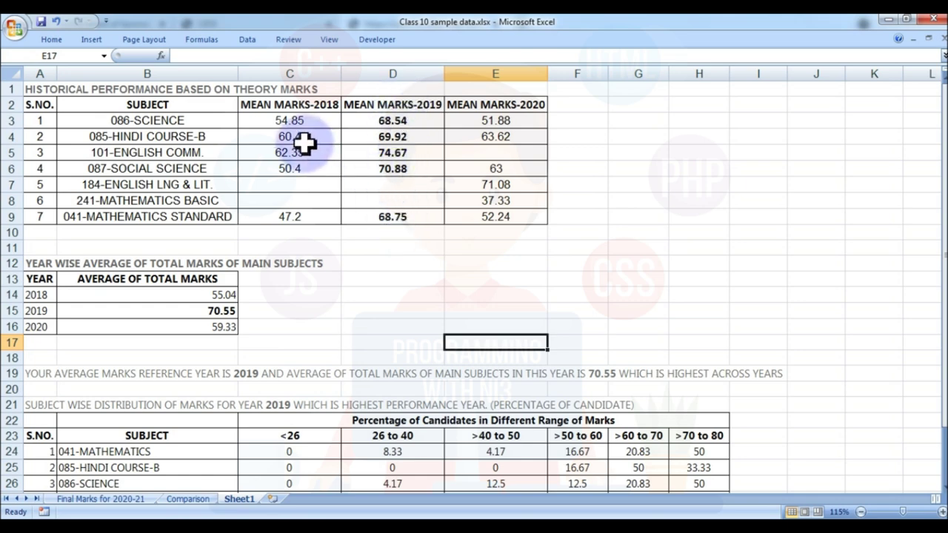
Check the average of the 2019 mean marks in D3:D9 using a magnified view of the selection statistics.
left_click_drag(387, 115, 391, 215)
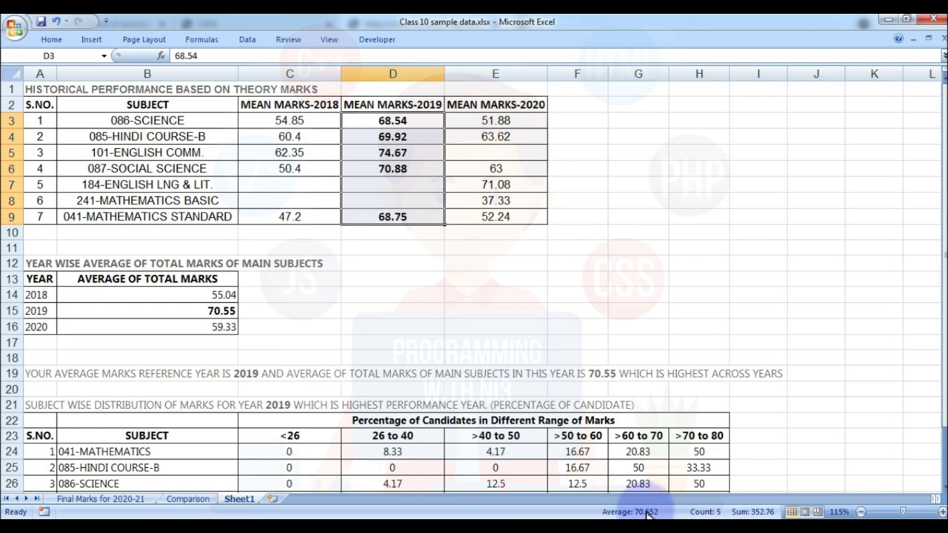
key("super+plus")
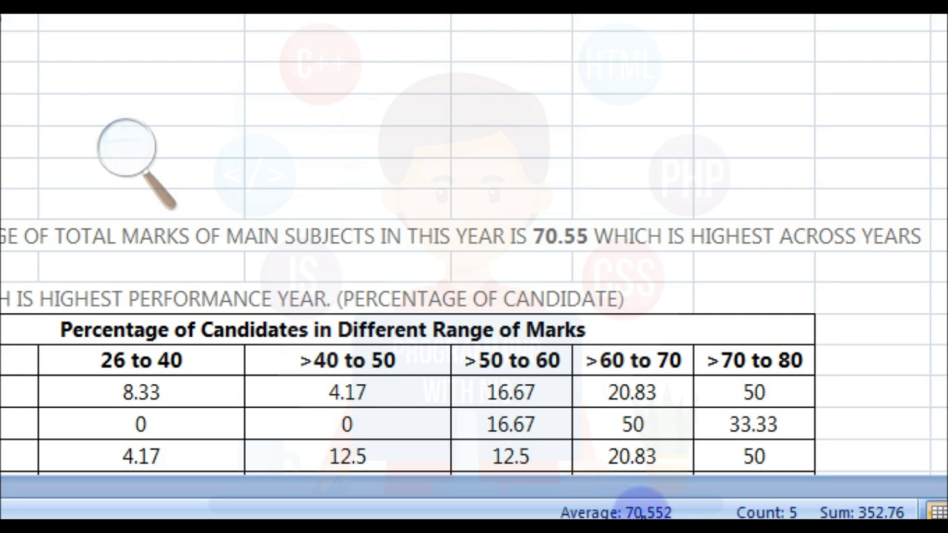
key("super+Escape")
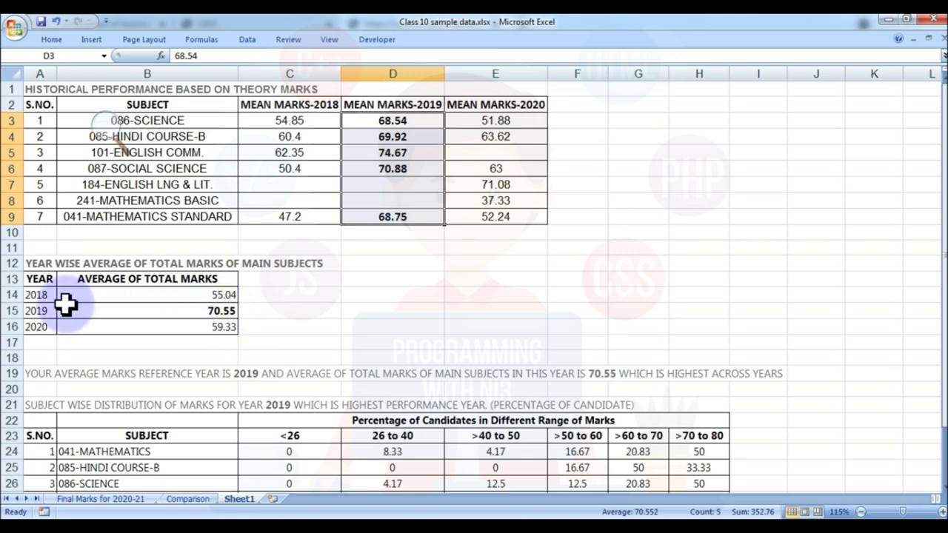
Compare the 2019 entry in the year-wise average table with the average of the 2019 subject mean marks.
left_click_drag(33, 255, 255, 335)
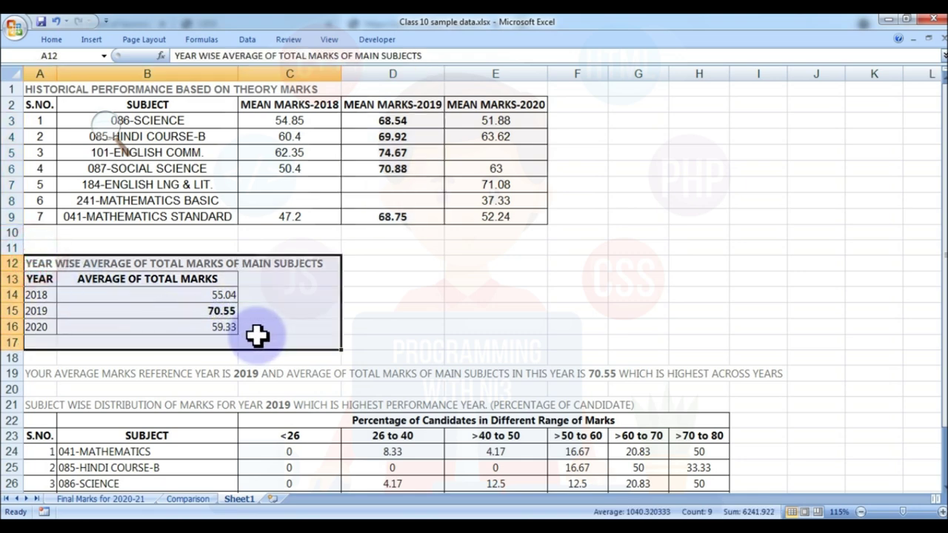
left_click(222, 312)
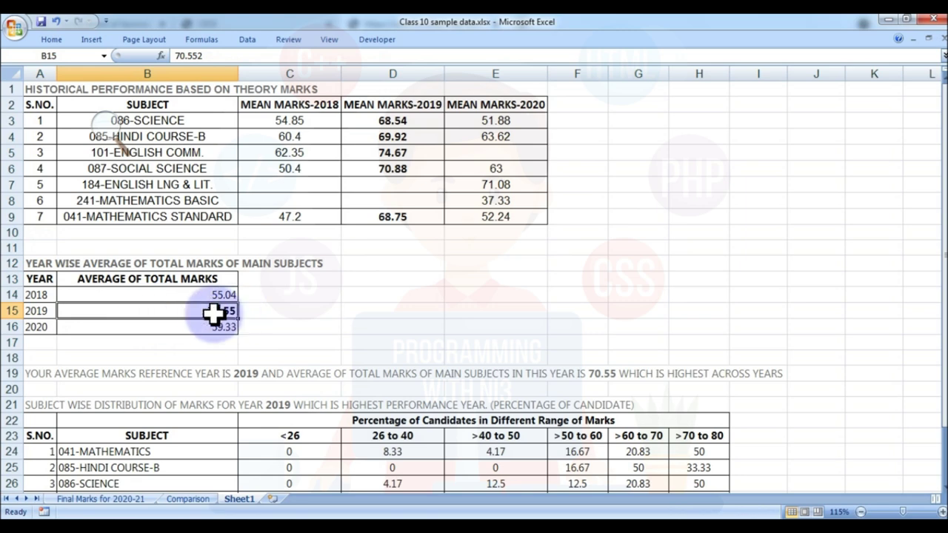
key("ctrl+b")
left_click_drag(392, 120, 400, 213)
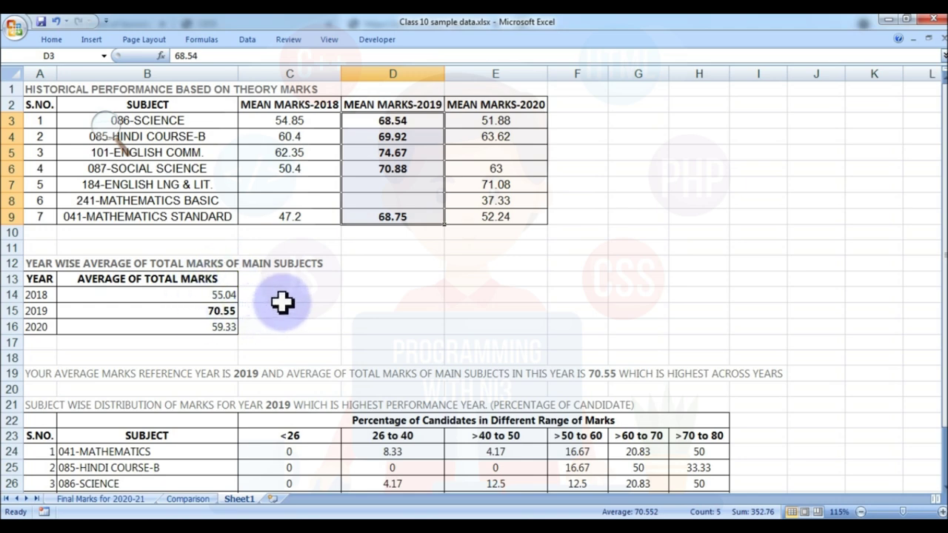
left_click(283, 301)
left_click_drag(402, 121, 402, 212)
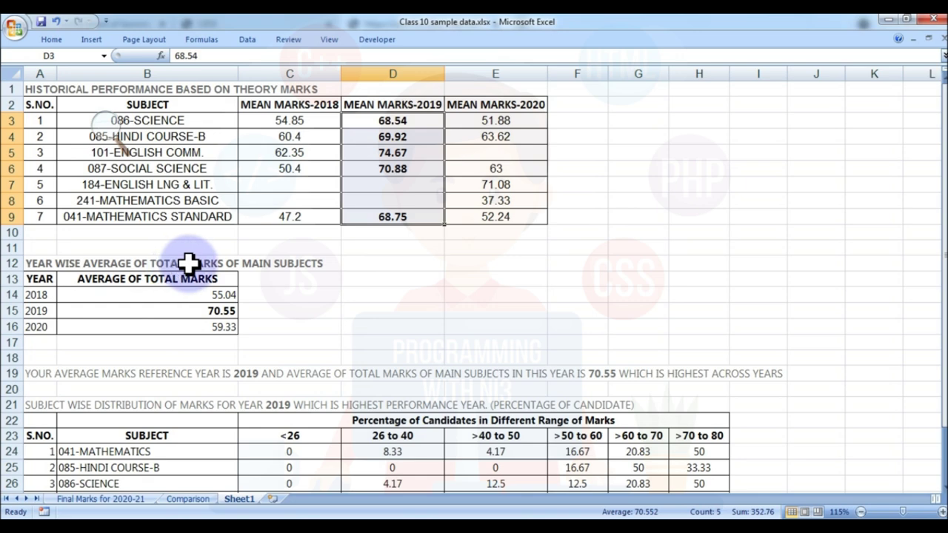
On the Comparison sheet, link the 2018-19 English average in B3 to the 2019 English mean marks with =Sheet1!D5.
left_click(187, 500)
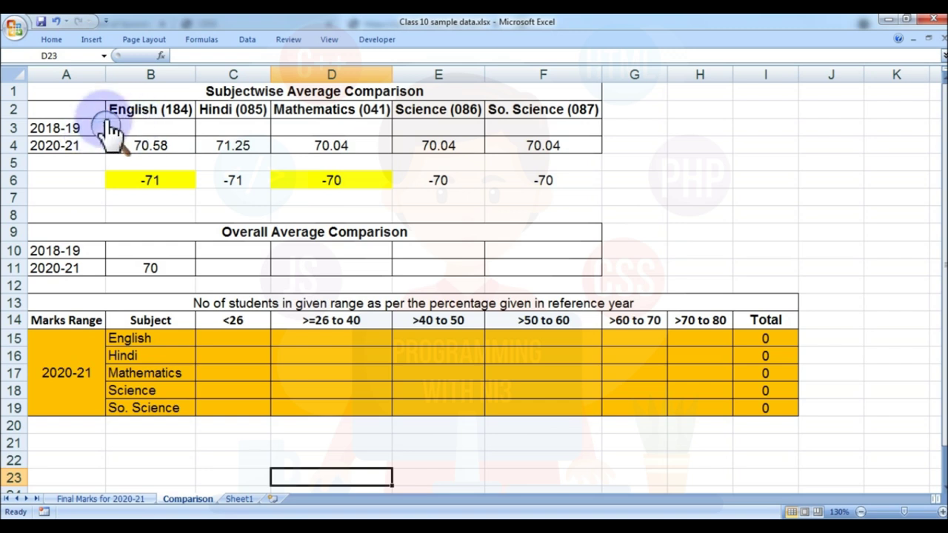
key("super+plus")
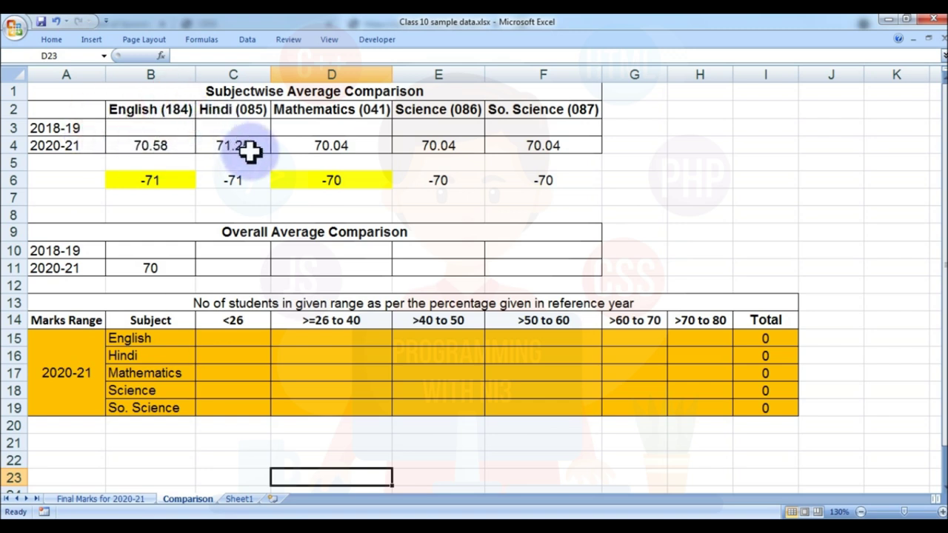
left_click(160, 130)
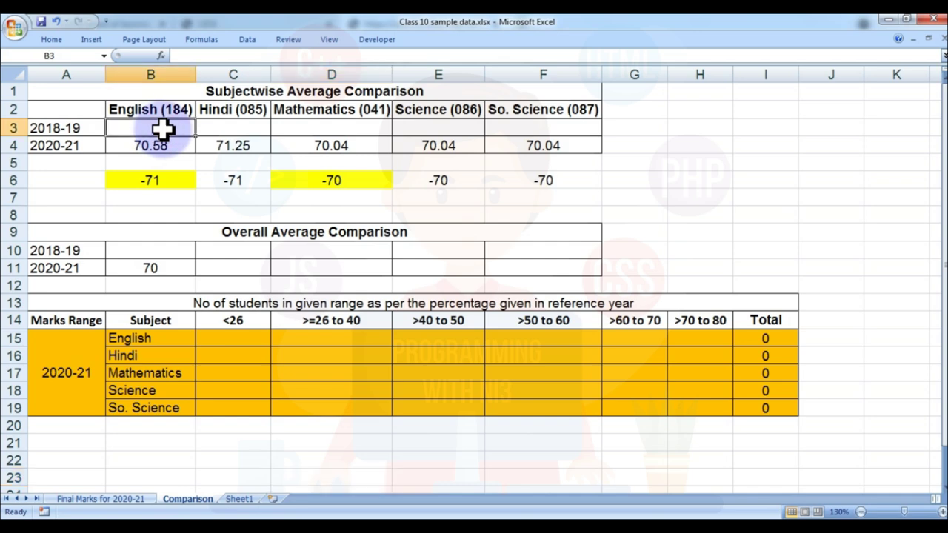
left_click(239, 499)
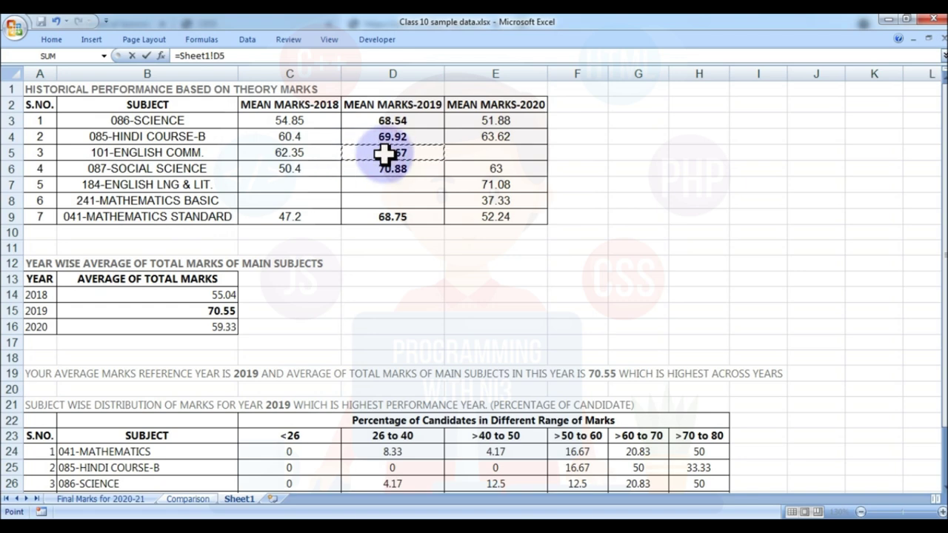
key("Return")
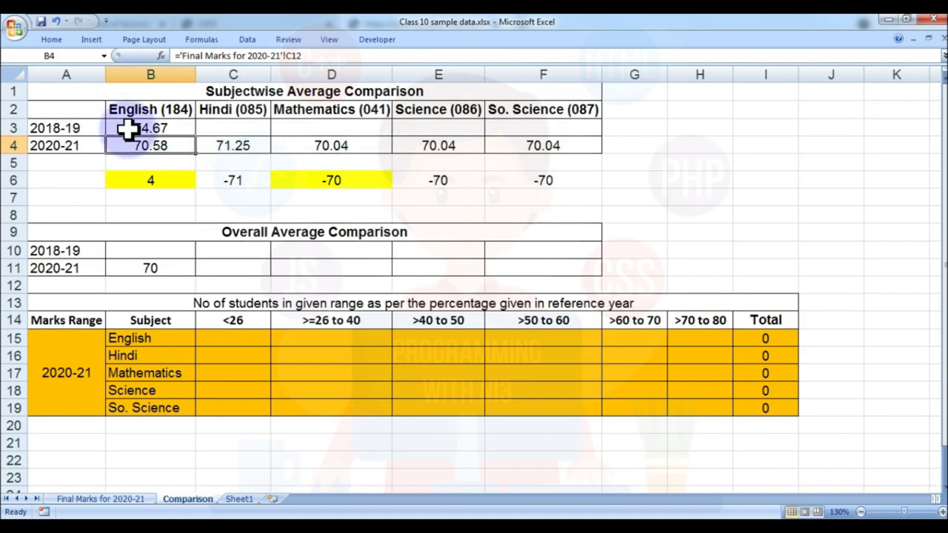
Link the 2018-19 Hindi average in C3 to the 2019 Hindi Course-B mean marks with =Sheet1!D4.
left_click(246, 131)
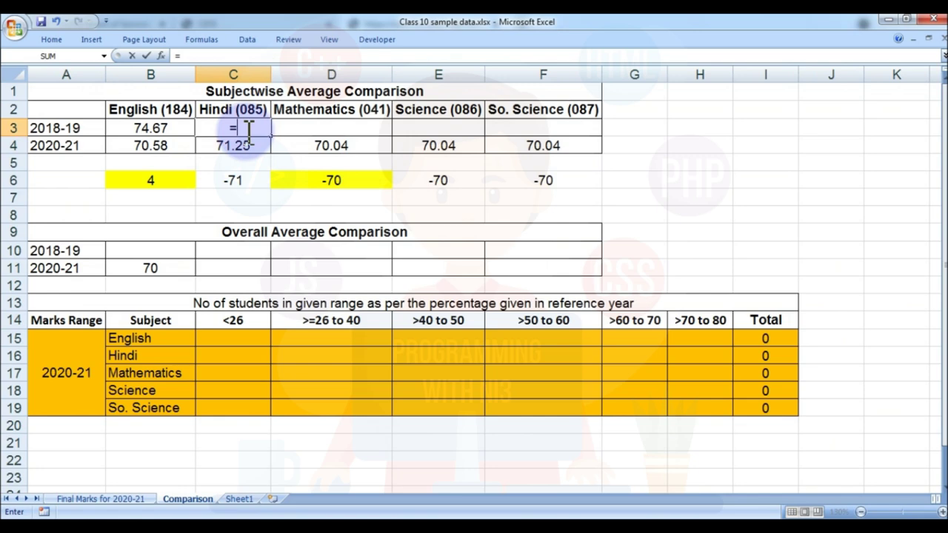
left_click(239, 499)
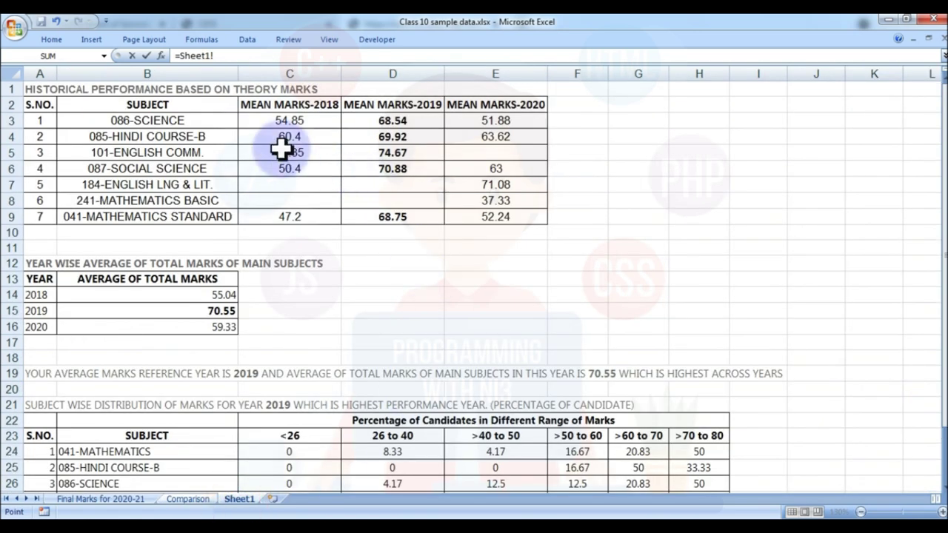
left_click(390, 137)
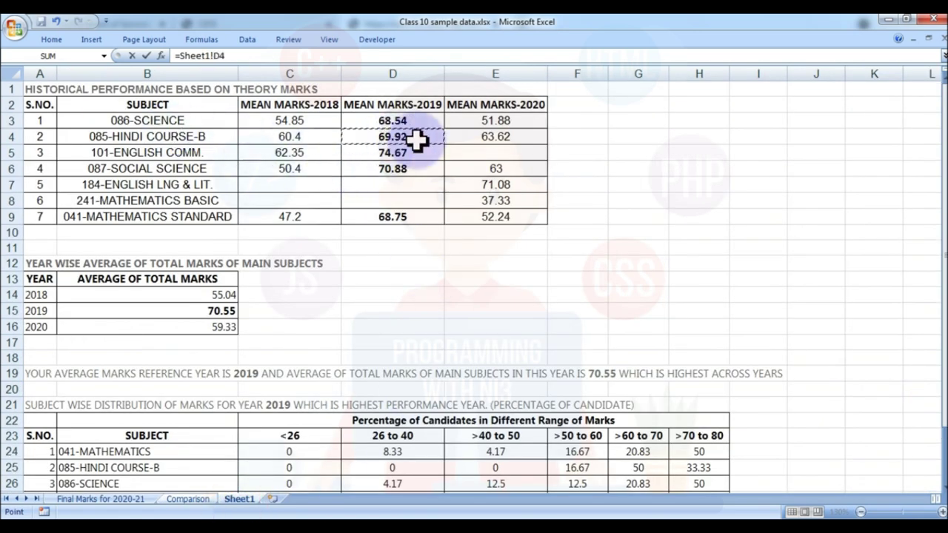
key("Return")
Link the 2018-19 Mathematics average in D3 to the 2019 Mathematics Standard mean marks with =Sheet1!D9.
left_click(331, 130)
type("=")
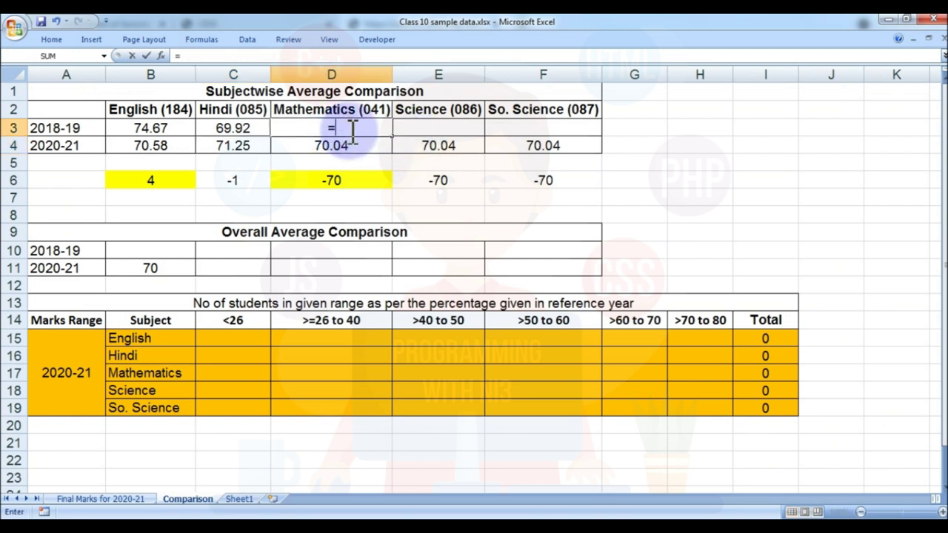
left_click(239, 498)
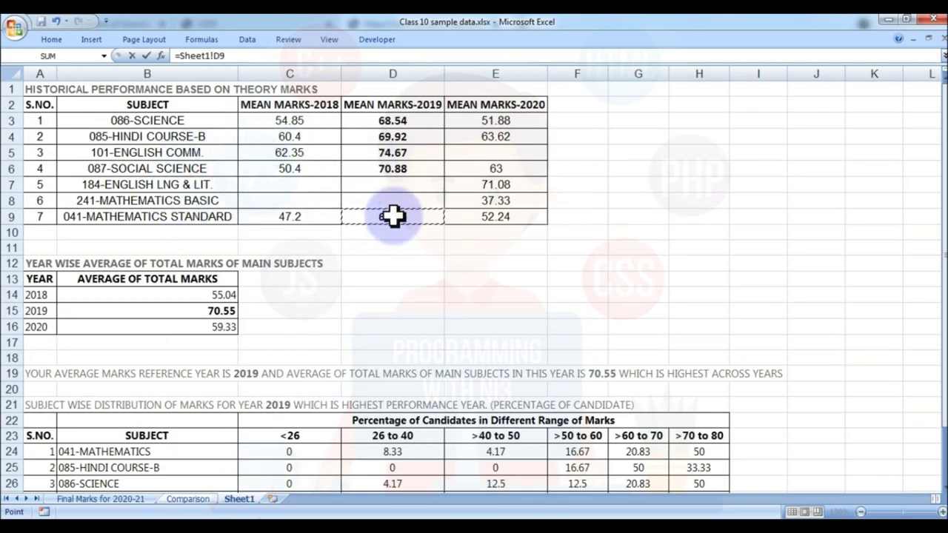
key("Return")
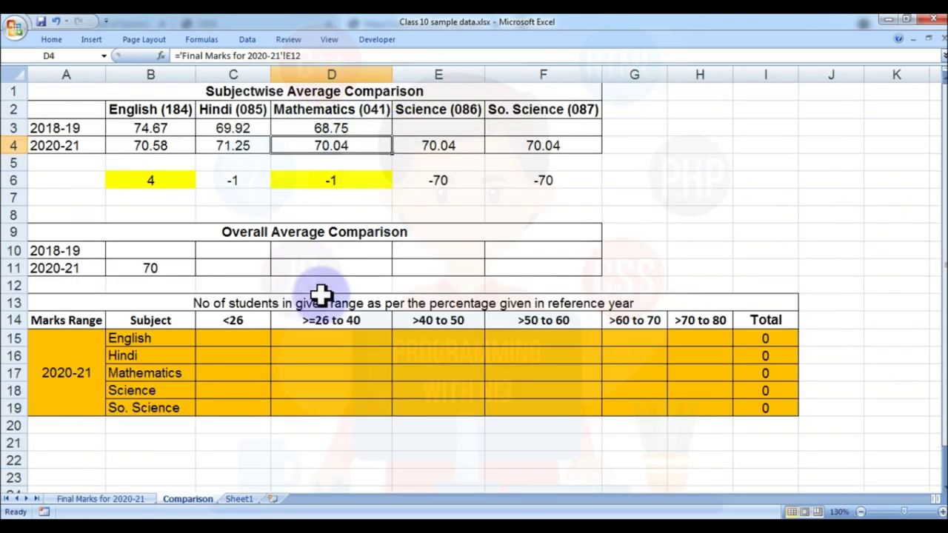
Read the Mathematics Basic reference-year note on Sheet1 and make that subject's 2020 mean marks in E8 bold.
left_click(240, 498)
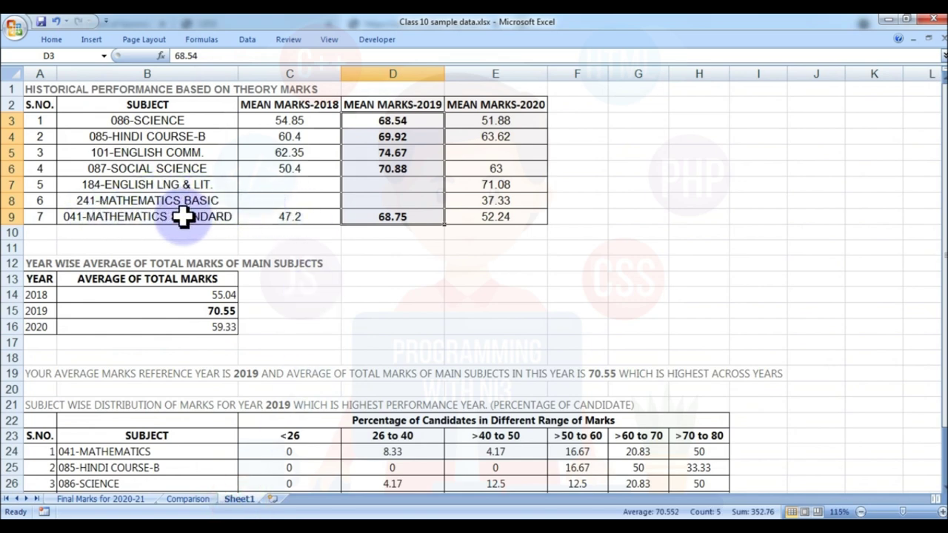
scroll(270, 335, "down", 2)
scroll(271, 335, "down", 5)
scroll(272, 349, "up", 2)
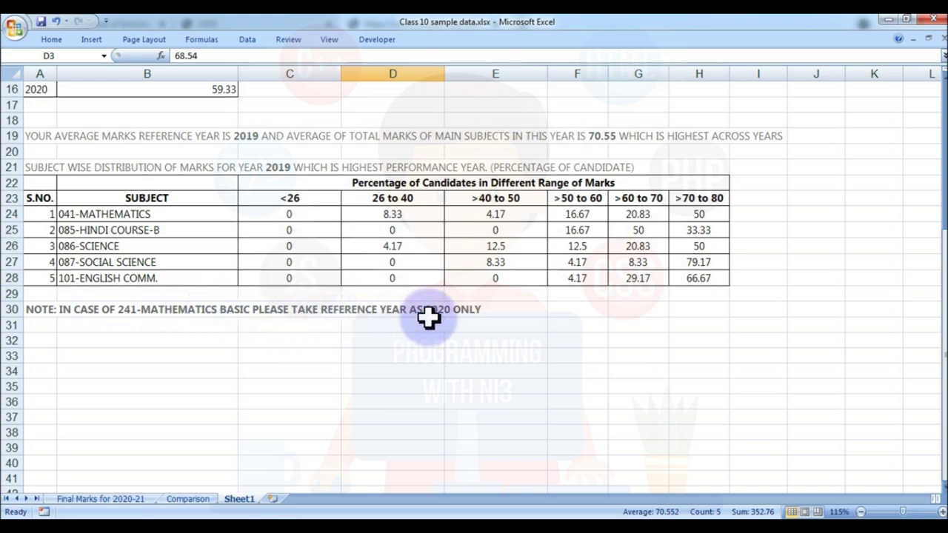
scroll(459, 317, "up", 5)
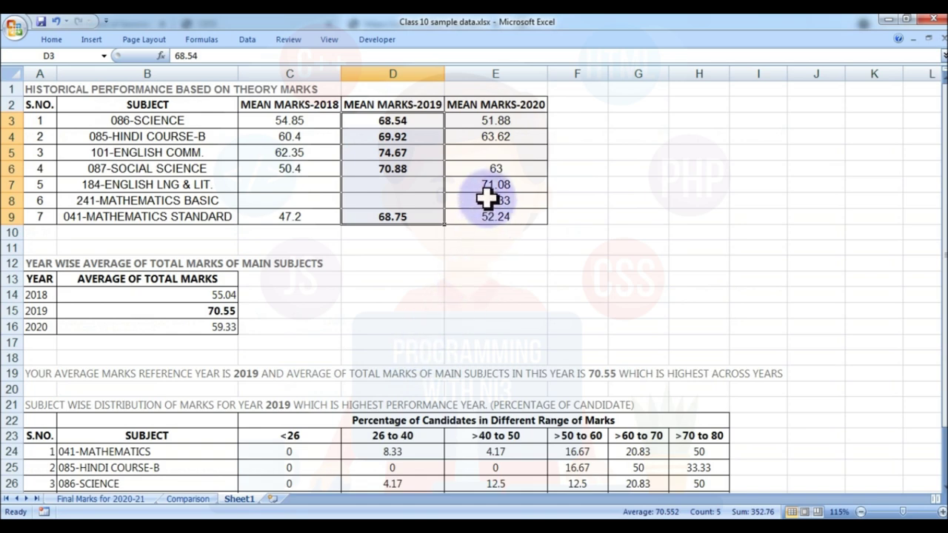
left_click(513, 198)
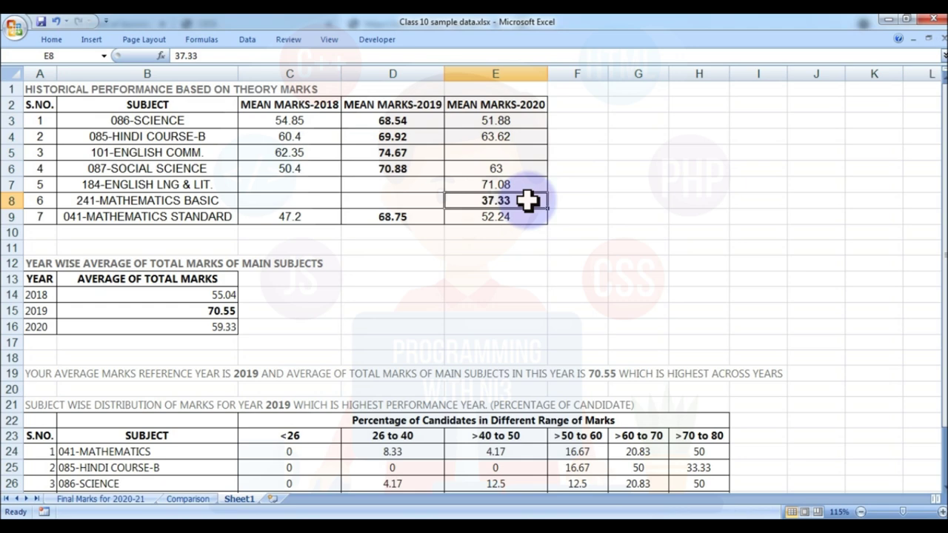
left_click(492, 287)
left_click(498, 261)
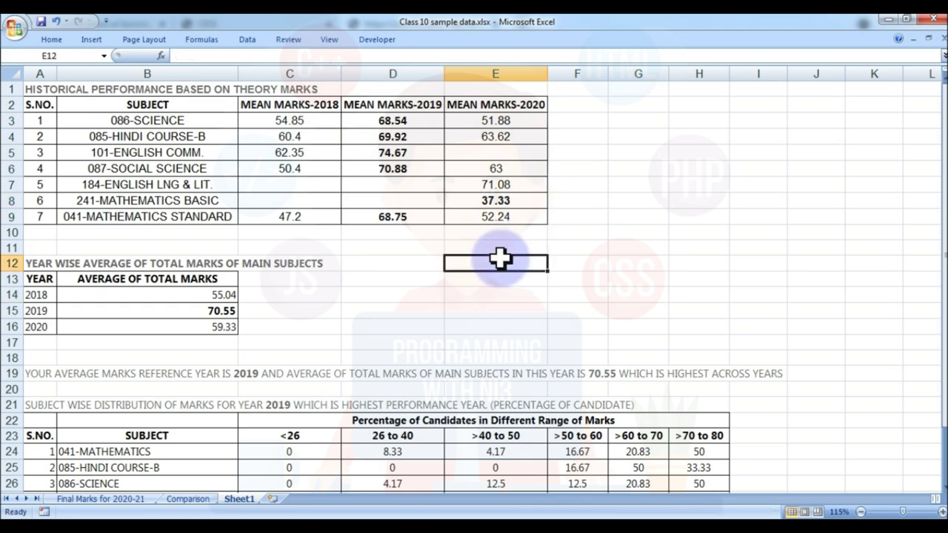
left_click(386, 215)
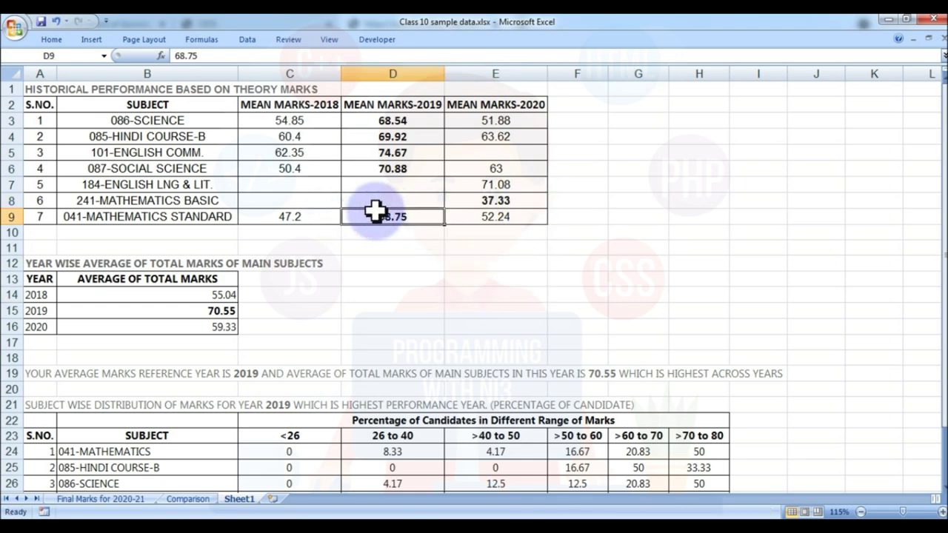
left_click(482, 202)
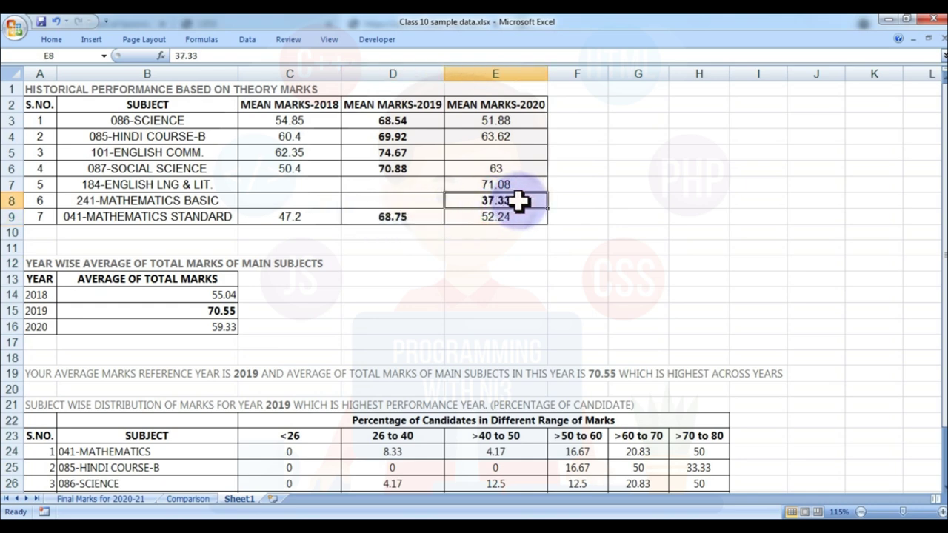
On the Final Marks for 2020-21 sheet, insert a blank column between the Math and Sci columns.
left_click(135, 500)
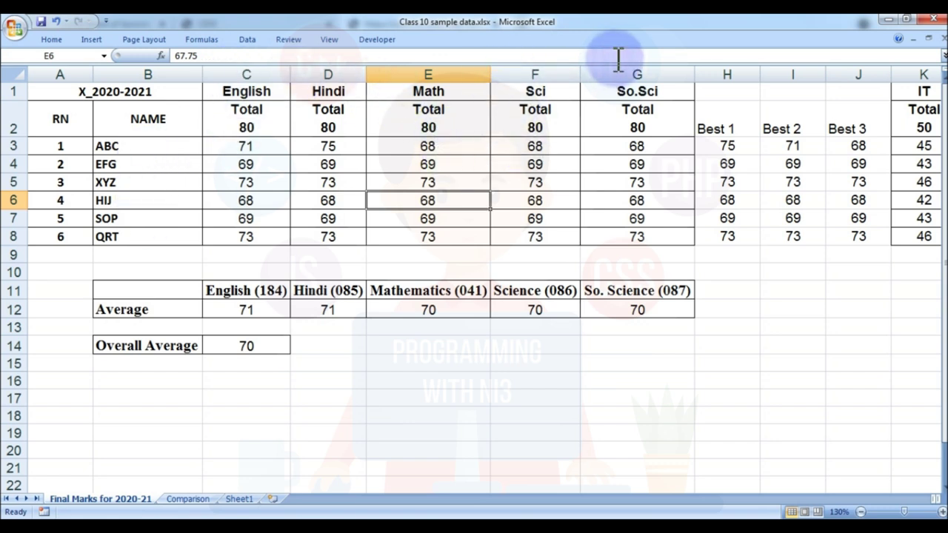
right_click(516, 74)
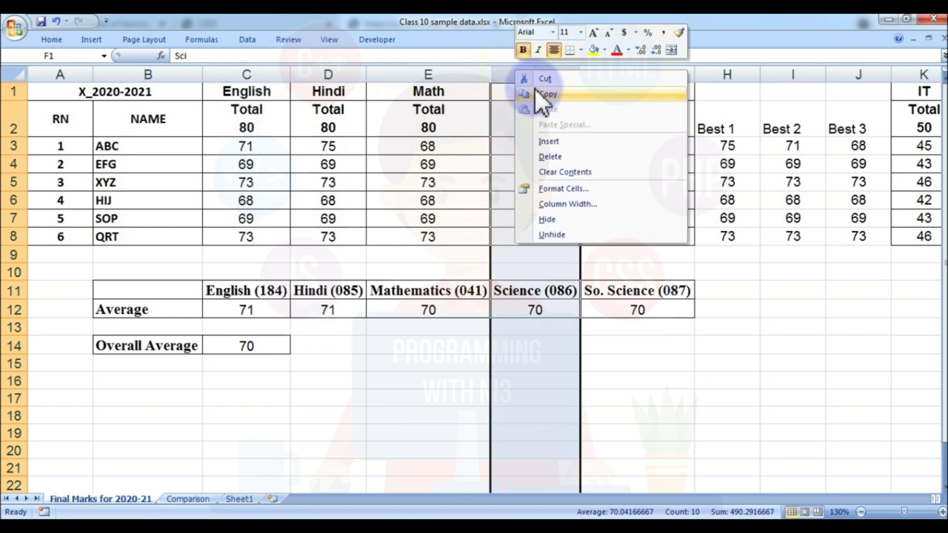
left_click(554, 142)
left_click(598, 348)
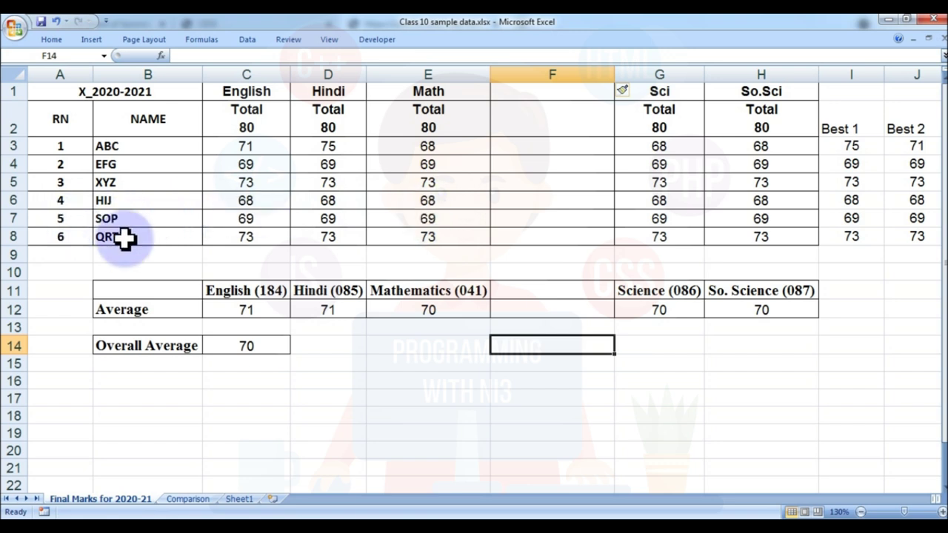
Transfer the Math marks of roll numbers 5 and 6 from E7:E8 into F7:F8, clearing the original cells.
left_click_drag(423, 218, 428, 232)
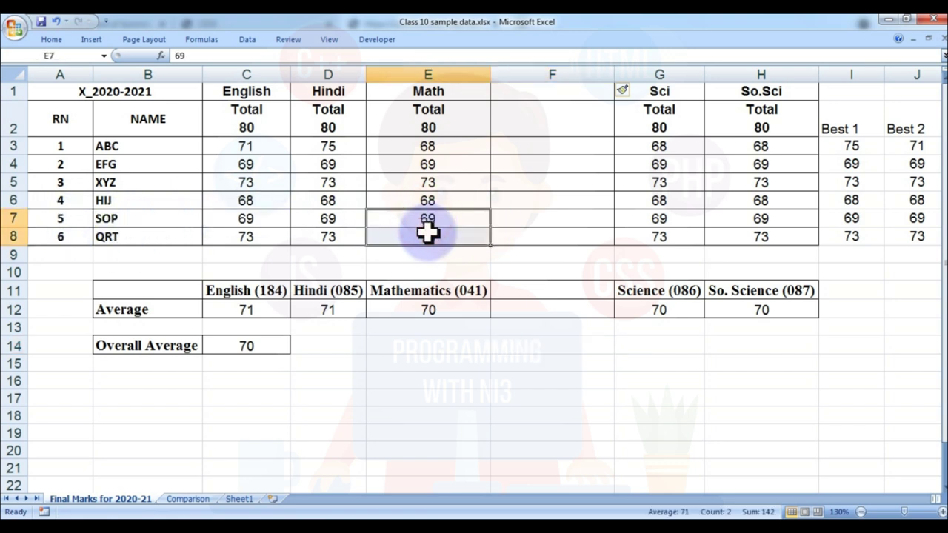
key("ctrl+c")
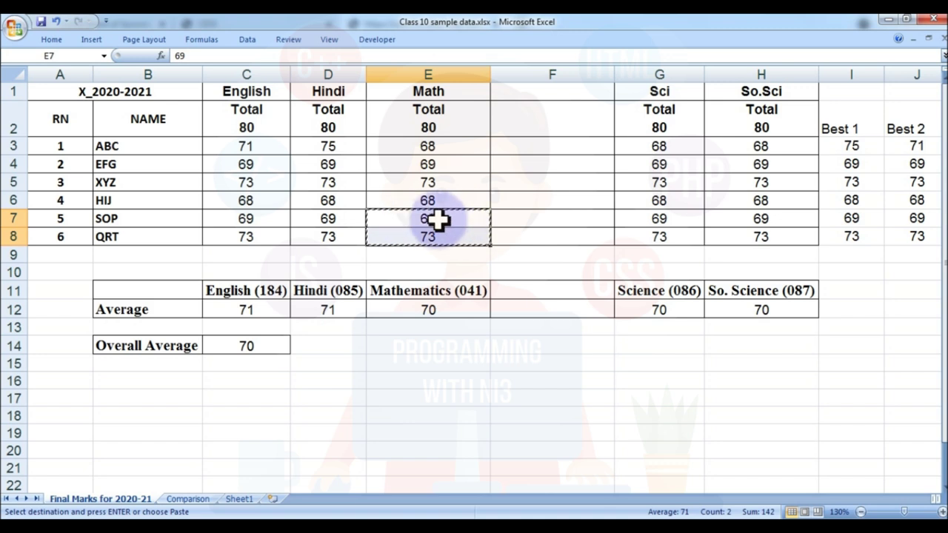
left_click(516, 220)
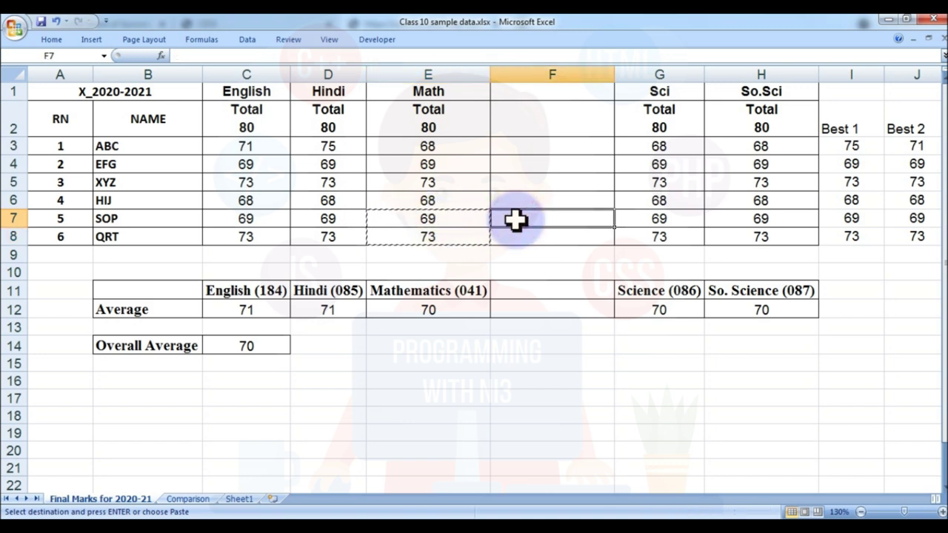
key("ctrl+v")
key("Escape")
left_click(449, 218)
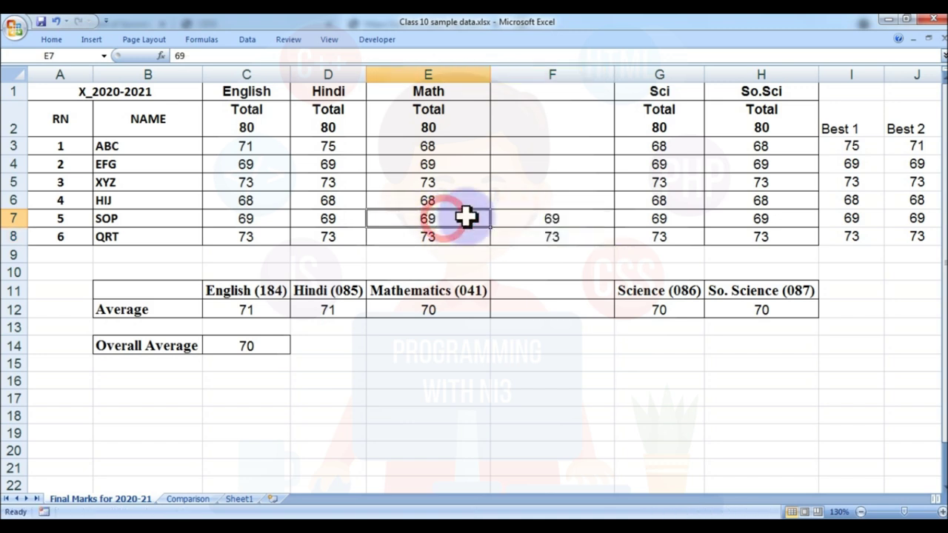
left_click(532, 215)
left_click(435, 215)
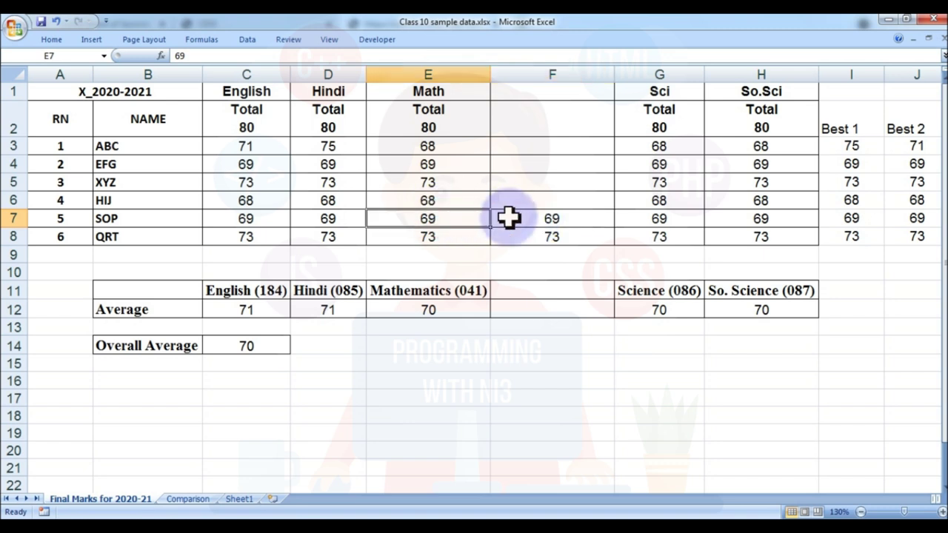
left_click_drag(449, 215, 452, 231)
key("Delete")
Rename the Math heading in E1 as "Math - Standard" and enter "Math - Basic" as the heading in F1.
double_click(461, 90)
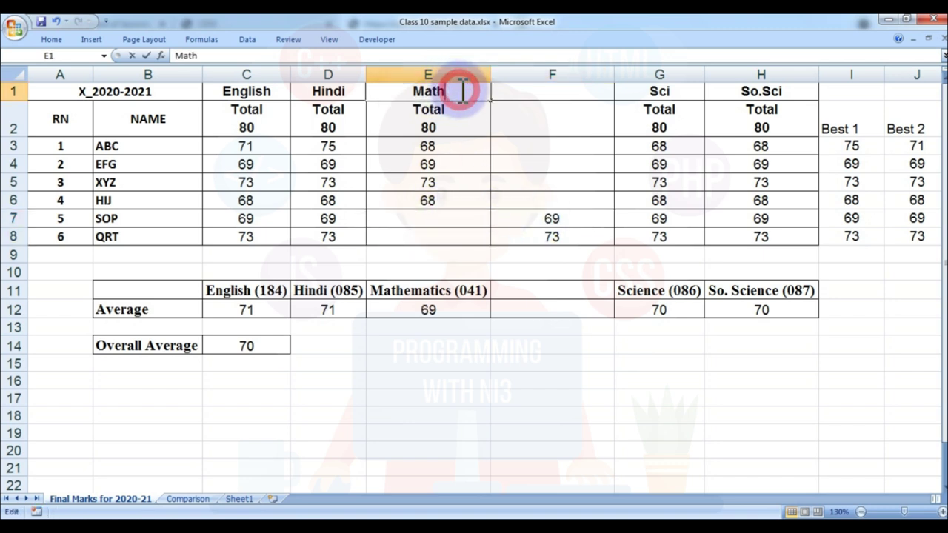
type("- Standard")
key("Return")
left_click(428, 90)
key("ctrl+c")
left_click(525, 87)
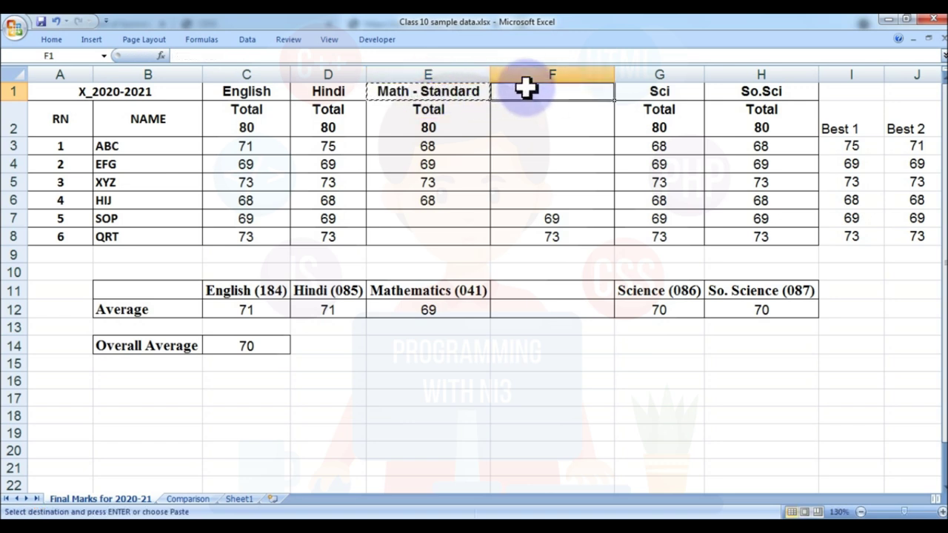
type("Math - Basic")
key("Return")
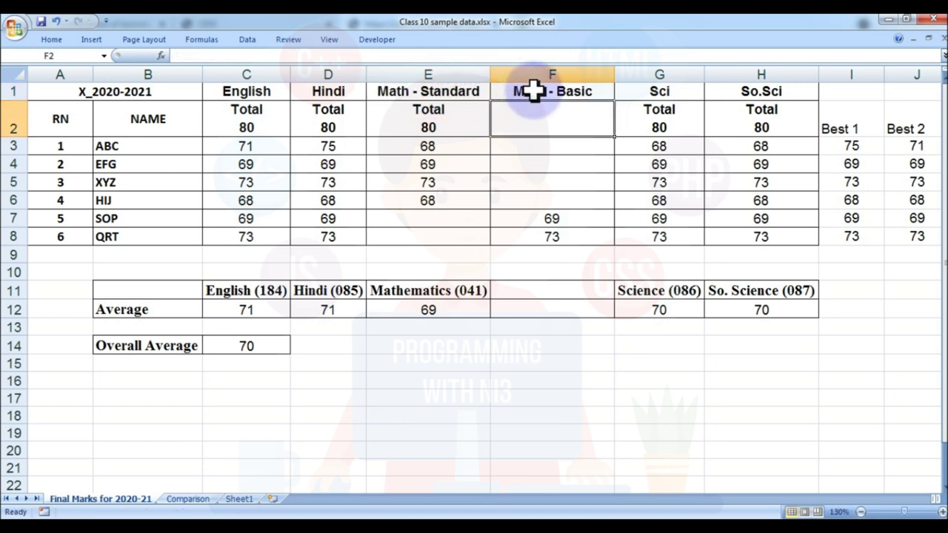
left_click(534, 89)
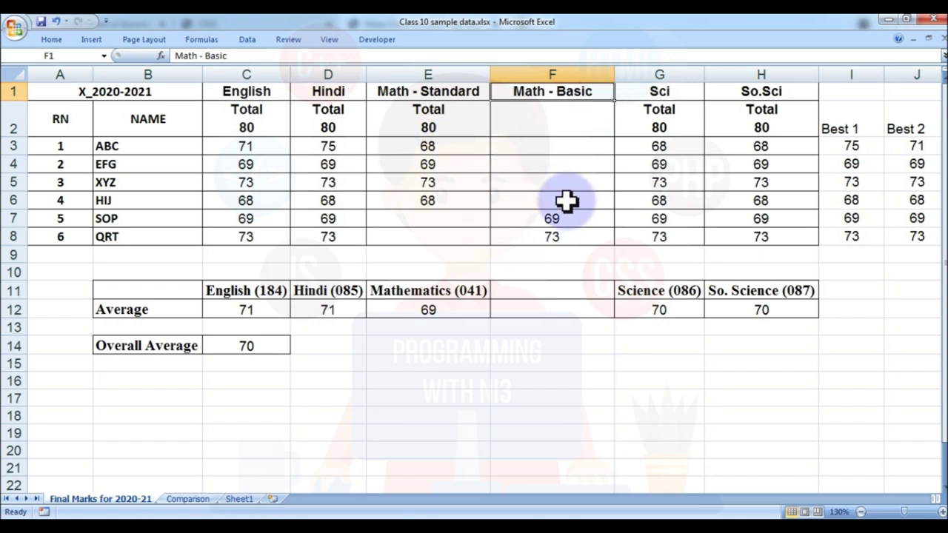
Check the Mathematics Basic code on Sheet1, and on the final marks sheet copy heading E11 into F11, changing it to "Mathematics (241)".
left_click_drag(552, 219, 557, 234)
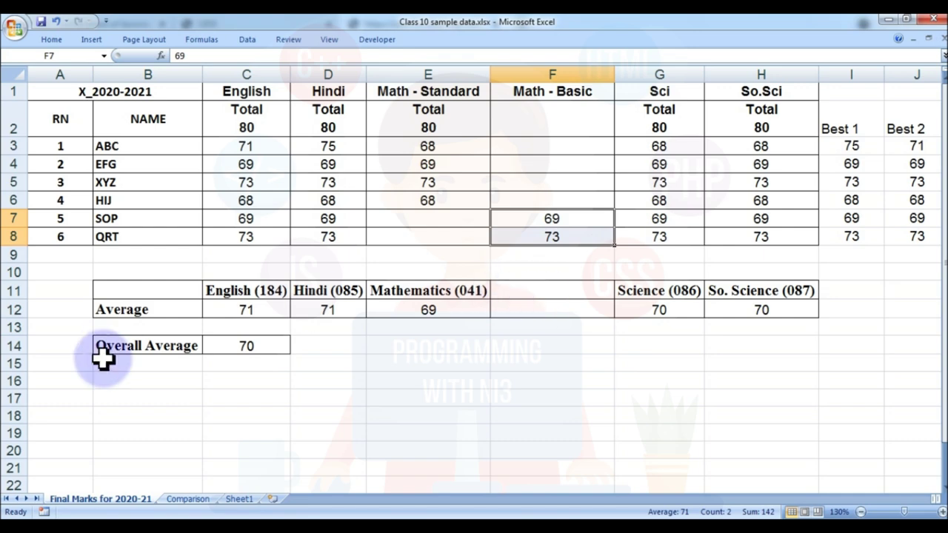
left_click(187, 500)
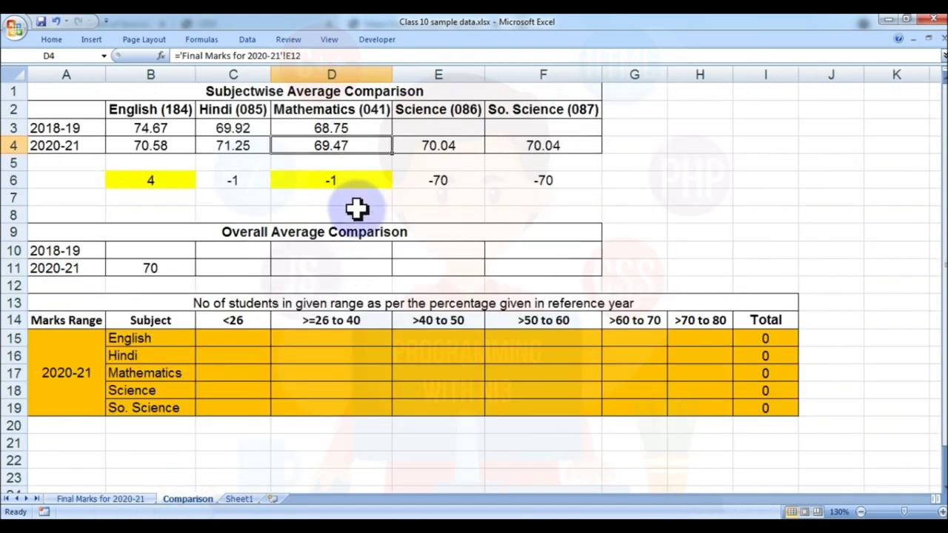
left_click(244, 500)
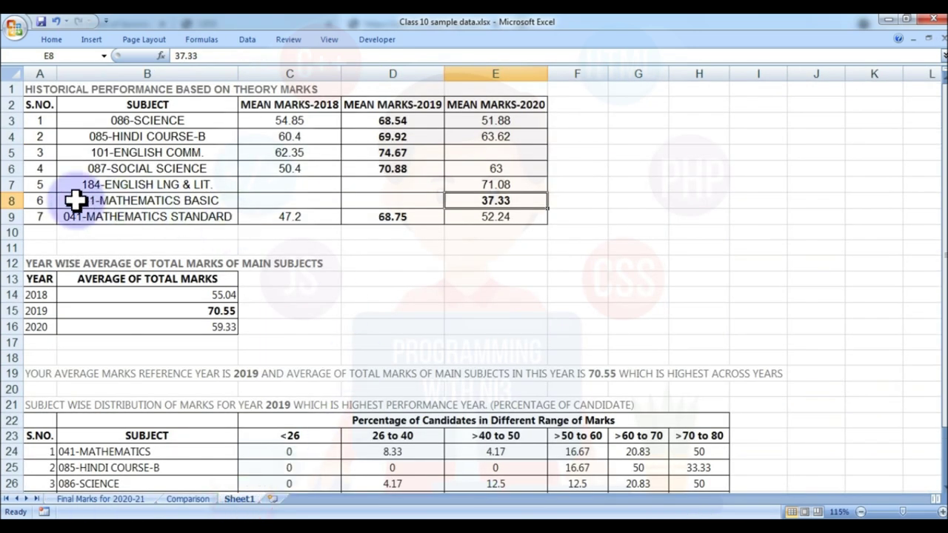
left_click(137, 500)
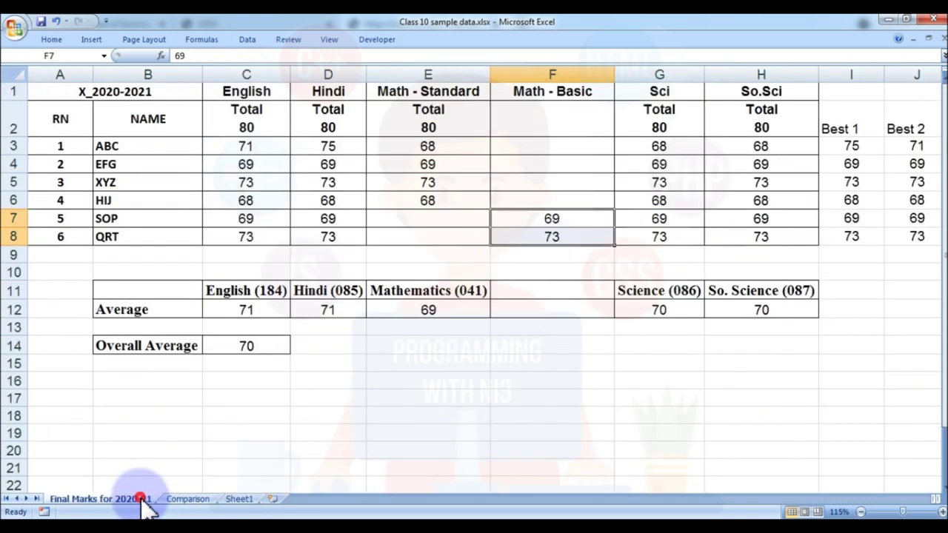
left_click(426, 293)
key("ctrl+c")
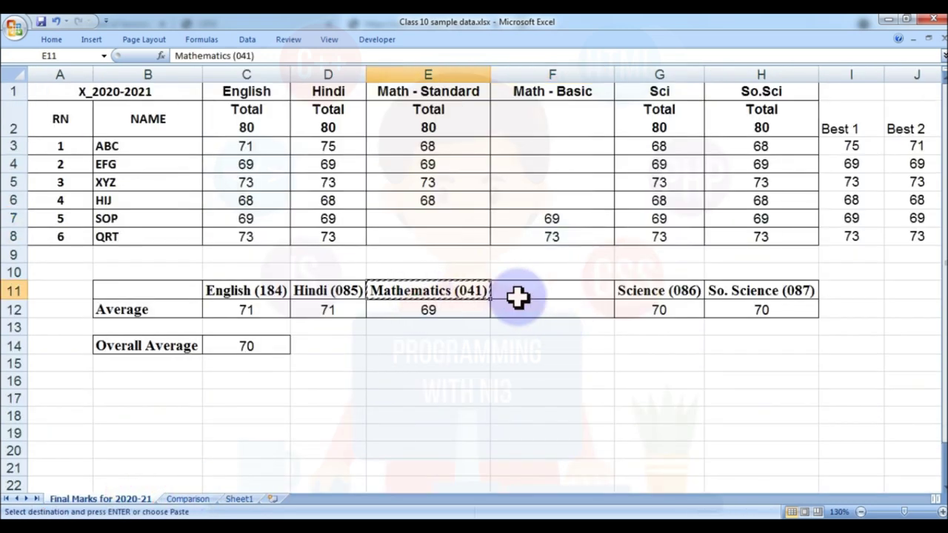
left_click(523, 295)
key("ctrl+v")
double_click(599, 294)
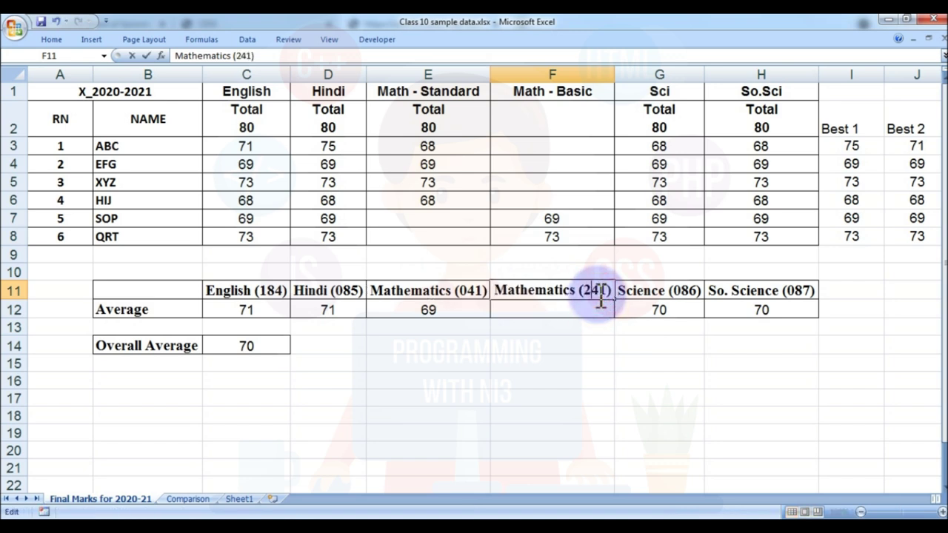
key("Return")
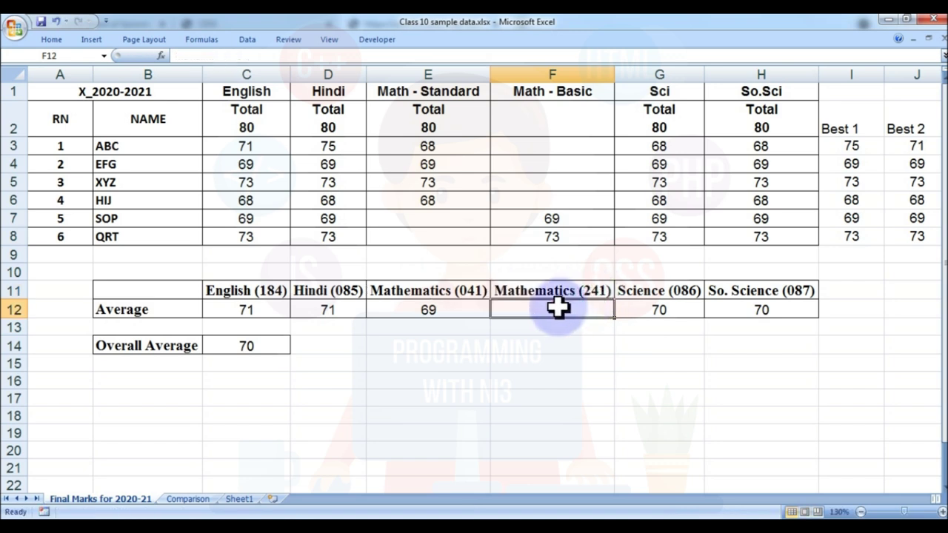
Copy the Mathematics (041) average formula from E12 into F12 so it computes =AVERAGE(F3:F8).
left_click(550, 117)
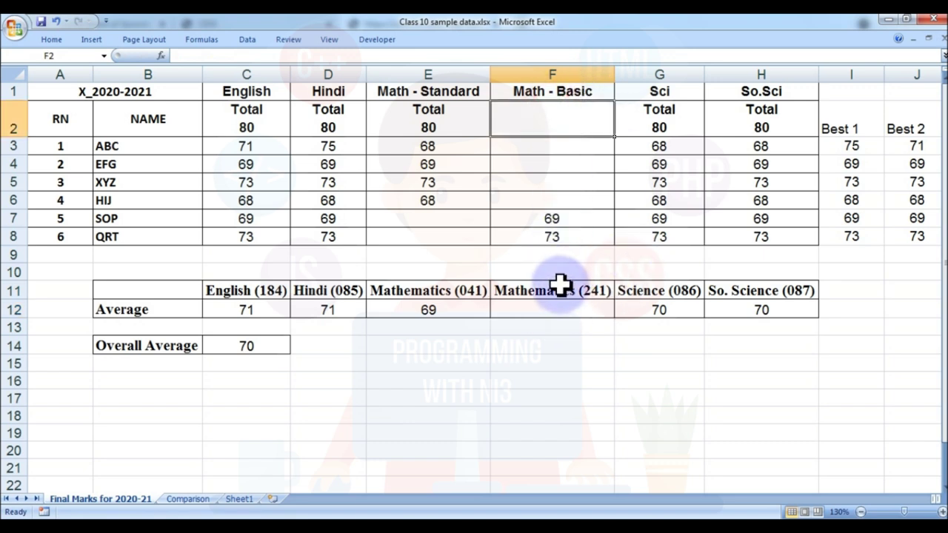
left_click(437, 308)
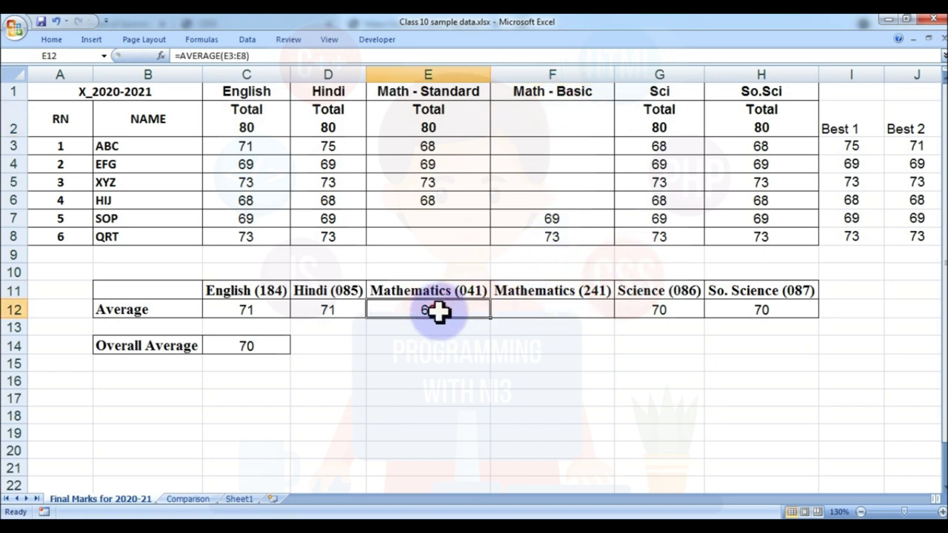
double_click(469, 310)
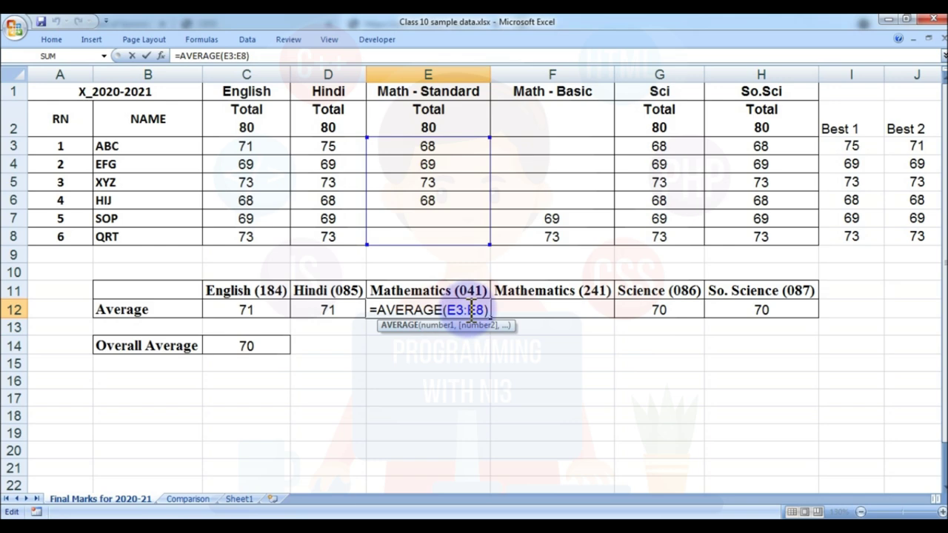
key("Return")
left_click(476, 306)
key("ctrl+c")
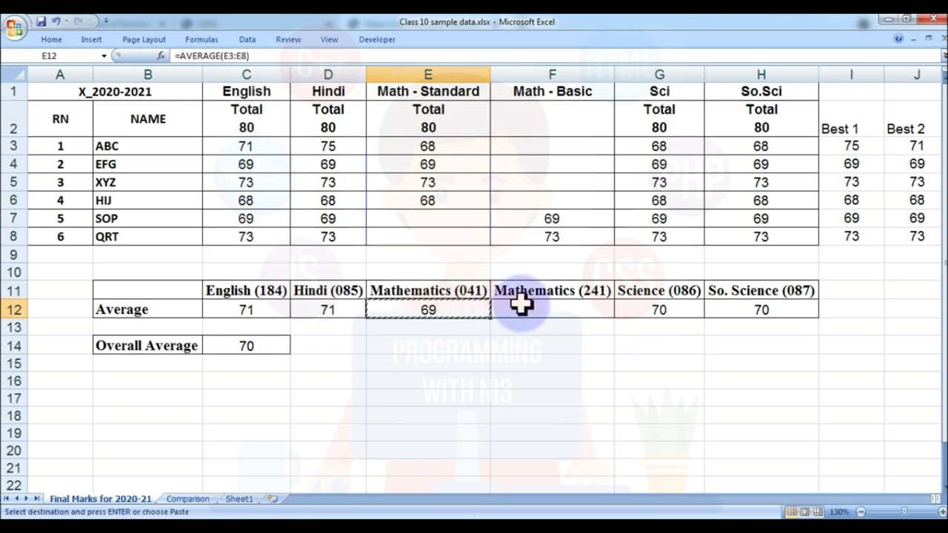
left_click(529, 306)
key("ctrl+v")
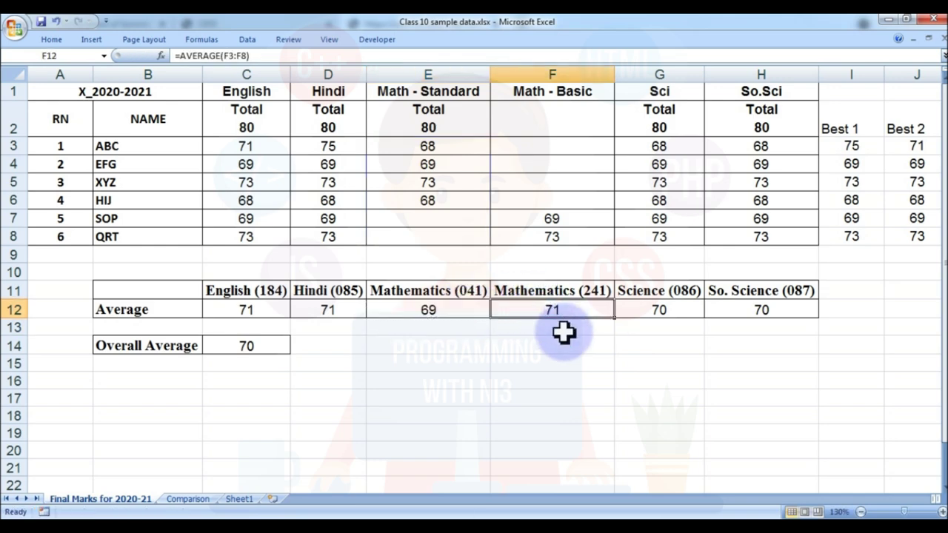
left_click(561, 329)
left_click(561, 312)
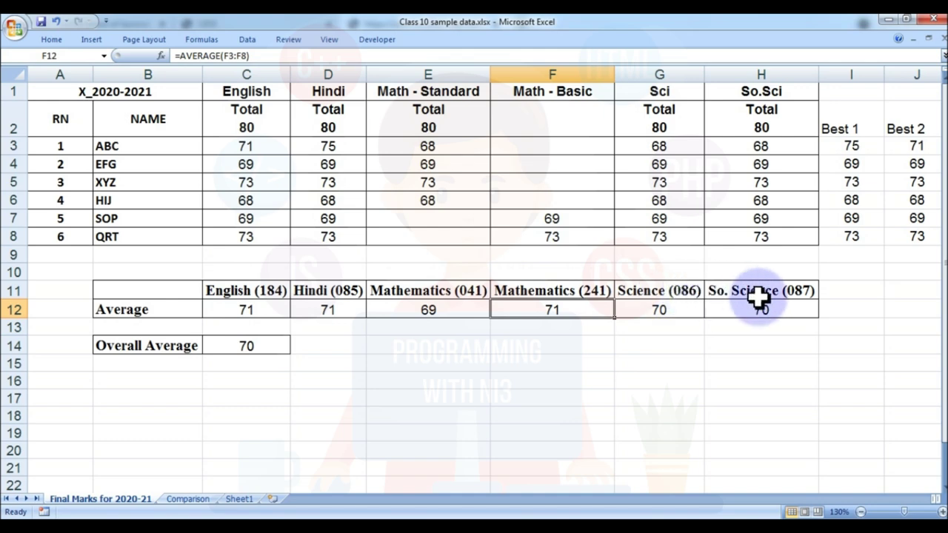
On the Comparison sheet, copy the Science and So. Science block E2:F4 into G2:H4.
left_click(191, 499)
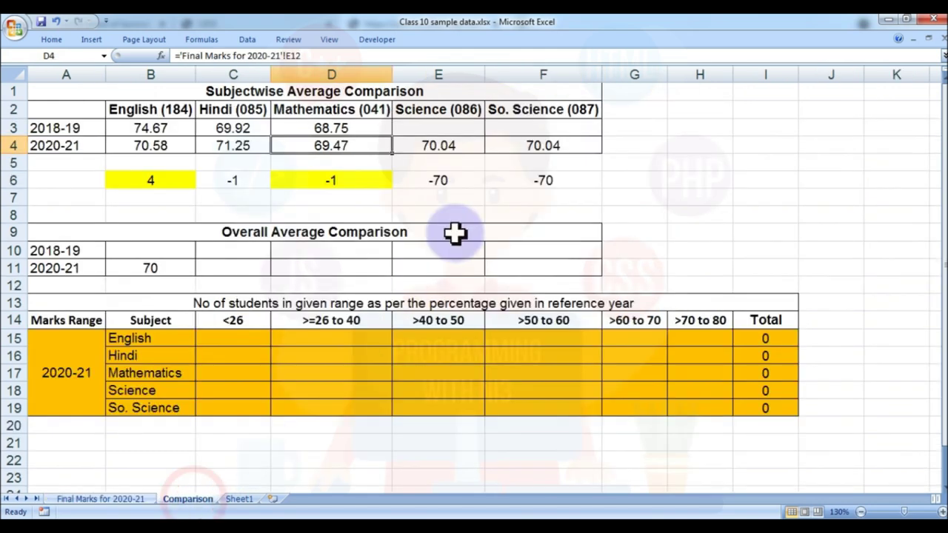
right_click(435, 75)
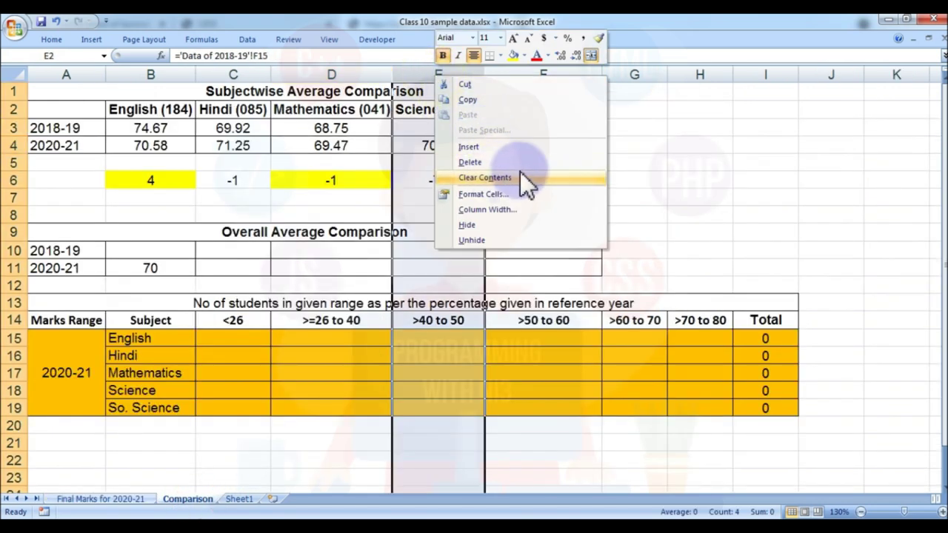
key("Escape")
left_click(453, 107)
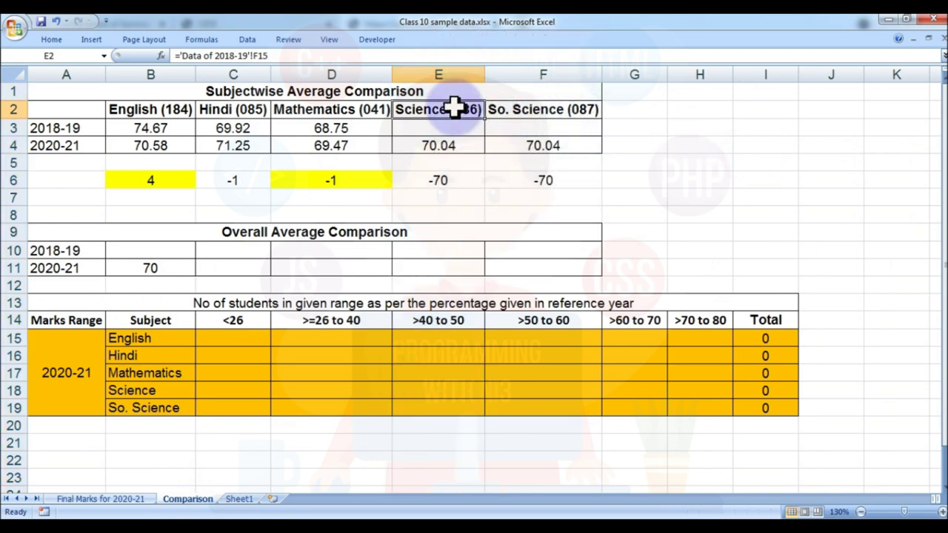
left_click_drag(453, 108, 544, 138)
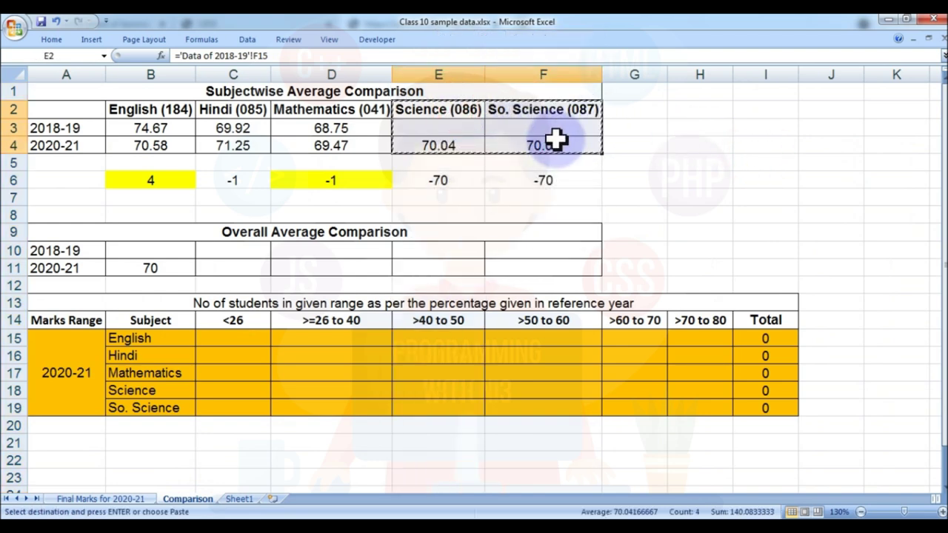
left_click(641, 112)
key("ctrl+v")
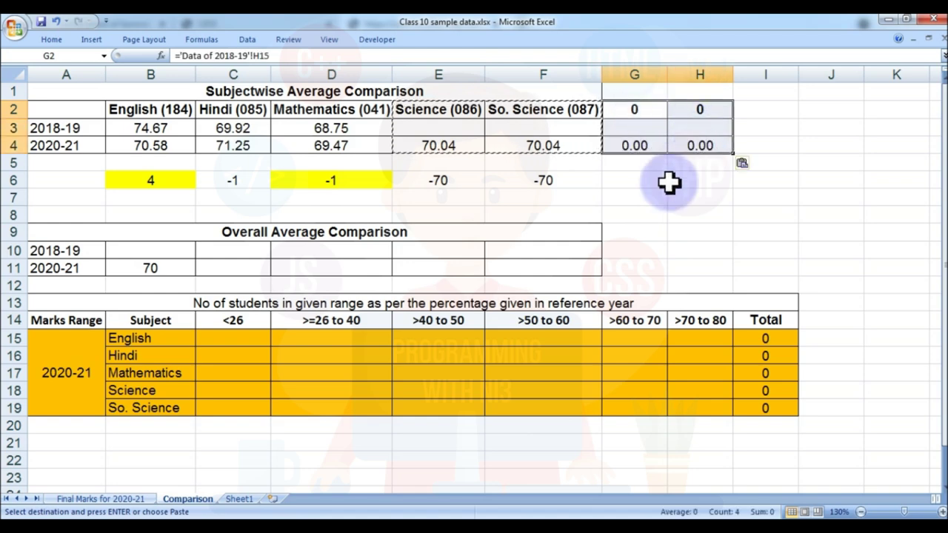
left_click(635, 180)
Move the Science and So. Science block from E2:F4 to F2:G4 and fit column G's width to its contents.
left_click_drag(462, 117, 516, 148)
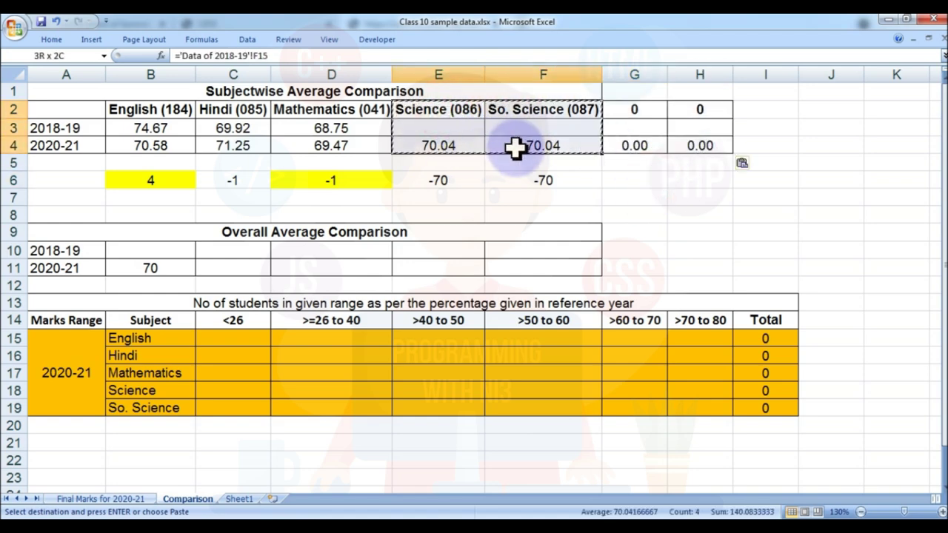
left_click(672, 180)
left_click_drag(440, 106, 563, 125)
left_click(597, 175)
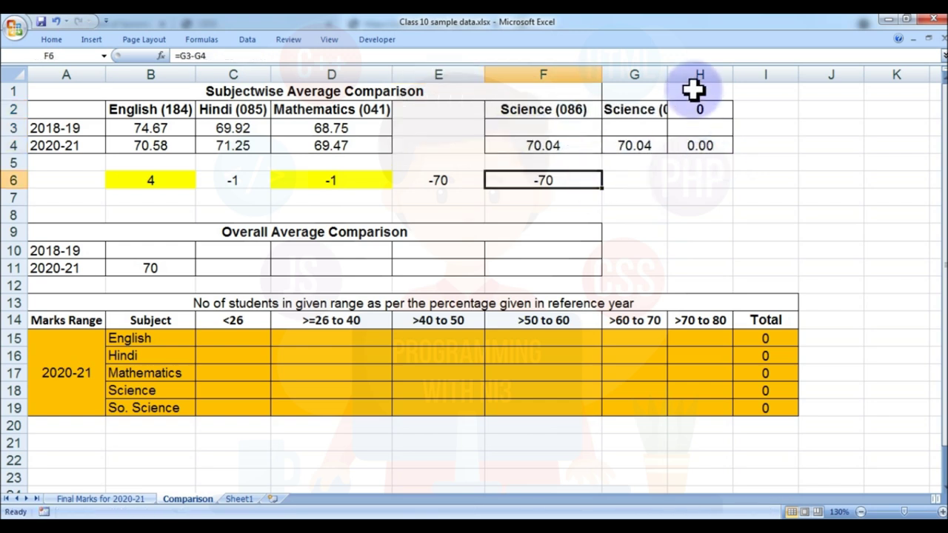
double_click(667, 74)
Clear the formatting and contents of the leftover cells H2:H4.
left_click(750, 115)
left_click_drag(751, 115, 746, 141)
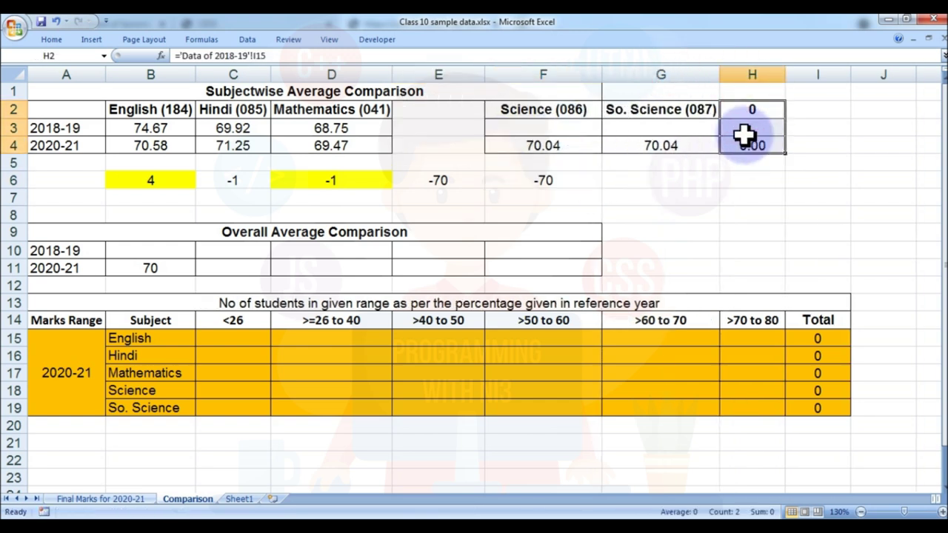
left_click(49, 40)
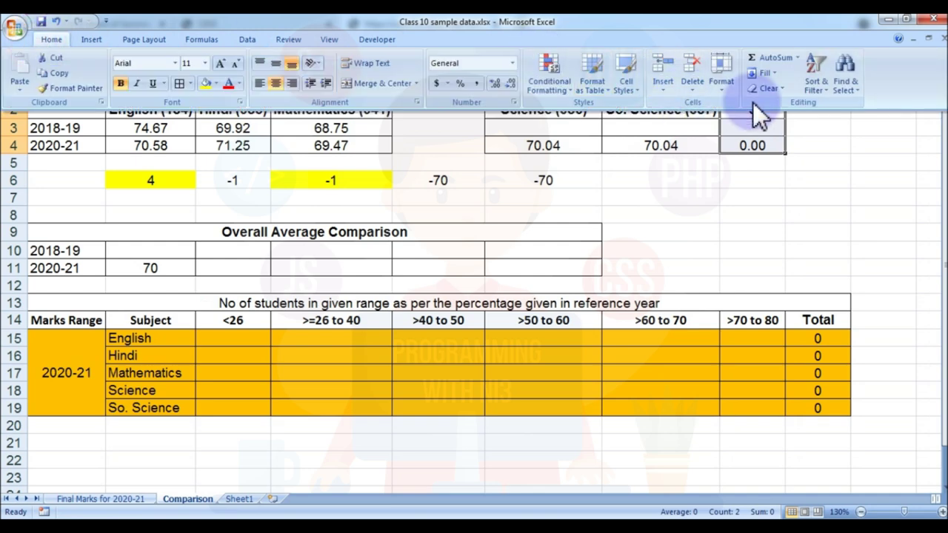
left_click(763, 88)
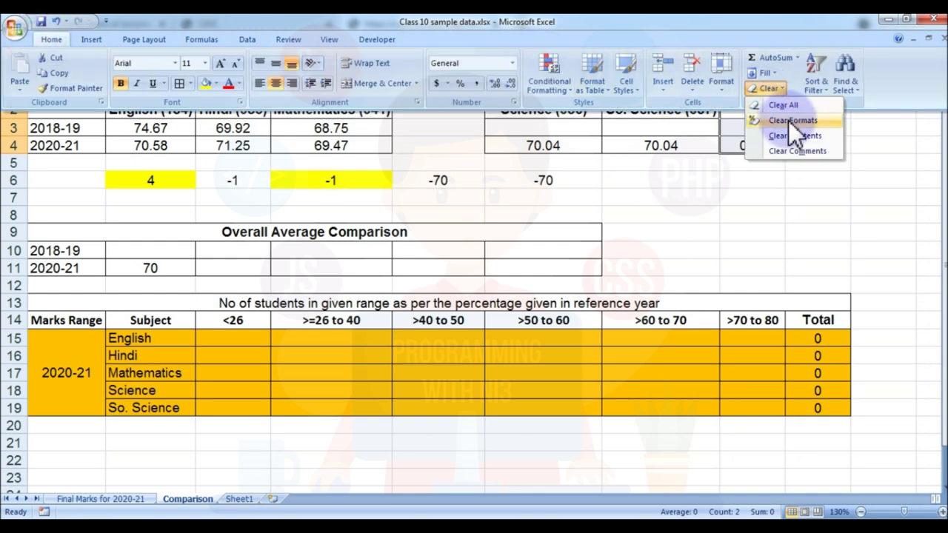
left_click(788, 120)
left_click(783, 182)
left_click_drag(775, 111, 772, 140)
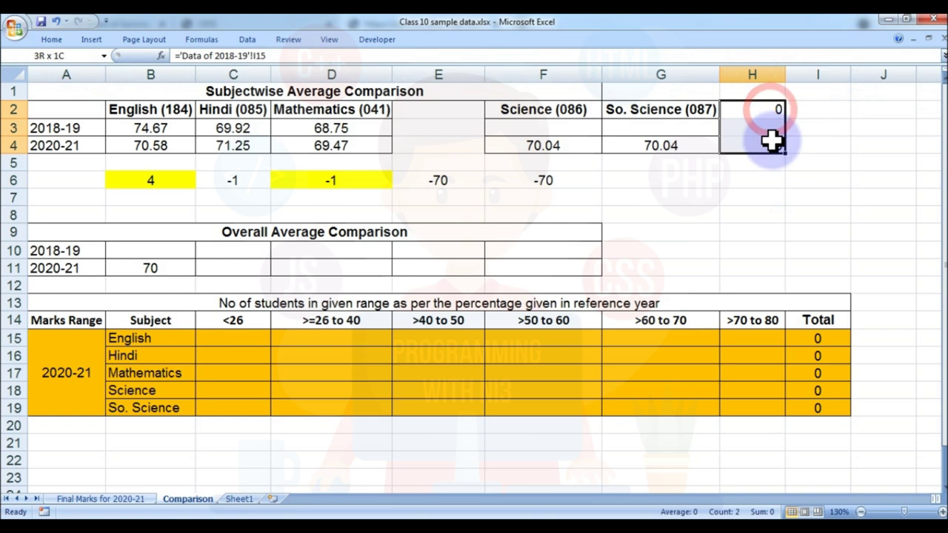
left_click(715, 198)
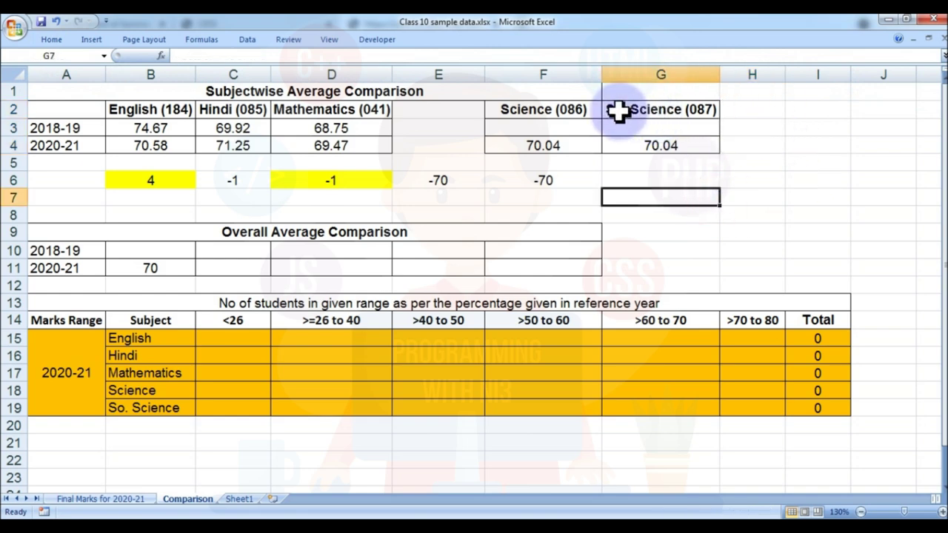
Fill the Mathematics (041) heading formula from D2 into the empty heading cell E2.
left_click(451, 106)
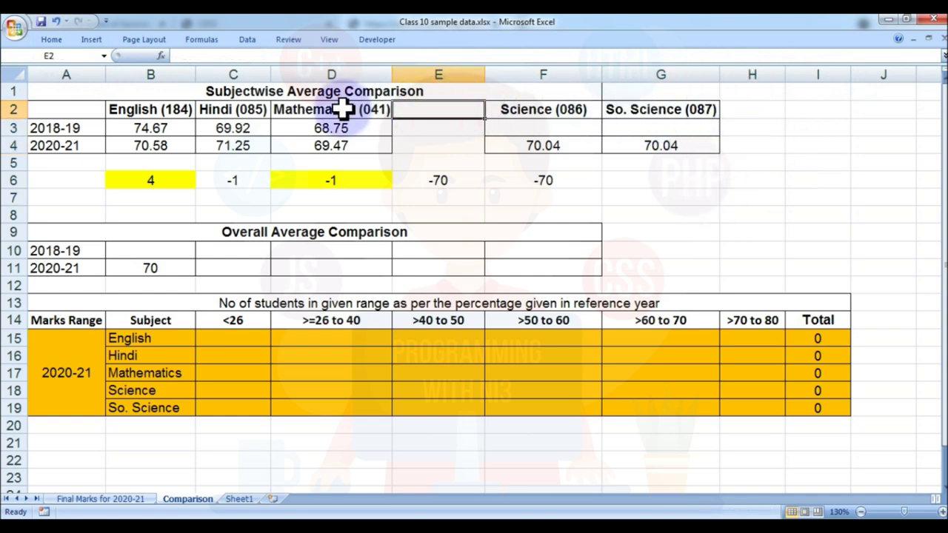
left_click(338, 111)
left_click_drag(392, 119, 480, 120)
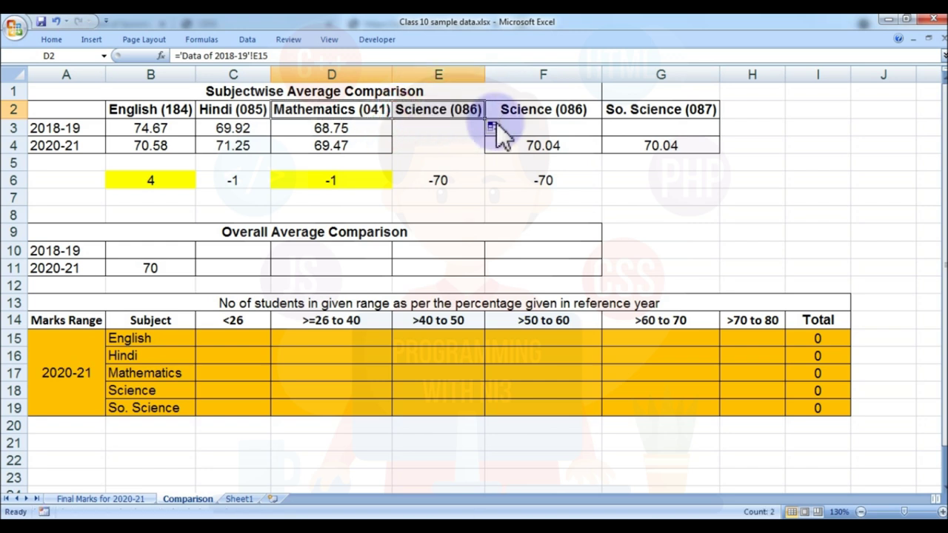
Link E2 to the Mathematics (241) heading in F11 of the final marks sheet and fit column E's width to its contents.
left_click(461, 110)
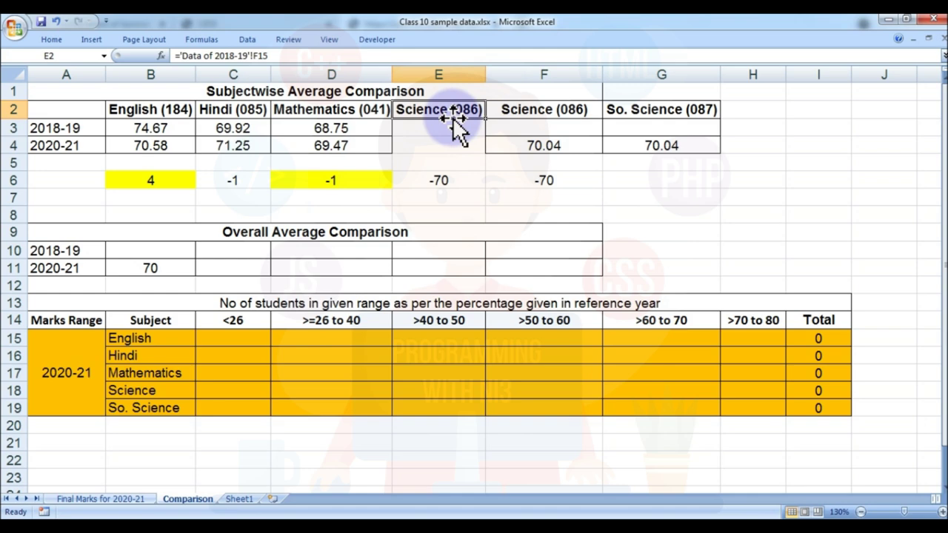
type("=")
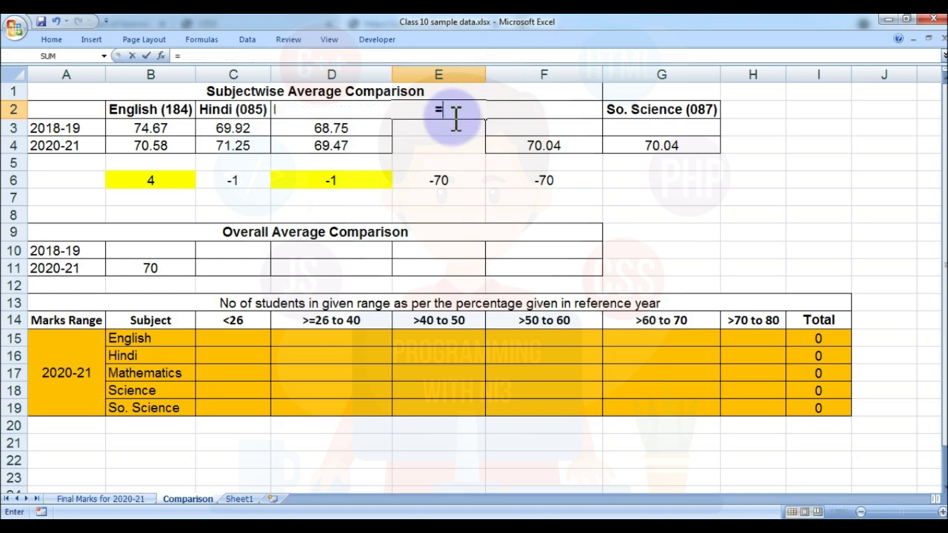
left_click(136, 500)
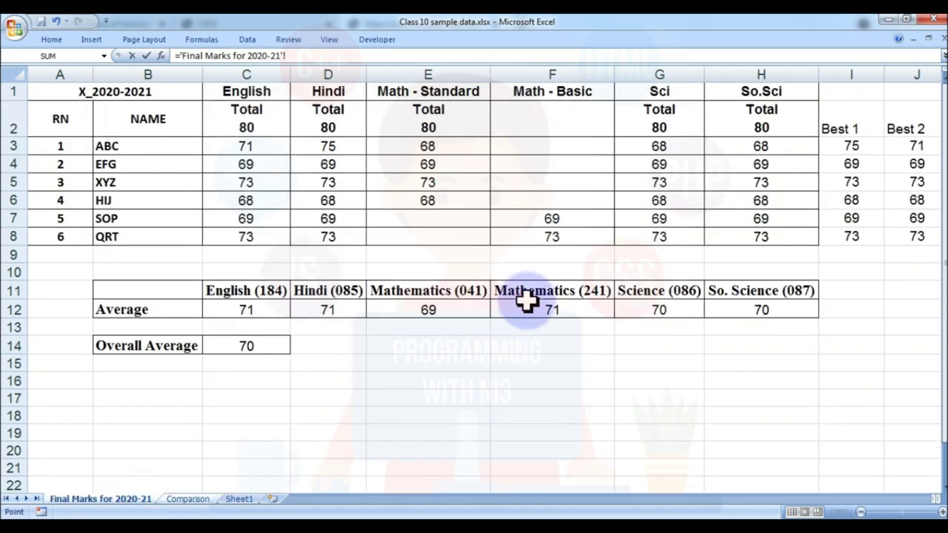
key("Return")
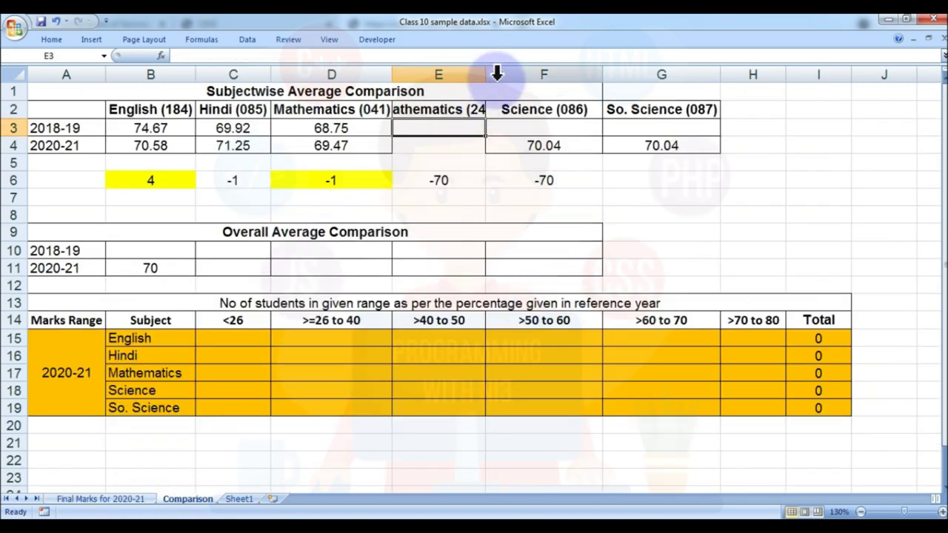
Link the 2020-21 Mathematics (241) cell E4 to the average in F12 of the final marks sheet.
left_click(450, 146)
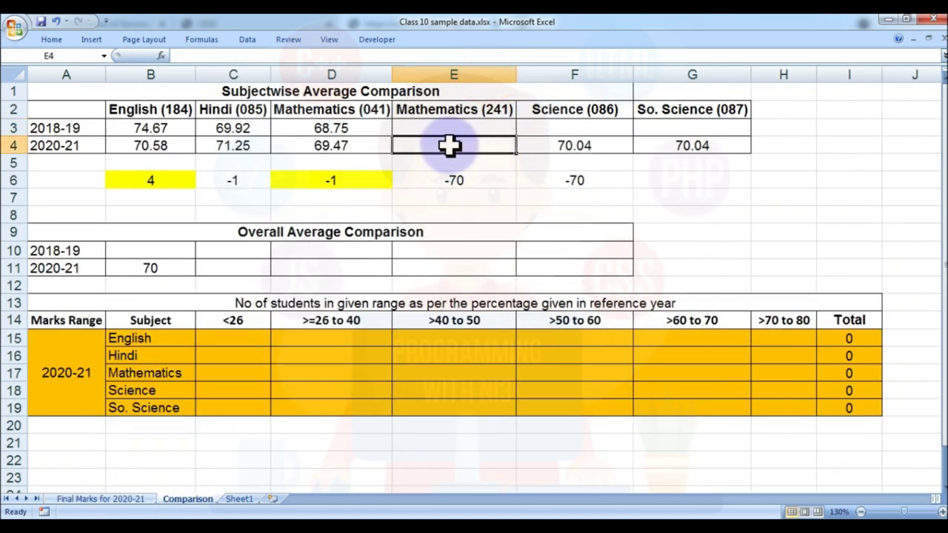
type("=")
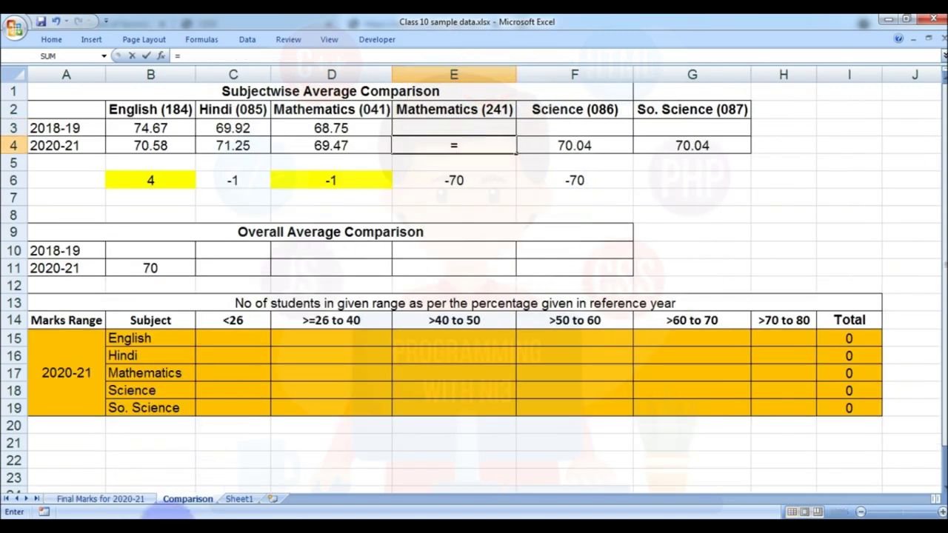
left_click(141, 500)
key("Return")
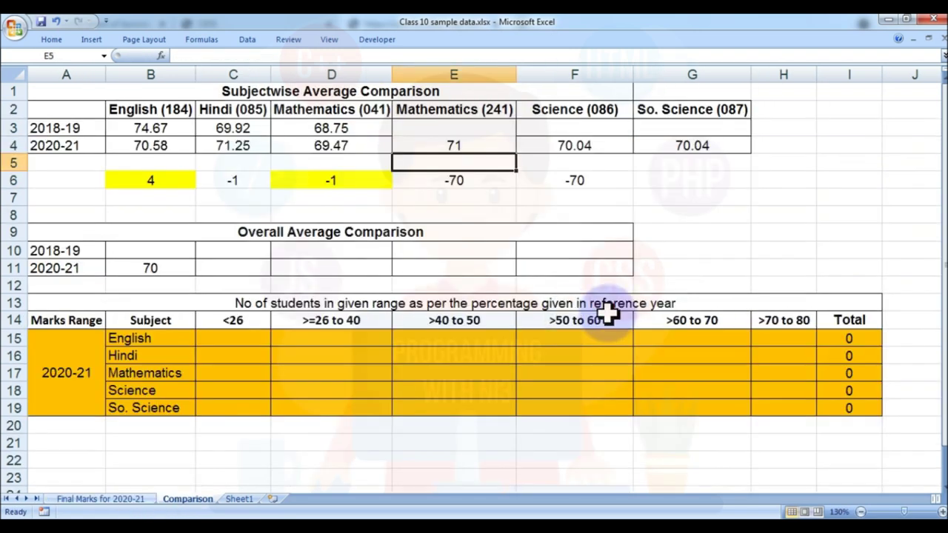
Compare the references in D4 and E4, and display the Mathematics (241) average in E4 with two decimal places.
left_click(351, 142)
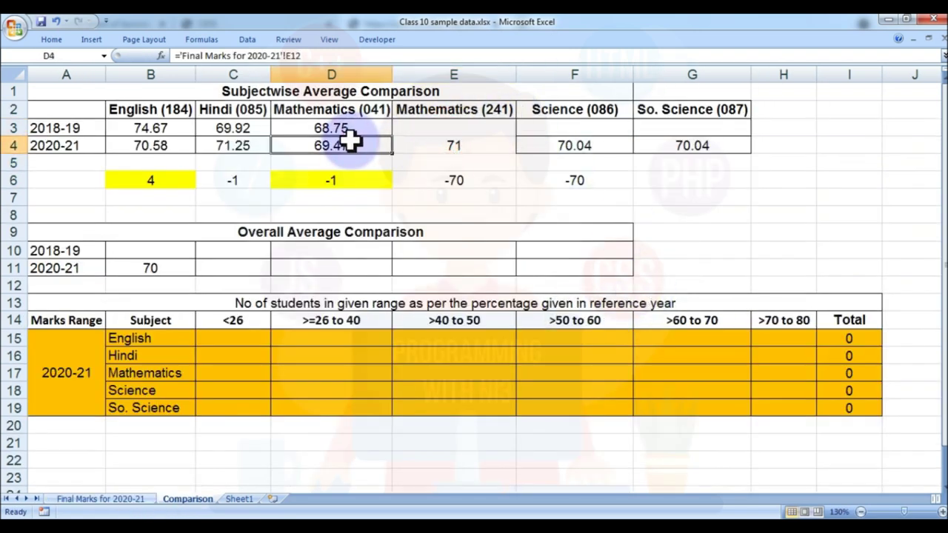
left_click(436, 142)
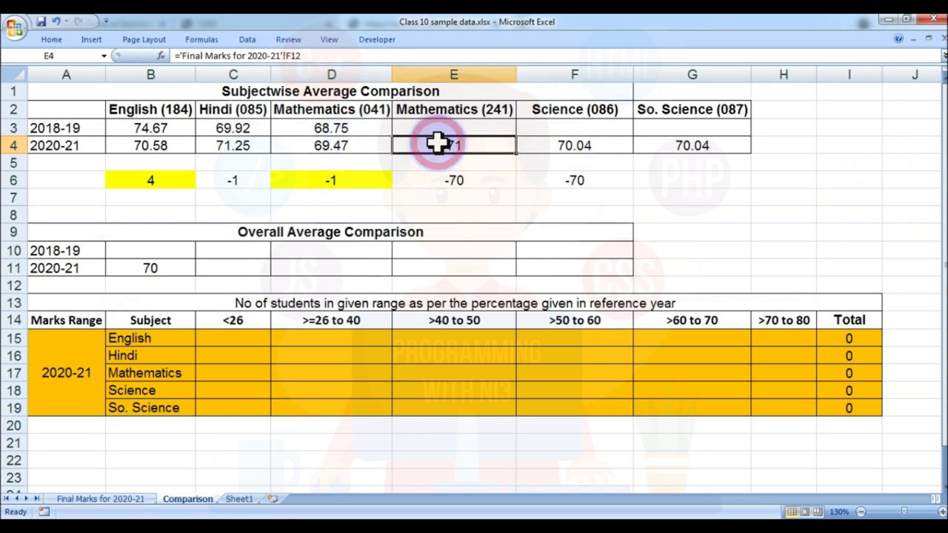
left_click(334, 146)
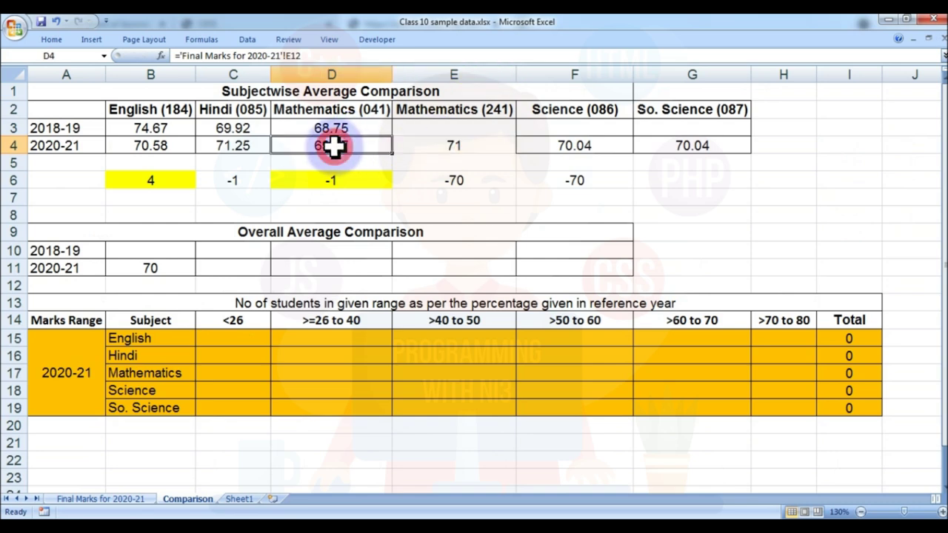
left_click(132, 499)
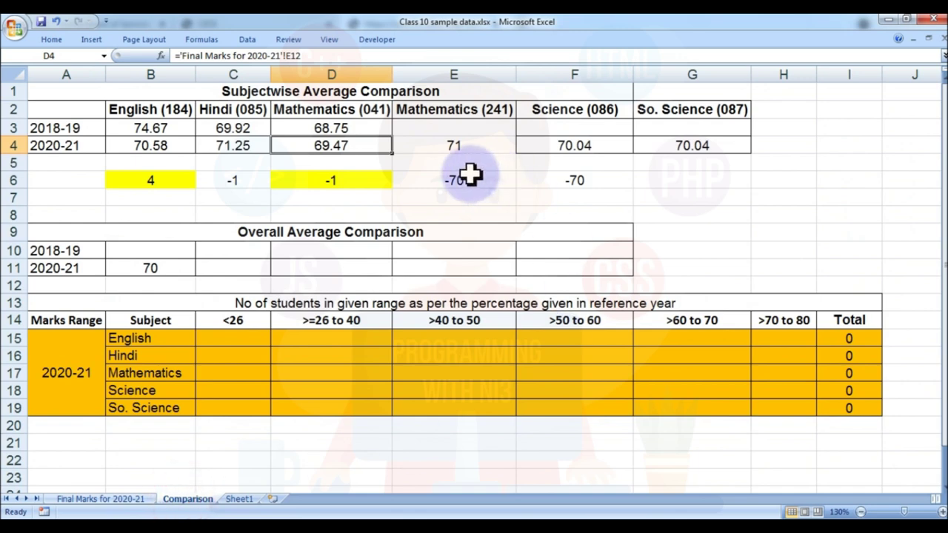
left_click(449, 144)
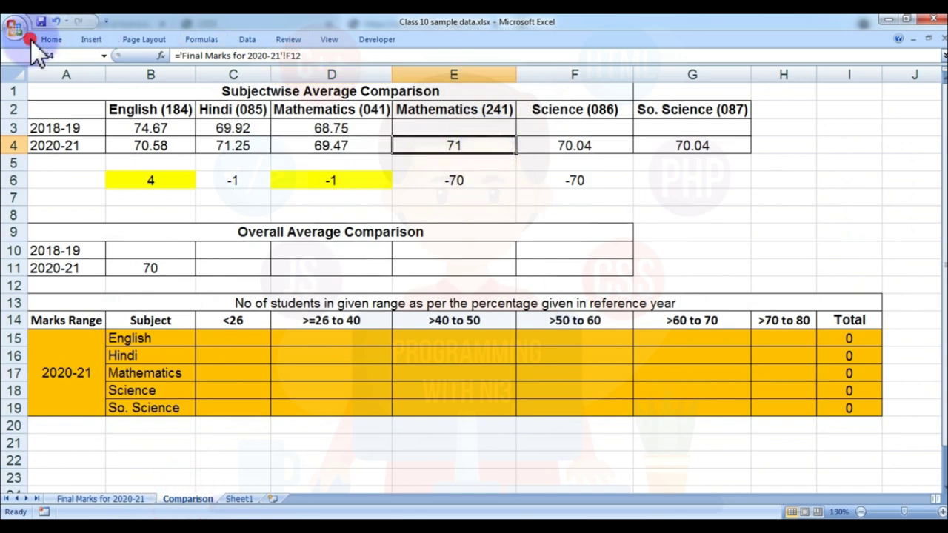
double_click(49, 38)
left_click(490, 81)
left_click(490, 81)
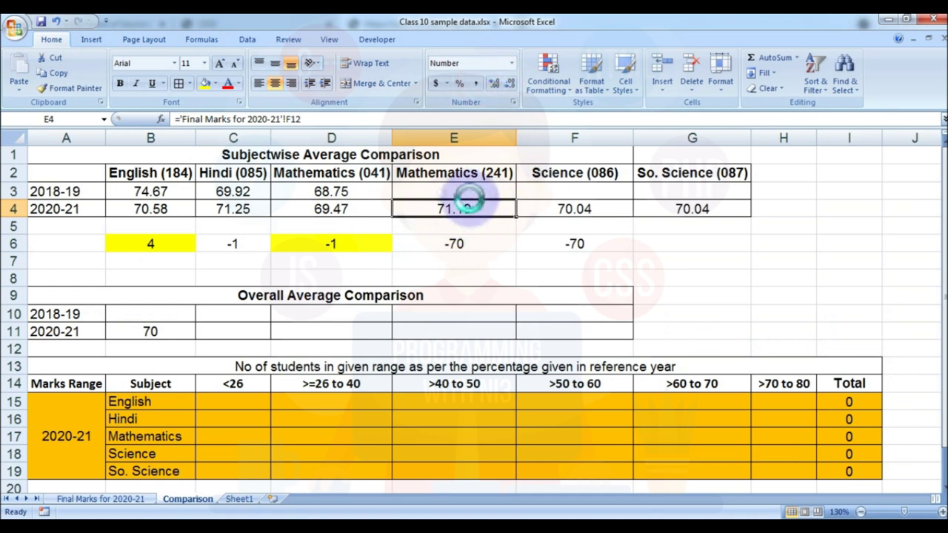
Apply cell borders to the range D3:F4 of the subjectwise comparison table.
left_click(695, 208)
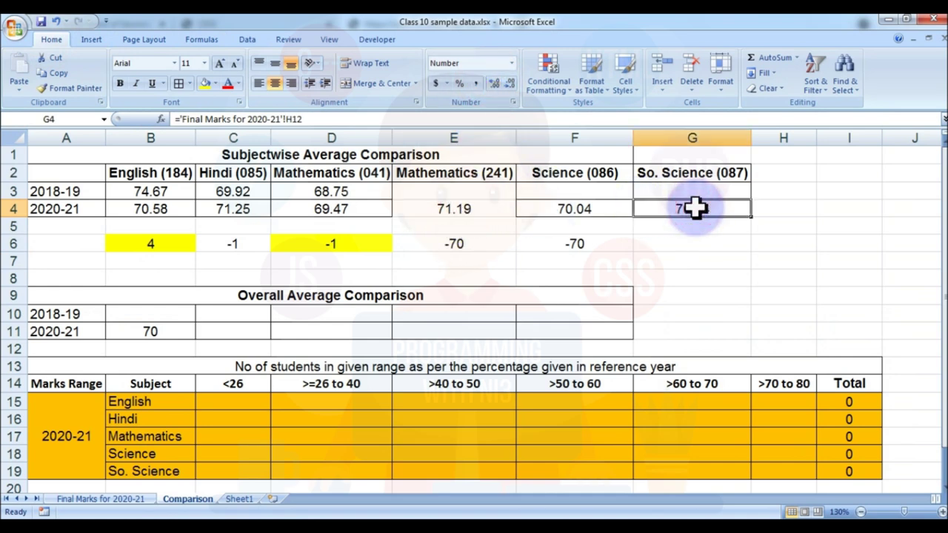
left_click_drag(381, 184, 567, 206)
left_click(179, 81)
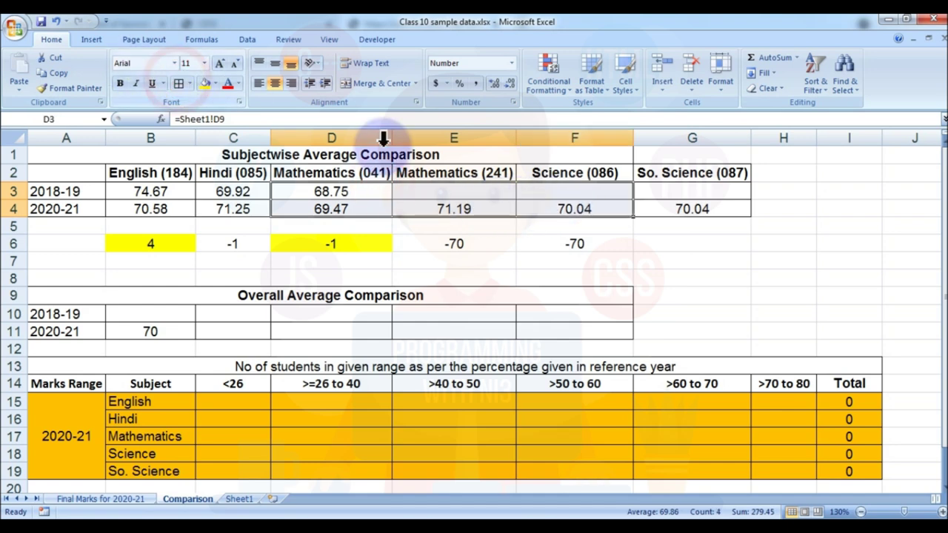
left_click(446, 210)
Link the 2018-19 Mathematics (241) cell E3 to the Mathematics Basic 2020 mean marks with =Sheet1!E8, and check the formula.
left_click(444, 186)
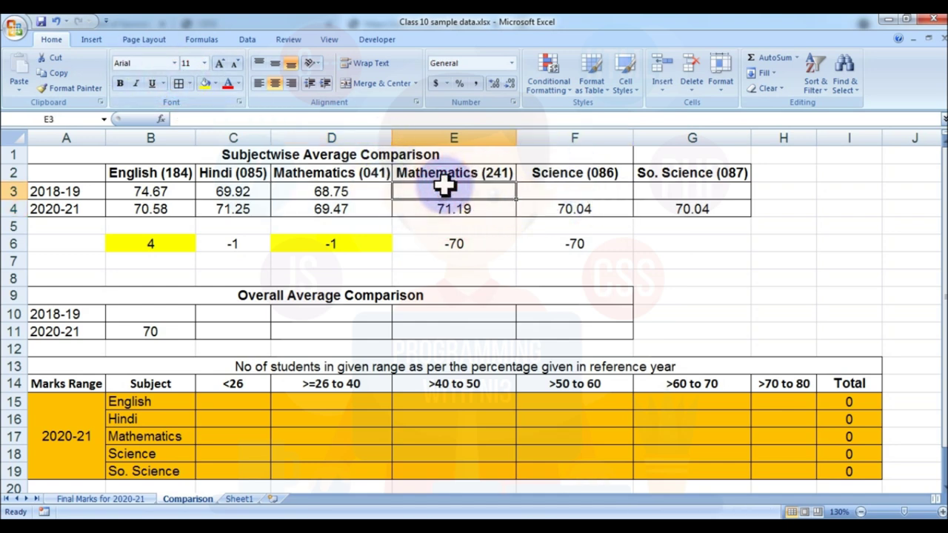
type("=")
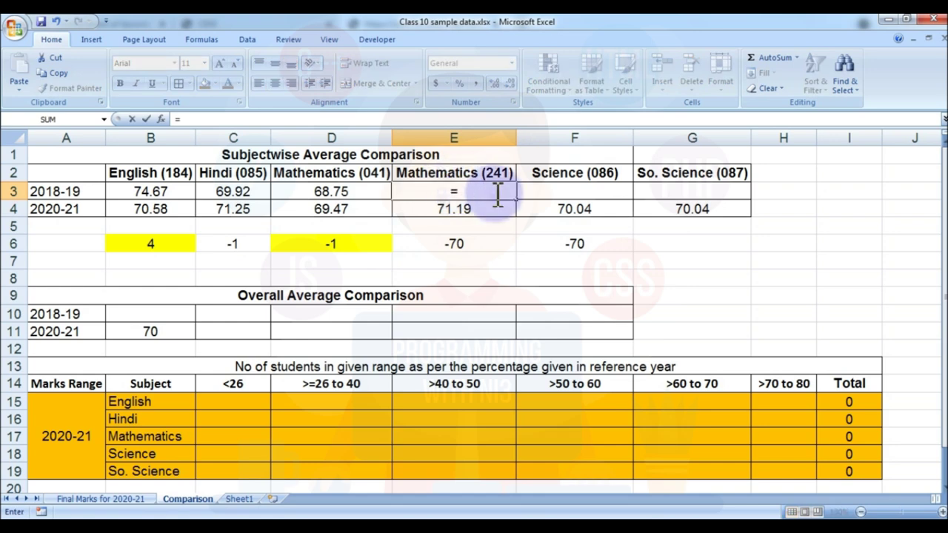
left_click(238, 499)
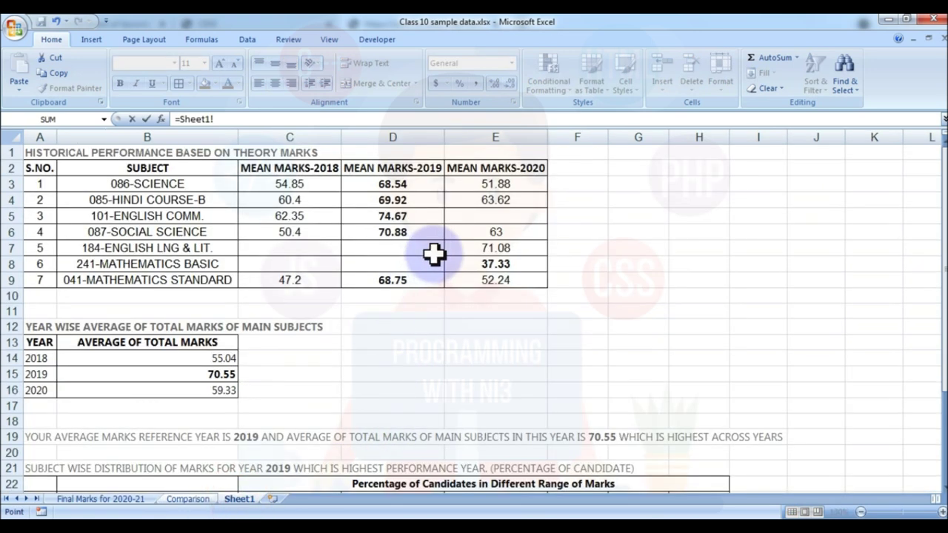
key("Return")
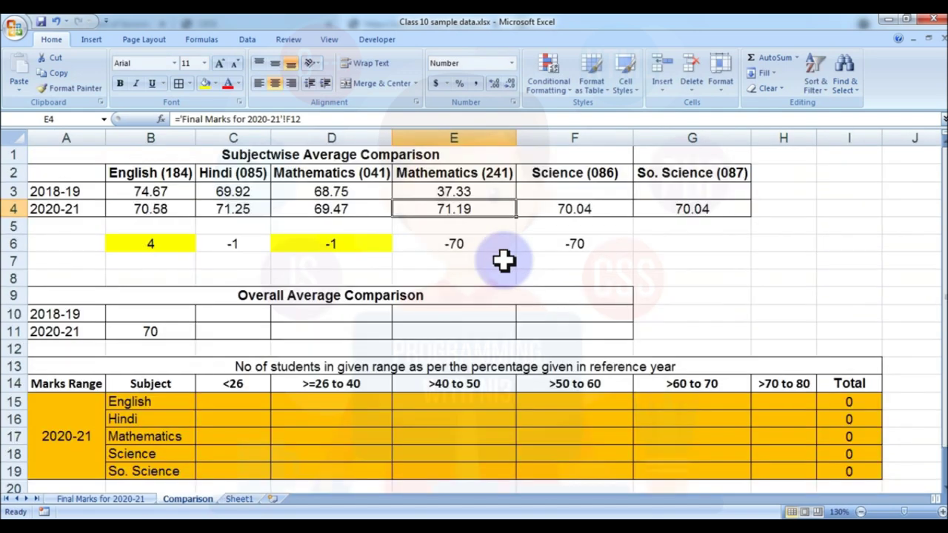
left_click(460, 188)
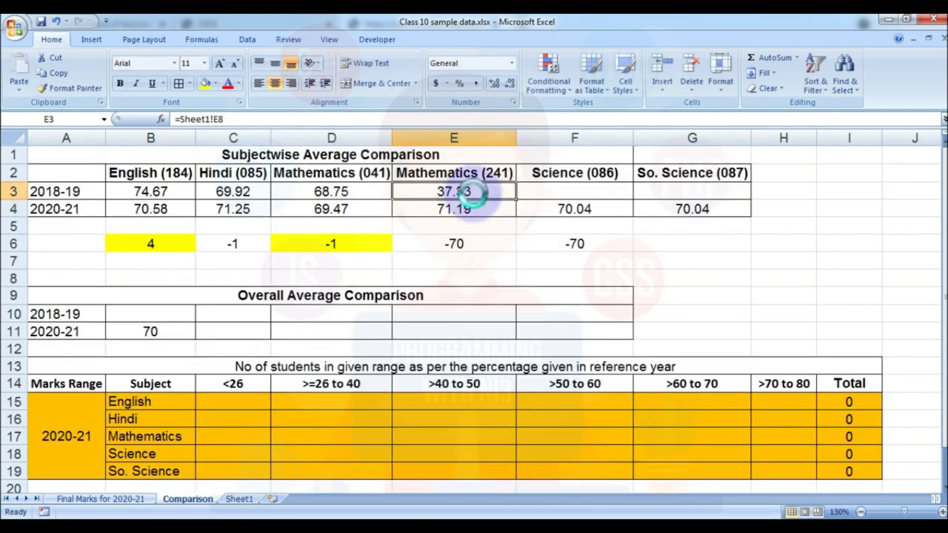
Link the 2018-19 Science (086) cell F3 to the Science 2019 mean marks in D3 of Sheet1.
left_click(571, 194)
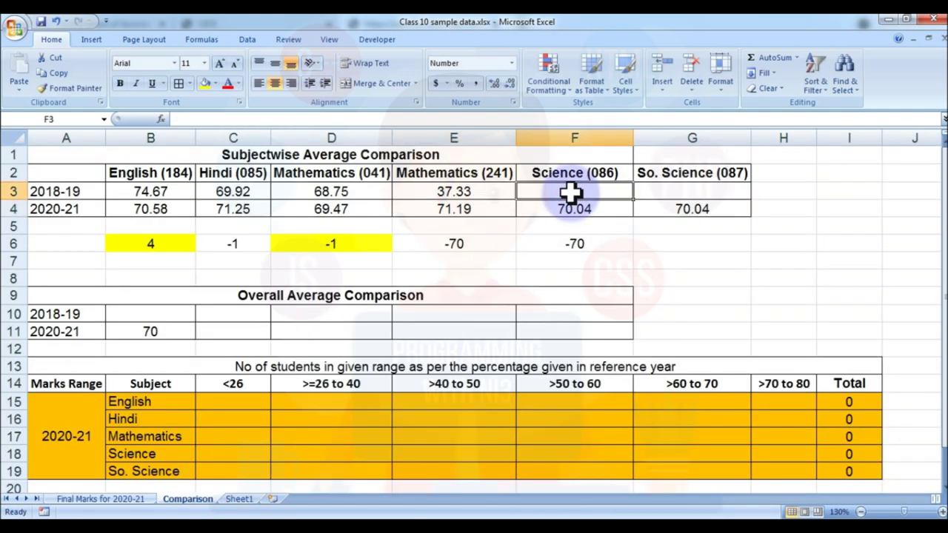
type("=")
left_click(239, 499)
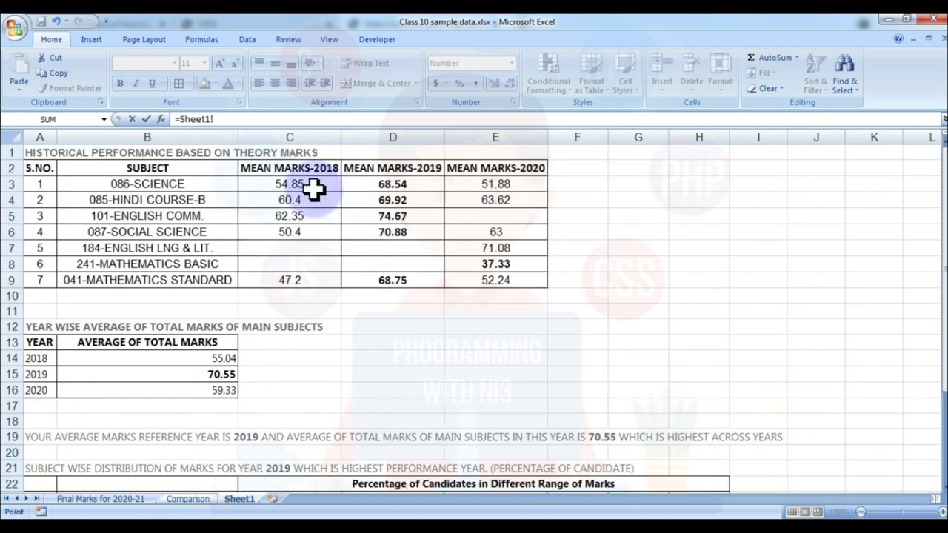
left_click(389, 189)
key("Return")
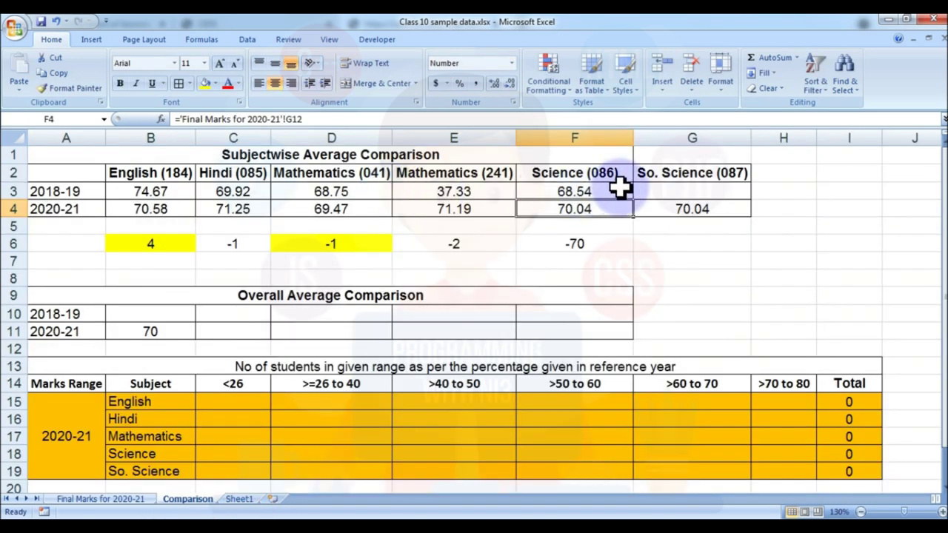
Link the 2018-19 So. Science (087) cell G3 to the Social Science 2019 mean marks in D6 of Sheet1.
left_click(688, 191)
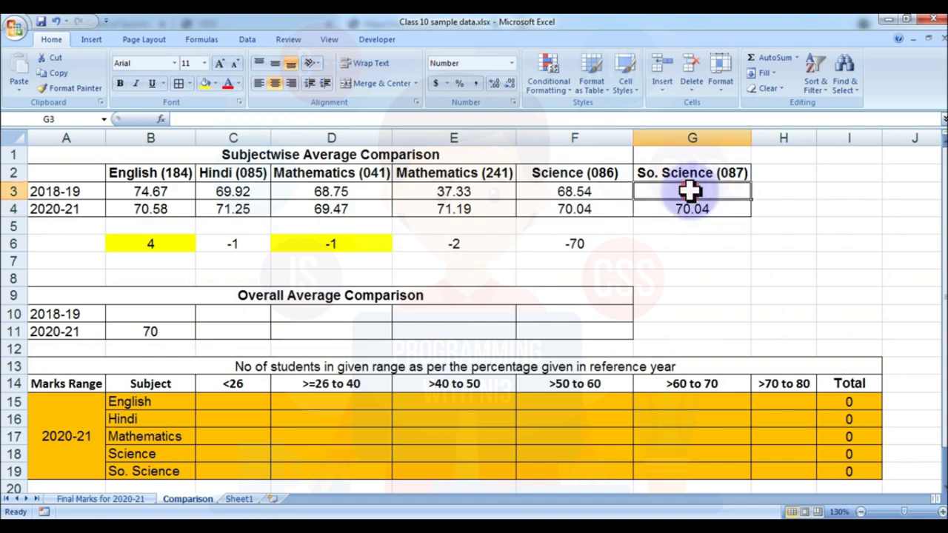
type("=")
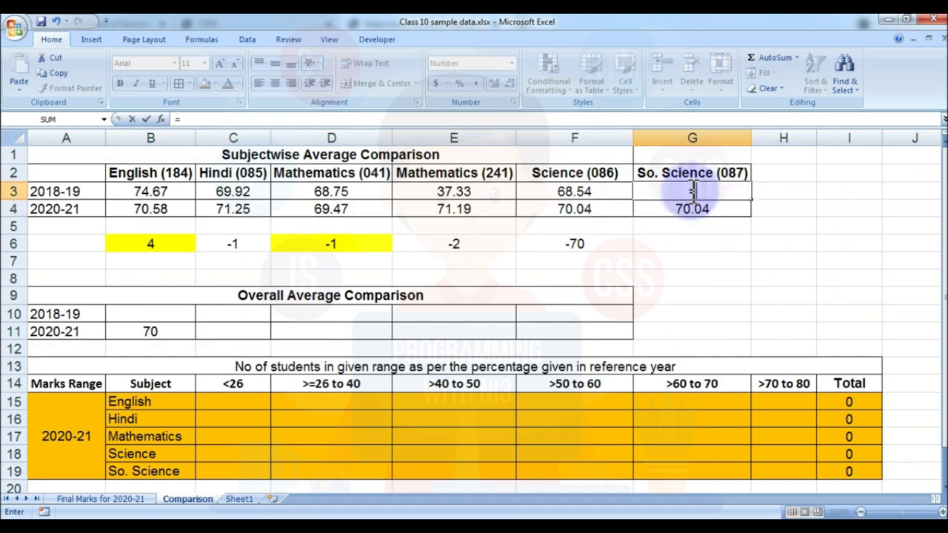
left_click(239, 500)
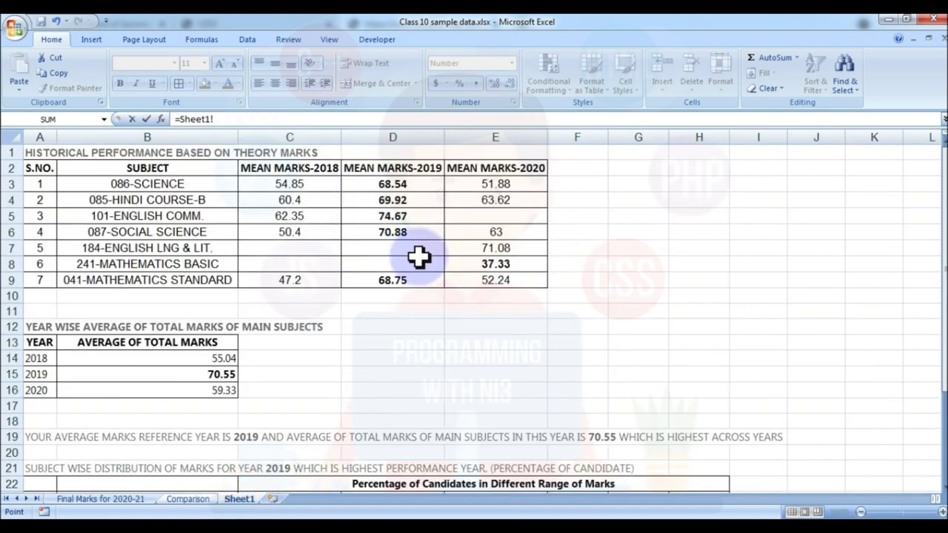
left_click(372, 232)
key("Return")
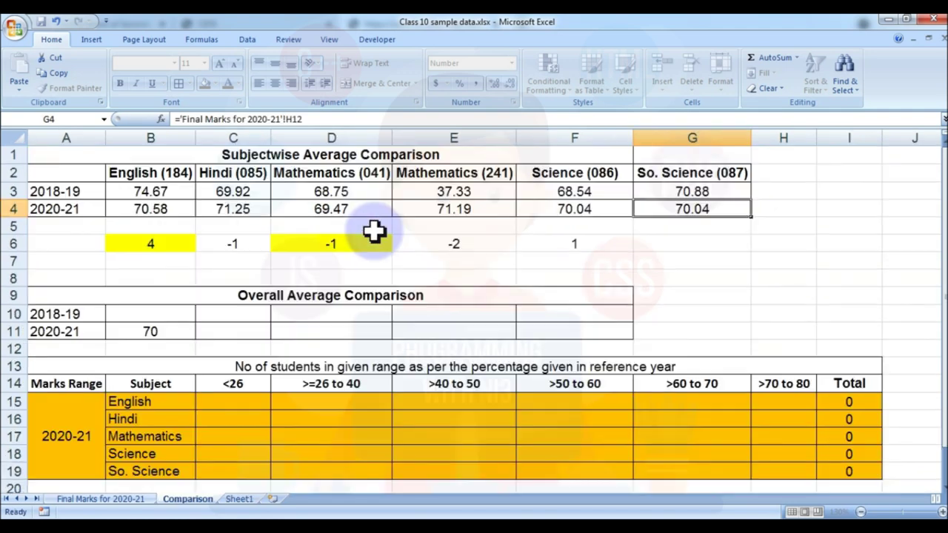
left_click(673, 238)
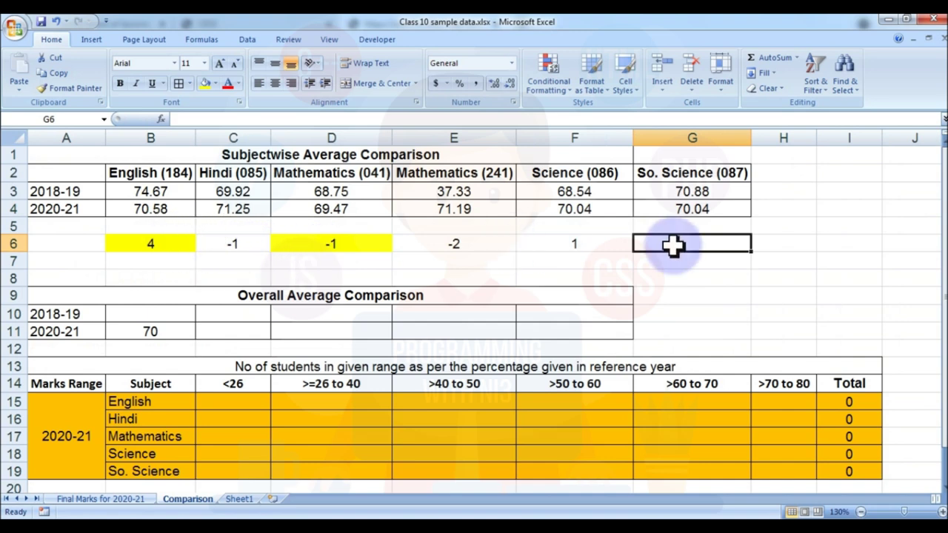
Try to extend the difference formula in E6 across the Science and So. Science columns to G6.
left_click(456, 245)
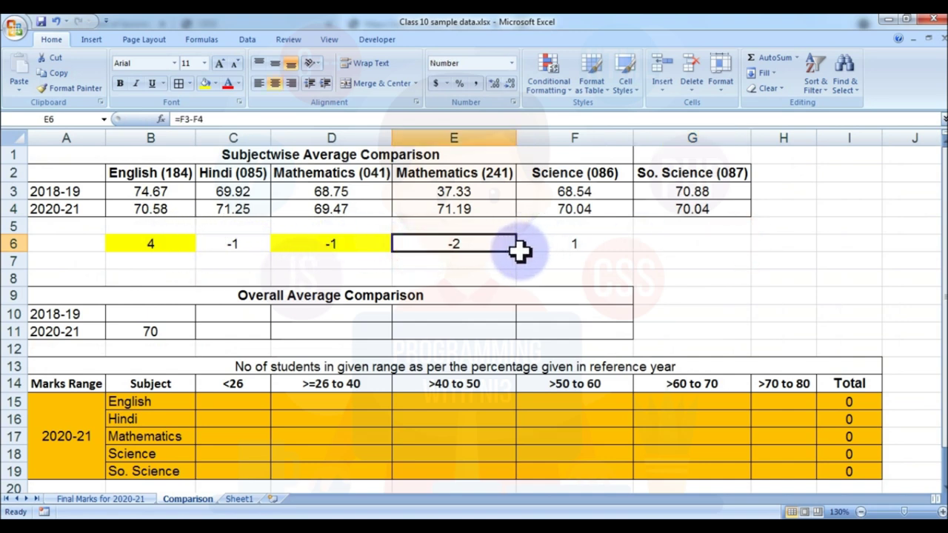
left_click_drag(517, 253, 699, 252)
left_click(698, 275)
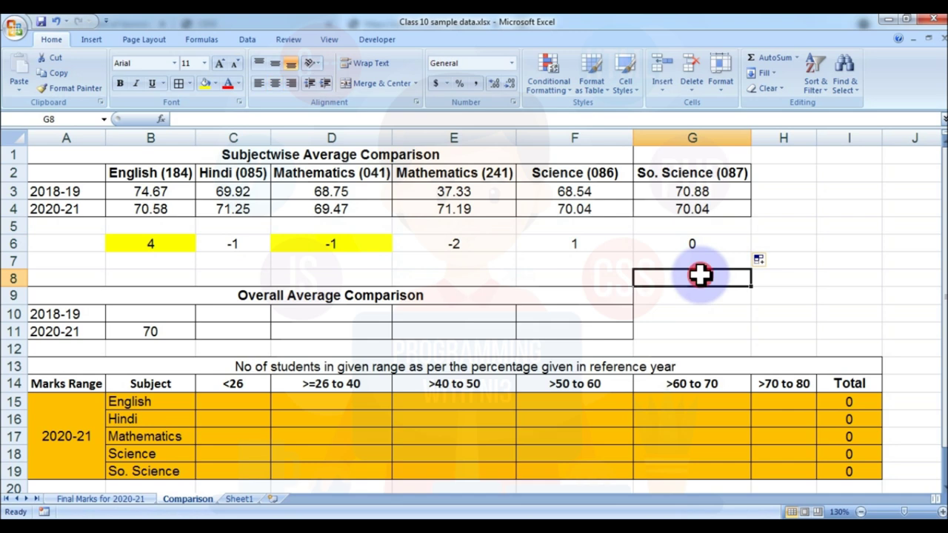
Undo the last fill and fill the English difference formula =B3-B4 from B6 across all subjects to G6.
left_click(512, 242)
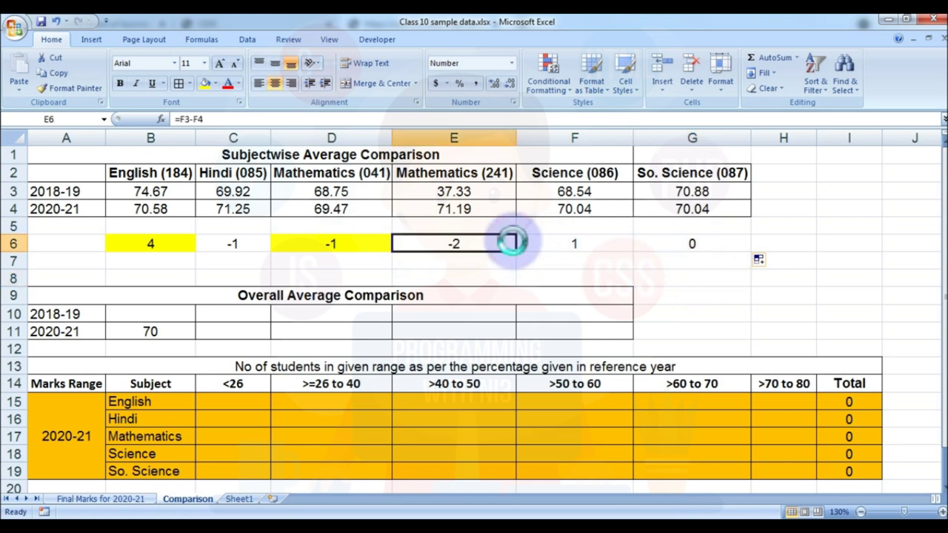
key("ctrl+z")
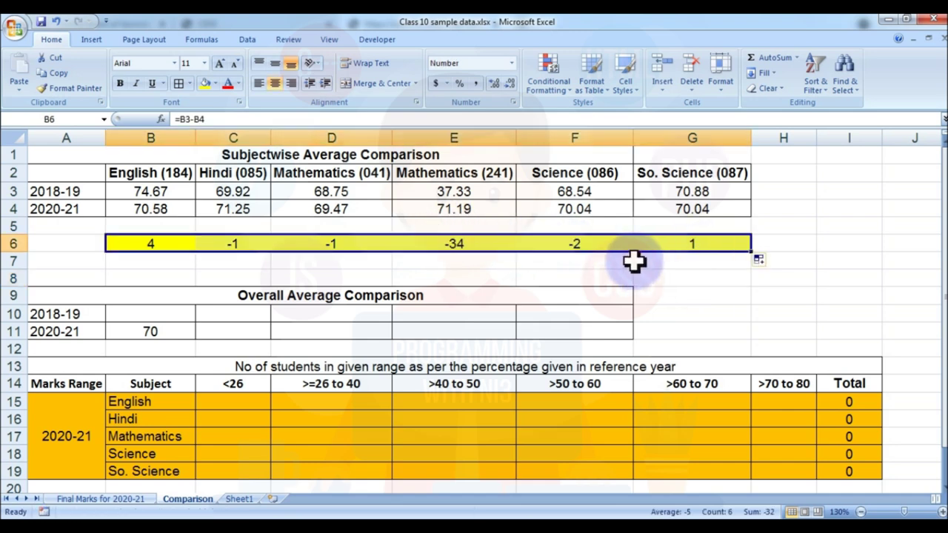
left_click(583, 257)
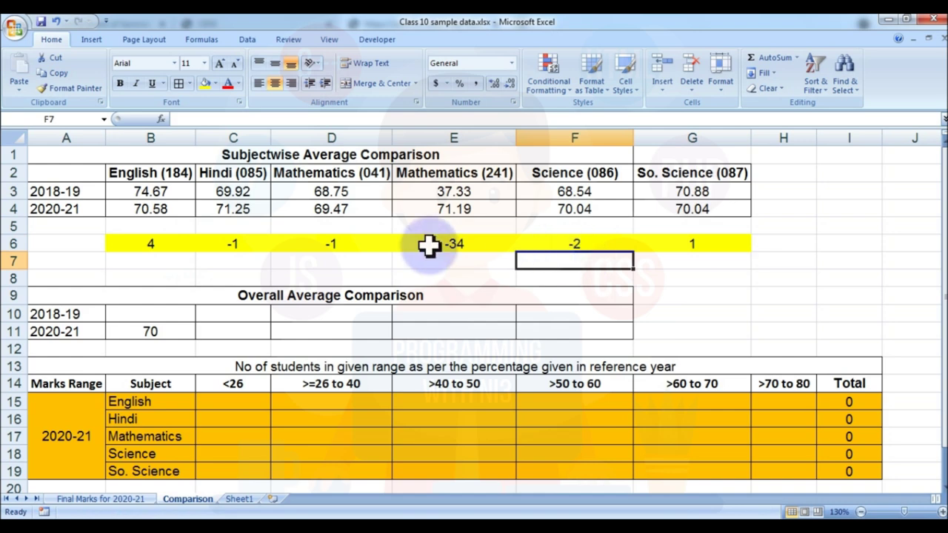
Examine the row 6 differences and their formulas for each subject from B6 to G6, comparing 2018-19 with 2020-21.
left_click(174, 243)
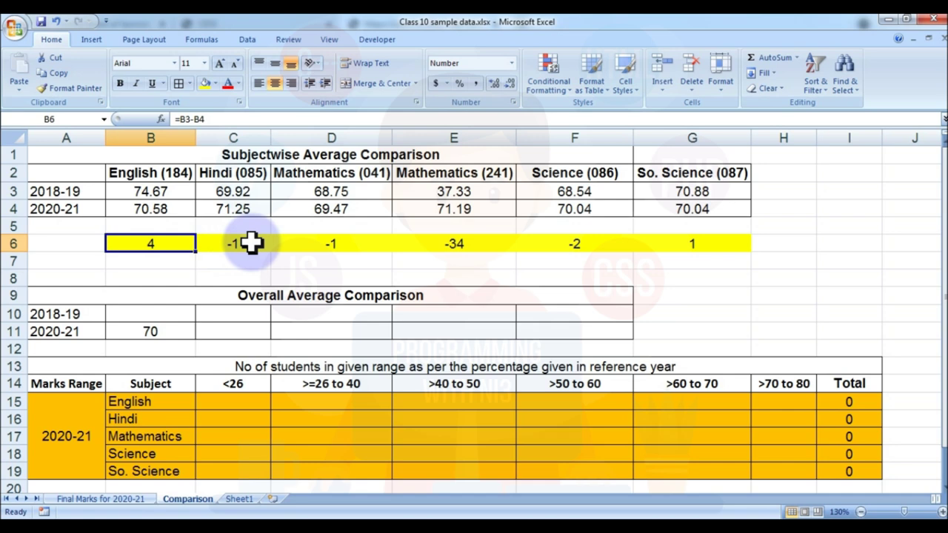
left_click(171, 248)
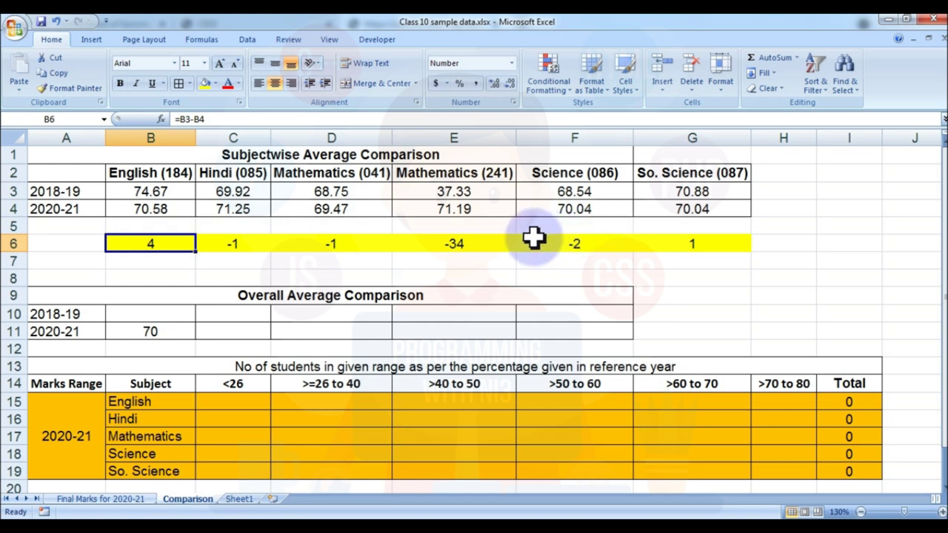
left_click(457, 241)
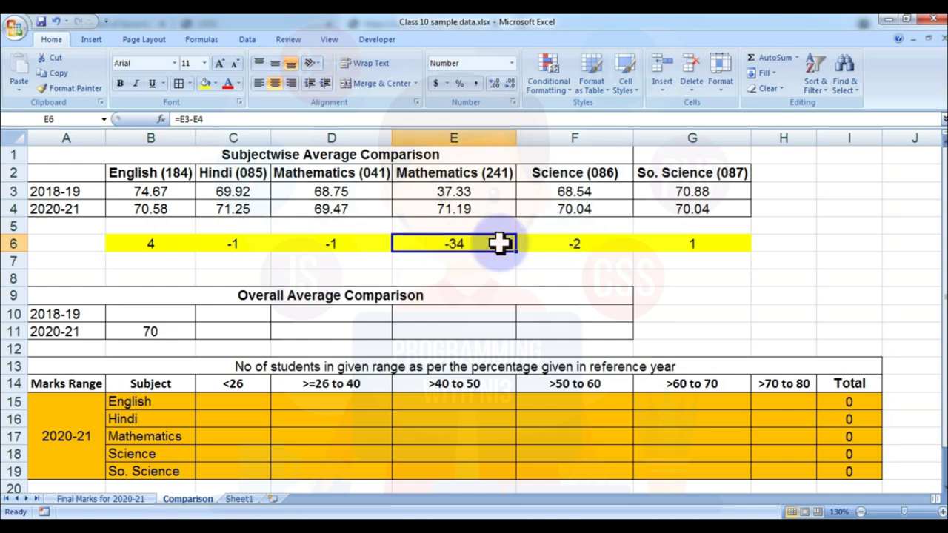
left_click(611, 243)
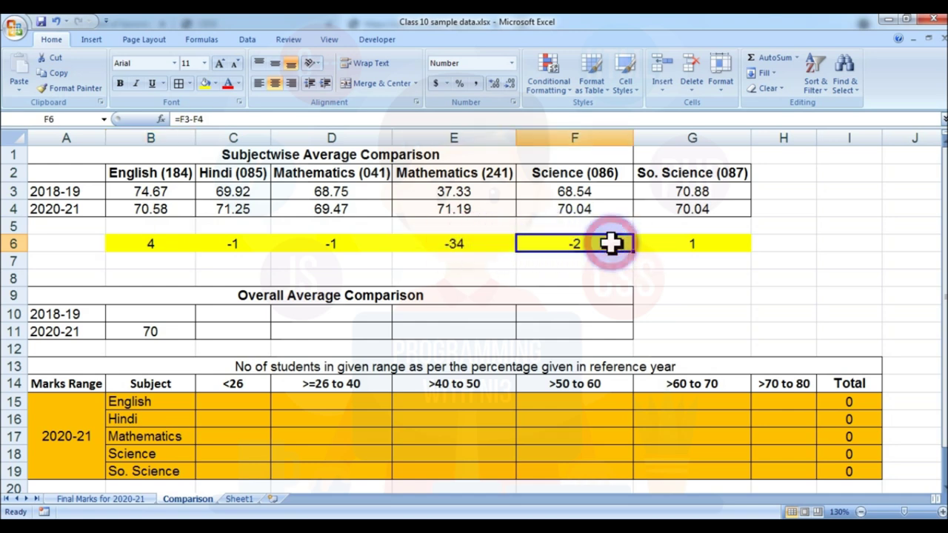
left_click(689, 244)
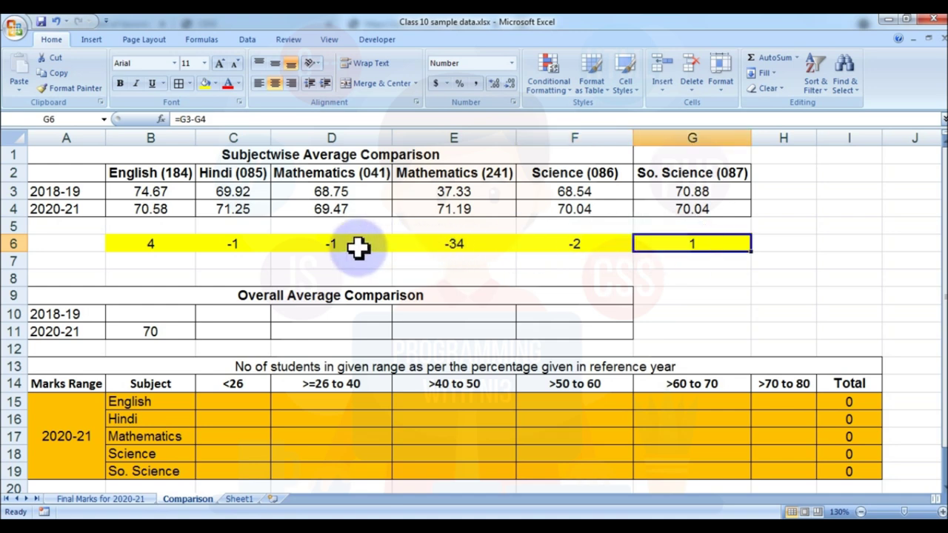
left_click(329, 245)
left_click(223, 245)
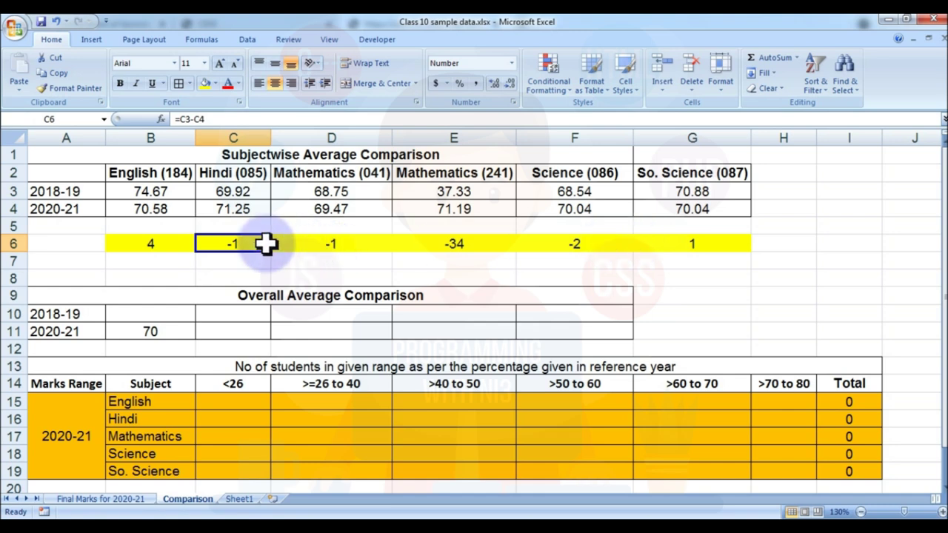
left_click(720, 239)
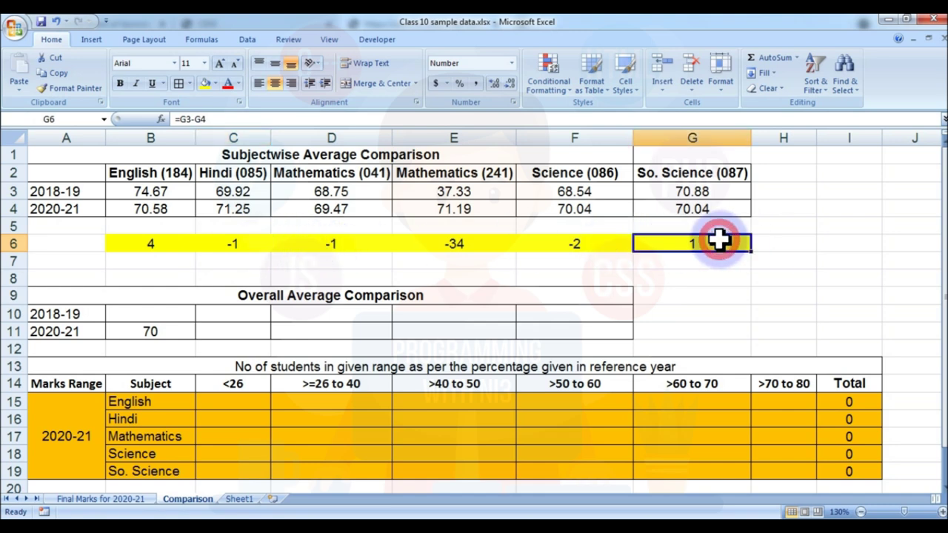
left_click(172, 244)
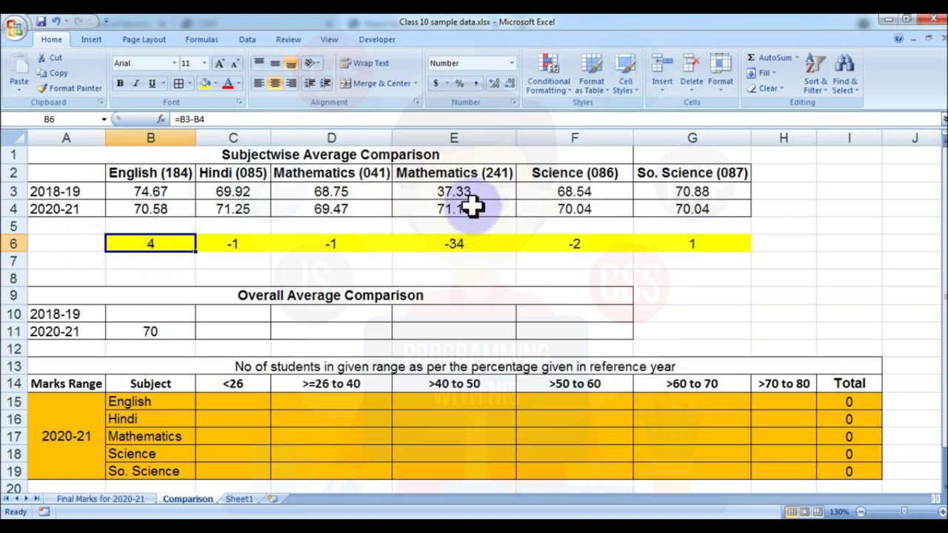
left_click(448, 243)
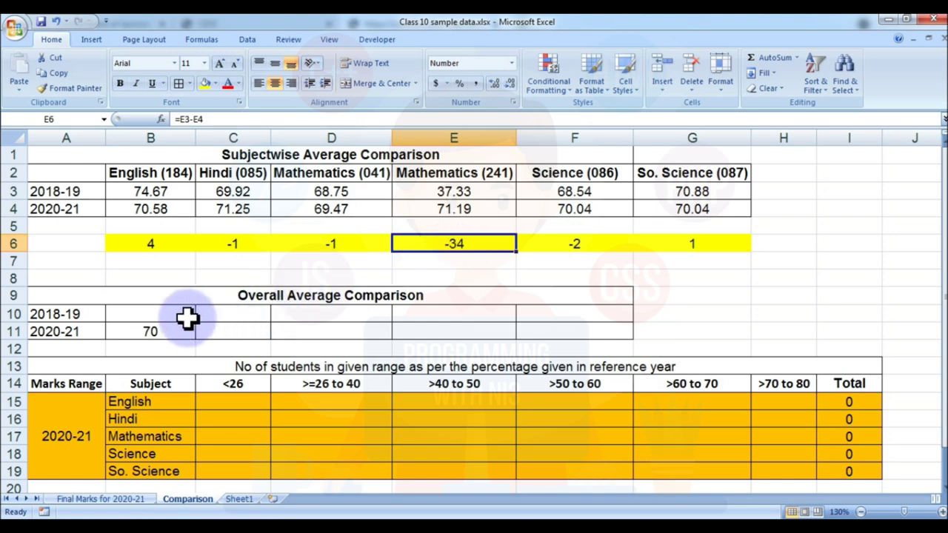
Review the overall average cells, the subject averages in C12:H12 and the overall average formula in C14 of the Final Marks for 2020-21 sheet.
left_click(159, 317)
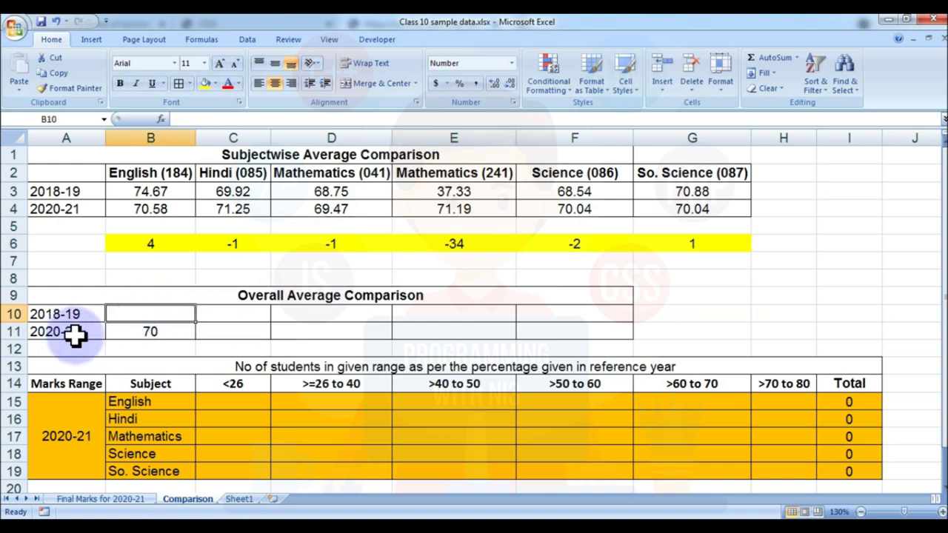
left_click(146, 330)
left_click(132, 495)
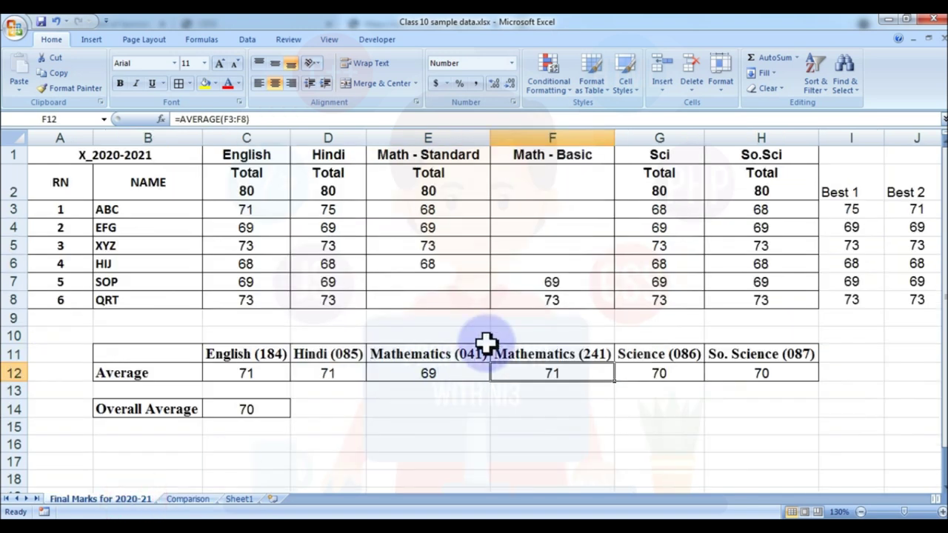
left_click_drag(260, 376, 781, 377)
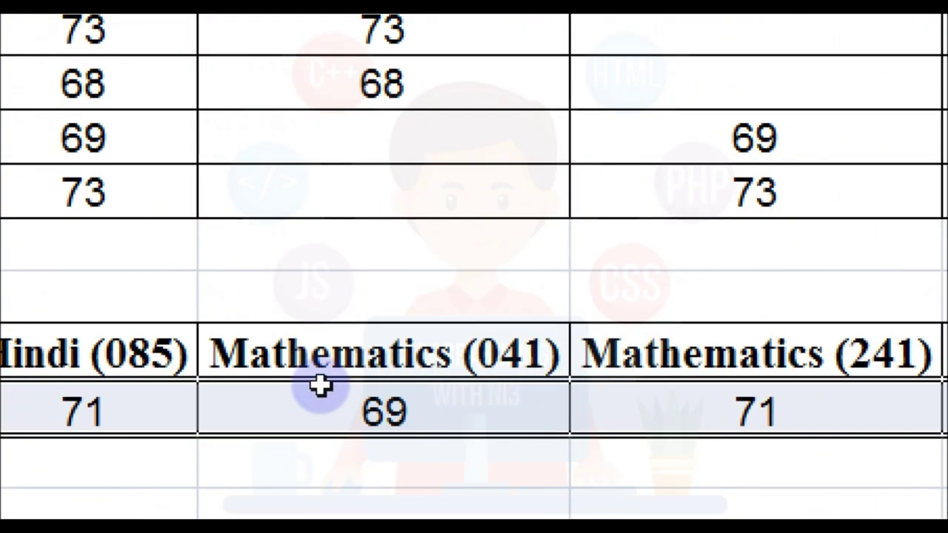
left_click(265, 410)
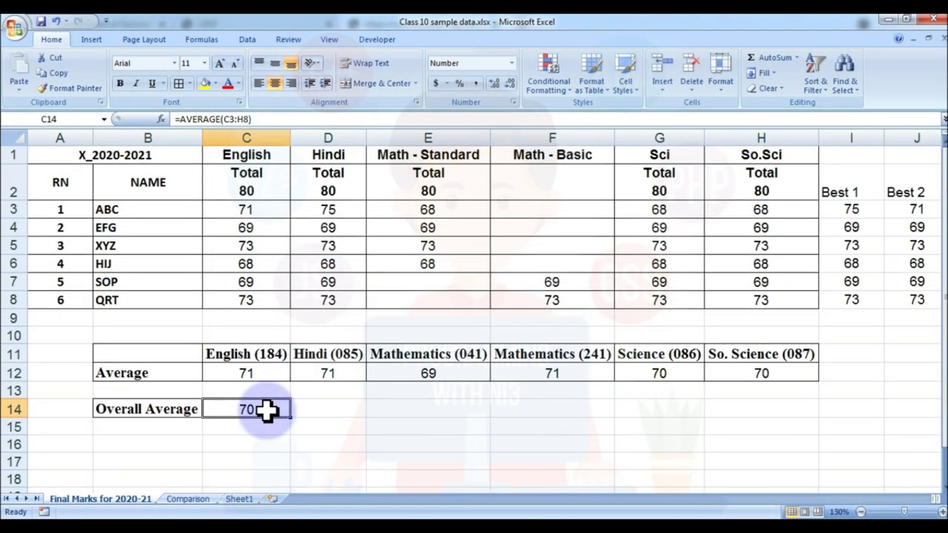
Link the 2018-19 overall average cell B10 of Comparison to the 2019 average of total marks with =Sheet1!B15.
left_click(187, 499)
left_click(157, 313)
type("=")
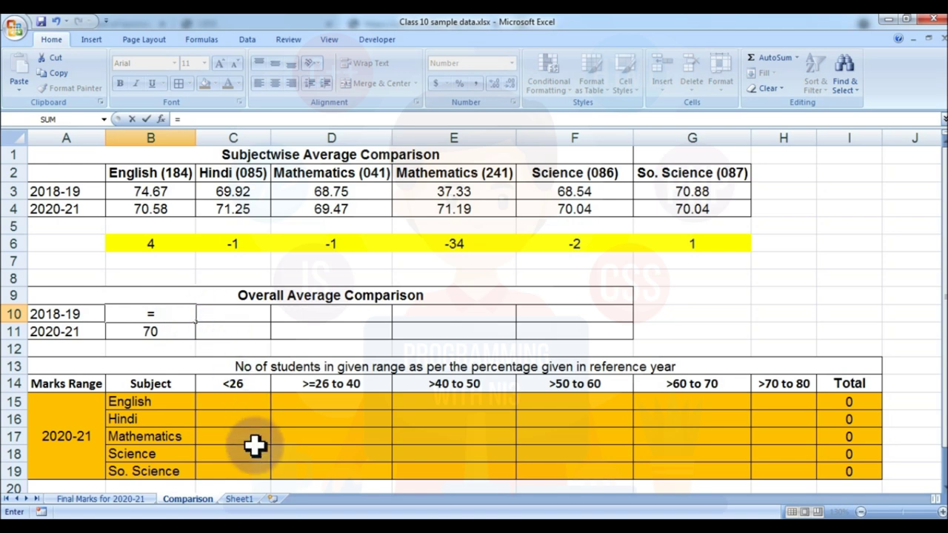
left_click(241, 499)
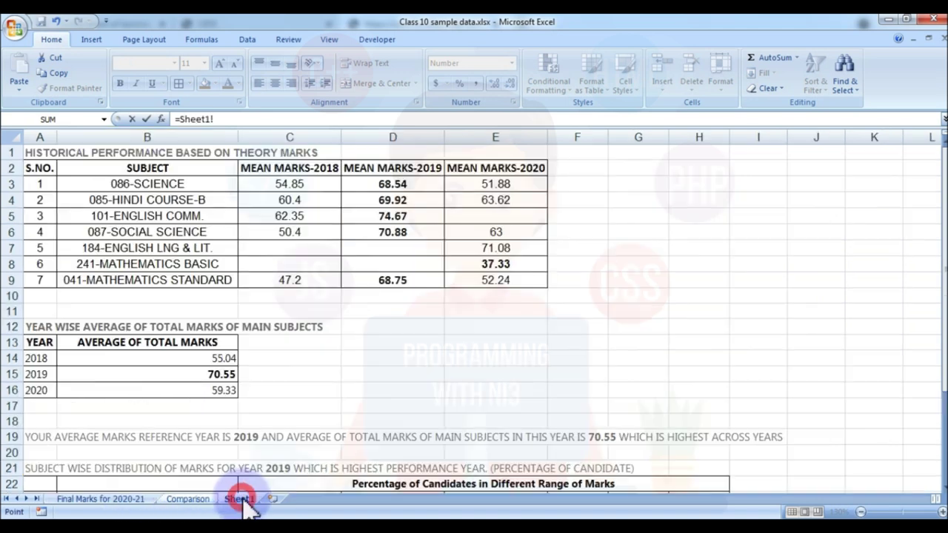
left_click(215, 372)
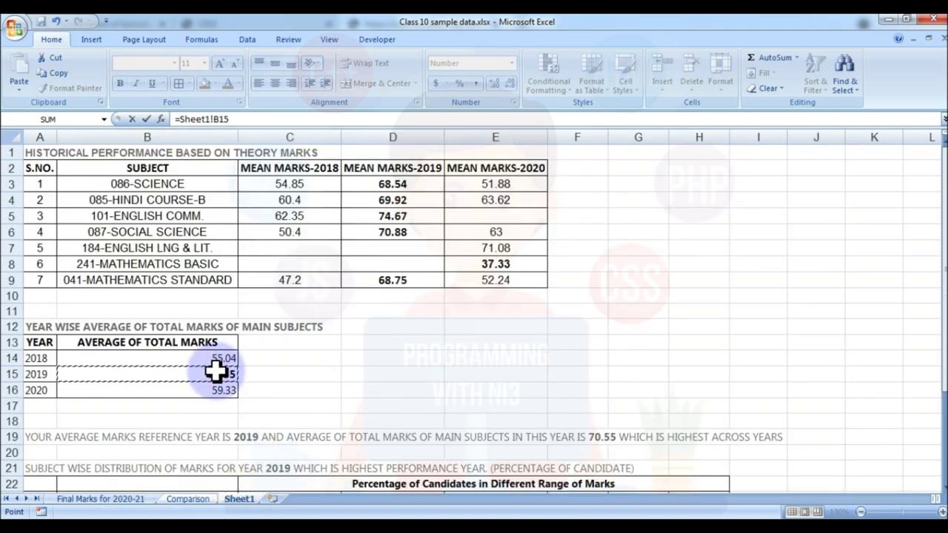
key("Return")
left_click(191, 313)
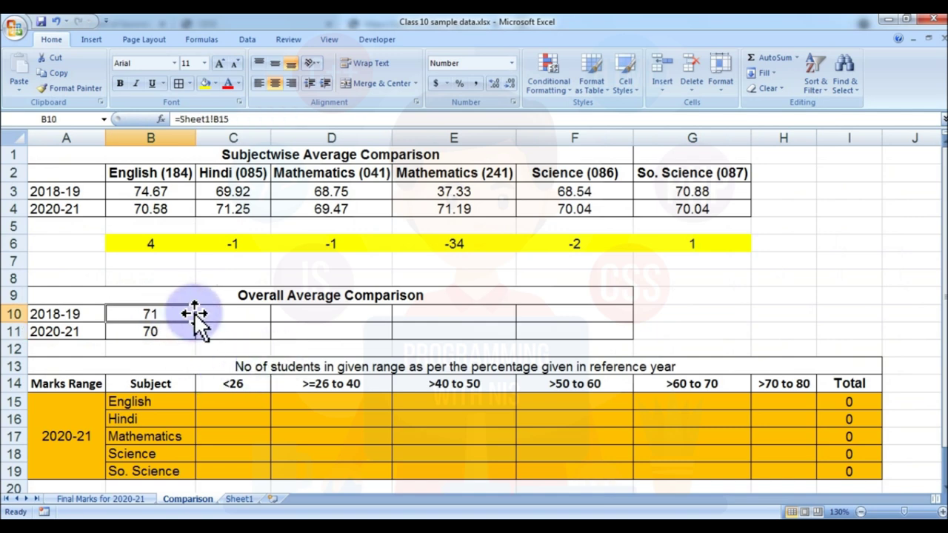
Display the overall averages in B10:B11 with two decimal places and save the workbook.
left_click_drag(180, 313, 178, 328)
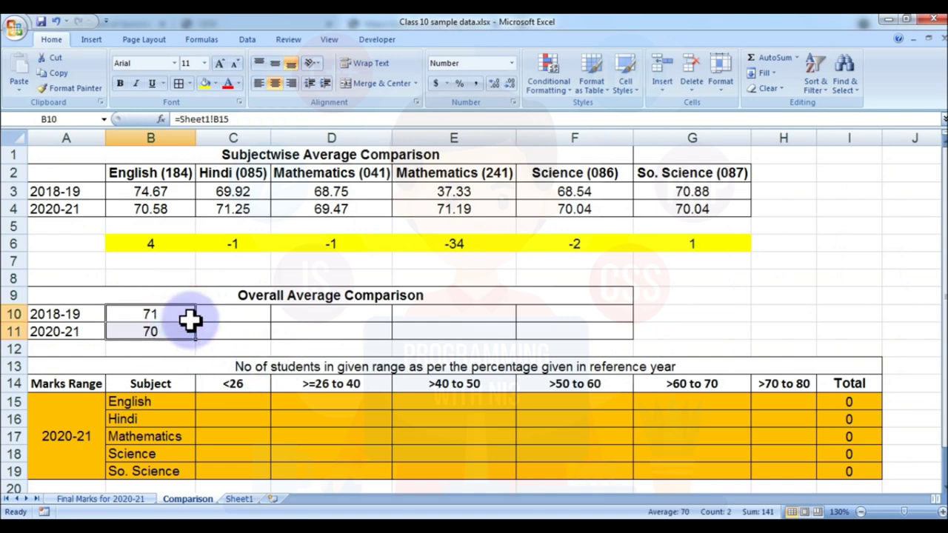
left_click(497, 78)
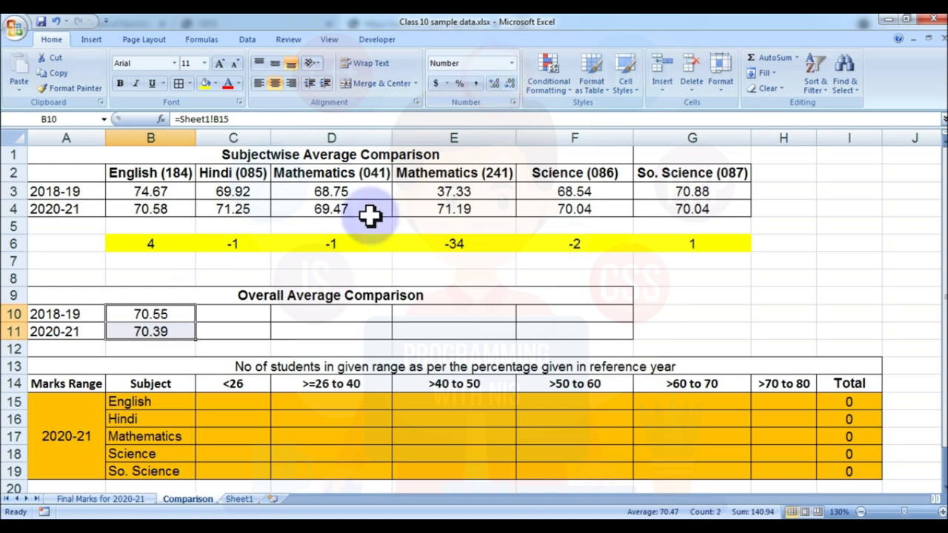
key("ctrl+s")
left_click(222, 319)
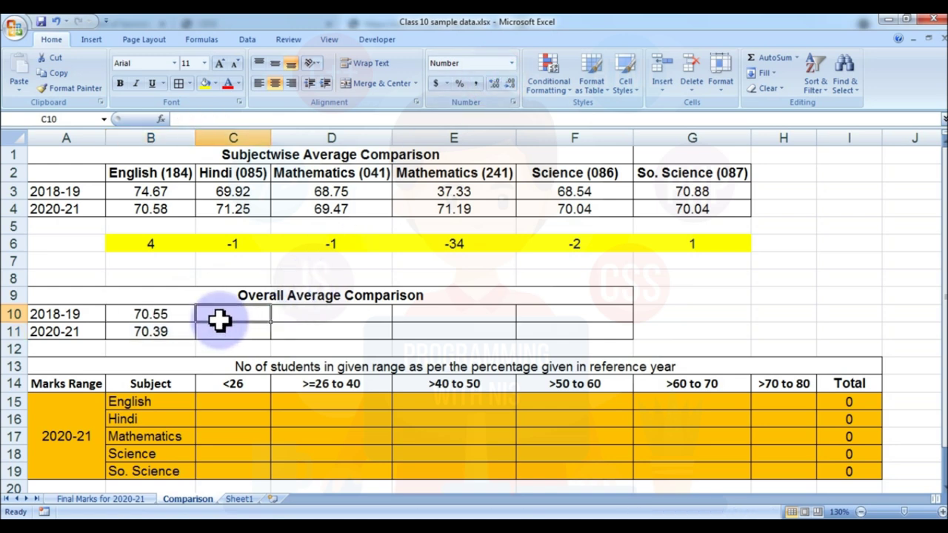
Compare the 2018-19 and 2020-21 overall averages in B10 and B11, view the marks range table, and save the workbook.
left_click(160, 317)
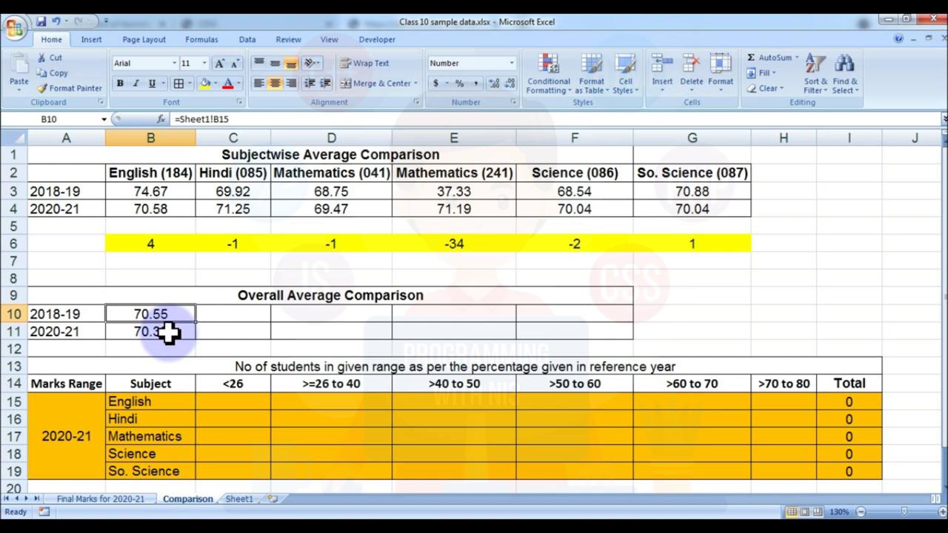
left_click(169, 333)
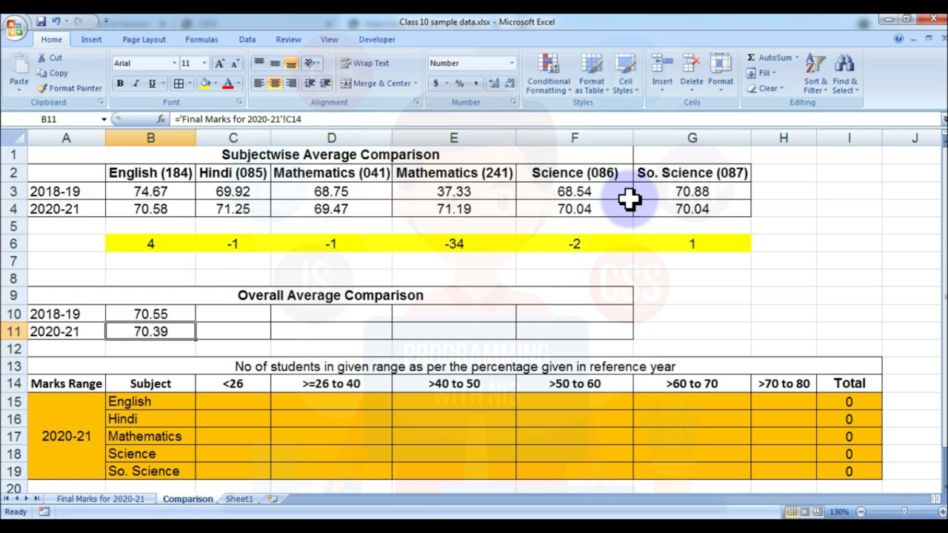
scroll(612, 349, "down", 2)
scroll(612, 354, "up", 2)
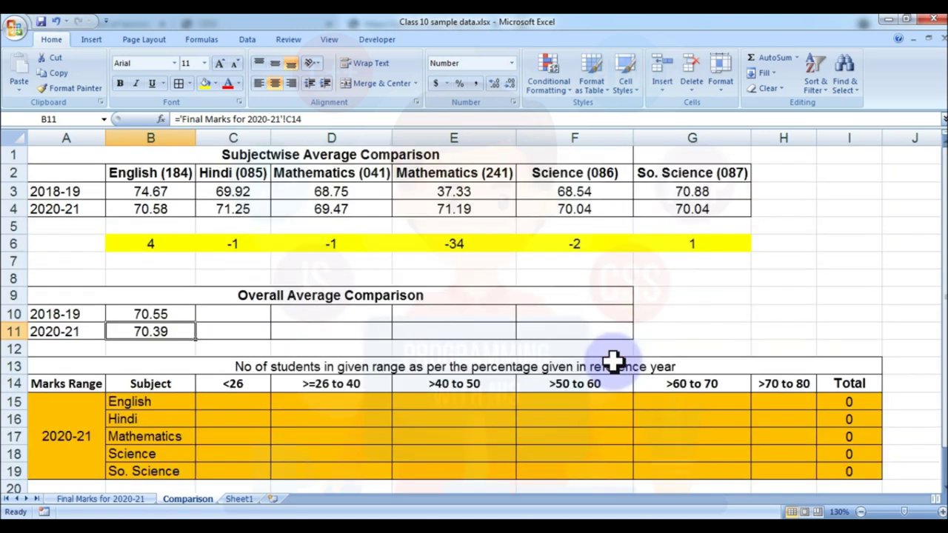
scroll(613, 361, "down", 2)
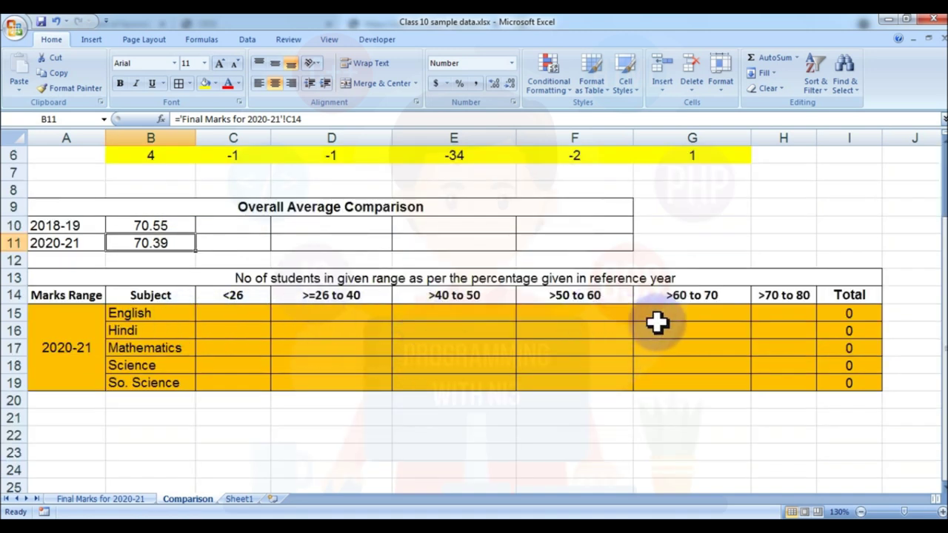
key("ctrl+s")
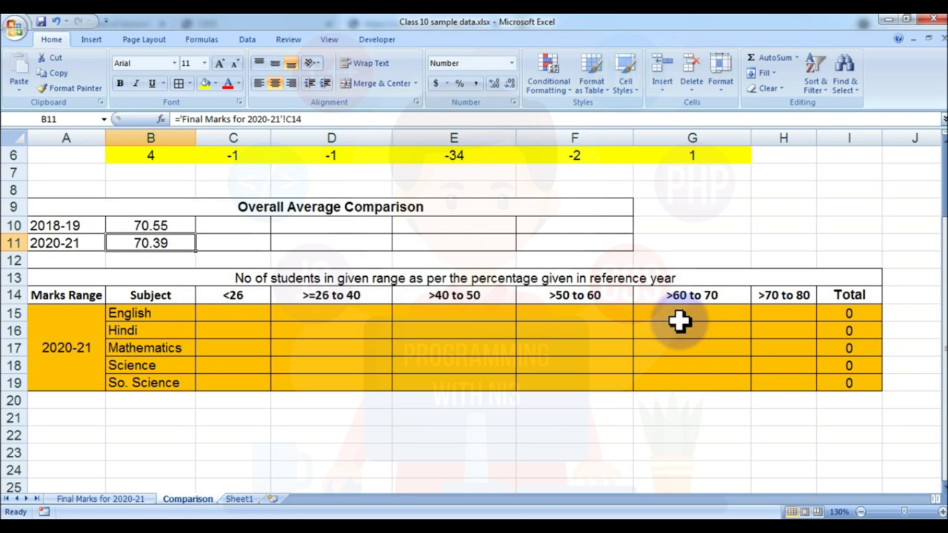
Copy the 041-Mathematics marks range percentages from Sheet1 C24:H24 into the Mathematics row of Comparison, starting at C17.
left_click(244, 499)
scroll(411, 328, "down", 5)
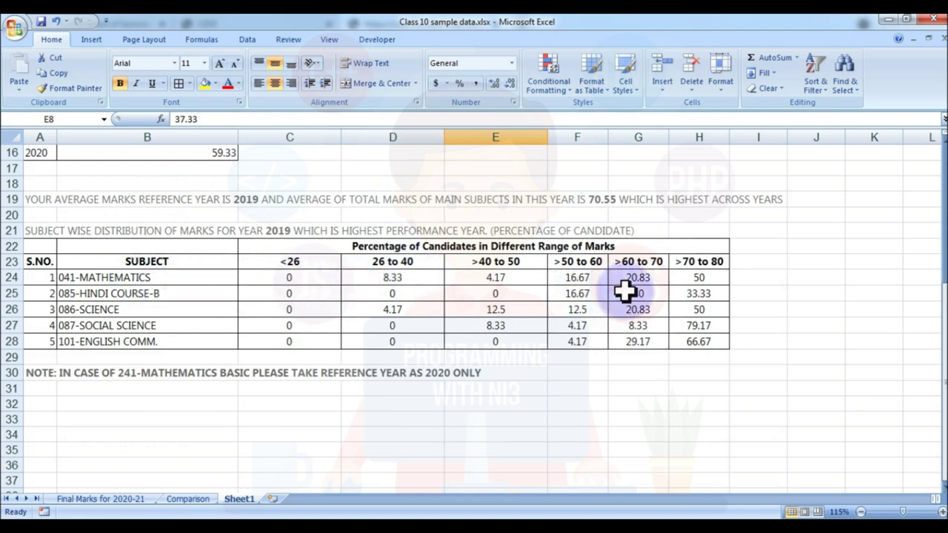
left_click_drag(286, 277, 468, 303)
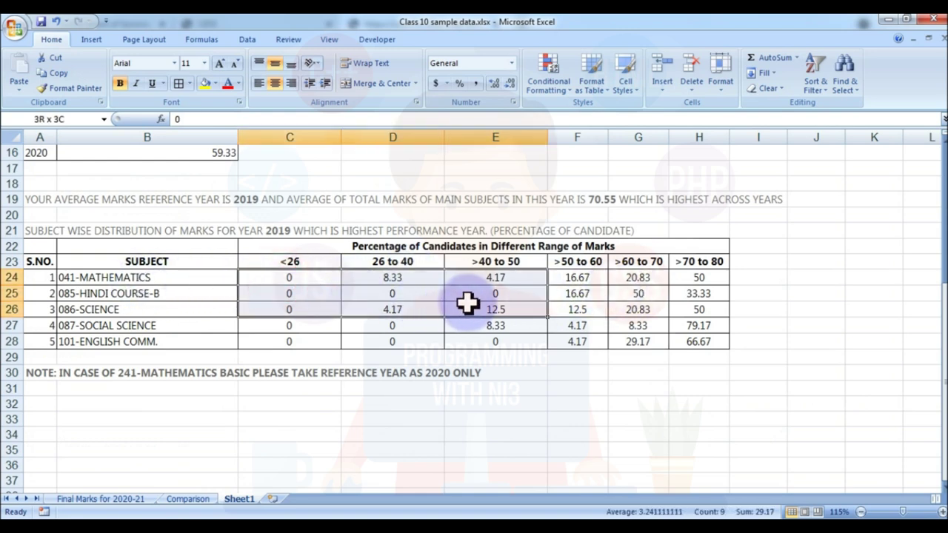
left_click(392, 308)
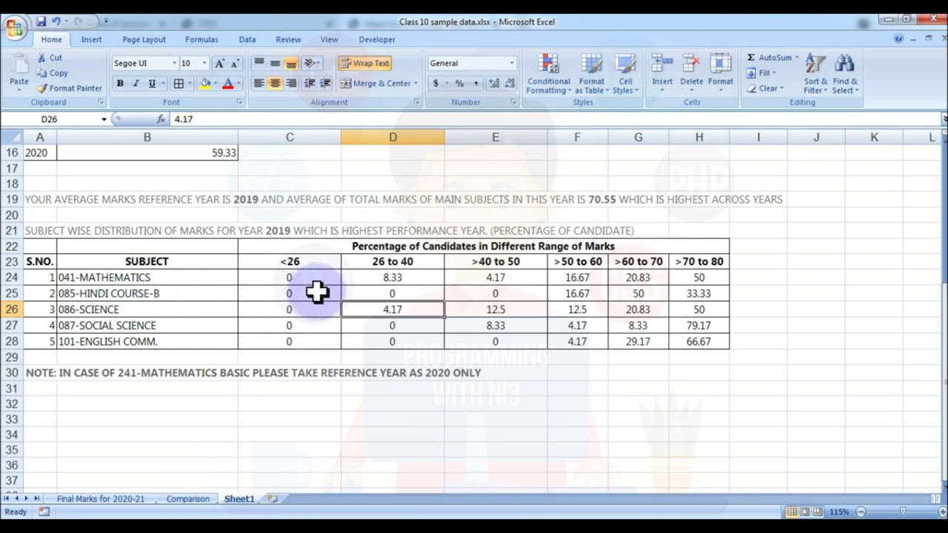
left_click_drag(287, 277, 686, 278)
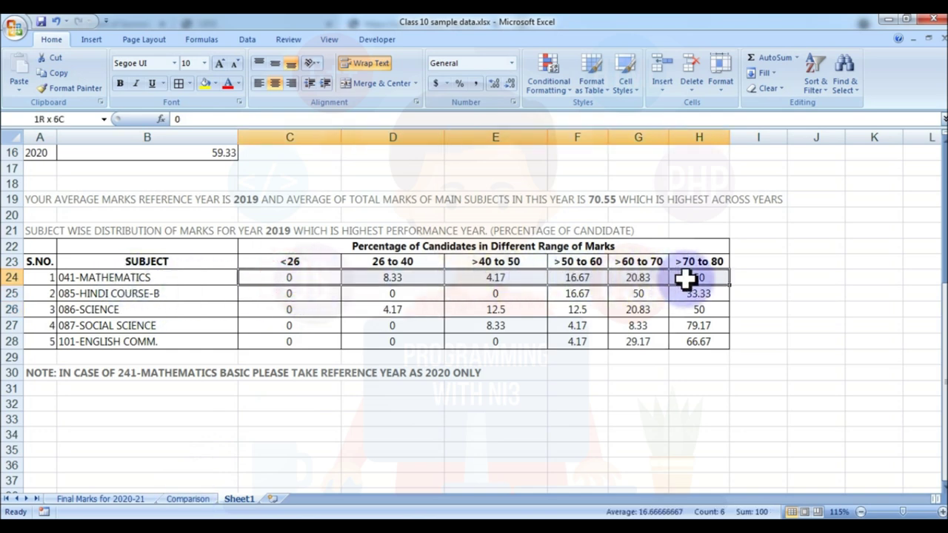
key("ctrl+c")
left_click(194, 497)
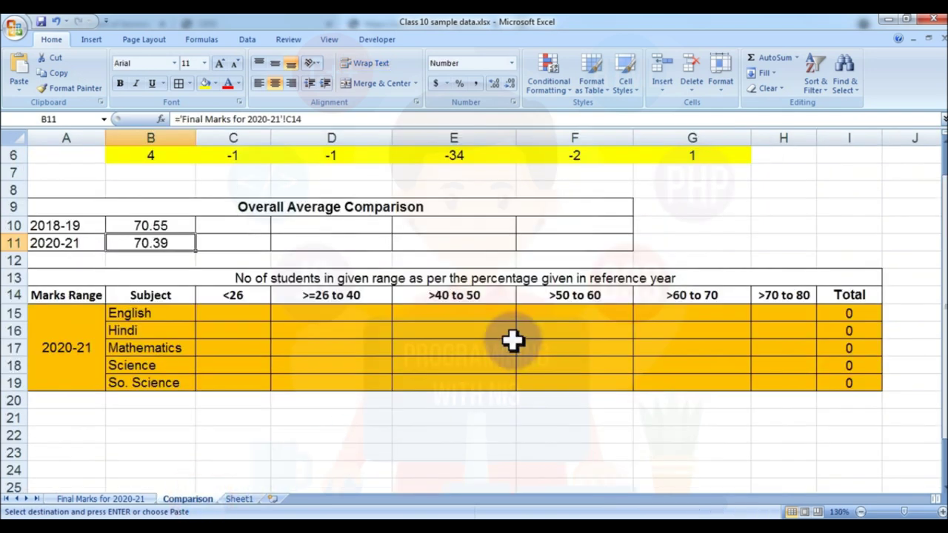
left_click(238, 347)
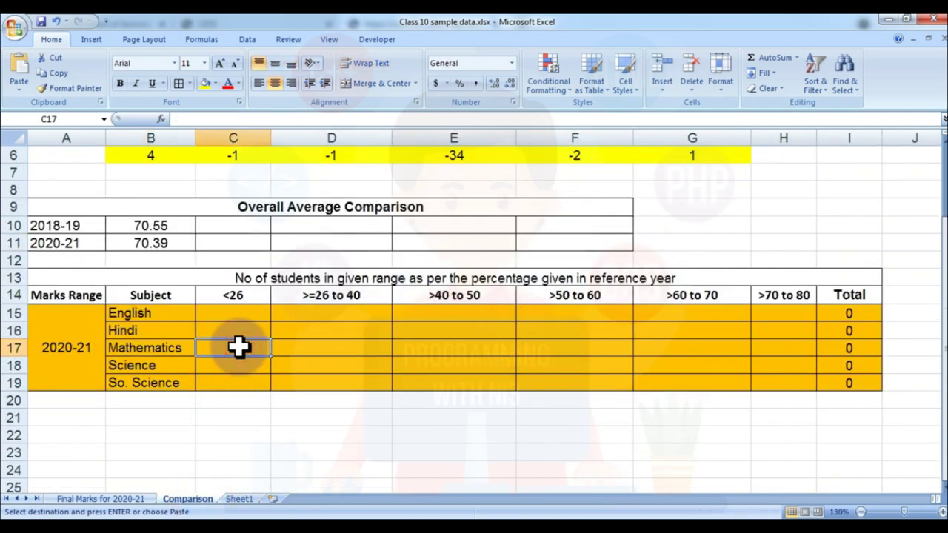
key("ctrl+v")
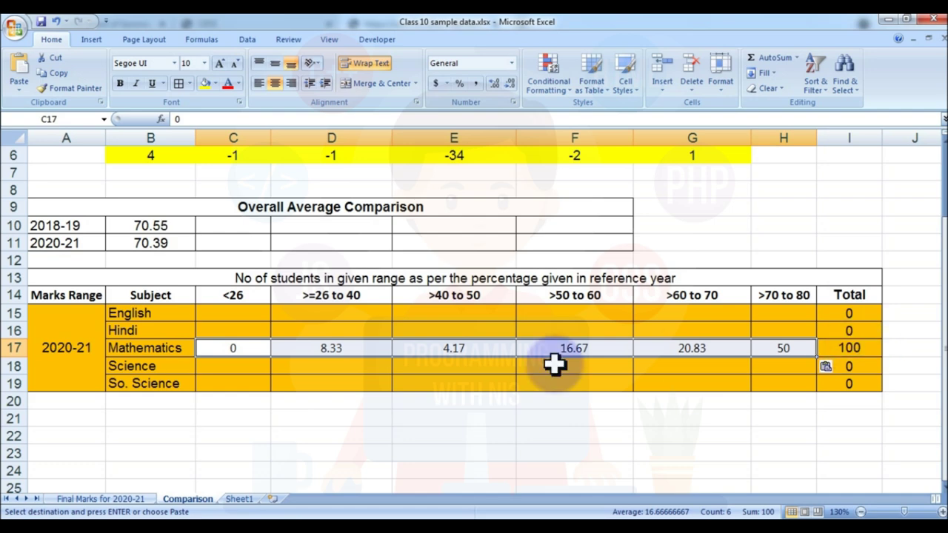
Copy the 085-Hindi Course-B percentages from Sheet1 C25:H25 into the Hindi row of Comparison, starting at C16.
left_click(238, 499)
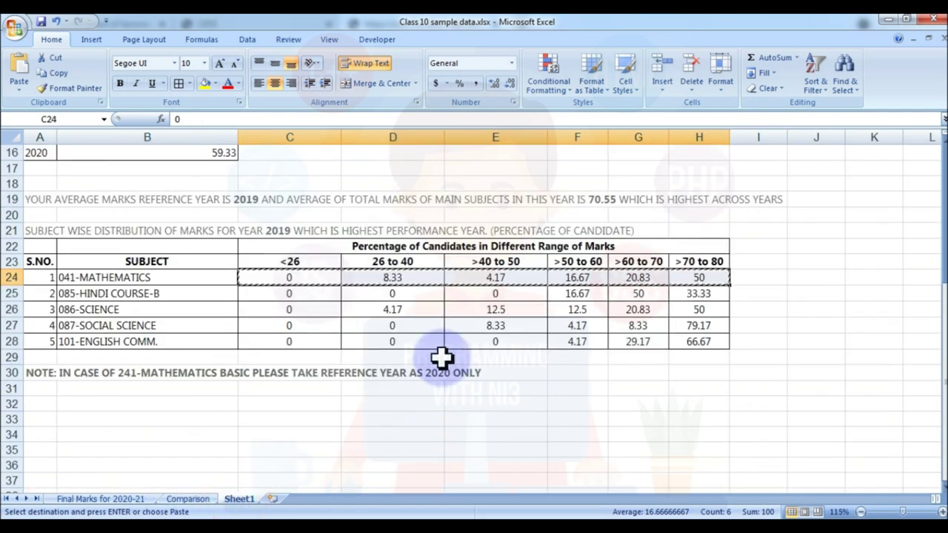
left_click_drag(289, 293, 695, 295)
key("ctrl+c")
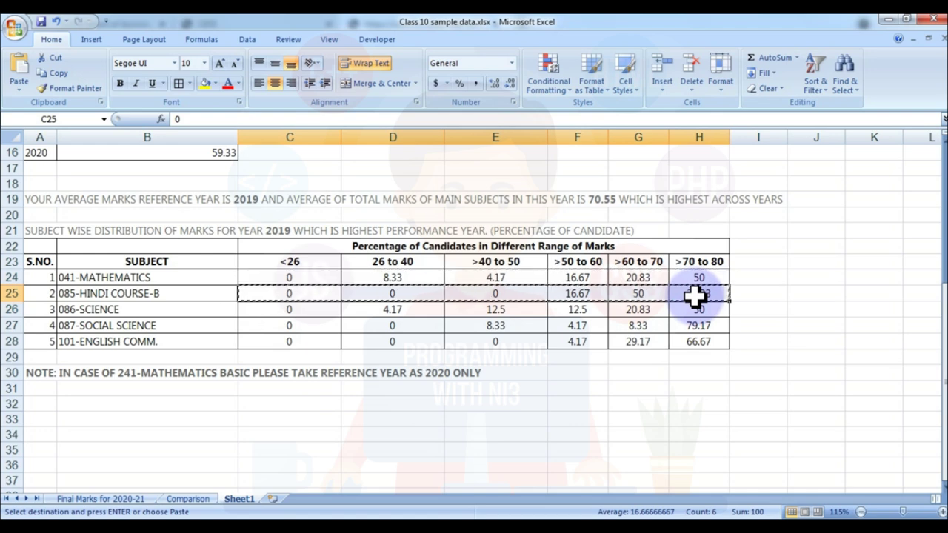
left_click(189, 499)
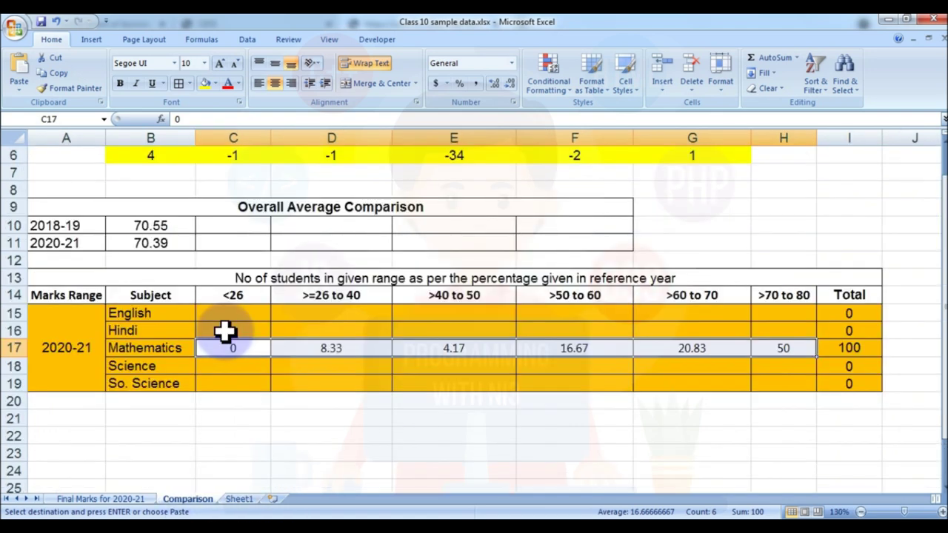
left_click(225, 332)
key("ctrl+v")
key("Escape")
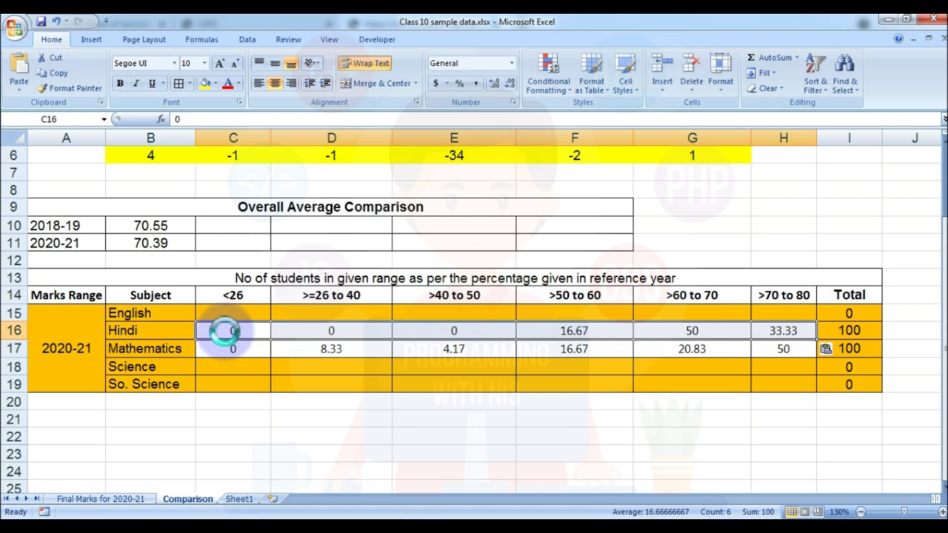
Copy the 086-Science percentages from Sheet1 C26:H26 into the Science row of Comparison, starting at C18.
left_click(239, 499)
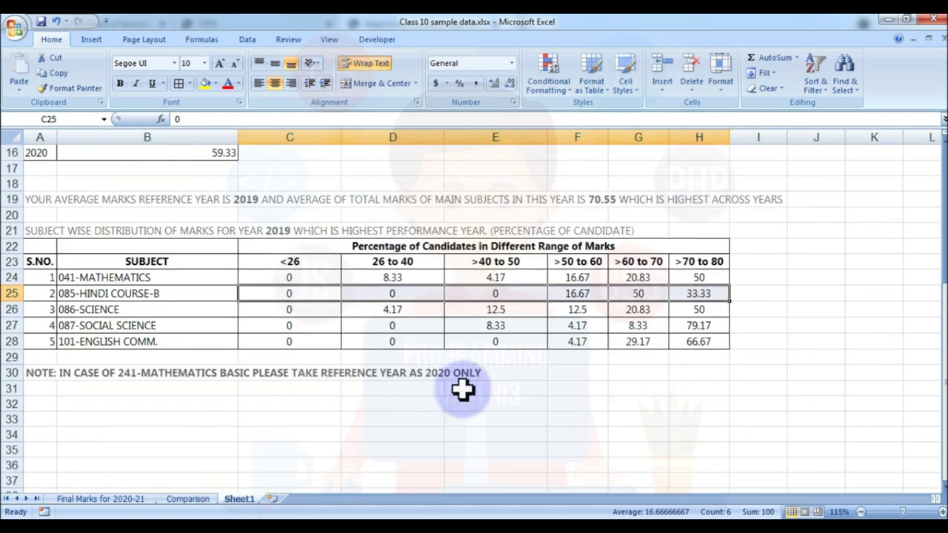
key("ctrl+c")
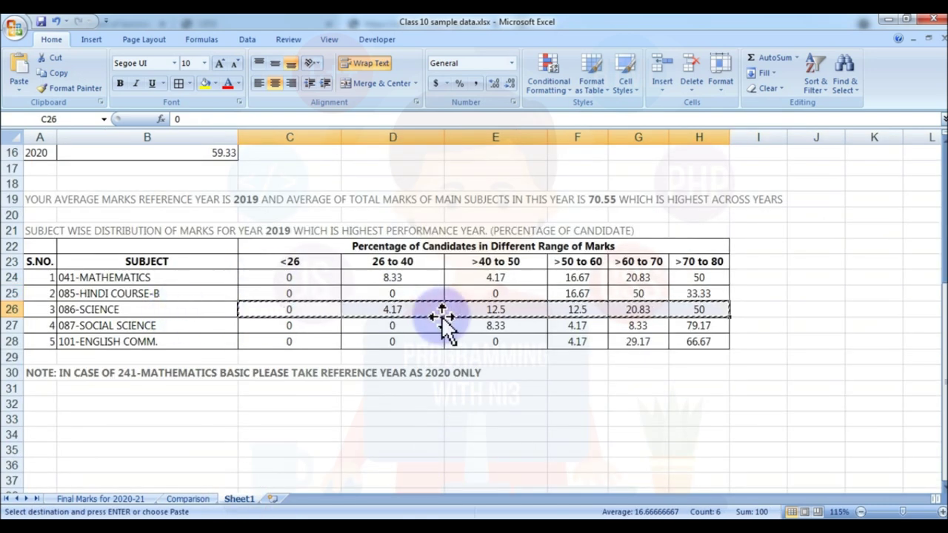
left_click(189, 499)
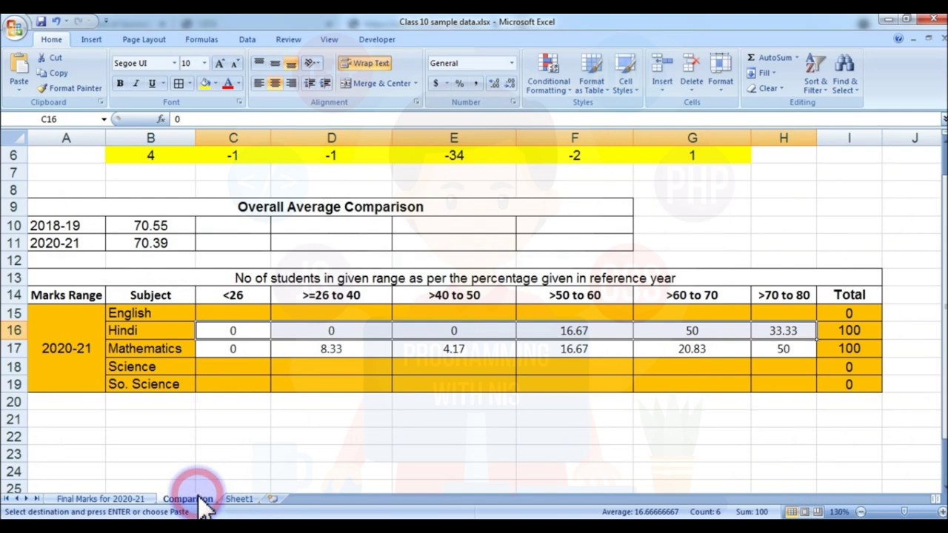
left_click(236, 365)
key("ctrl+v")
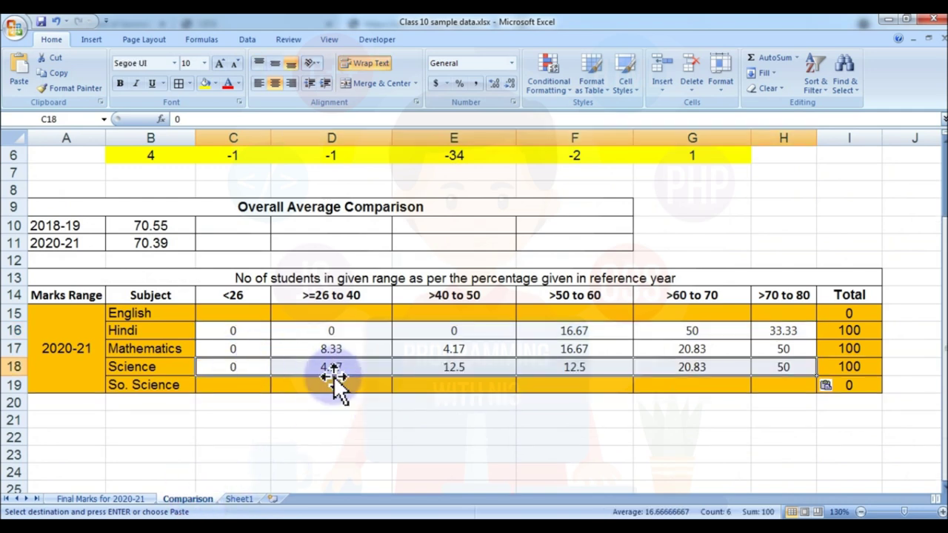
Copy the 087-Social Science percentages from Sheet1 C27:H27 into the So. Science row of Comparison, starting at C19.
left_click(239, 499)
left_click_drag(282, 324, 699, 333)
key("ctrl+c")
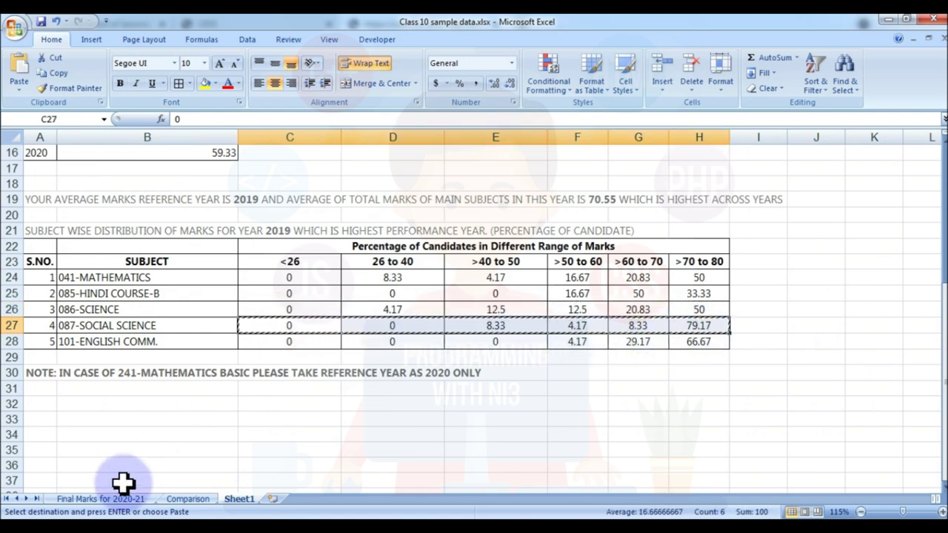
left_click(190, 500)
left_click(248, 385)
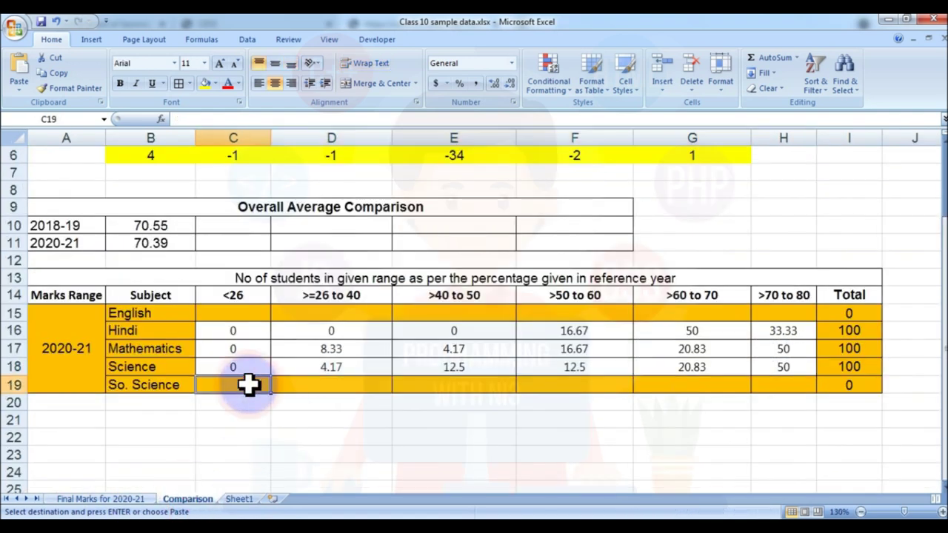
key("ctrl+v")
Copy the 101-English Comm. percentages from Sheet1 C28:H28 into the English row of Comparison at C15 and check the row's total.
left_click(237, 500)
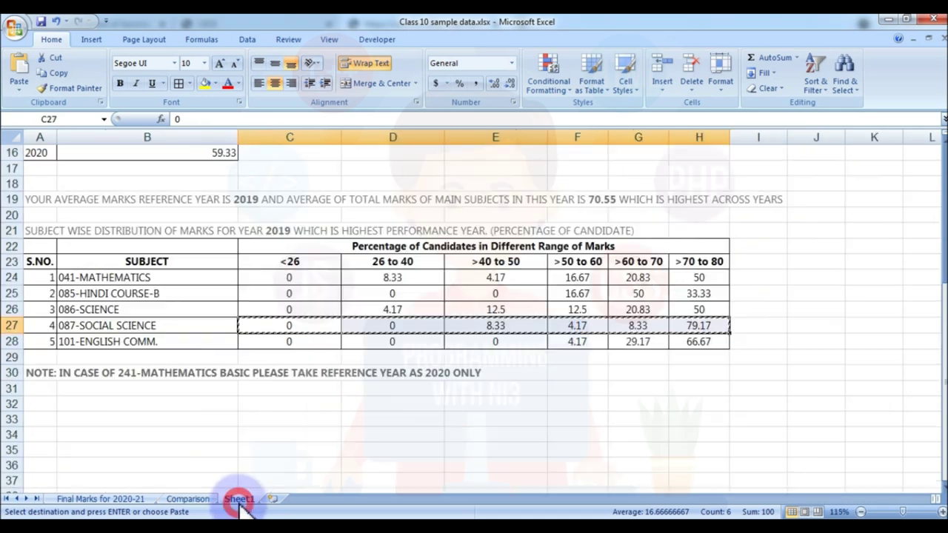
left_click_drag(290, 337, 696, 345)
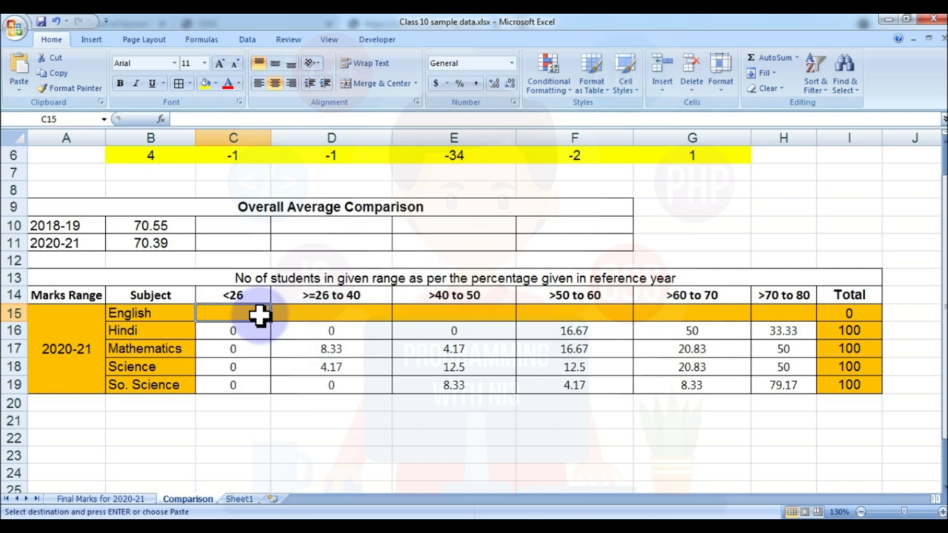
key("ctrl+v")
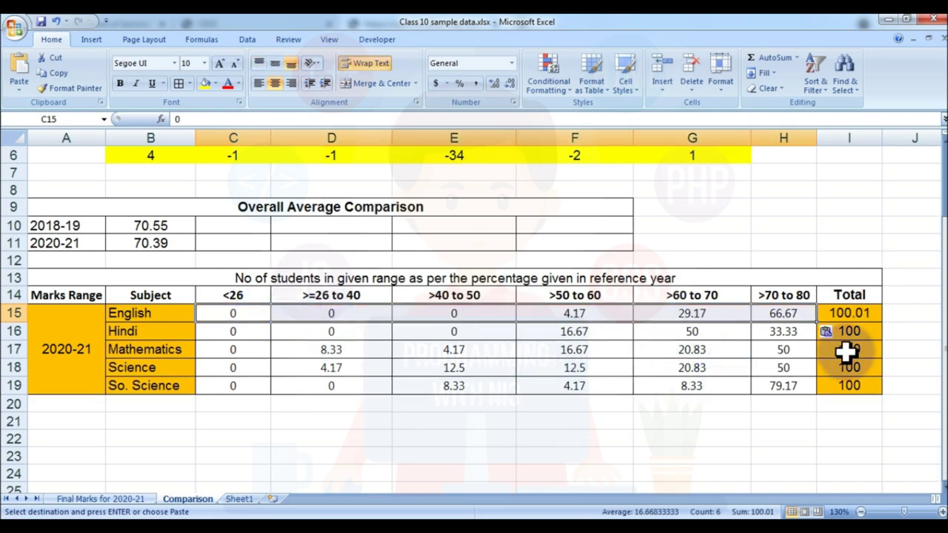
left_click(863, 313)
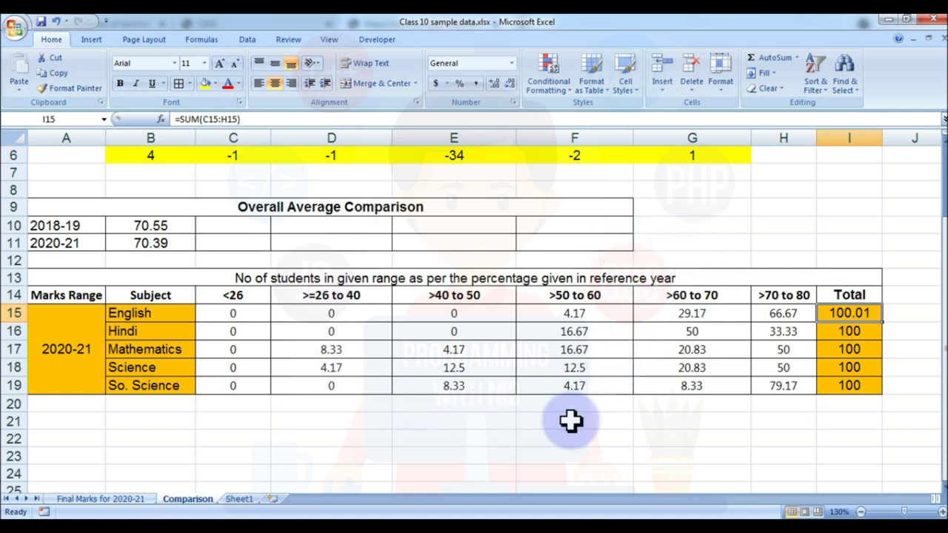
Enter "current year student count" in C21 and 6 in D21 of Comparison, and check the count against the Final Marks for 2020-21 student list.
left_click(209, 424)
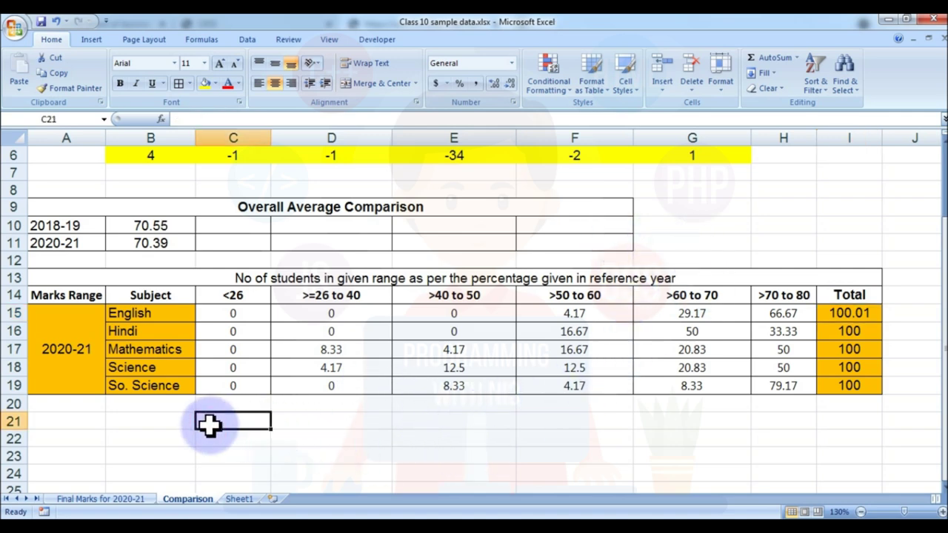
type("current year")
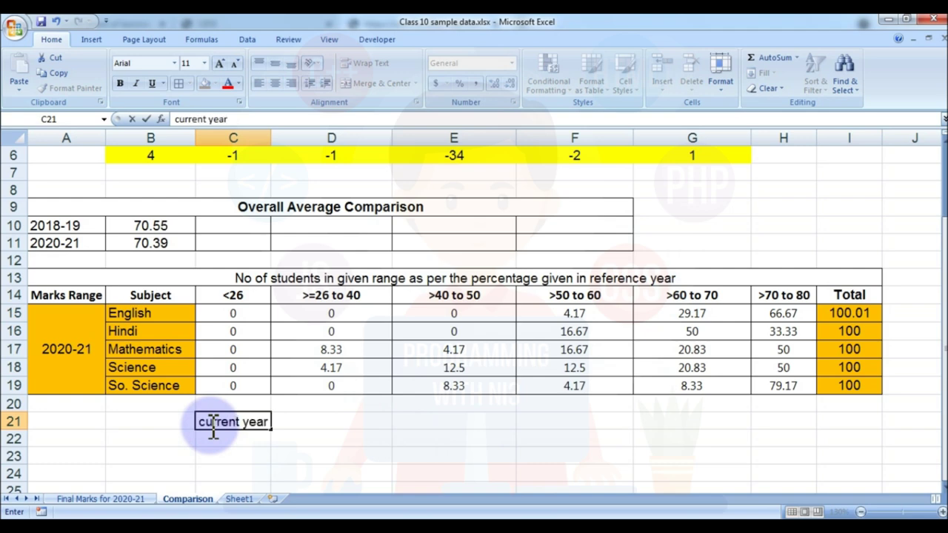
type(" student count")
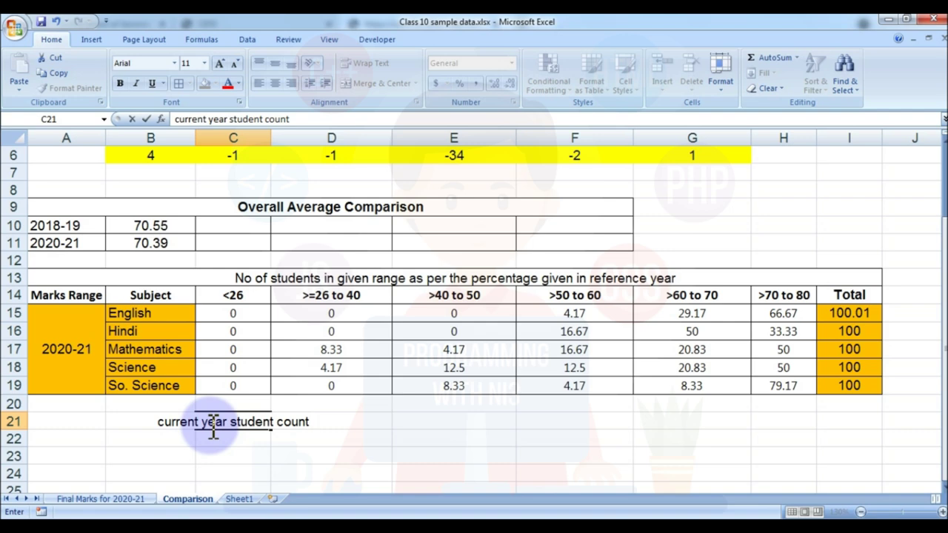
key("Tab")
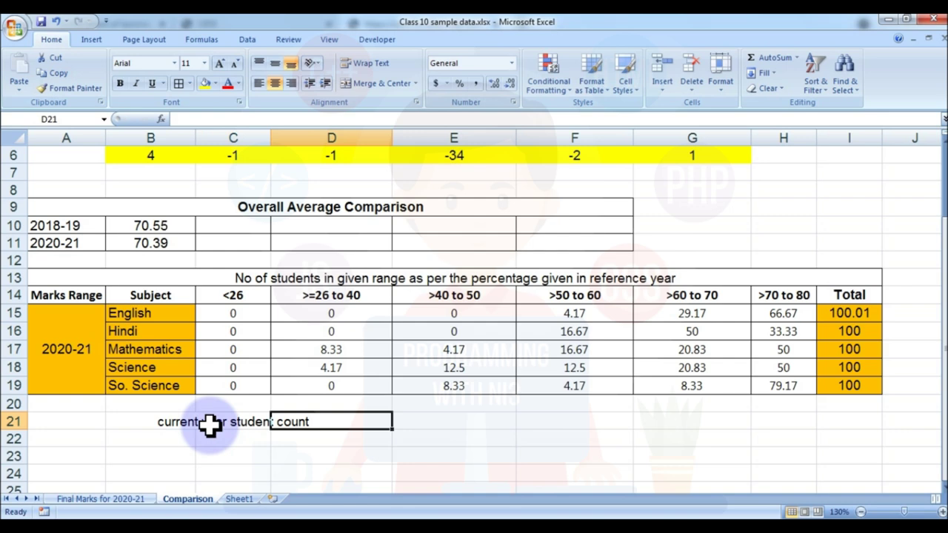
type("6")
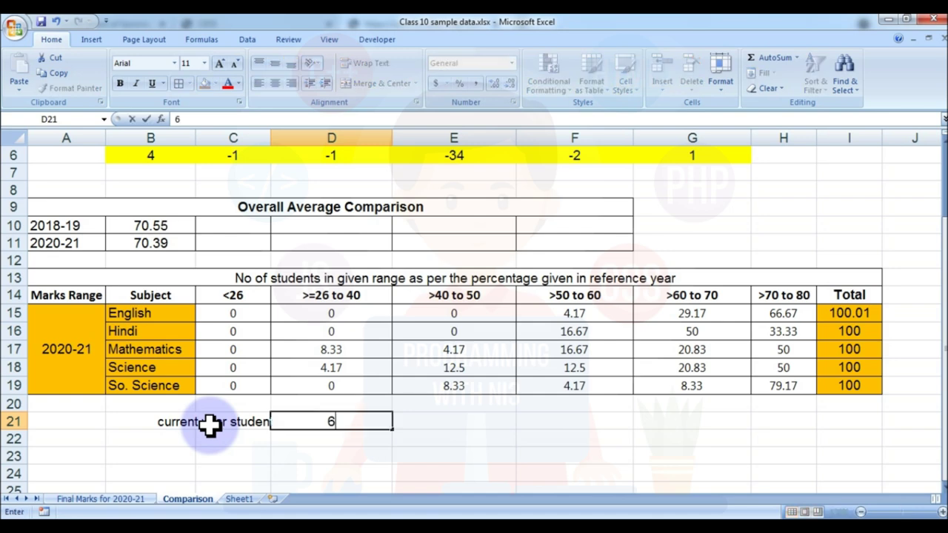
key("Return")
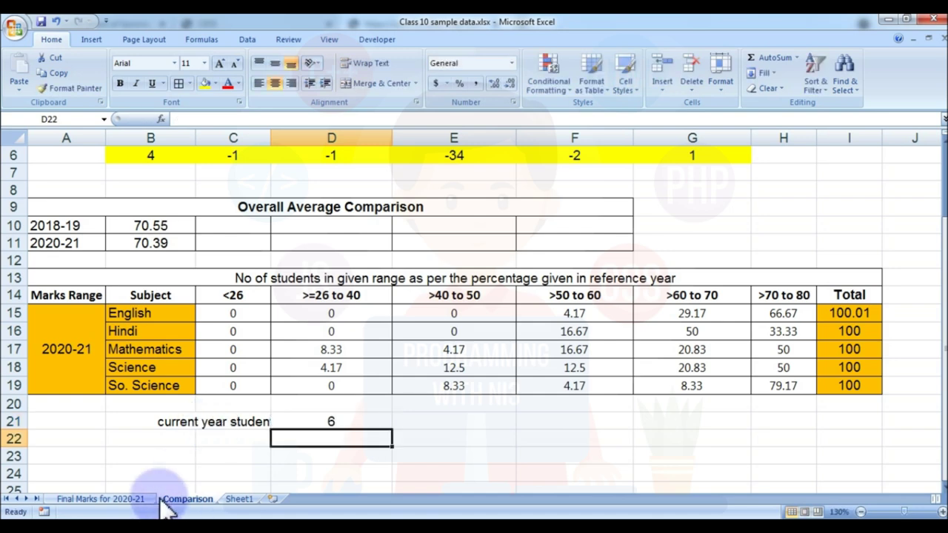
left_click(137, 500)
left_click_drag(55, 212, 161, 300)
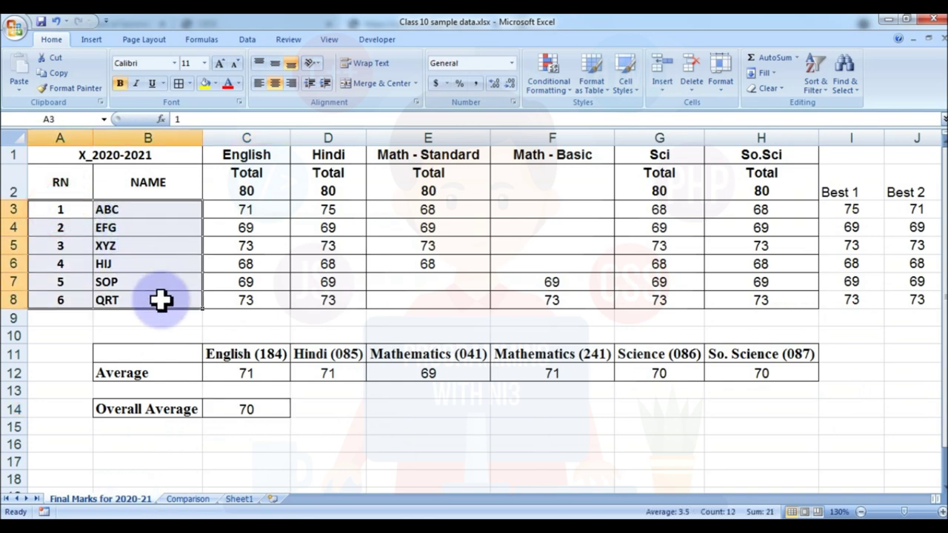
left_click(194, 500)
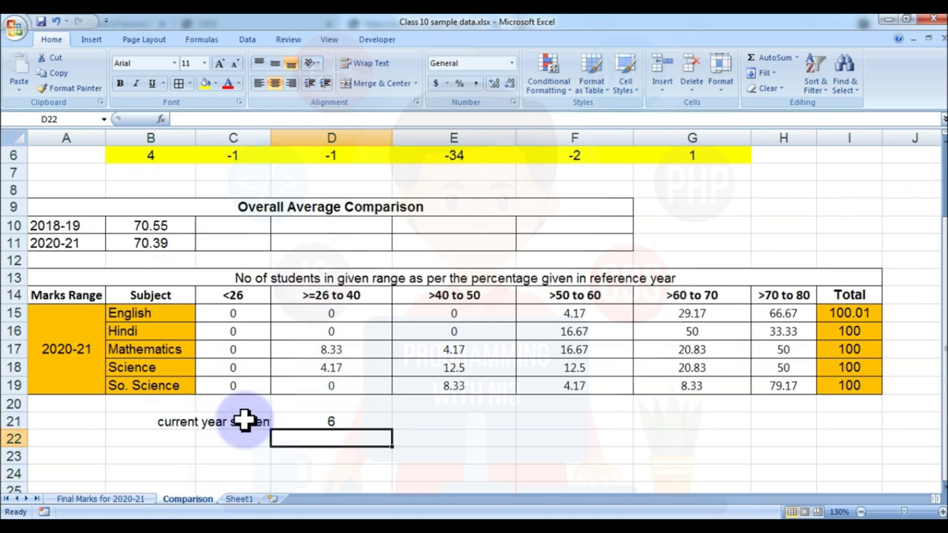
left_click(315, 420)
left_click_drag(182, 428, 318, 423)
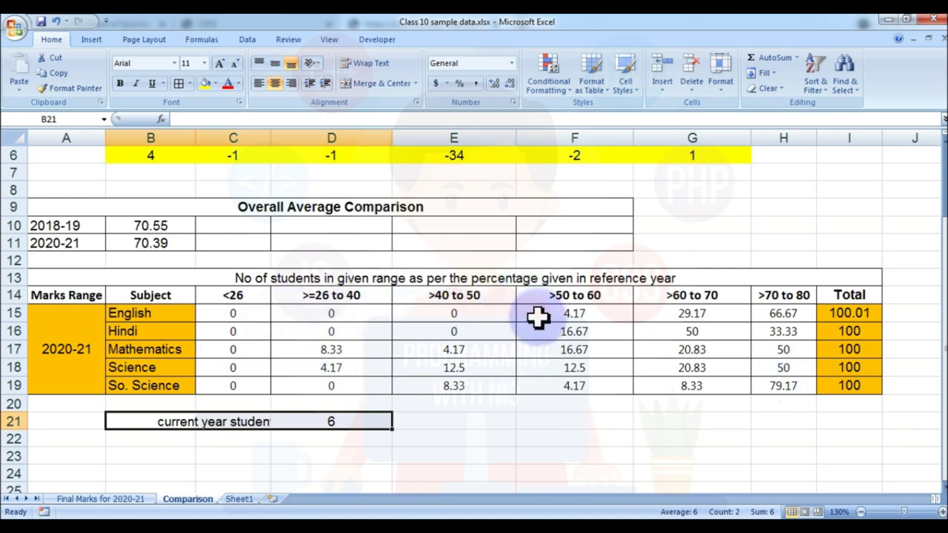
Convert the English >50 to 60 percentage in F15 to a student count with the formula =4.17*6/100.
left_click(581, 316)
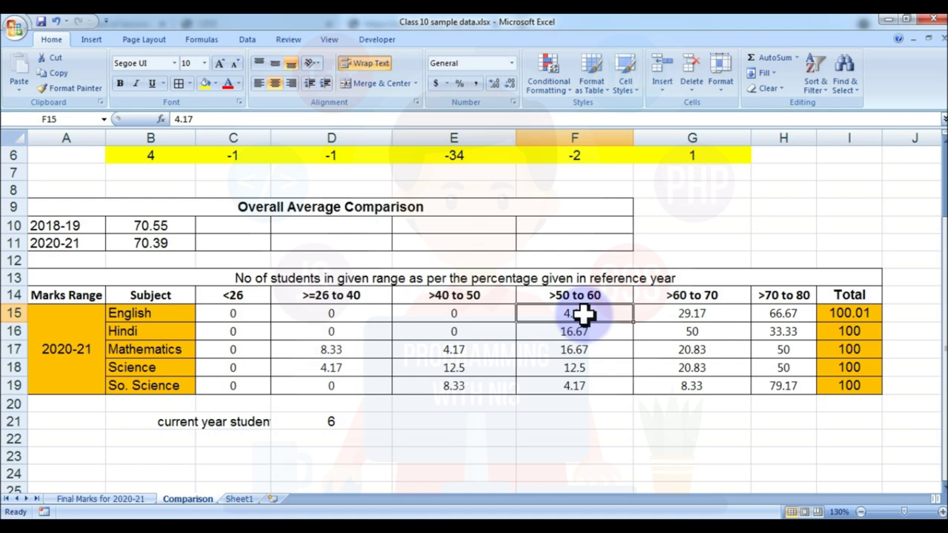
double_click(585, 315)
key("Left")
key("Left")
key("Left")
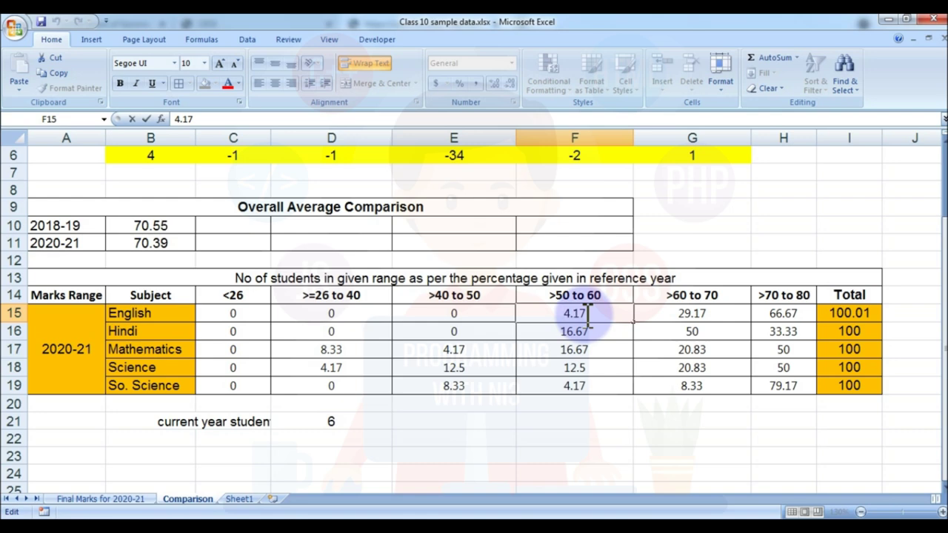
type("=")
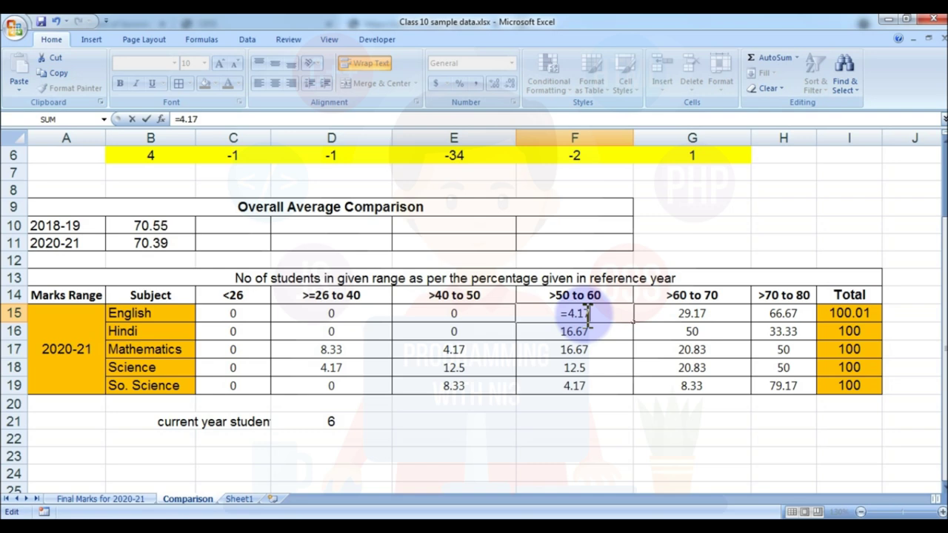
type("*6")
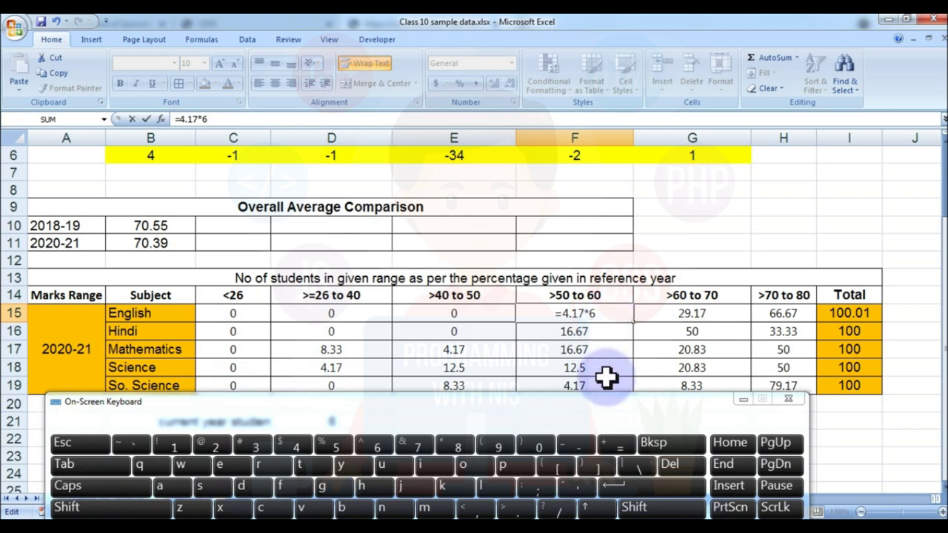
left_click(557, 508)
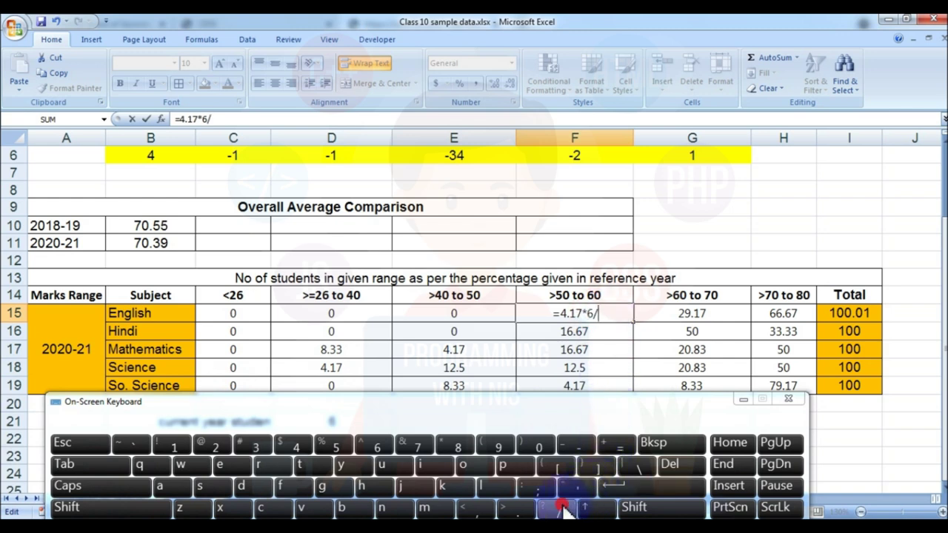
type("100")
key("Return")
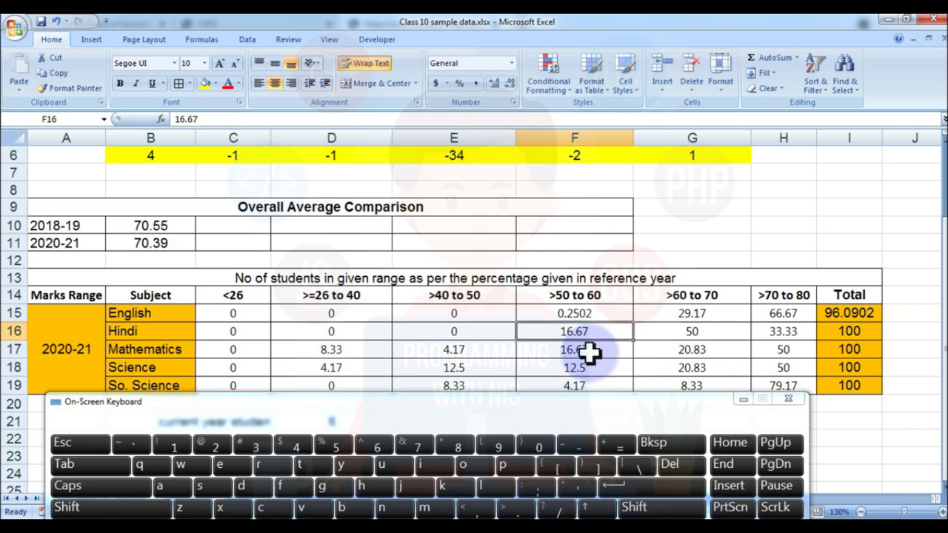
key("Up")
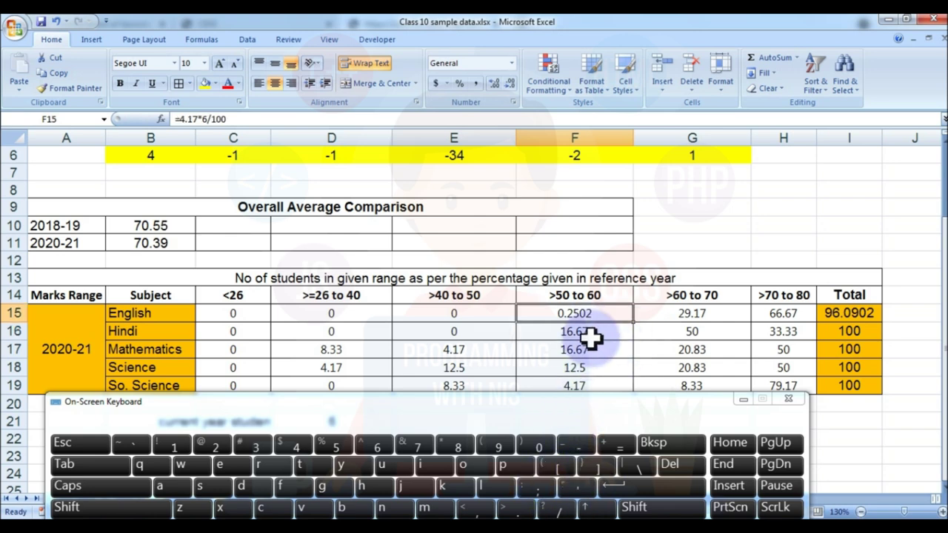
Format the marks-range values in C15:H19 as numbers with no decimal places.
left_click(249, 311)
left_click_drag(249, 312, 776, 382)
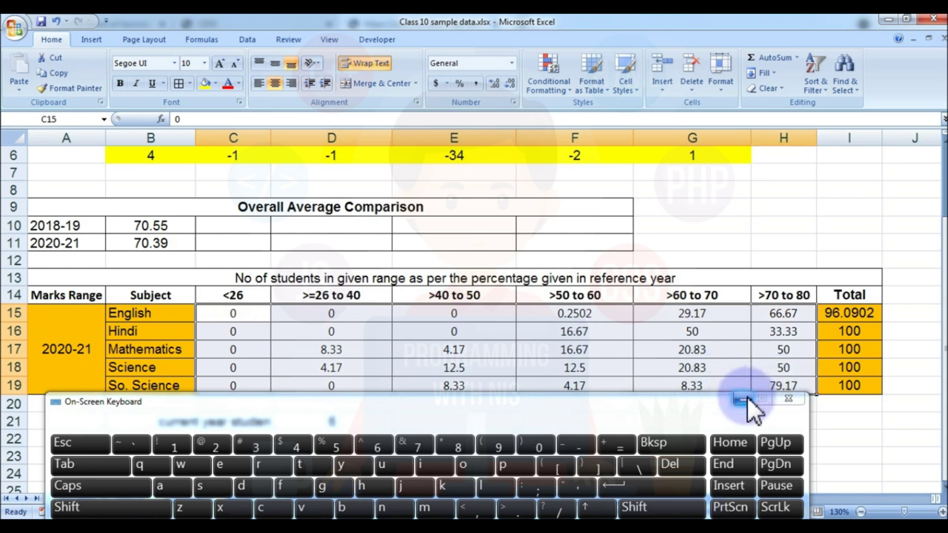
left_click(494, 83)
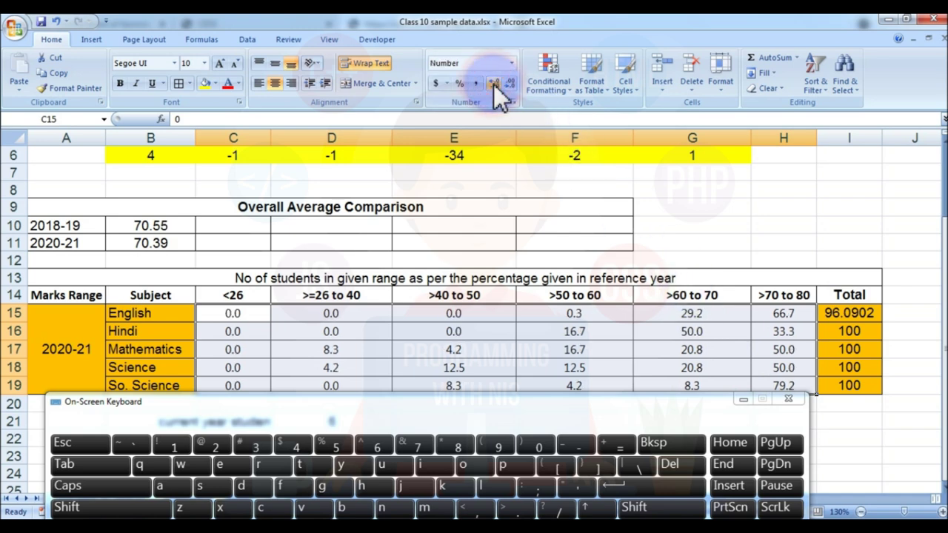
left_click(494, 84)
left_click(493, 84)
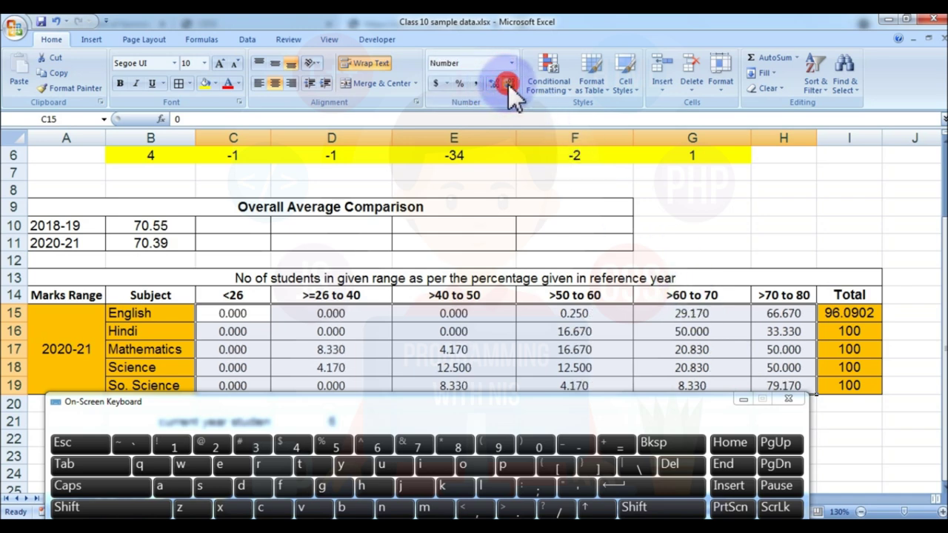
left_click(509, 83)
left_click(508, 83)
left_click(508, 84)
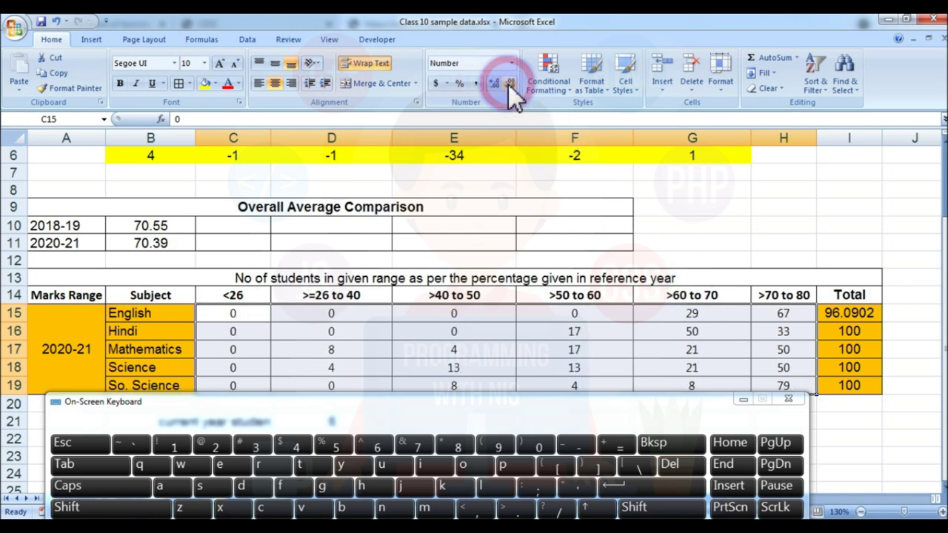
Convert the English >60 to 70 percentage in G15 to a student count with the formula =29.17*6/100.
left_click(608, 317)
left_click(694, 316)
double_click(697, 313)
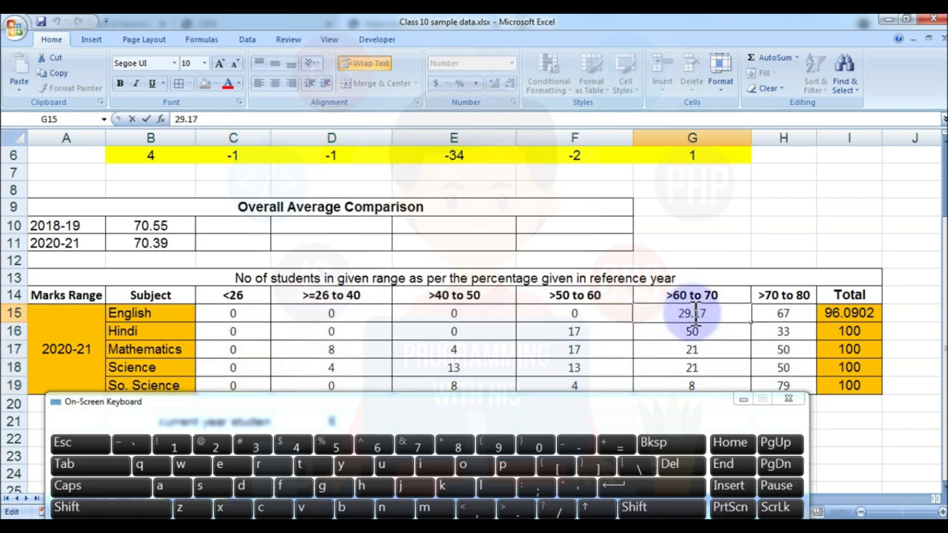
scroll(692, 314, "down", 6)
key("Escape")
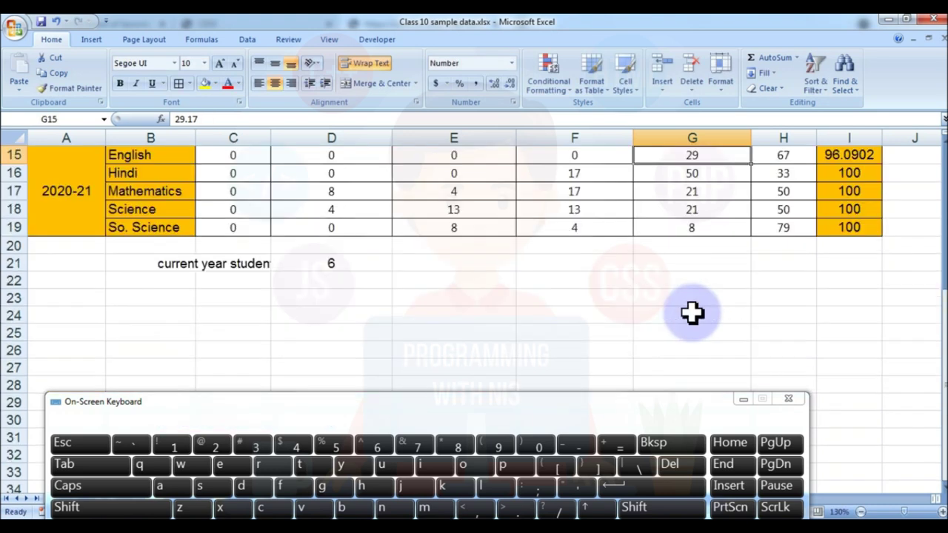
key("F2")
key("Home")
type("=")
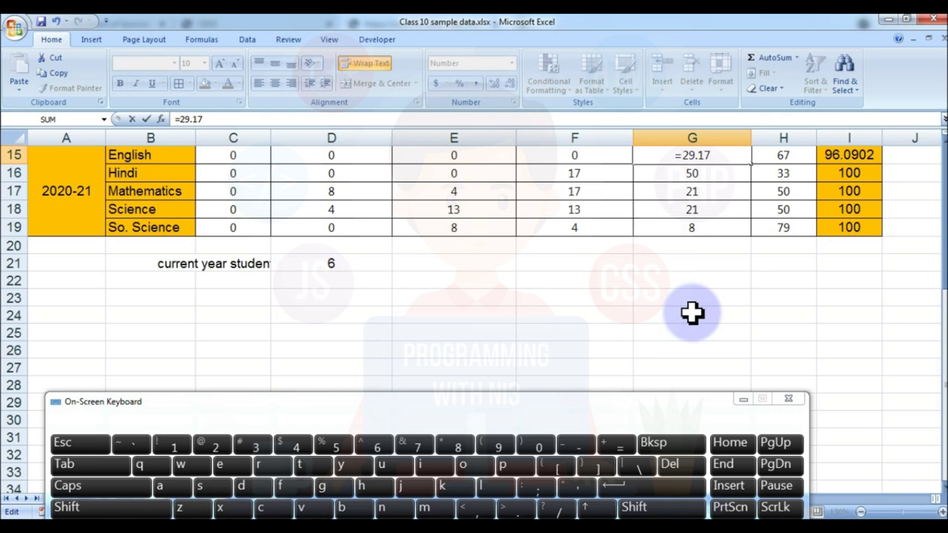
key("shift")
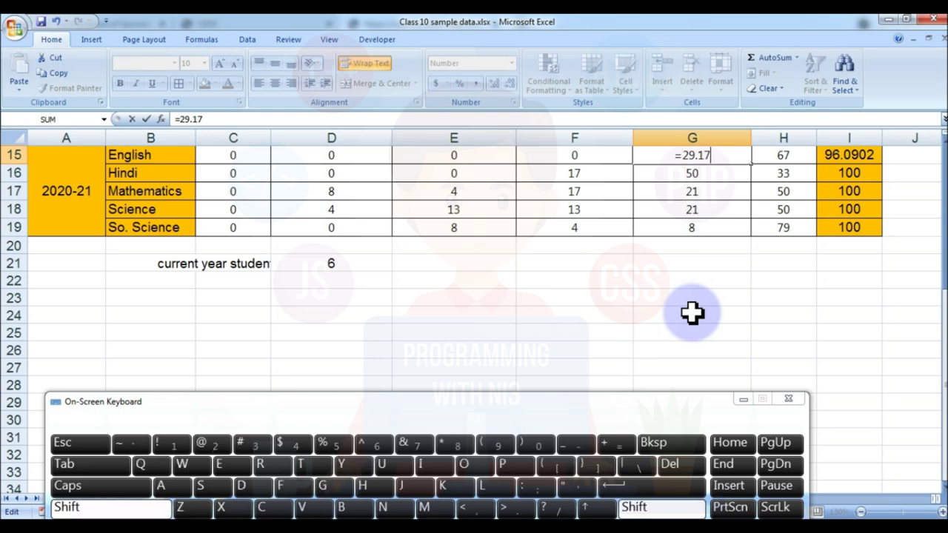
type("*6")
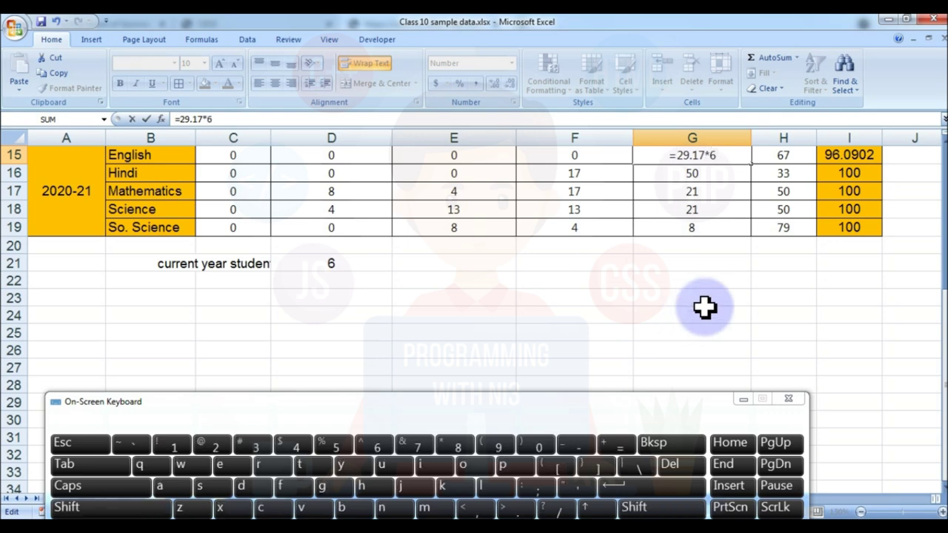
left_click(552, 510)
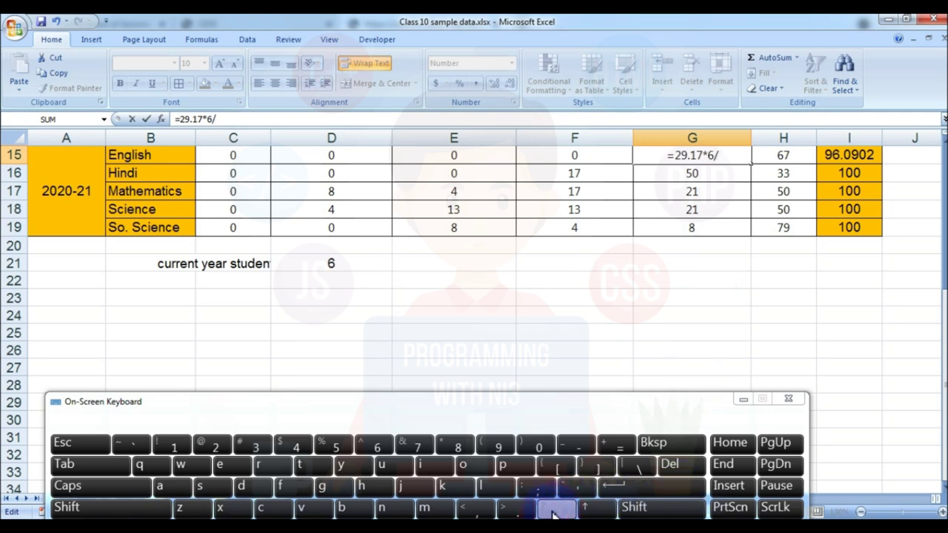
type("100")
key("Return")
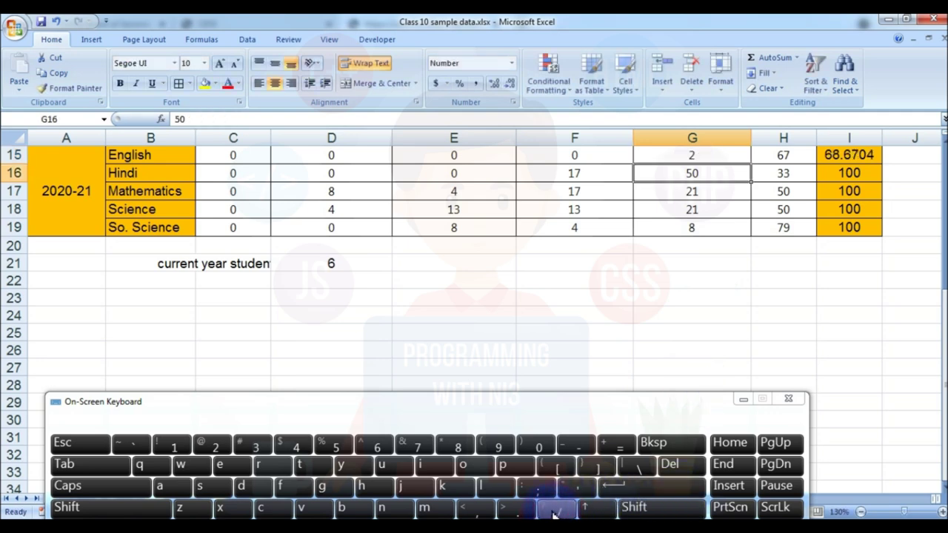
Copy the *6/100 part of the formula in G15 for reuse, leaving the formula as it is.
scroll(837, 203, "up", 2)
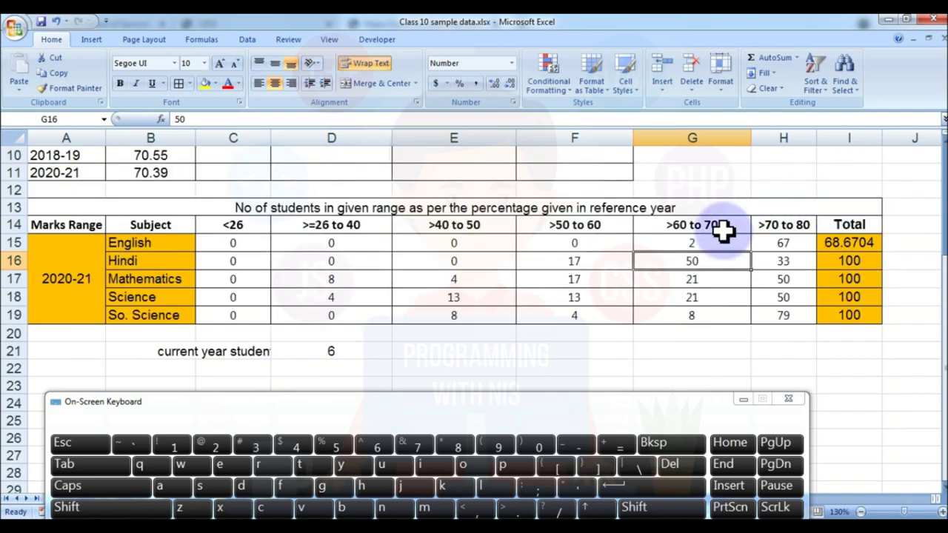
left_click(709, 250)
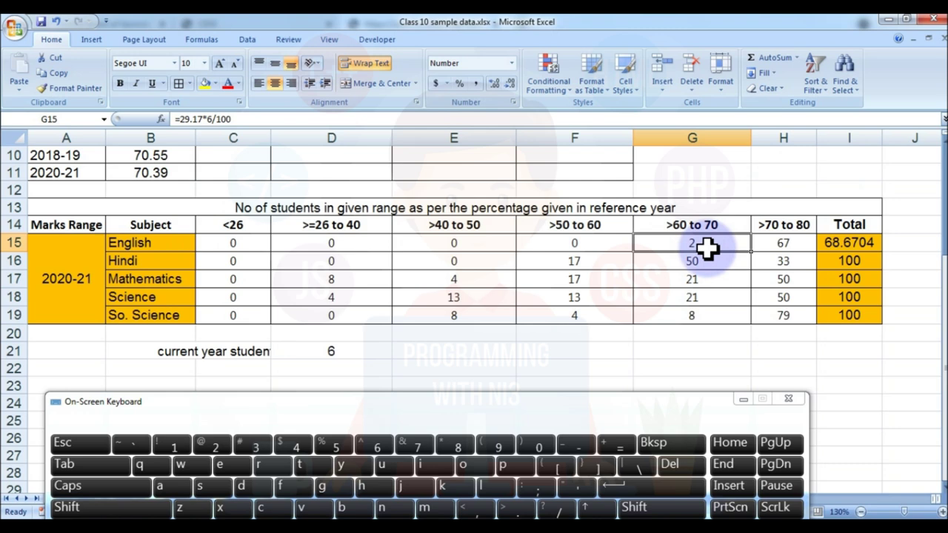
double_click(708, 249)
key("shift+Left")
key("shift+Left")
key("shift+Left")
key("shift+Left")
key("shift+Left")
key("shift+Left")
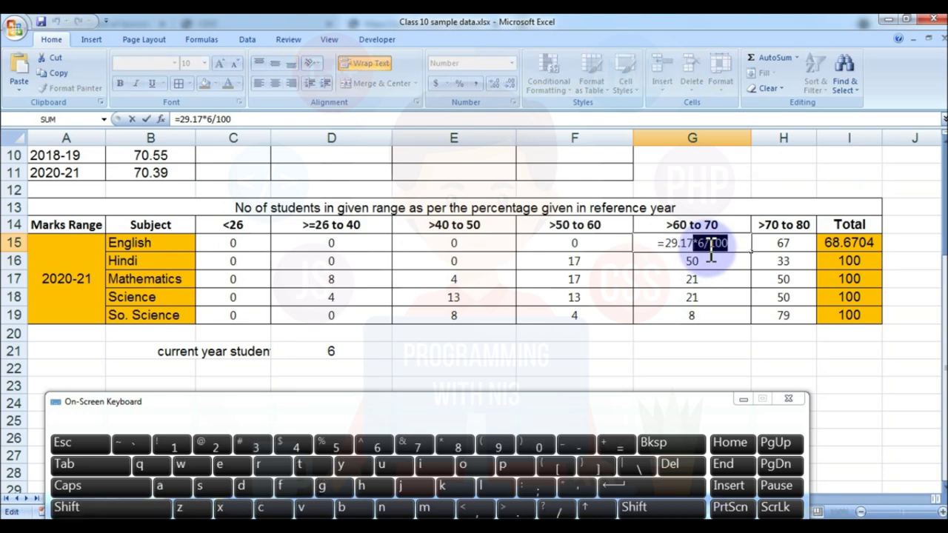
key("Return")
Convert the English >70 to 80 percentage in H15 to a student count with the formula =66.67*6/100.
key("Up")
key("Right")
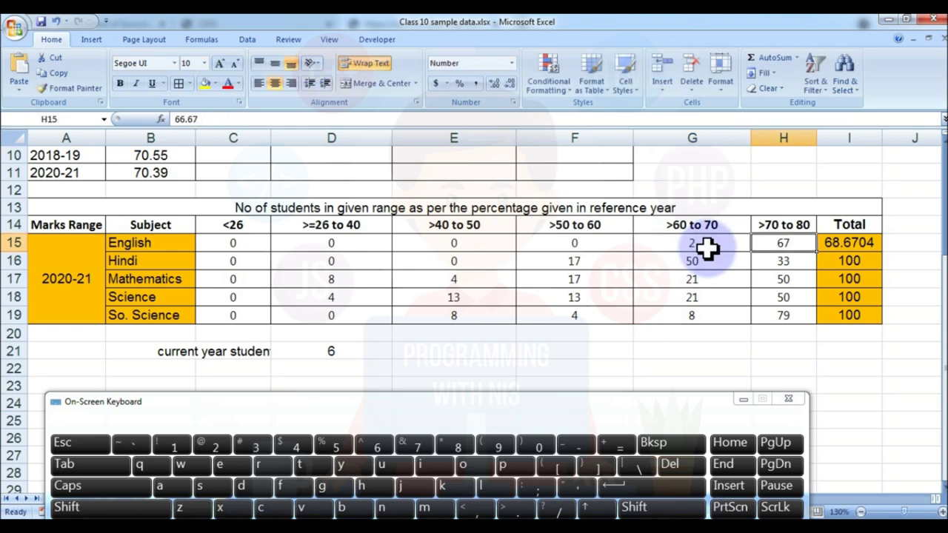
key("F2")
key("Left")
key("Left")
key("Left")
key("Left")
key("Left")
key("Left")
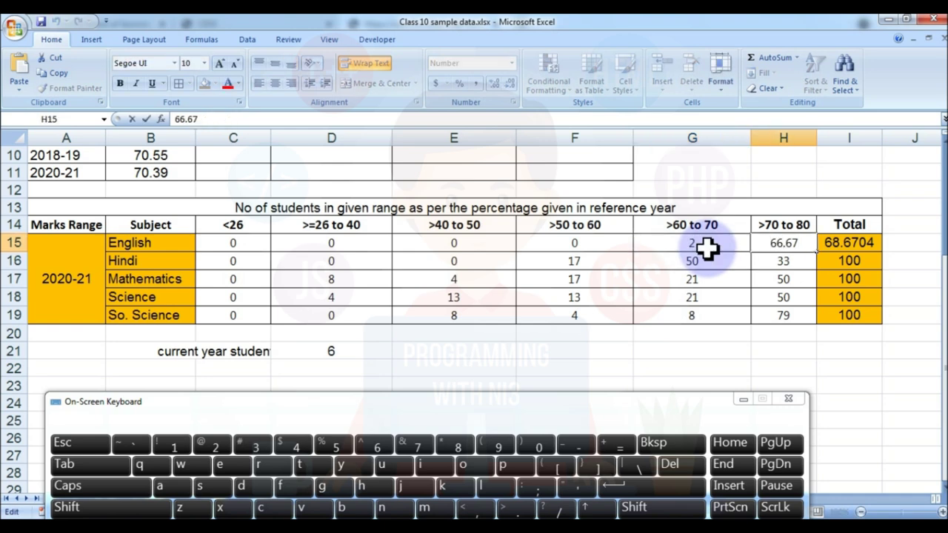
type("=")
key("End")
type("*6/100")
key("Return")
Format the English total in I15 as a number with no decimal places.
key("Up")
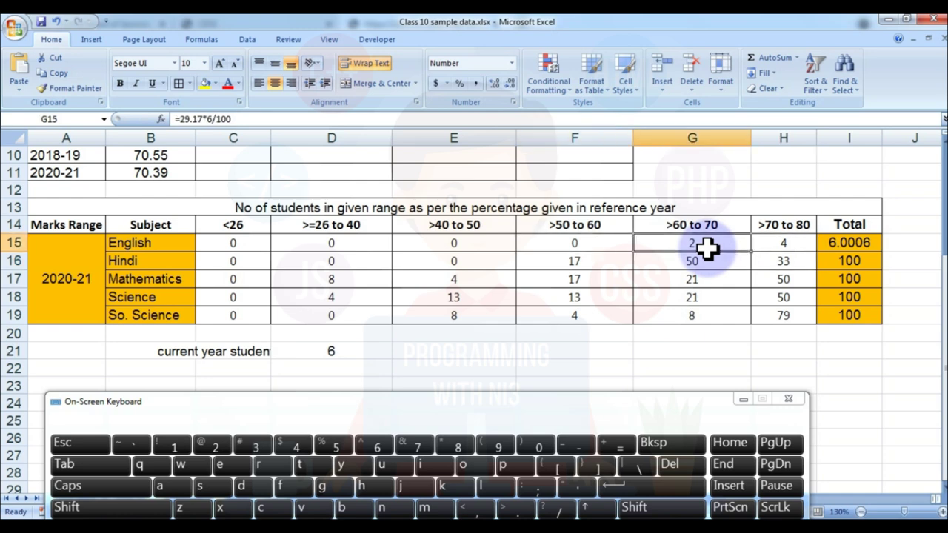
key("Right")
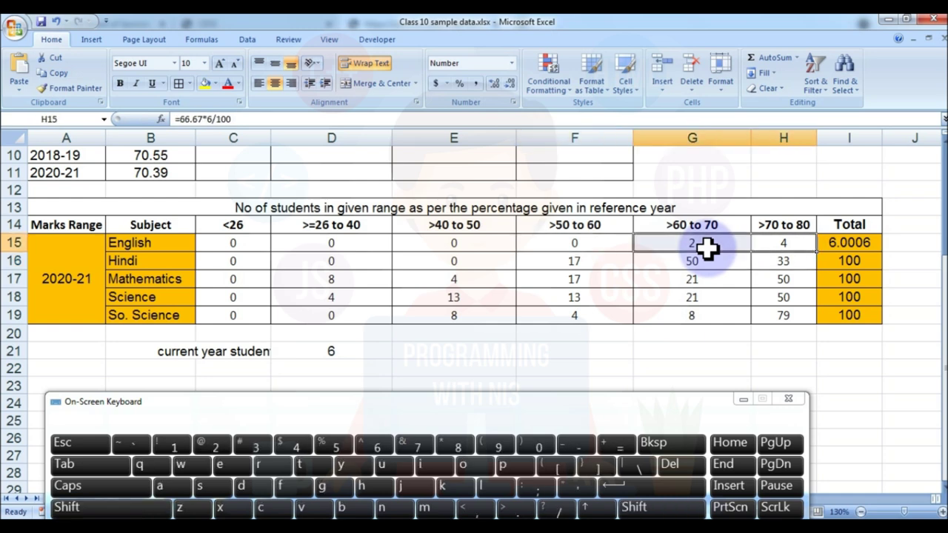
left_click(497, 83)
left_click(510, 83)
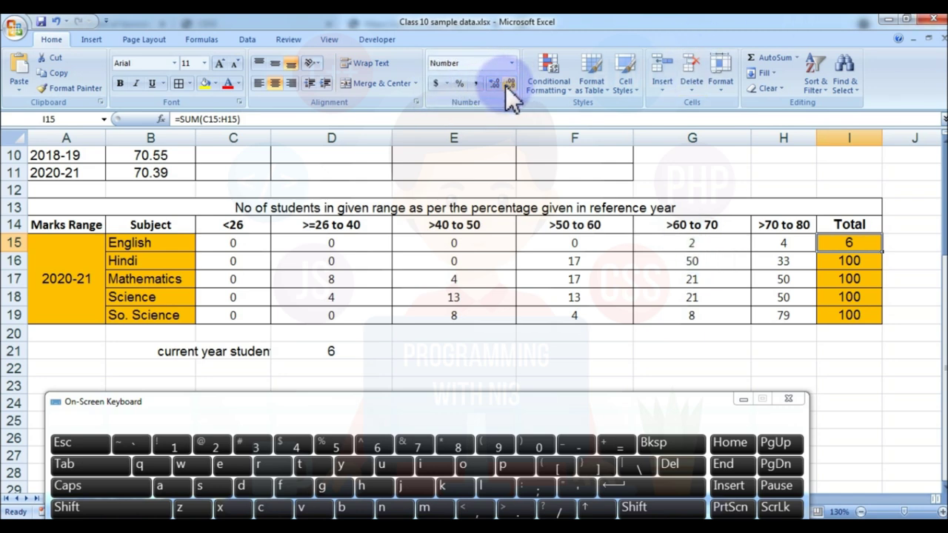
Review the English student counts across the marks ranges in row 15 against the row's total.
key("Left")
key("Left")
key("Left")
key("Left")
key("Left")
key("Left")
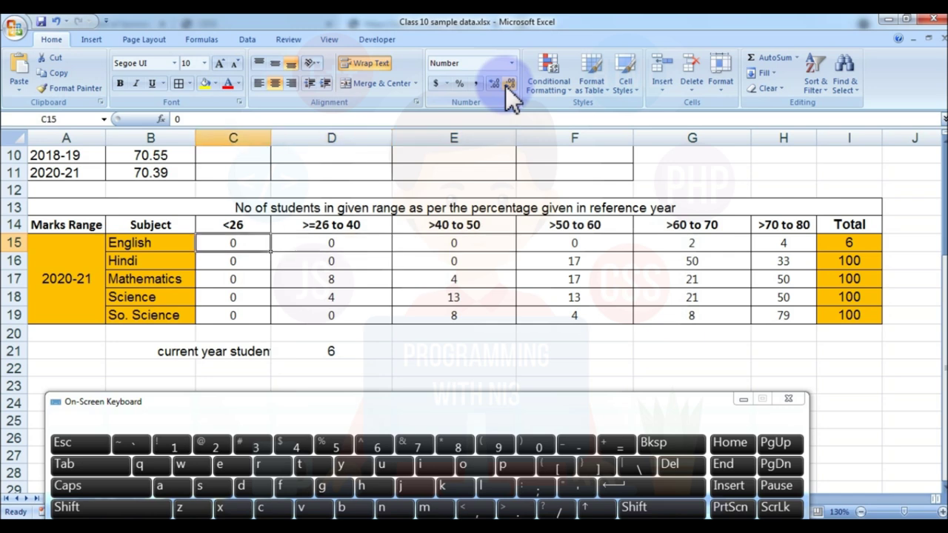
key("Left")
key("Right")
key("Right")
key("Right")
key("Right")
key("Right")
key("Right")
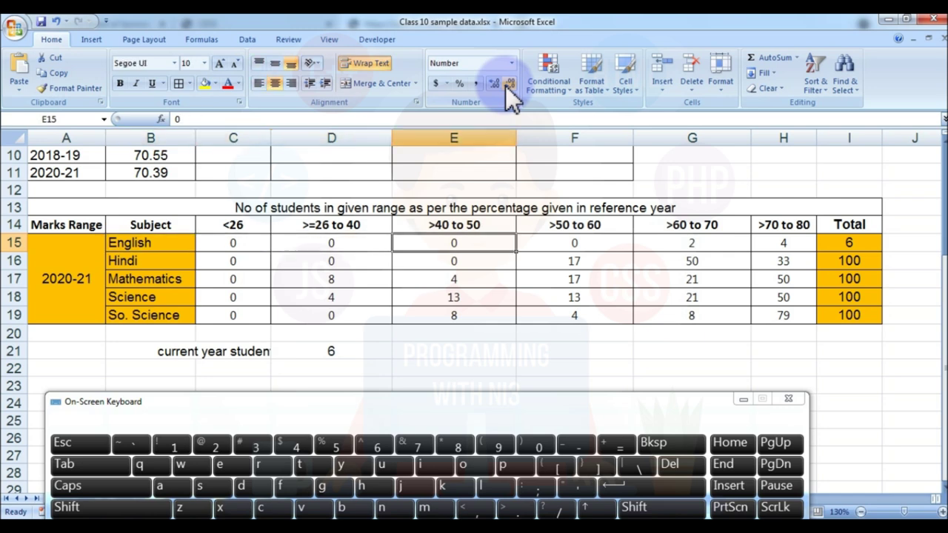
key("Right")
key("Left")
key("Right")
Convert the Hindi >50 to 60 percentage in F16 to a student count with the formula =16.67*6/100.
key("Down")
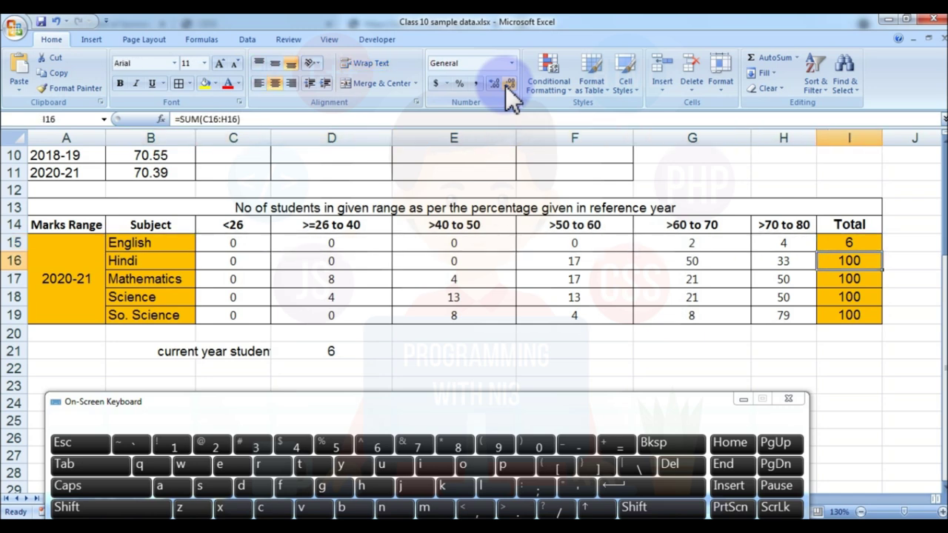
key("Left")
key("Left")
key("Left")
key("Left")
key("Right")
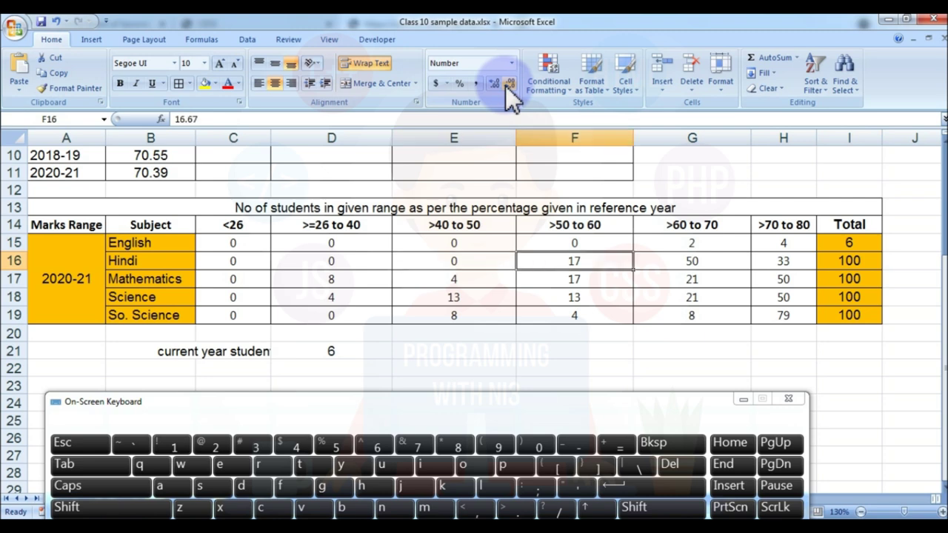
key("F2")
key("Left")
key("Left")
key("Left")
key("Left")
type("=")
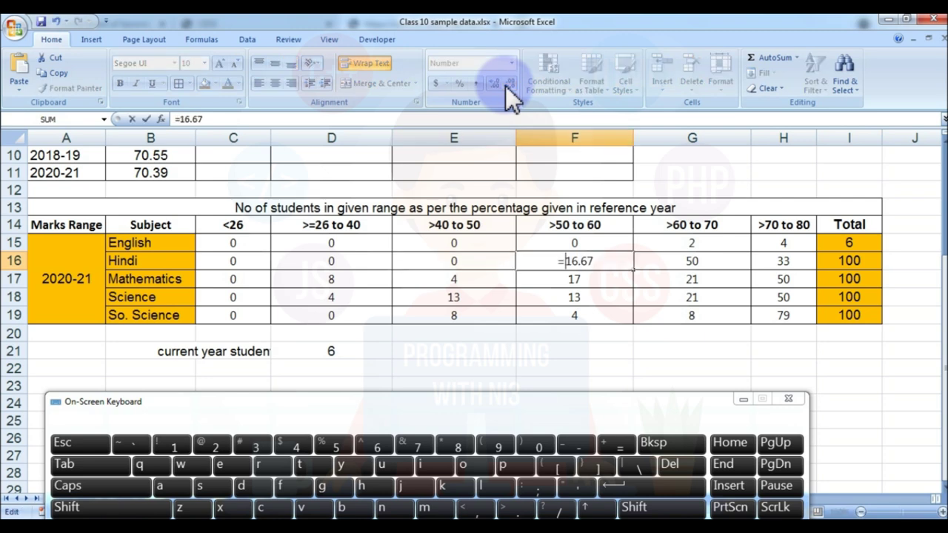
type("*6/100")
key("Return")
key("Up")
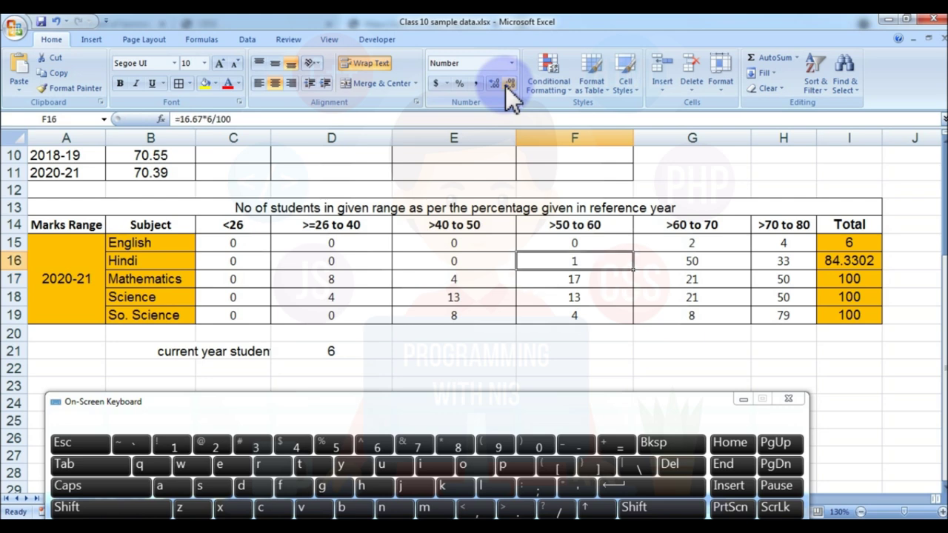
Convert the Hindi >60 to 70 percentage in G16 to a student count with the formula =50*6/100.
key("Right")
key("F2")
key("Left")
type("=")
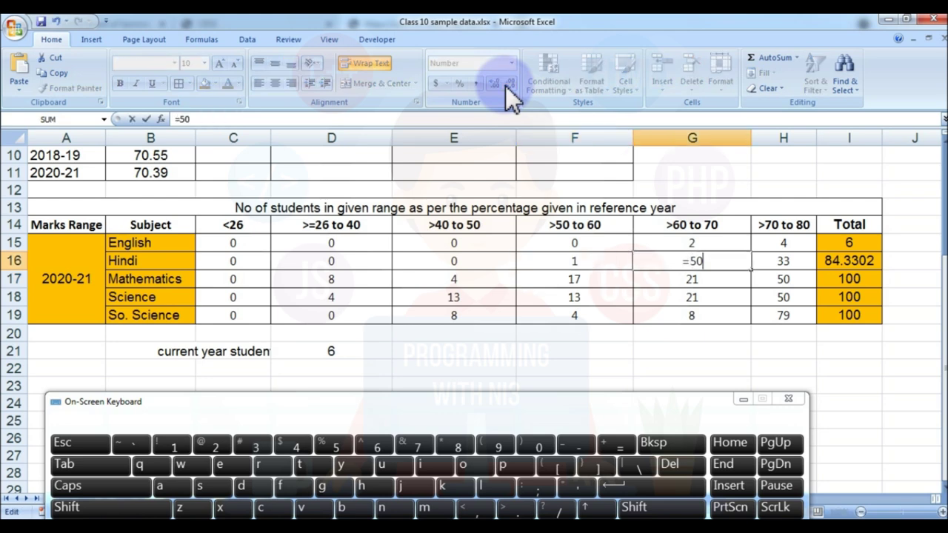
type("*6/100")
key("Return")
key("Up")
Convert the Hindi >70 to 80 percentage in H16 to a student count with the formula =33.33*6/100.
key("Right")
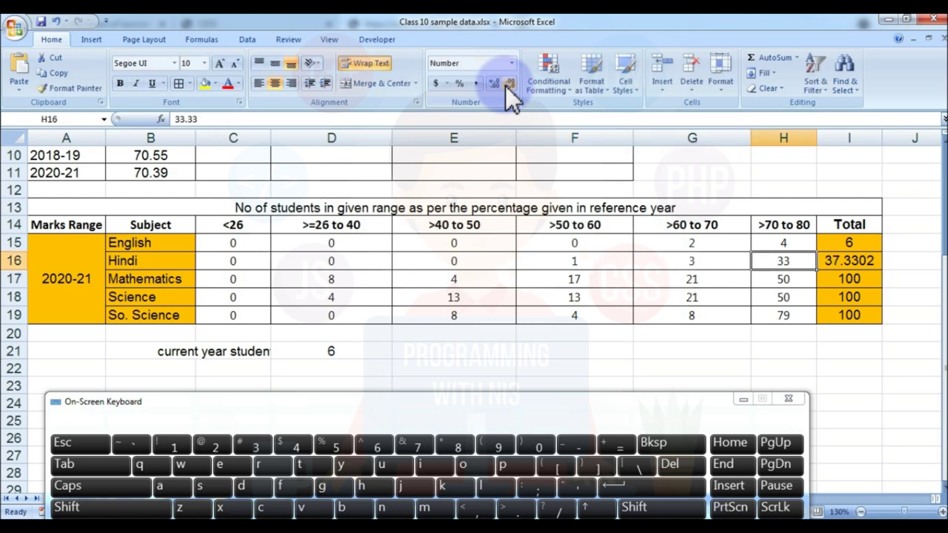
key("F2")
key("Left")
key("Left")
key("Left")
key("Left")
key("Left")
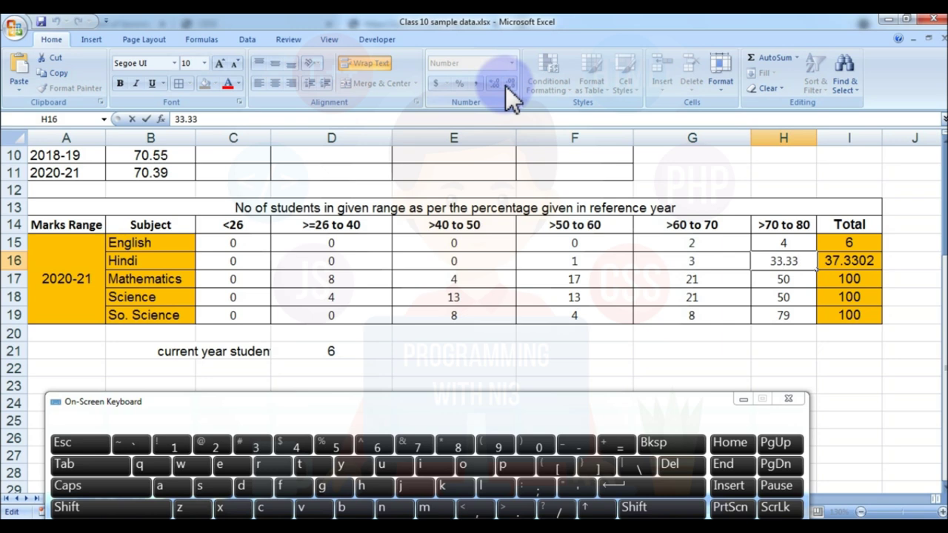
type("=")
key("End")
type("*6/100")
key("Return")
Convert the Mathematics >=26 to 40 percentage in D17 to a student count with the formula =8.33*6/100.
key("Up")
key("Down")
key("Left")
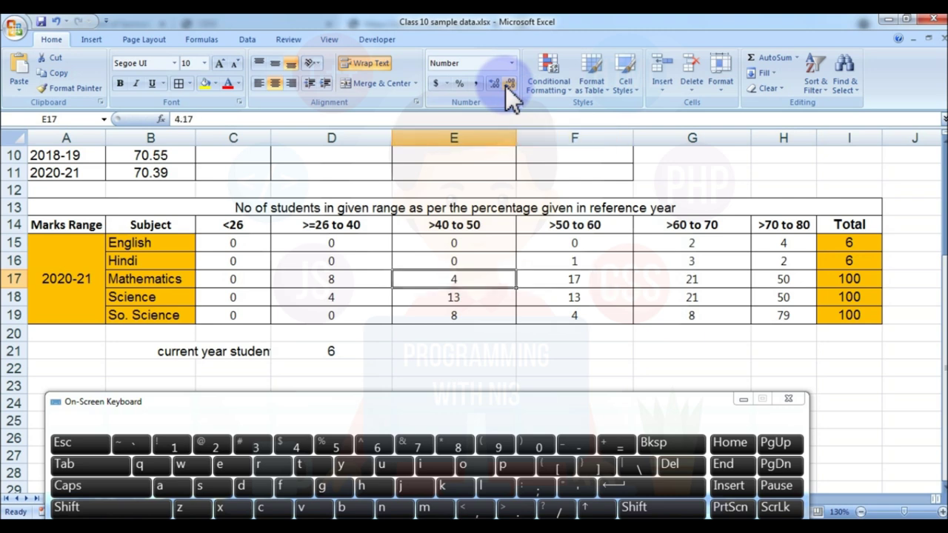
key("Left")
key("F2")
type("=")
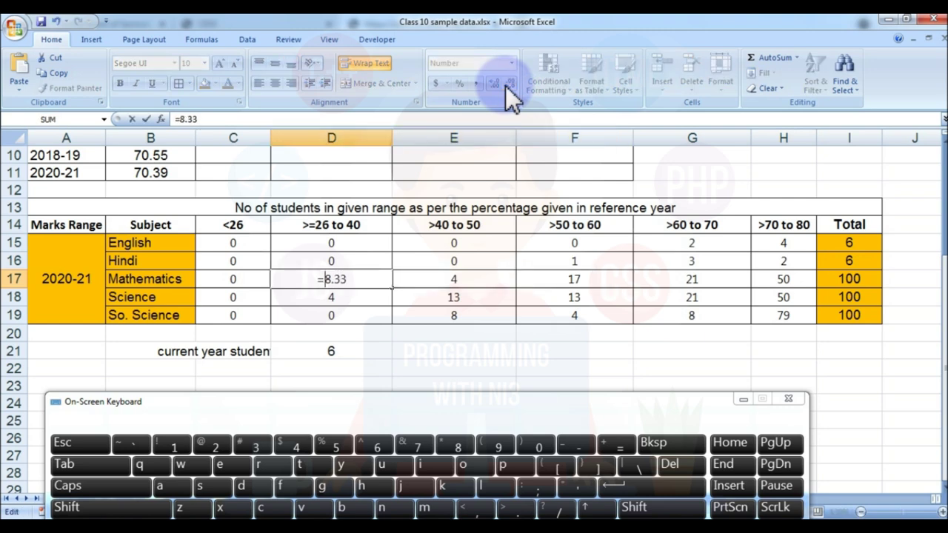
key("End")
type("*6/100")
key("Return")
Convert the Mathematics >40 to 50 percentage in E17 to a student count with the formula =4.17*6/100.
key("Up")
key("Right")
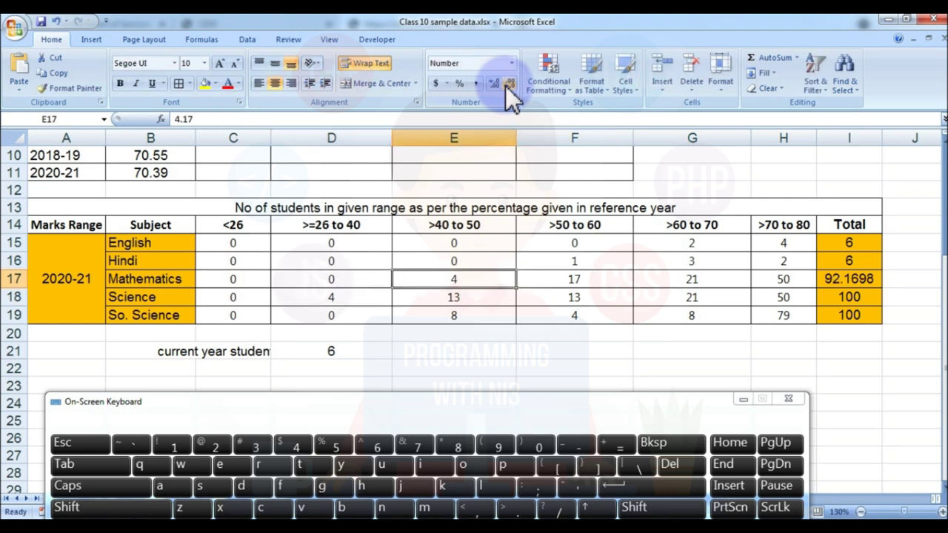
key("F2")
type("=")
key("End")
type("*6/100")
key("Return")
Convert the Mathematics >50 to 60 percentage in F17 to a student count with the formula =16.67*6/100.
key("Up")
key("Right")
key("F2")
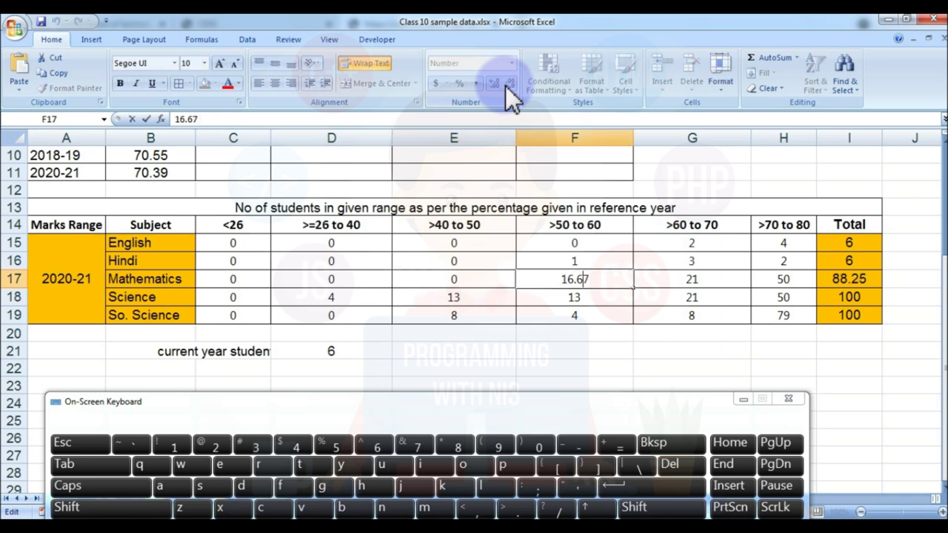
type("=")
key("End")
type("*6/100")
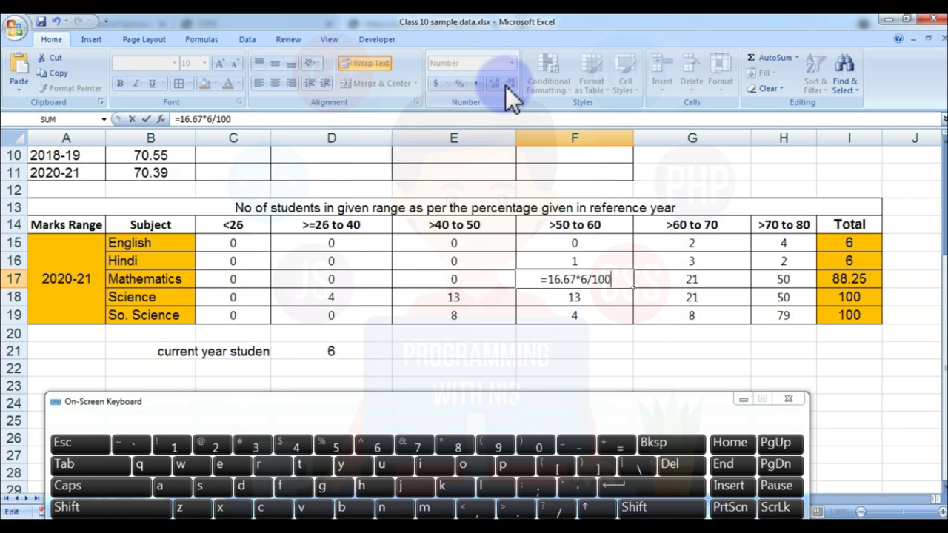
key("Return")
Convert the Mathematics >60 to 70 percentage in G17 to a student count with the formula =20.83*6/100.
key("Up")
key("Right")
key("F2")
key("Left")
key("Left")
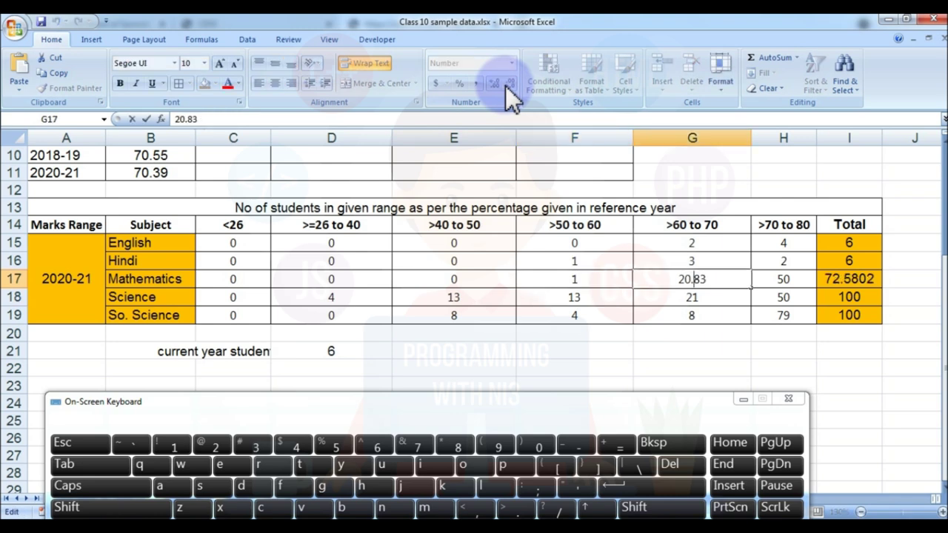
type("=")
key("End")
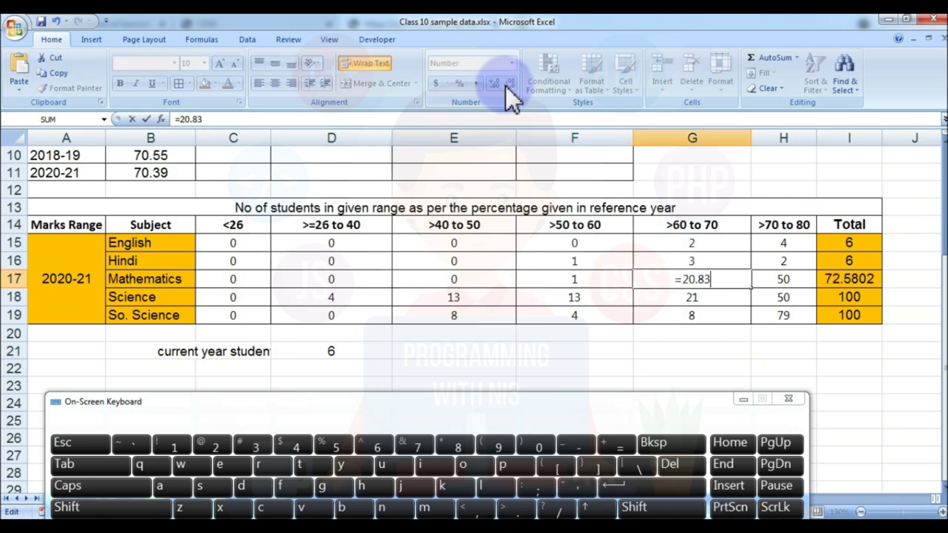
type("*6/100")
key("Return")
Convert the Mathematics >70 to 80 percentage in H17 to a student count with the formula =50*6/100.
key("Up")
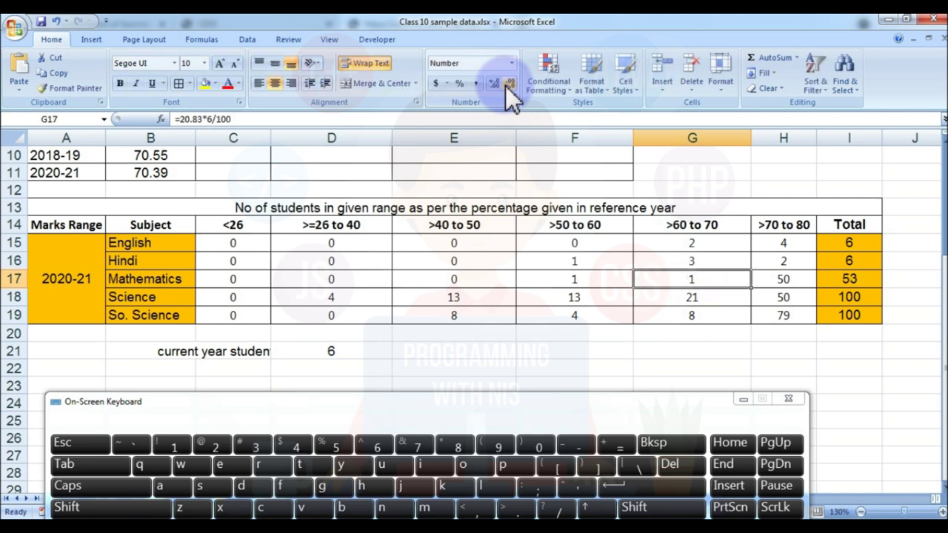
key("Right")
key("F2")
key("Left")
key("Left")
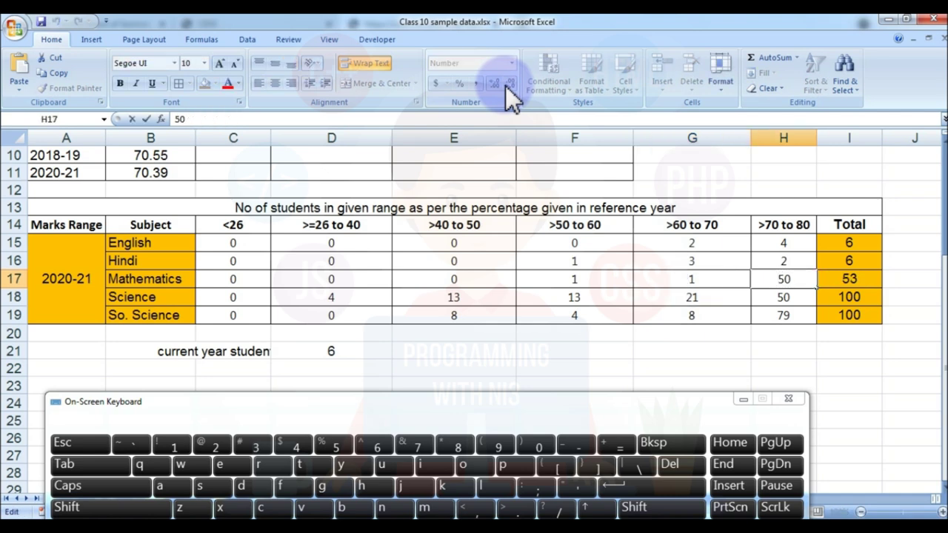
type("=")
key("End")
type("*6/100")
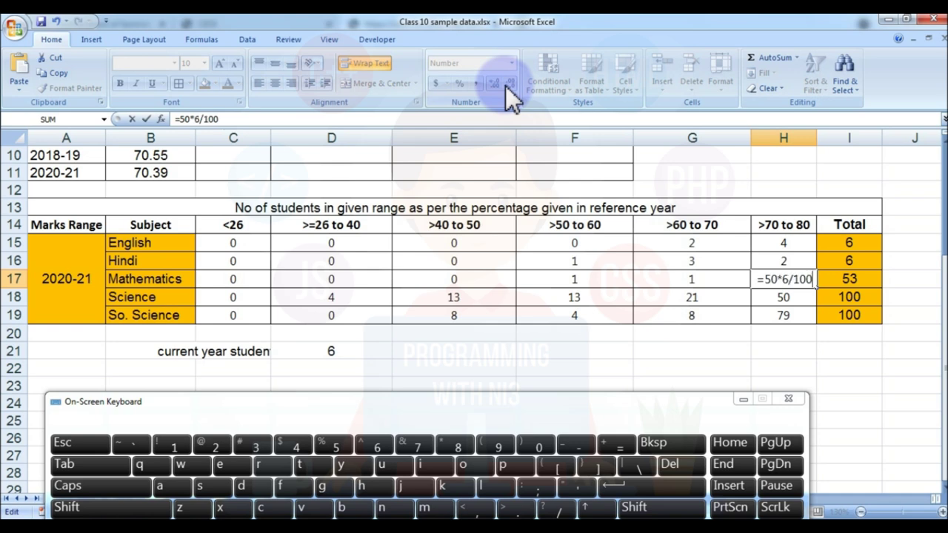
key("Return")
Convert the Science >=26 to 40 percentage in D18 to a student count with the formula =4.17*6/100.
key("Up")
key("Left")
key("Left")
key("Down")
key("Left")
key("Left")
key("Left")
key("Right")
key("F2")
type("=")
key("End")
type("*6/100")
key("Return")
Convert the Science >40 to 50 percentage in E18 to a student count by multiplying it by 6/100.
key("Up")
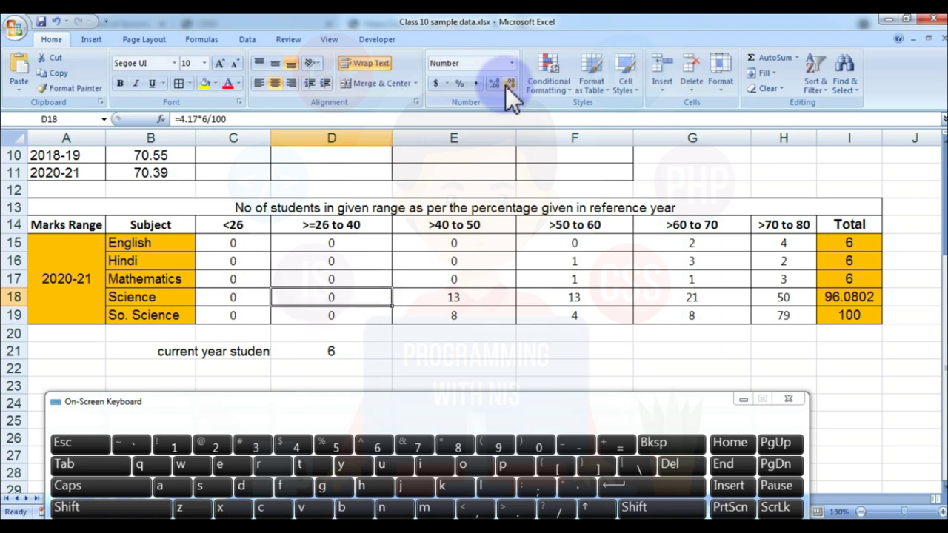
key("Right")
key("F2")
type("=")
key("End")
type("*6/100")
key("Return")
Convert the Science >50 to 60 percentage in F18 to a student count with the formula =12.5*6/100.
key("Up")
key("Right")
key("F2")
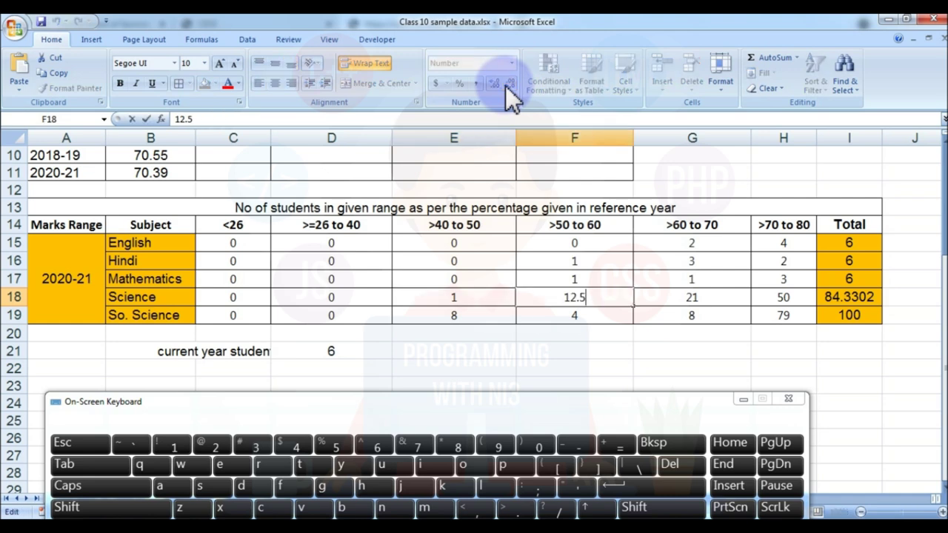
type("=")
key("End")
type("*6/100")
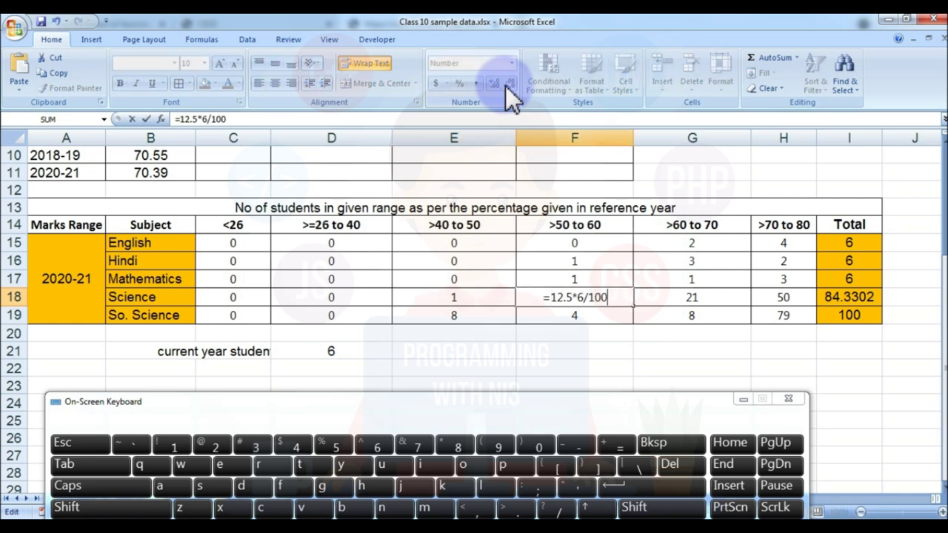
key("Return")
Convert the Science >60 to 70 percentage in G18 to a student count with the formula =20.83*6/100.
key("Up")
key("Right")
key("F2")
type("=")
key("End")
type("*6/100")
key("Return")
Convert the Science >70 to 80 percentage in H18 to a student count with the formula =50*6/100.
key("Up")
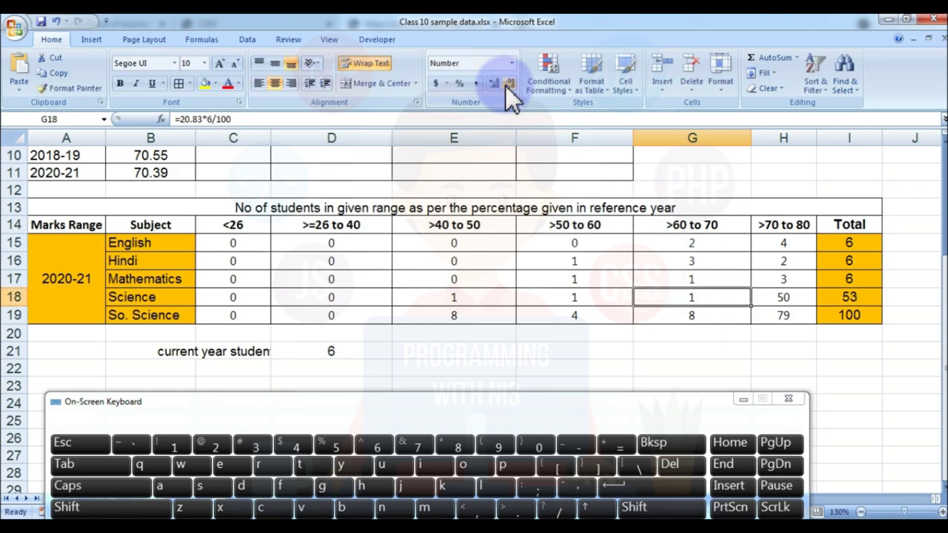
key("Right")
key("F2")
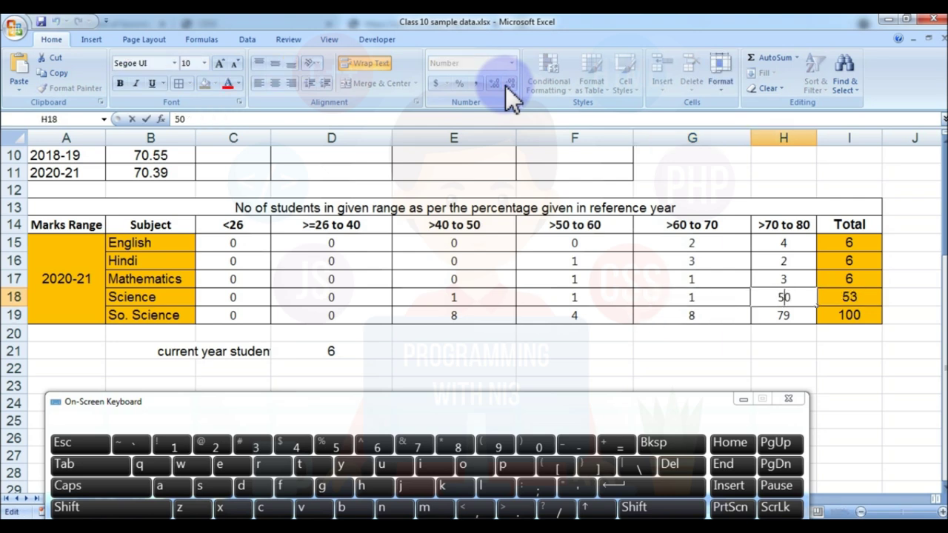
type("=")
key("End")
type("*6/100")
key("Return")
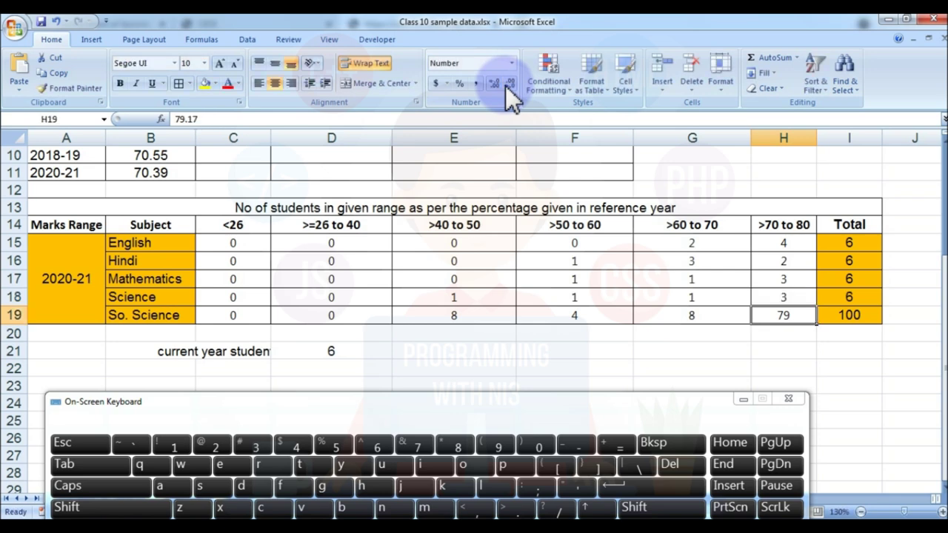
Convert the So. Science >40 to 50 percentage in E19 to a student count with the formula =8.33*6/100.
key("Left")
key("Left")
key("Left")
key("Left")
key("Right")
key("F2")
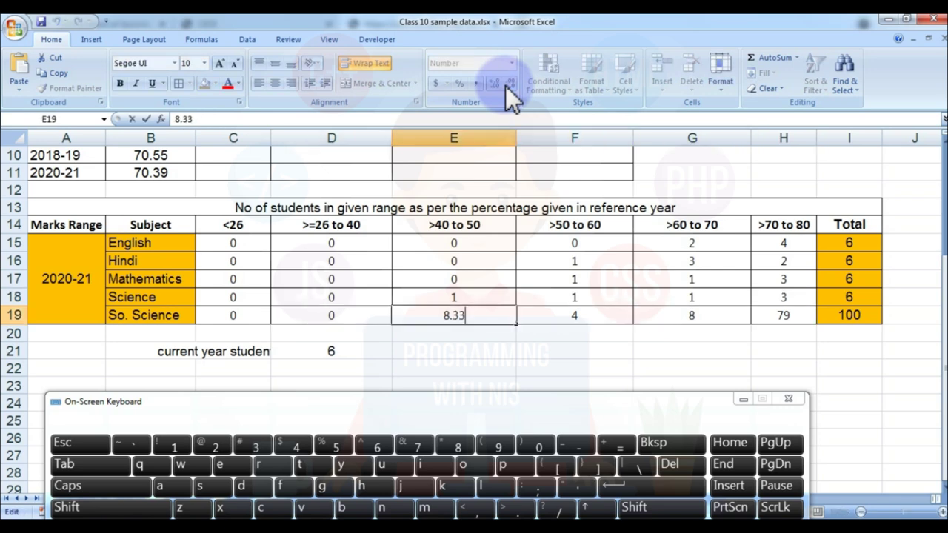
type("=")
key("End")
type("*6/100")
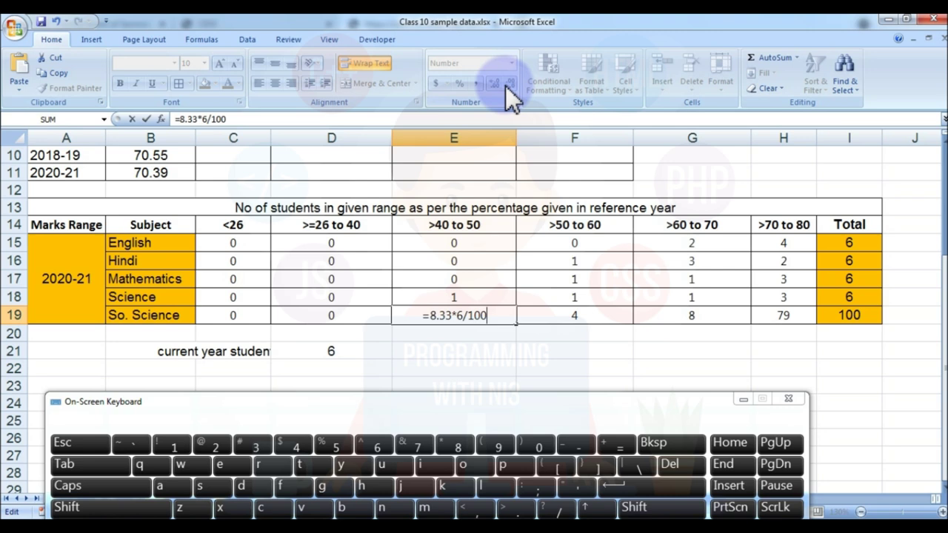
key("Return")
Convert the So. Science >50 to 60 percentage in F19 to a student count with the formula =4.17*6/100.
key("Up")
key("Right")
key("F2")
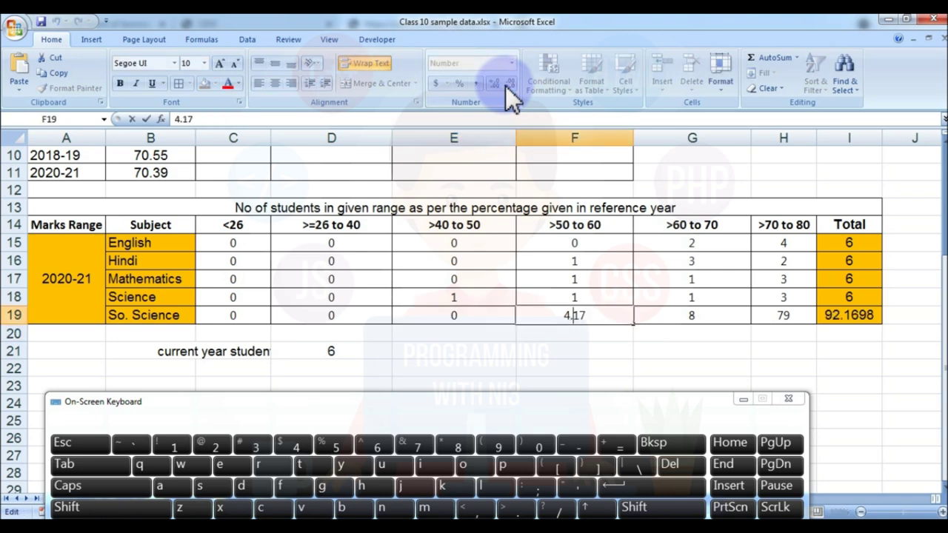
type("=")
key("End")
type("*6/100")
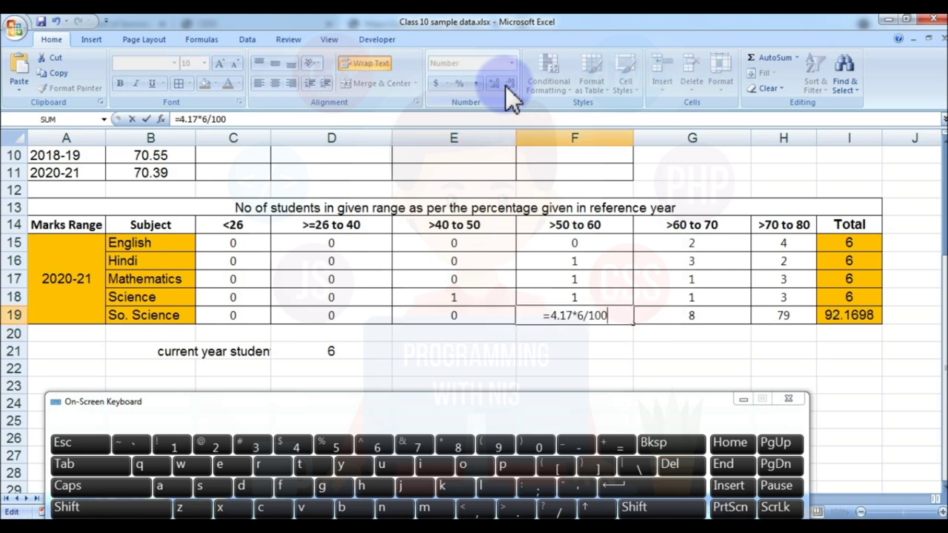
key("Return")
Convert the So. Science >60 to 70 percentage in G19 to a student count with the formula =8.33*6/100.
key("Up")
key("Right")
key("F2")
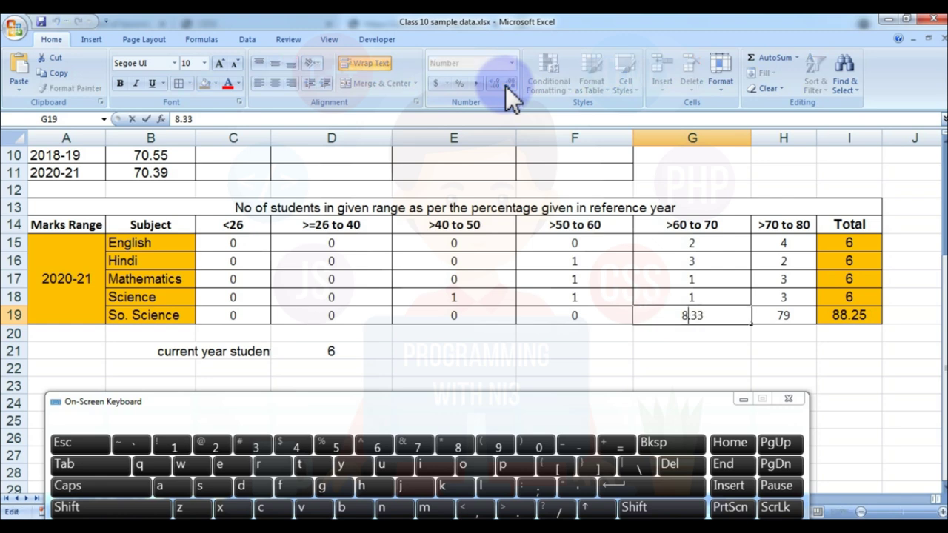
type("=")
key("End")
type("*6/100")
key("Return")
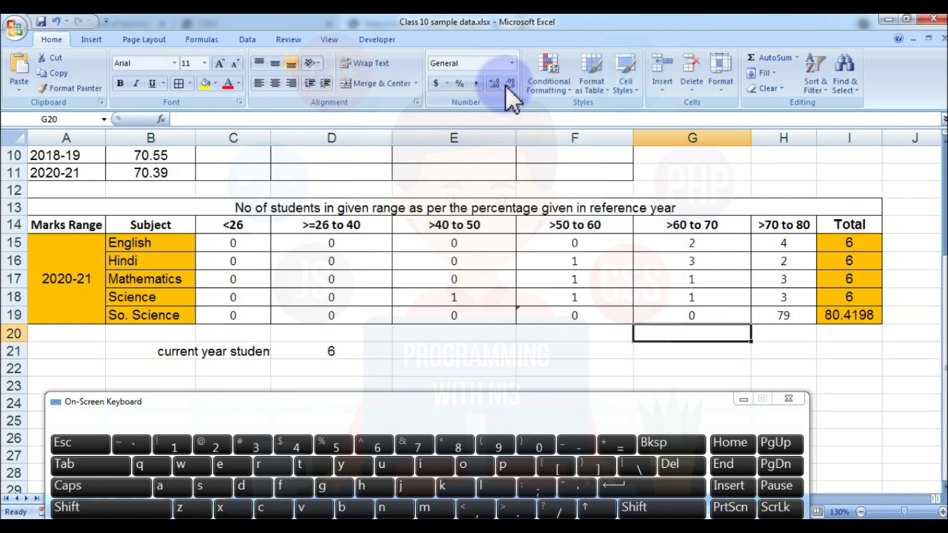
Convert the So. Science >70 to 80 percentage in H19 to a student count with the formula =79.17*6/100.
key("Up")
key("Right")
key("F2")
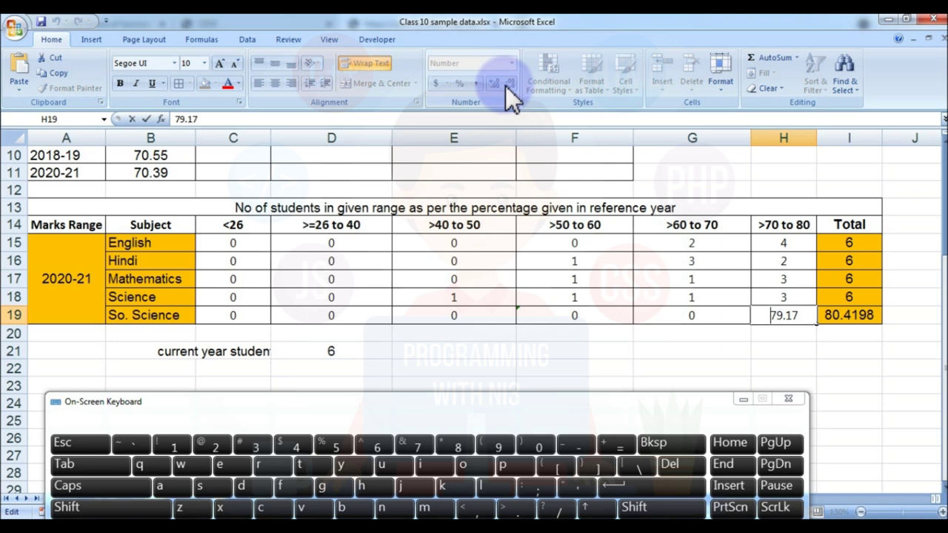
type("=")
key("End")
type("*6/100")
key("Return")
key("Up")
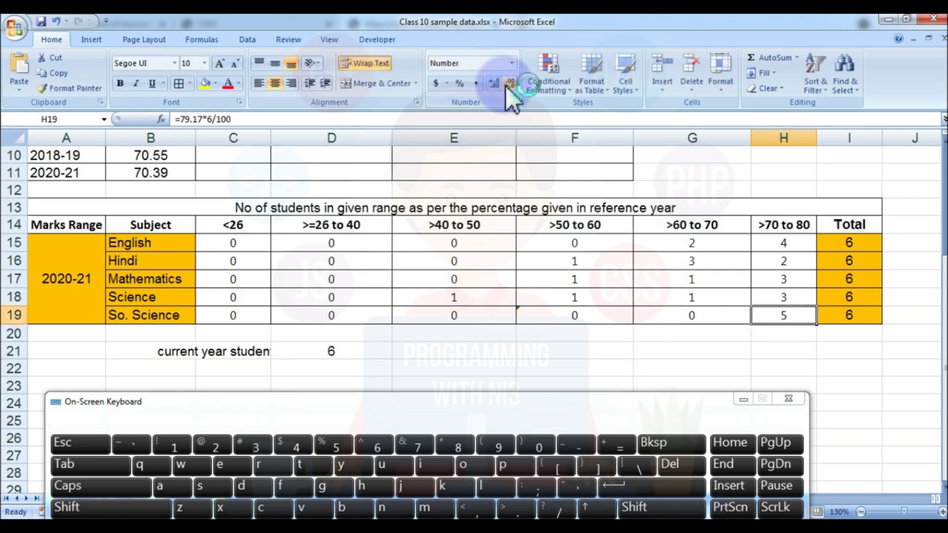
Minimize the On-Screen Keyboard and review the average comparison and student-count tables on the Comparison sheet.
scroll(519, 318, "up", 3)
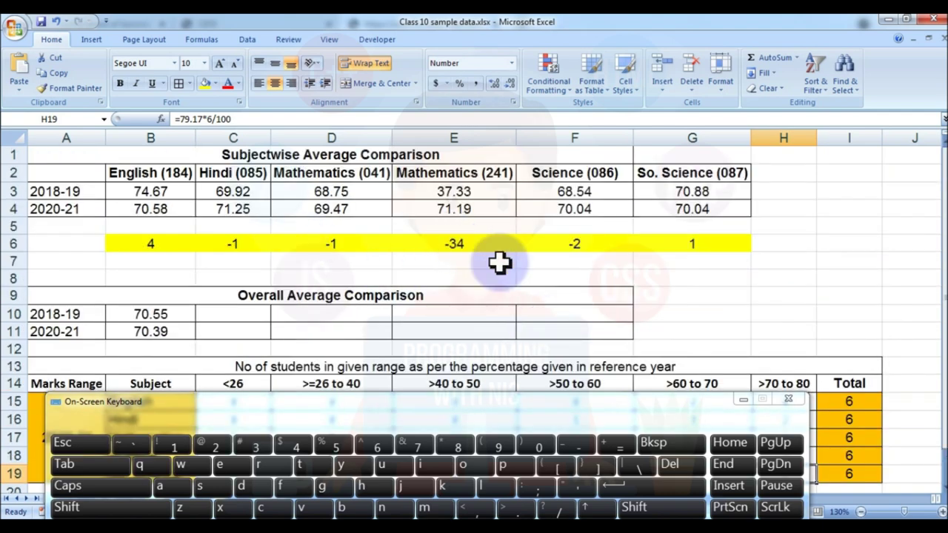
left_click(744, 400)
scroll(536, 354, "down", 3)
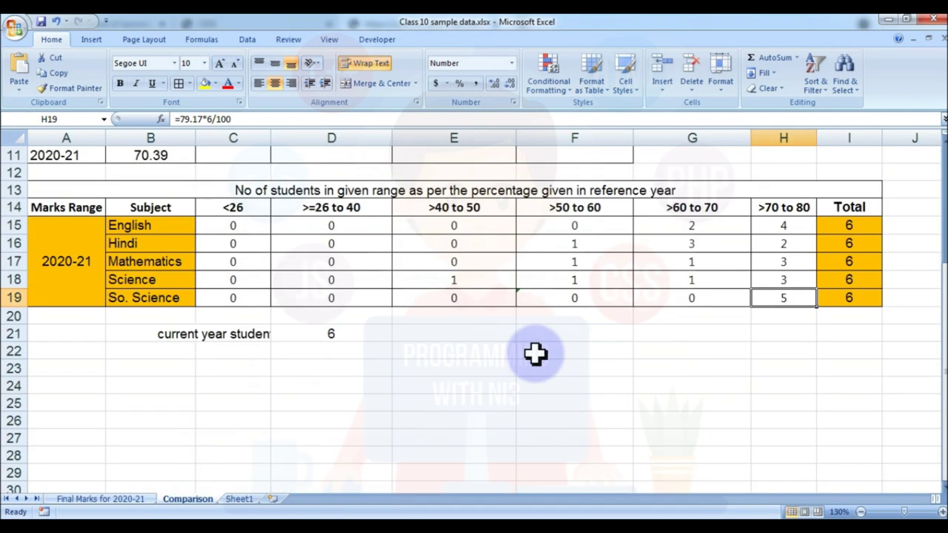
scroll(555, 407, "up", 3)
scroll(585, 405, "down", 3)
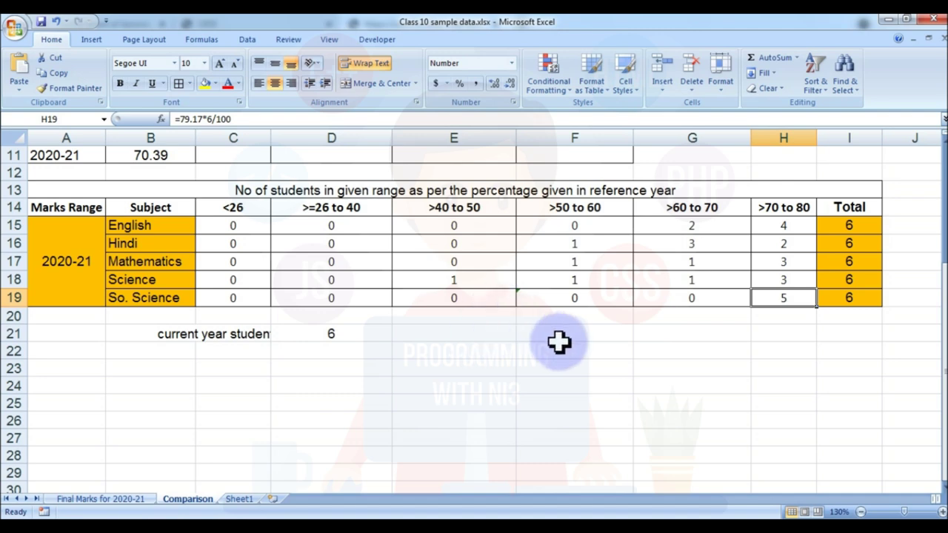
scroll(556, 339, "up", 2)
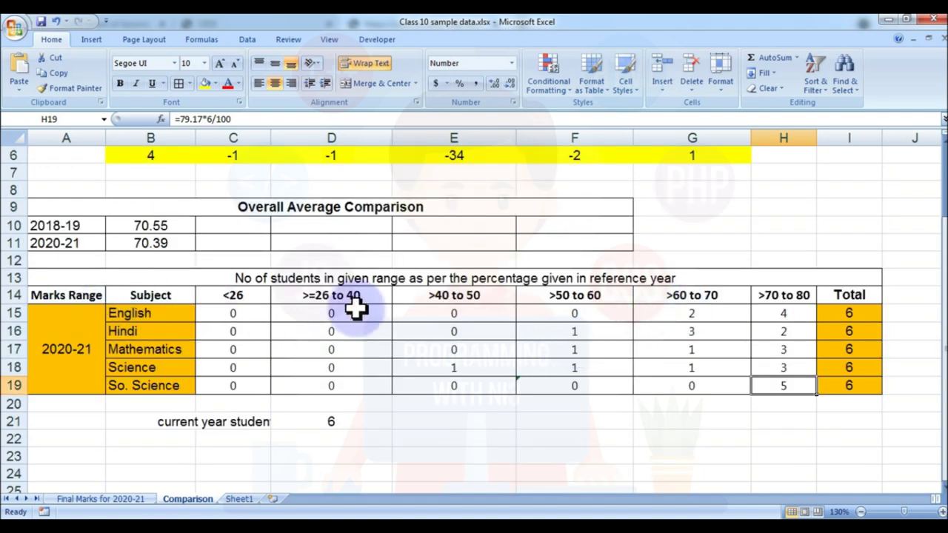
Examine the student counts in C15:H19 and the So. Science formulas in F19, G19 and H19.
left_click_drag(220, 319, 787, 379)
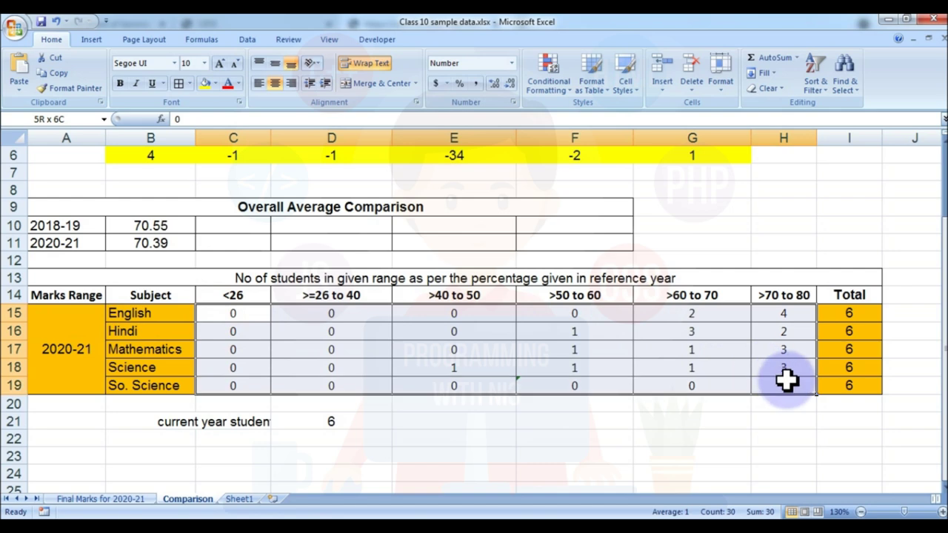
left_click(539, 385)
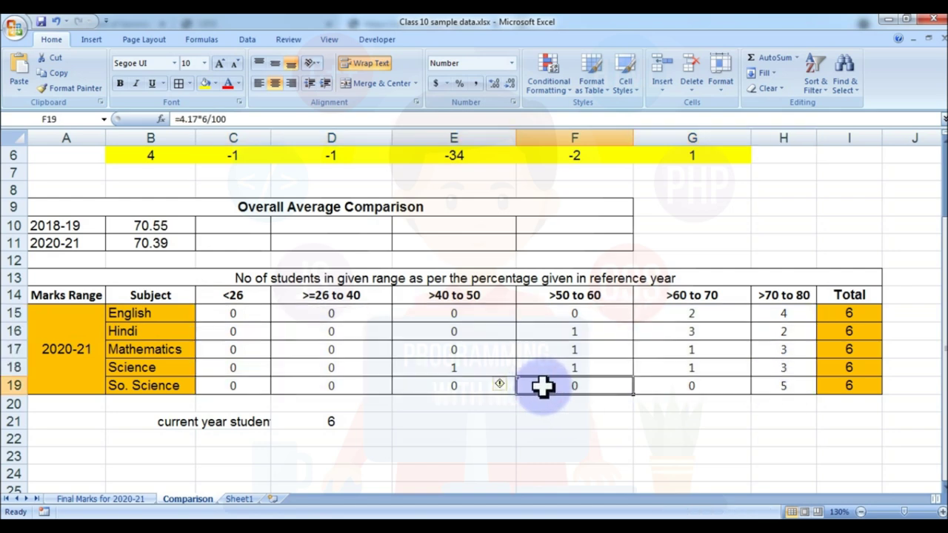
left_click(700, 382)
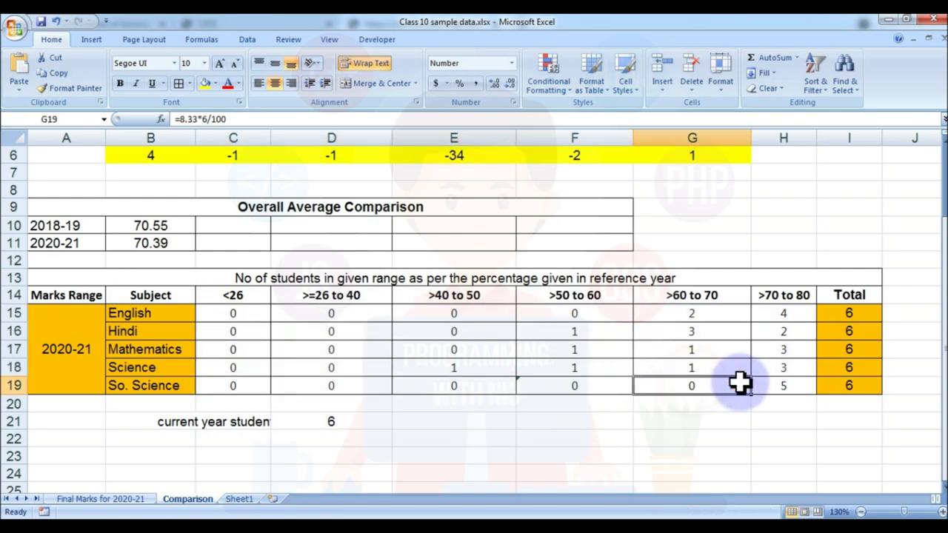
left_click(774, 383)
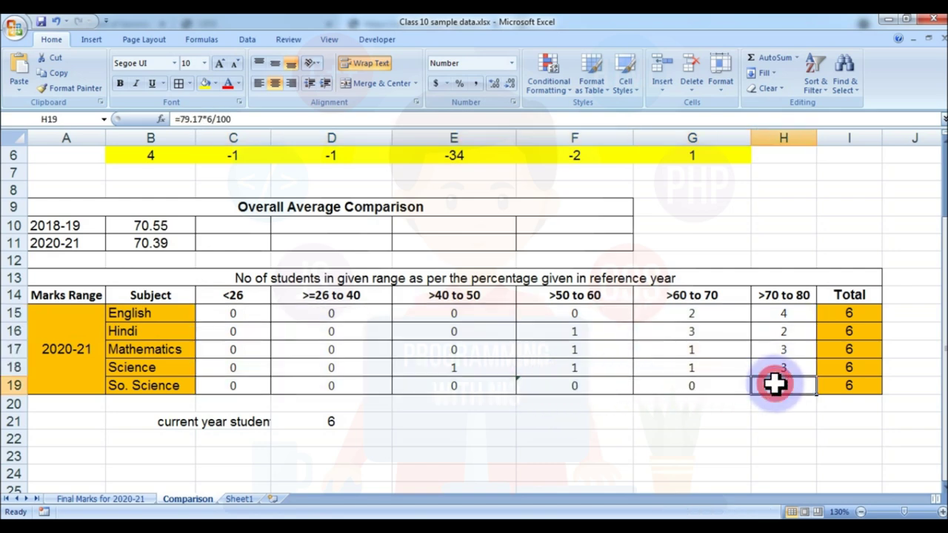
Examine the So. Science counts and their formulas across E19:H19.
left_click(577, 381)
left_click(454, 387)
key("Right")
key("Right")
key("Left")
key("Left")
key("Left")
key("Right")
key("Right")
key("Right")
key("Right")
key("Left")
key("Left")
key("Right")
key("Right")
key("Left")
key("Left")
key("Left")
key("Right")
key("Right")
key("Right")
key("Right")
key("Left")
key("Left")
key("Left")
key("Left")
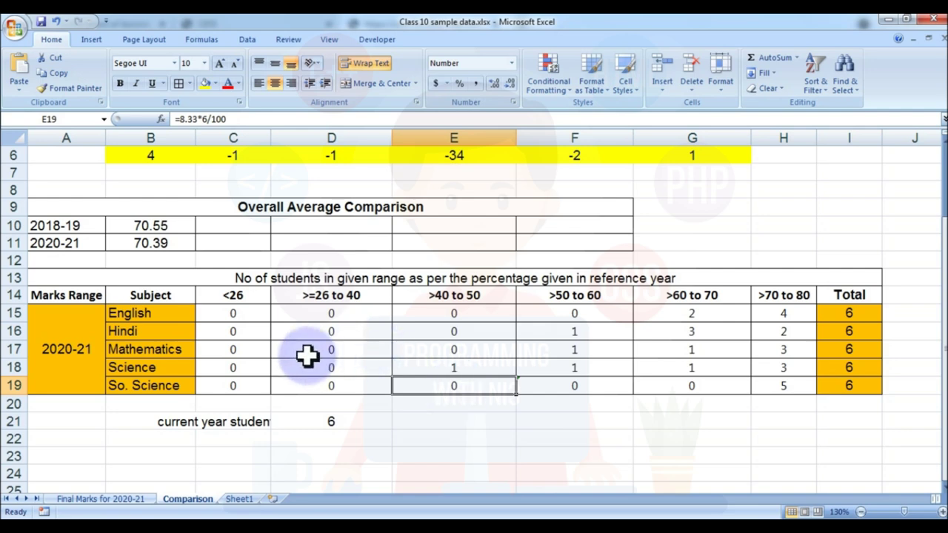
Show the So. Science counts in C19:G19 with two decimal places.
left_click_drag(239, 383, 703, 390)
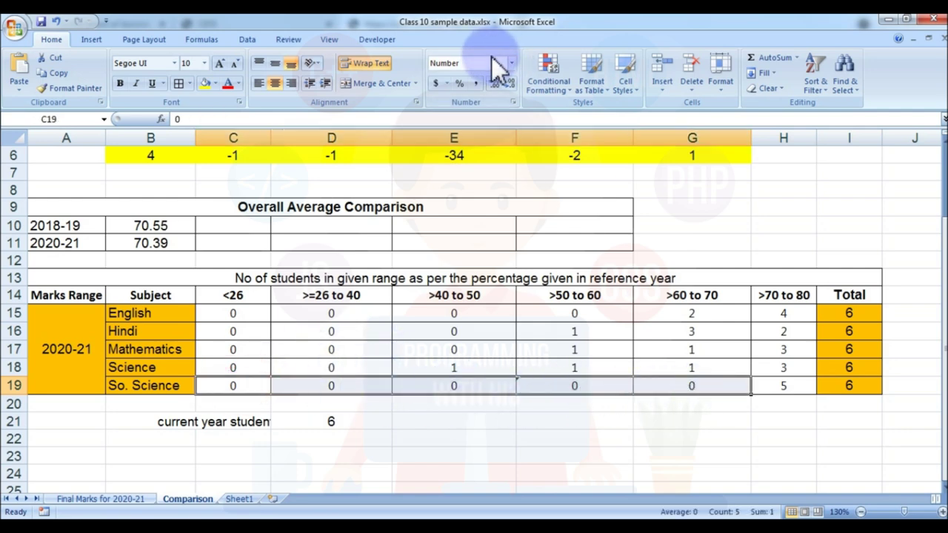
left_click(495, 83)
left_click(495, 83)
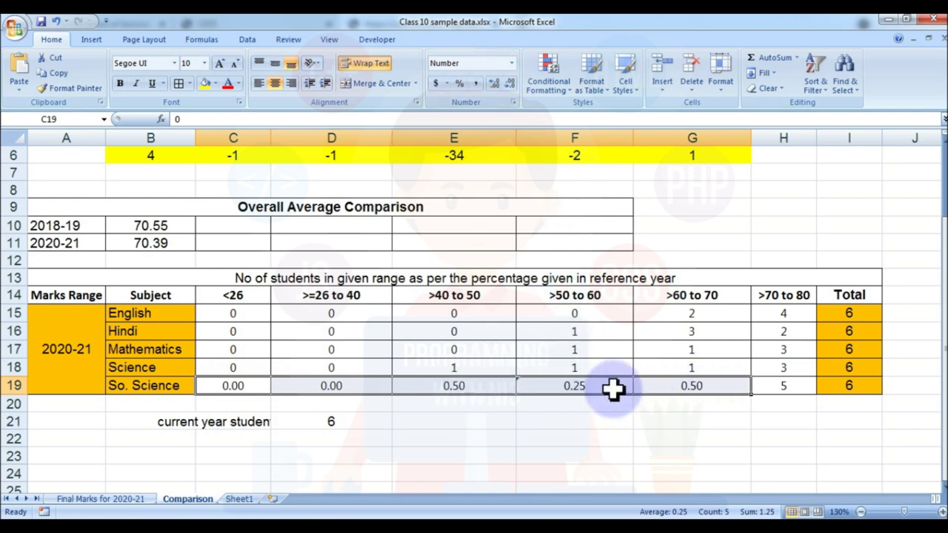
Compare the unrounded So. Science values and formulas in the >40 to 50, >50 to 60 and >60 to 70 ranges.
left_click(698, 385)
key("Left")
key("Left")
key("Left")
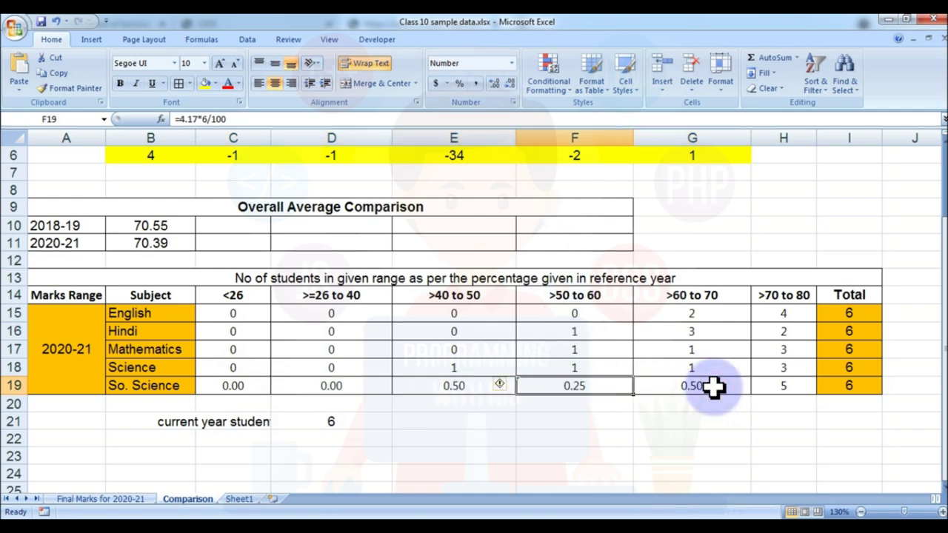
key("Right")
key("Right")
key("Right")
key("Left")
key("Right")
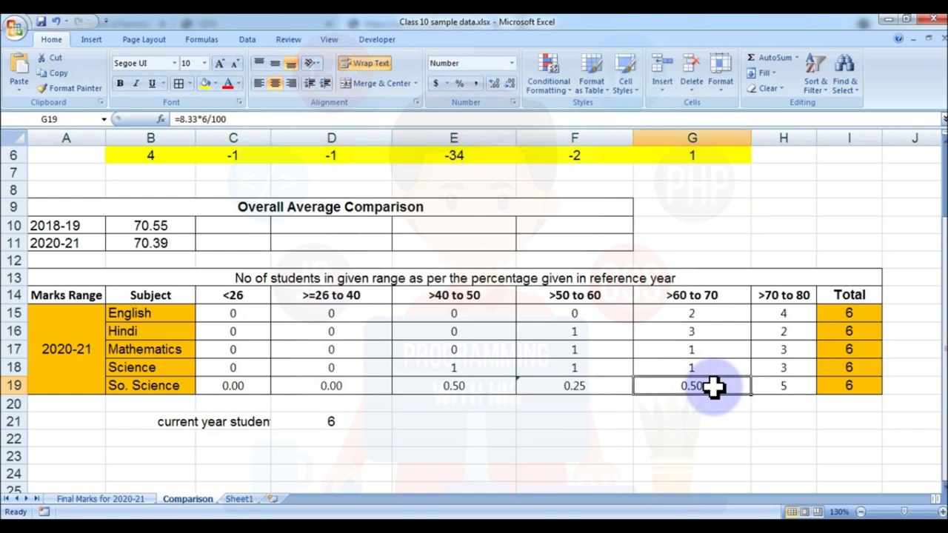
key("Left")
key("Left")
key("Left")
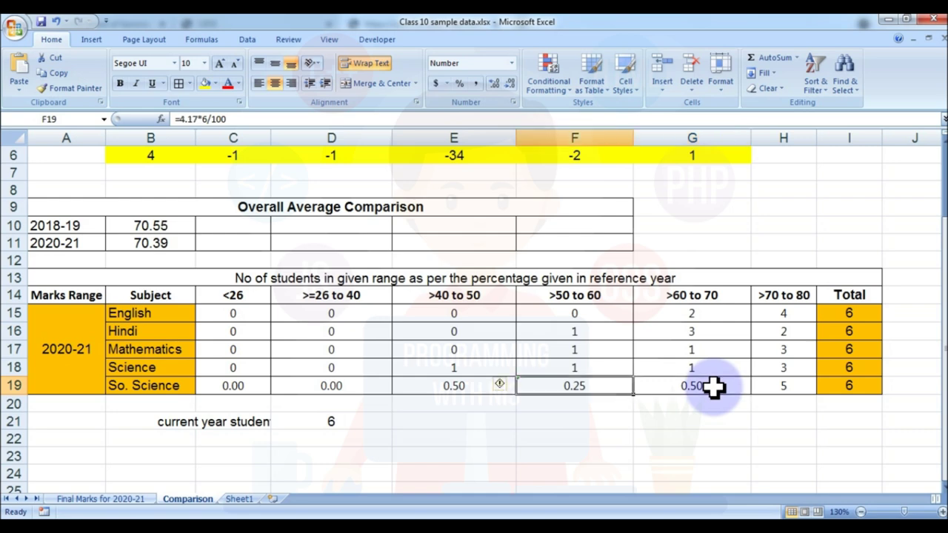
key("Right")
key("Right")
key("Right")
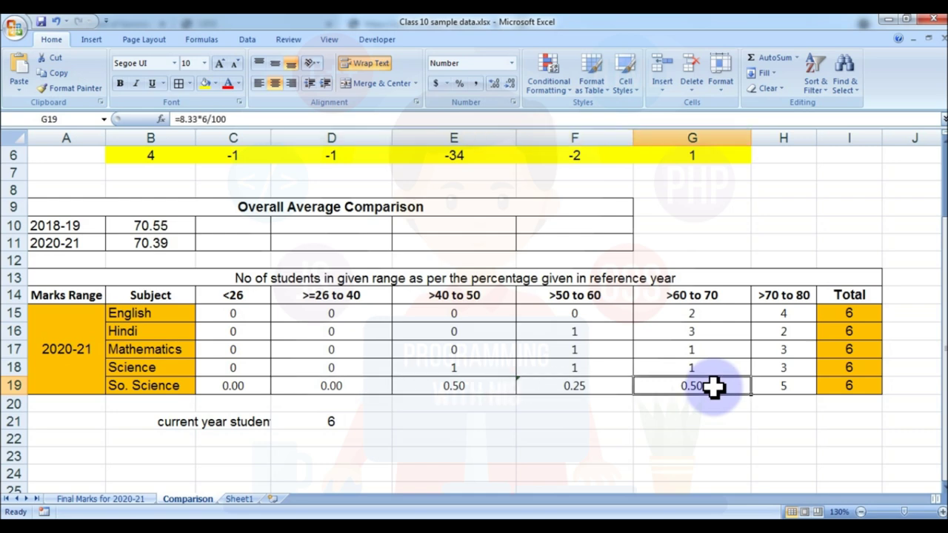
Replace the So. Science counts with 0 in G19 and 1 in E19.
type("0")
key("Left")
key("Left")
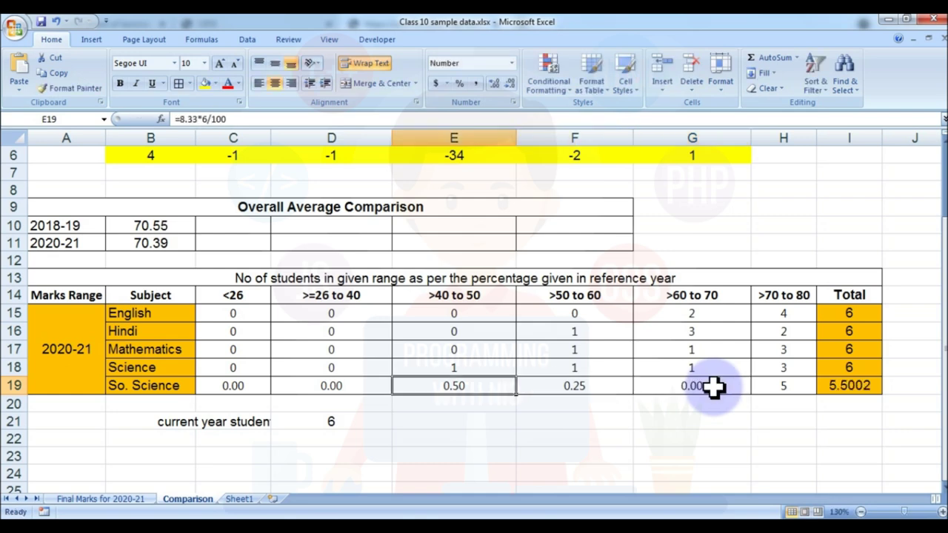
type("1")
key("Return")
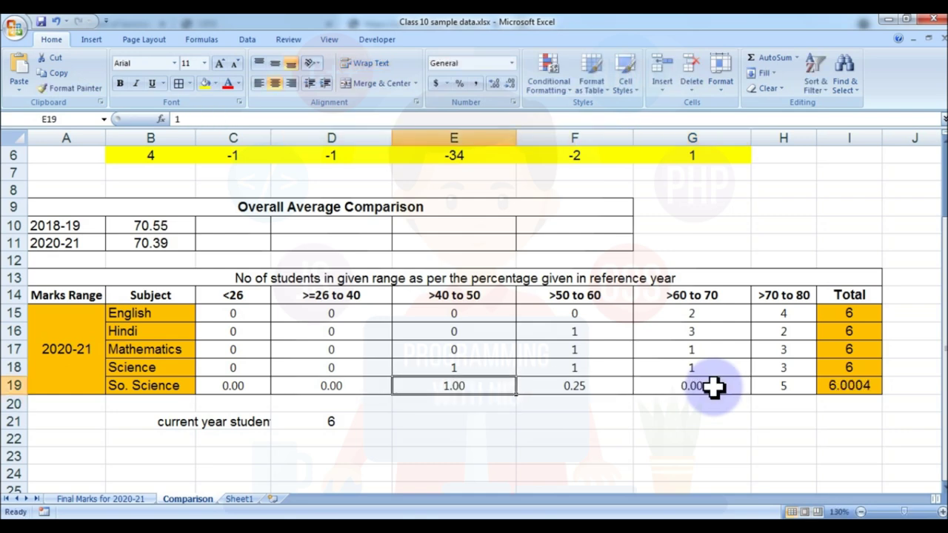
Format the So. Science total in I19 to show no decimal places.
key("Up")
key("Right")
key("Right")
key("Right")
key("Right")
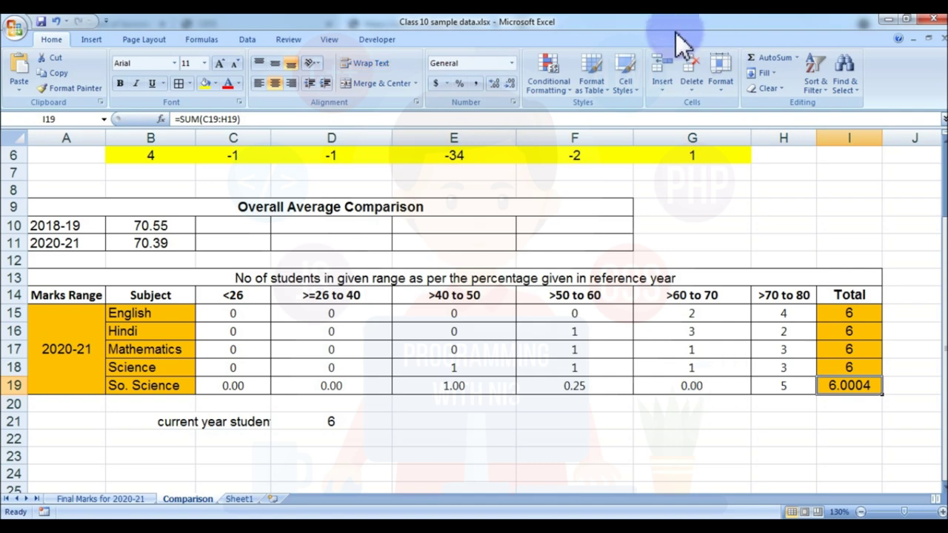
left_click(493, 90)
left_click(493, 90)
left_click(509, 86)
left_click(510, 86)
left_click(510, 86)
left_click(510, 86)
left_click(509, 86)
left_click(510, 86)
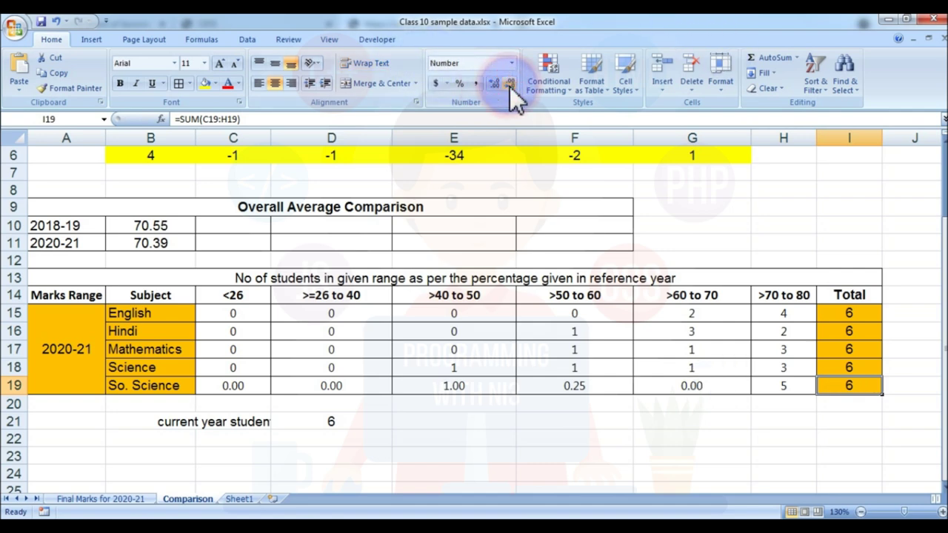
left_click(401, 423)
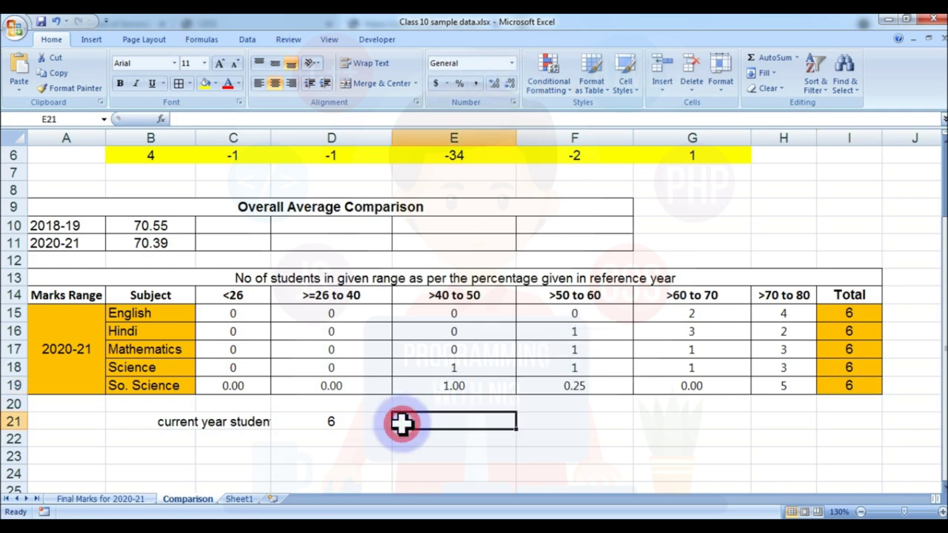
left_click(359, 423)
Format the So. Science counts in E19:G19 to show no decimal places.
left_click(466, 371)
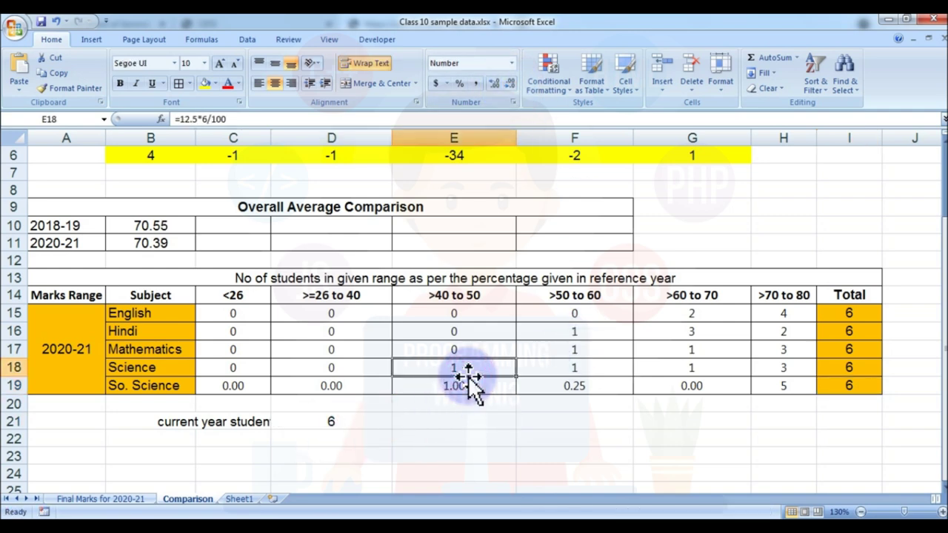
key("Down")
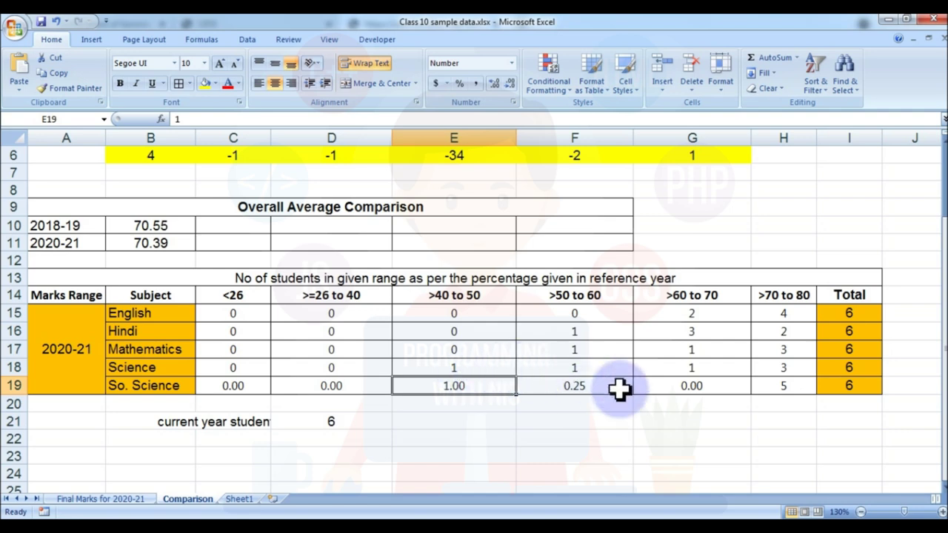
left_click(667, 391, "shift")
left_click(492, 85)
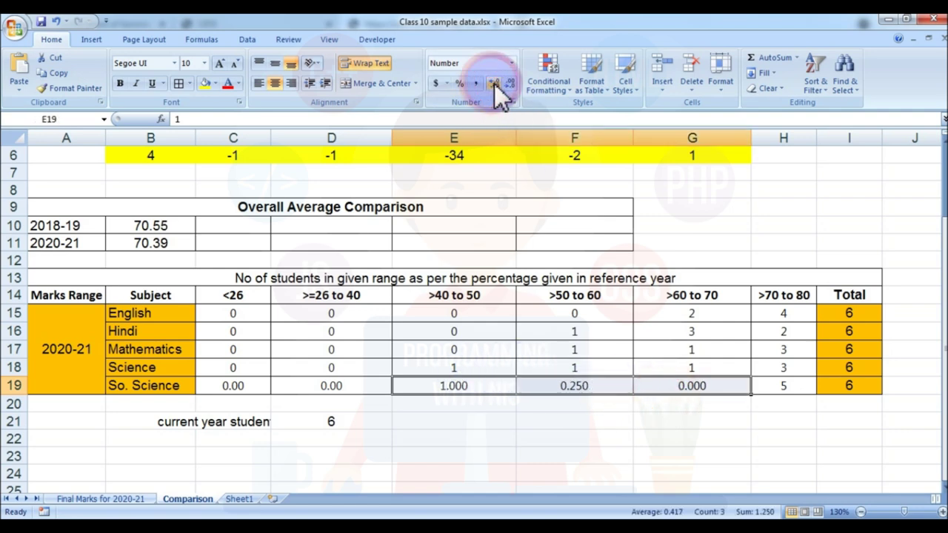
left_click(510, 82)
left_click(510, 82)
left_click(510, 82)
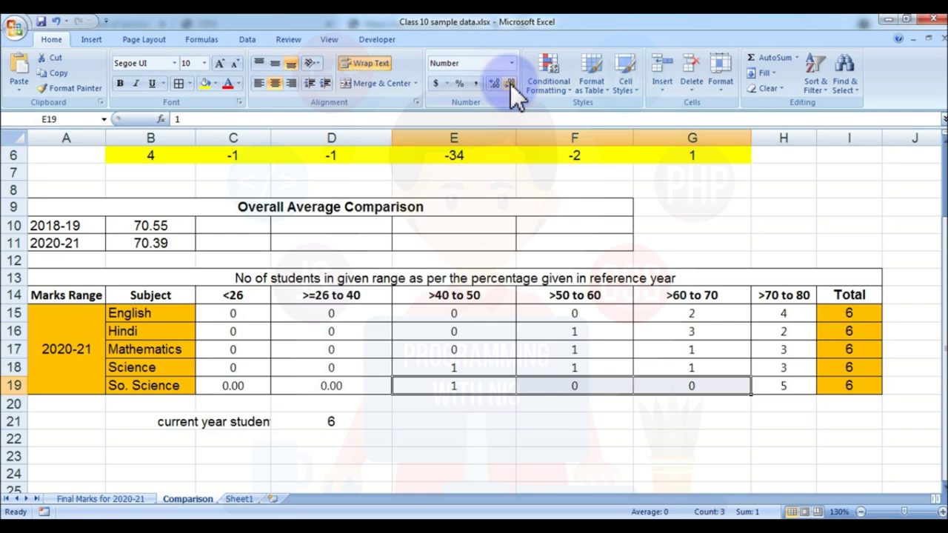
Format the So. Science counts in C19:D19 to show no decimal places.
left_click(775, 384)
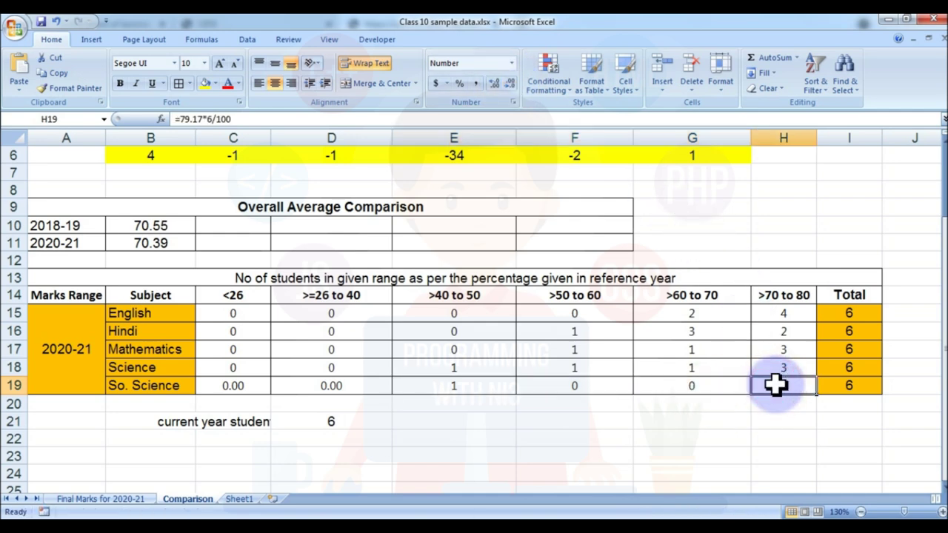
key("Left")
key("Left")
key("Left")
key("Left")
key("Left")
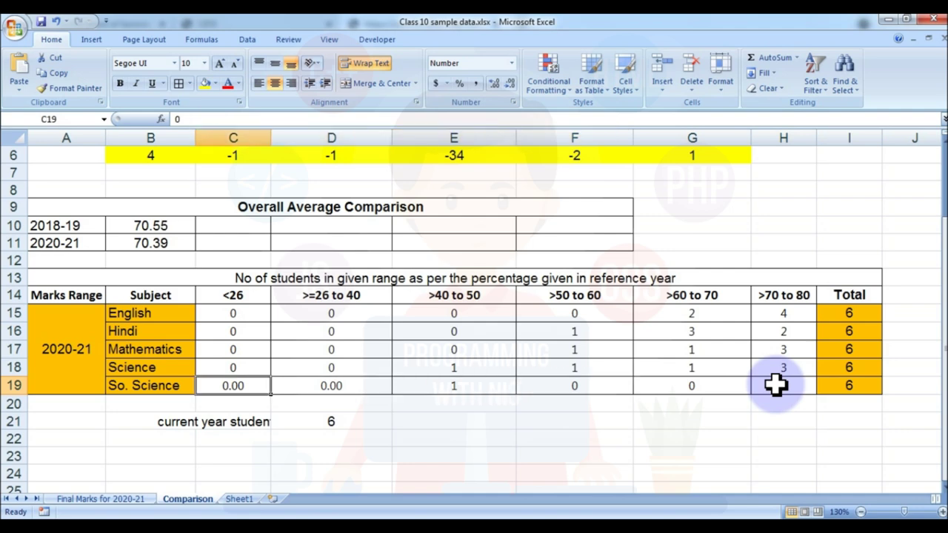
key("shift+Right")
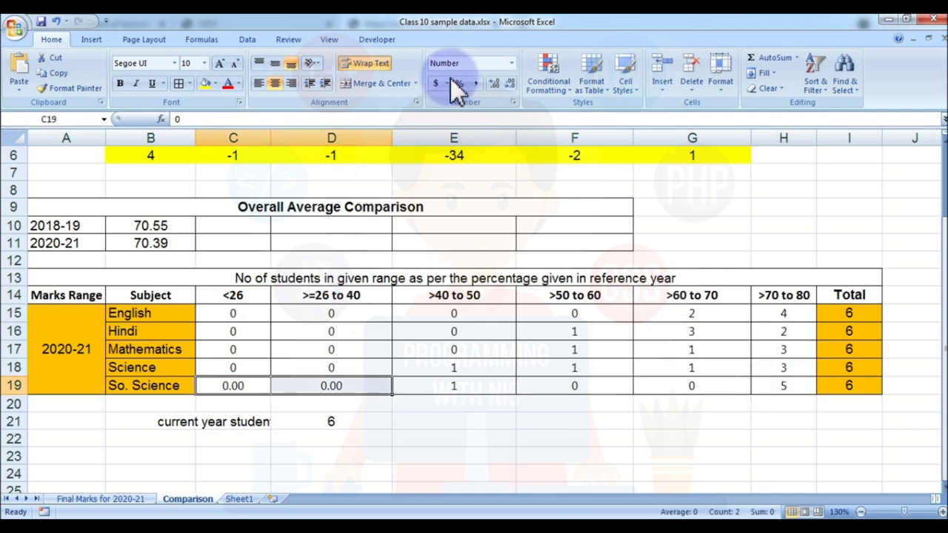
left_click(493, 85)
left_click(505, 83)
left_click(505, 83)
left_click(505, 83)
left_click(459, 409)
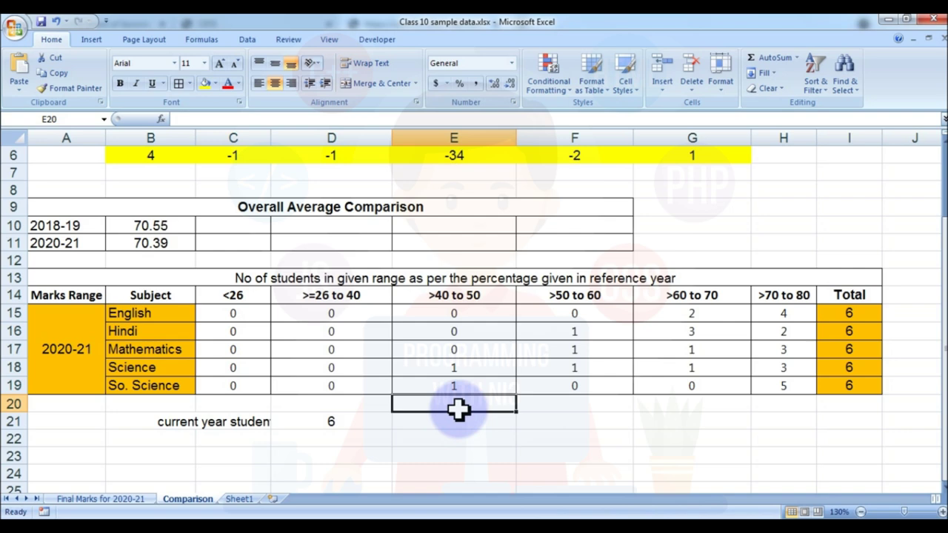
Review the adjusted So. Science counts in row 19, cell by cell across the marks ranges.
key("Up")
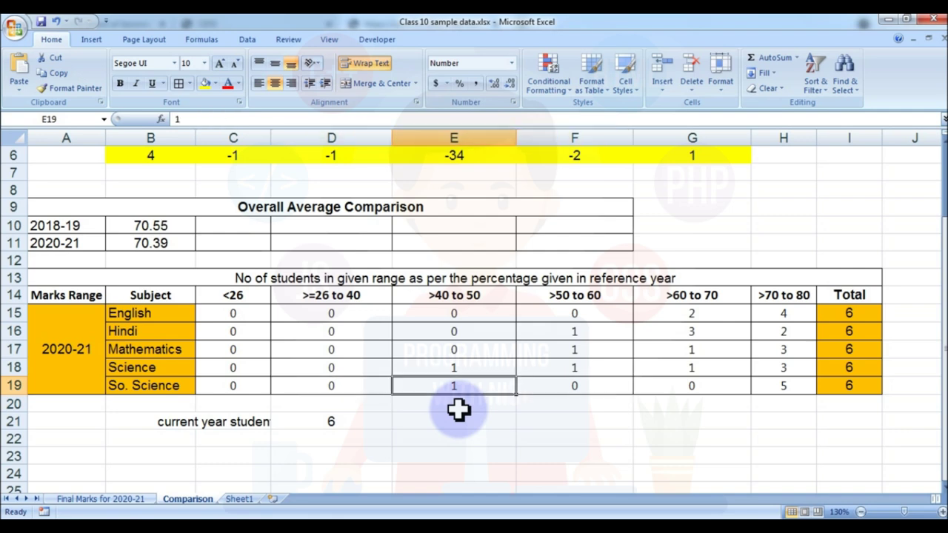
key("Right")
key("Right")
key("Right")
key("Left")
key("Left")
key("Left")
key("Left")
key("Right")
key("Right")
key("Left")
key("Left")
key("Left")
key("Left")
key("Right")
key("Right")
key("Right")
key("Right")
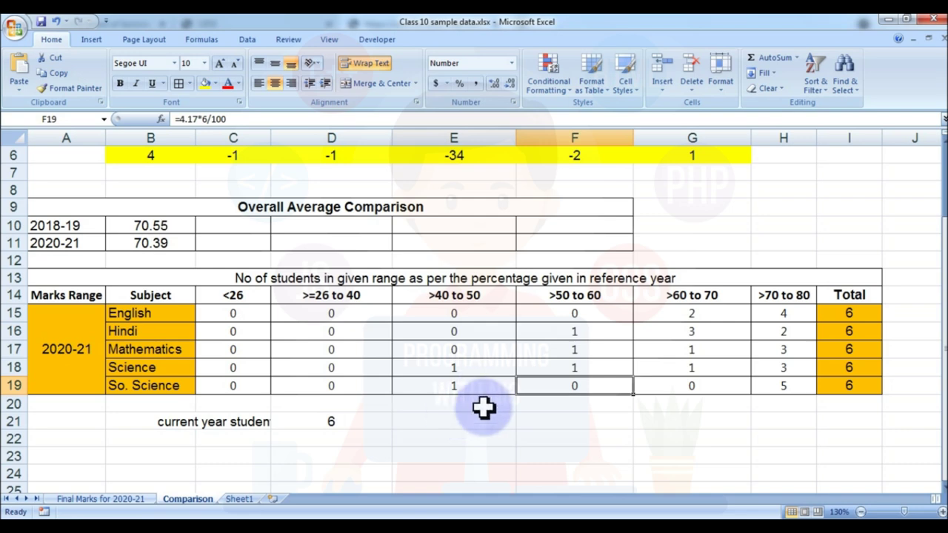
Fill the whole student-count table A13:I19 with the standard orange colour.
left_click_drag(69, 279, 824, 359)
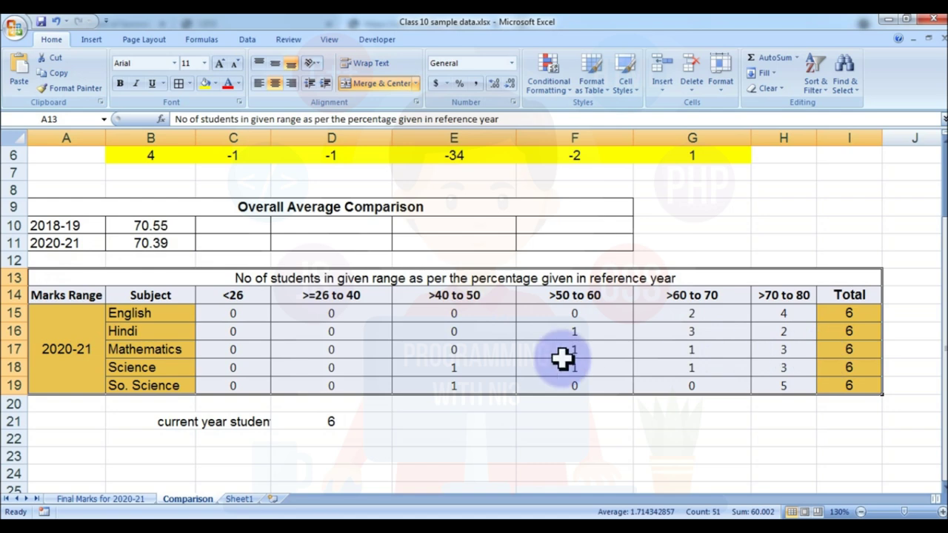
left_click(218, 84)
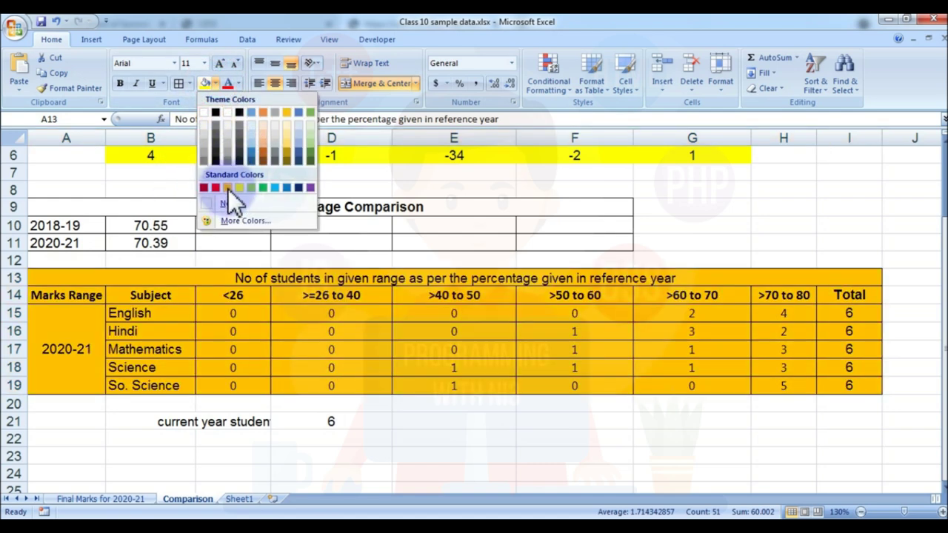
left_click(228, 187)
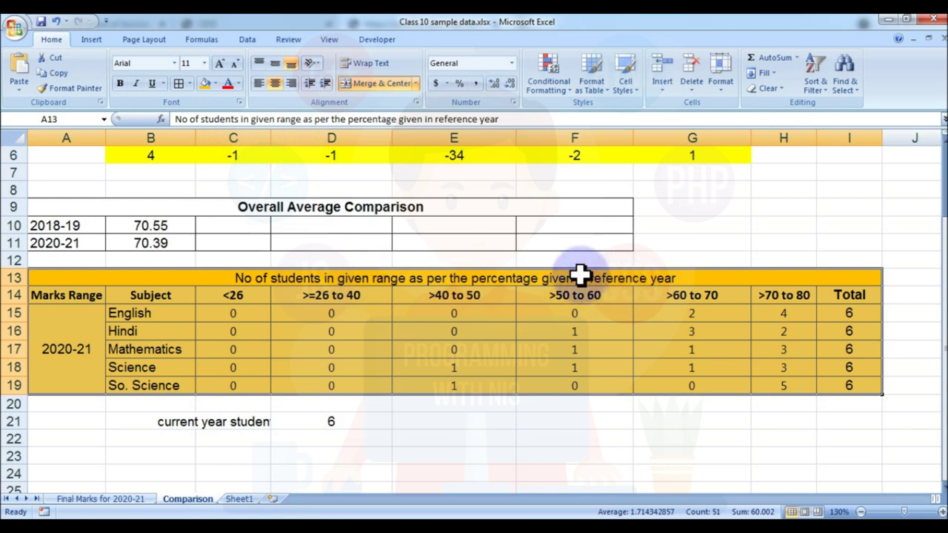
Append "according to cbse" to the student-count table heading in row 13.
left_click(689, 277)
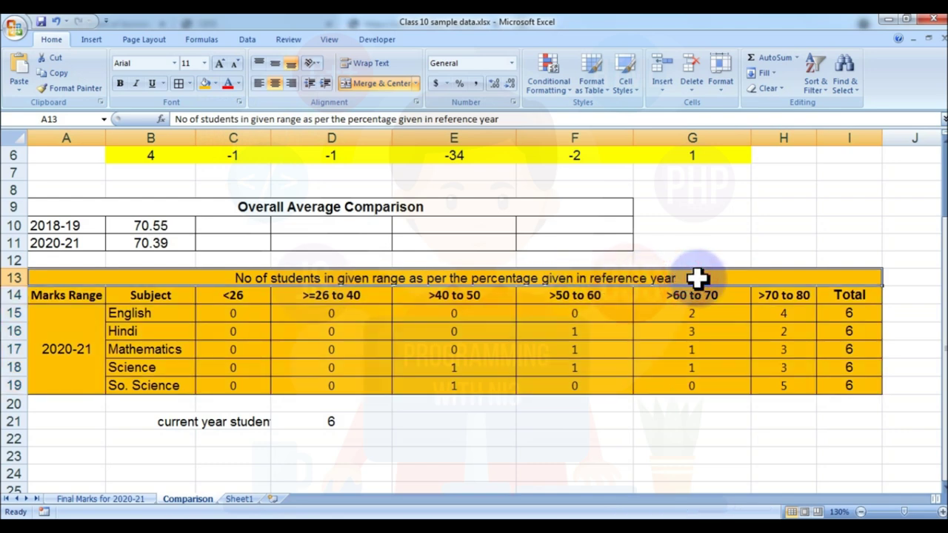
double_click(699, 278)
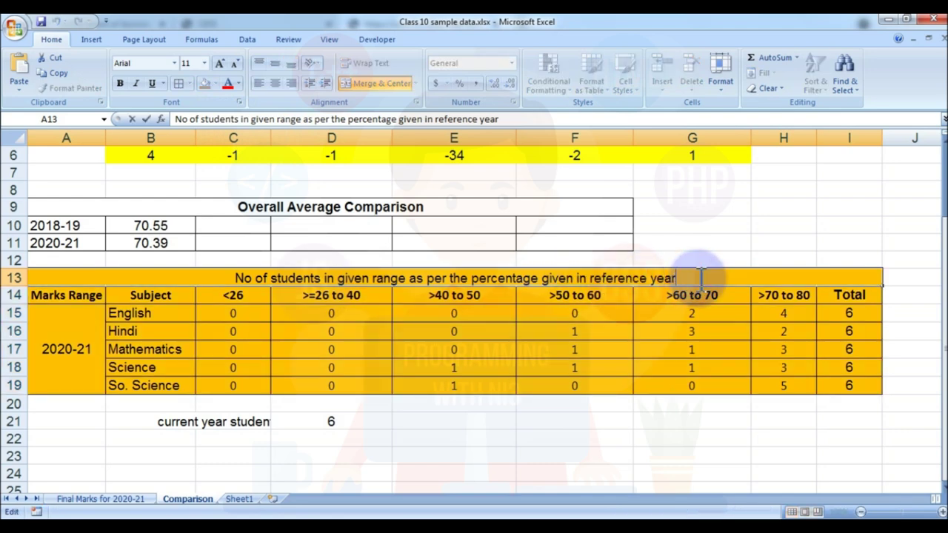
type("acc")
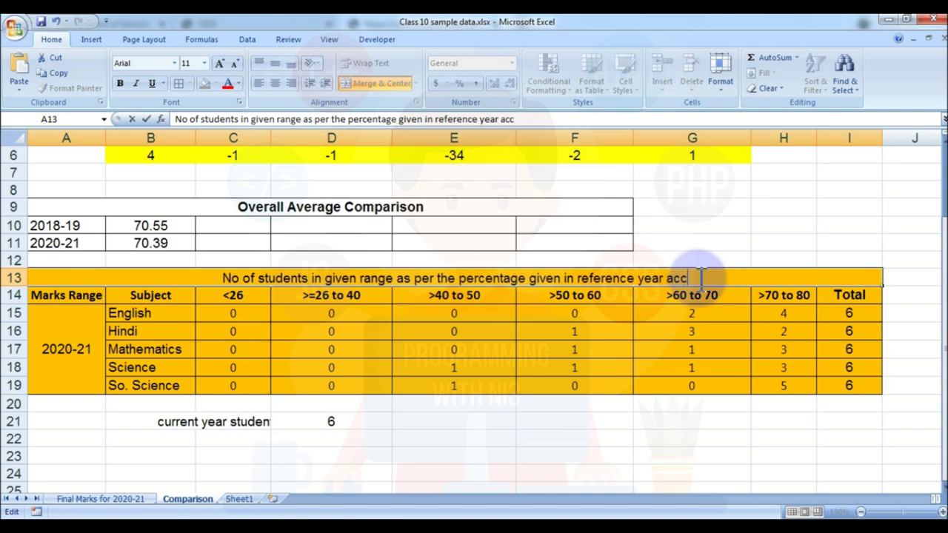
type("ording to cbse")
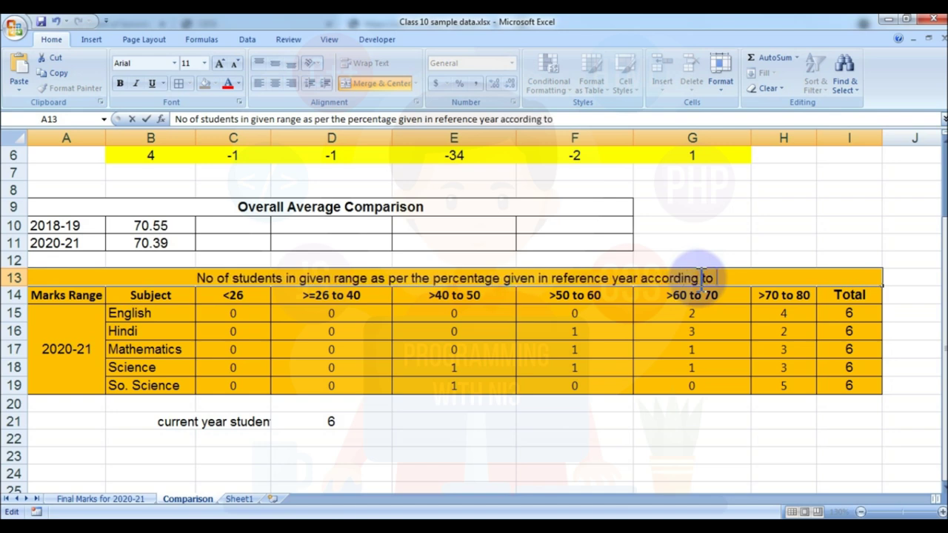
key("Return")
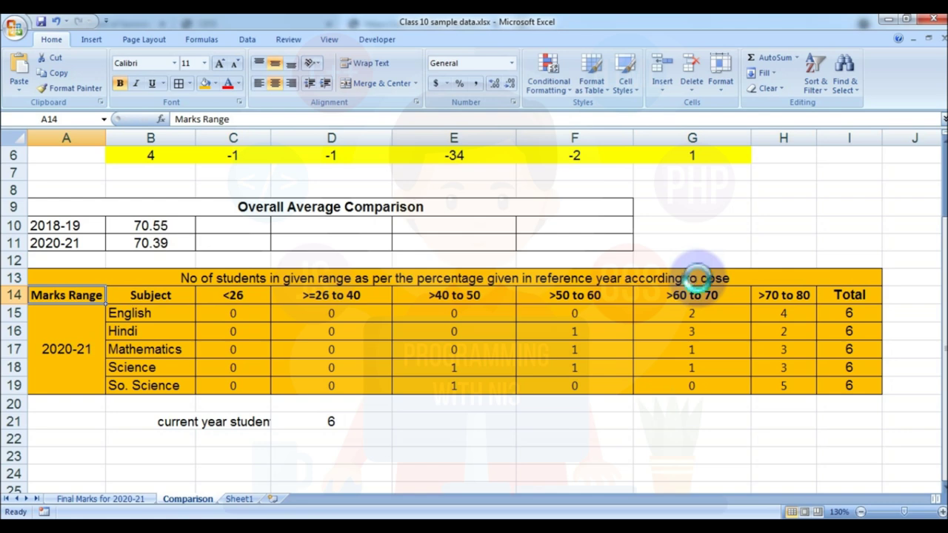
Clear the current year student label and its value from B21:D21.
left_click(257, 313)
left_click(742, 345)
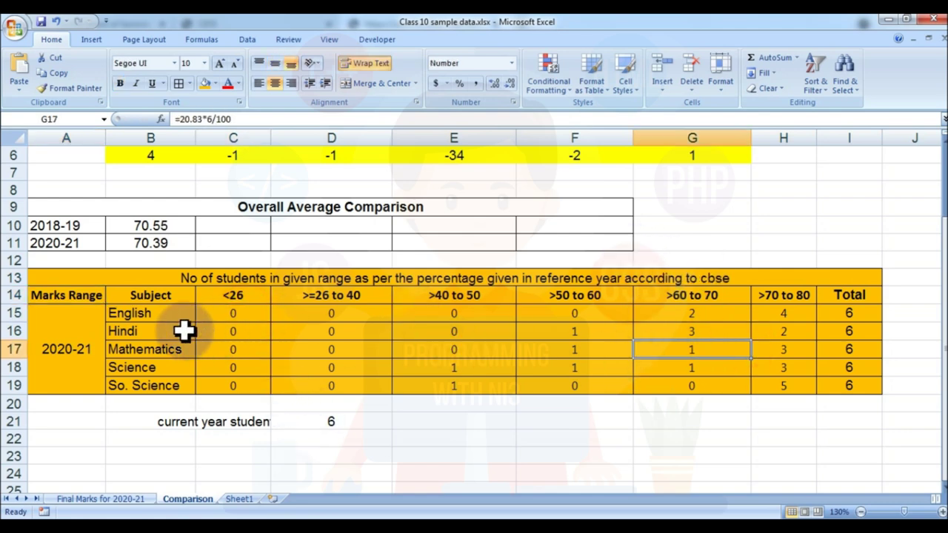
left_click_drag(178, 421, 332, 420)
key("Delete")
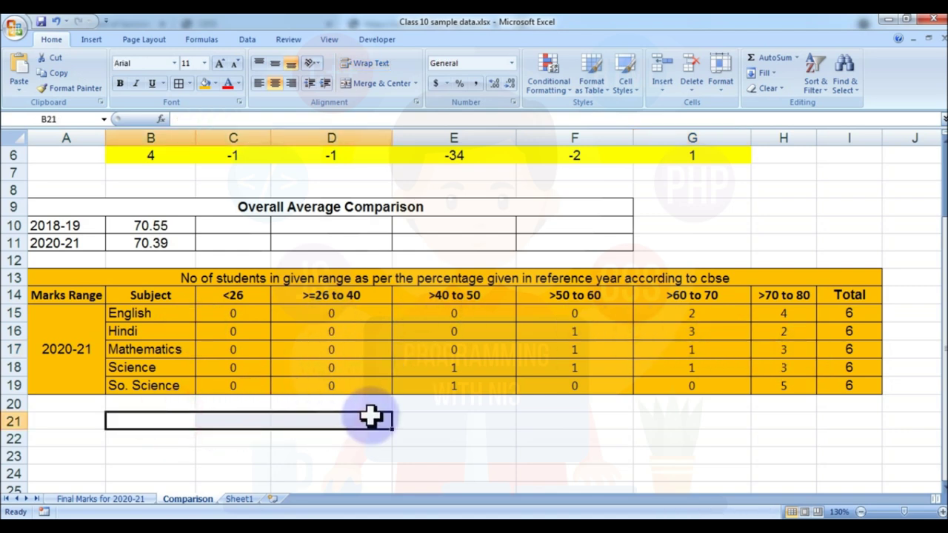
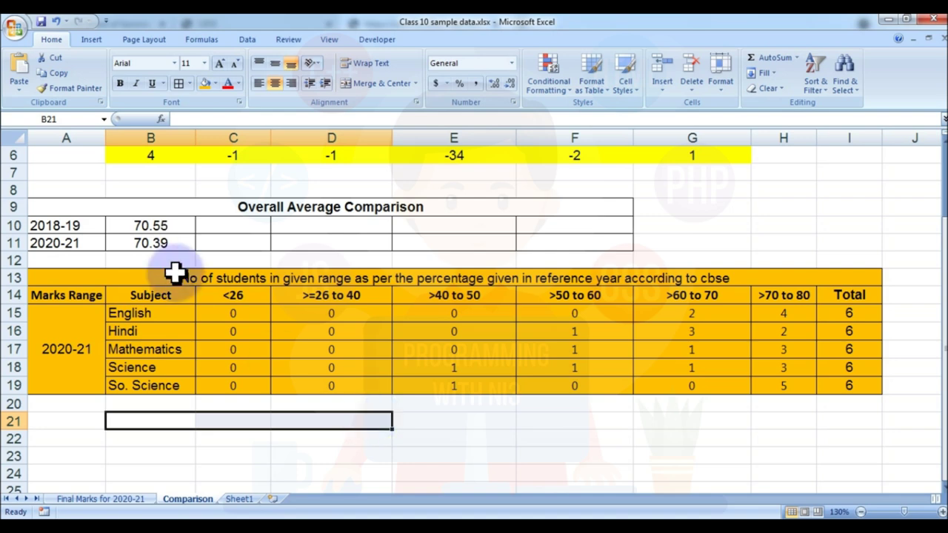
Save the workbook and view the finished average comparison and student-count tables.
scroll(173, 271, "up", 2)
key("ctrl+s")
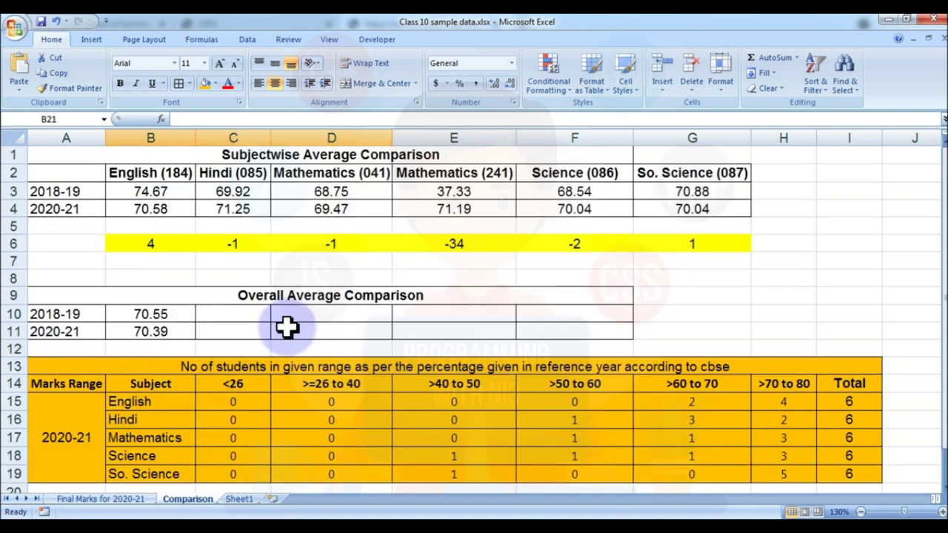
scroll(287, 326, "down", 4)
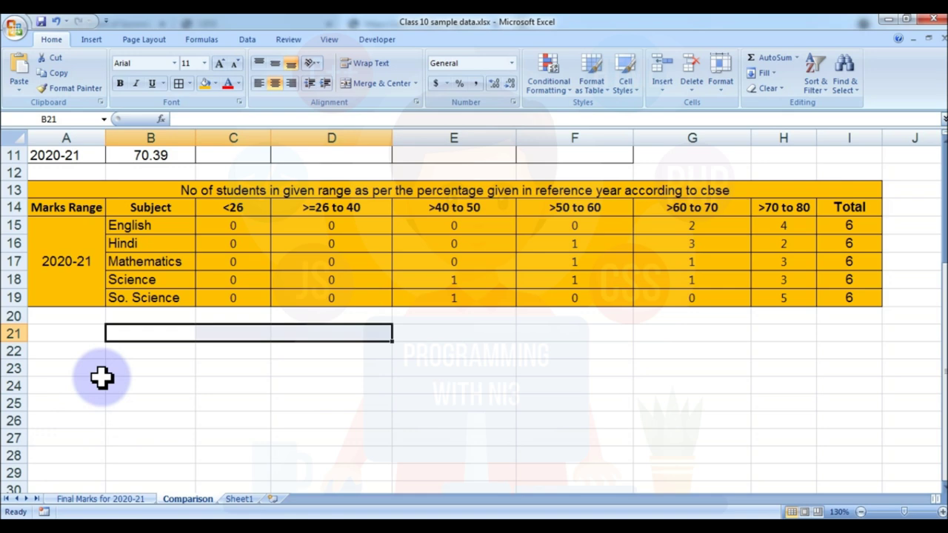
Review the English marks in C3:C8 on the Final Marks for 2020-21 sheet.
left_click(127, 366)
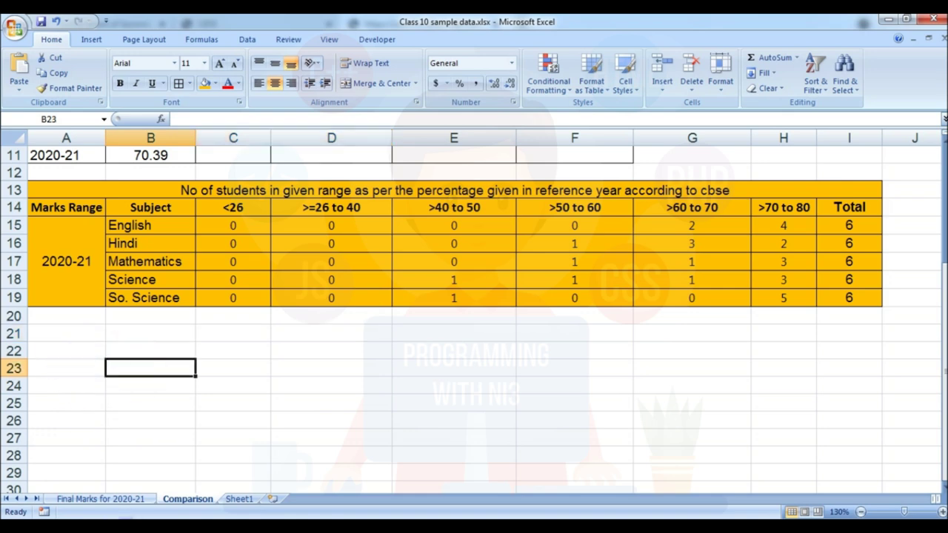
left_click(81, 499)
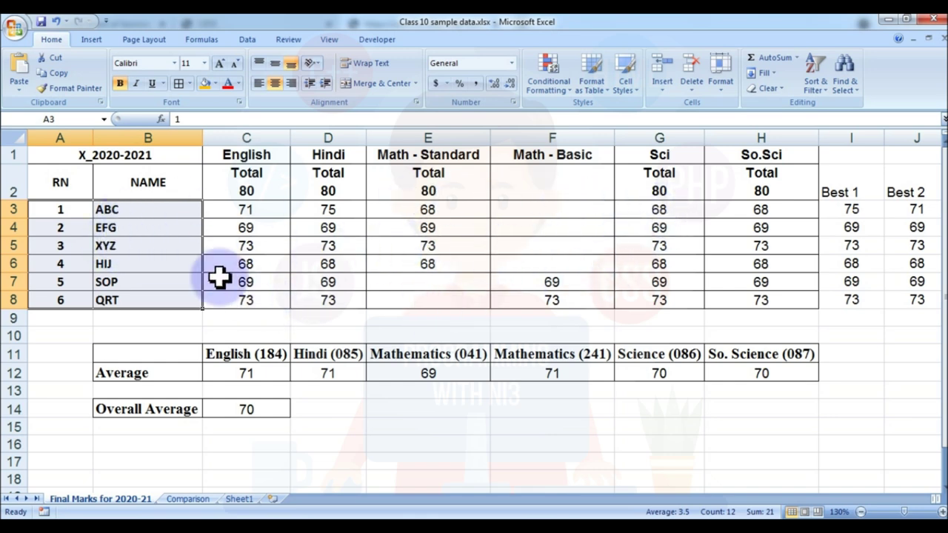
left_click_drag(245, 208, 247, 292)
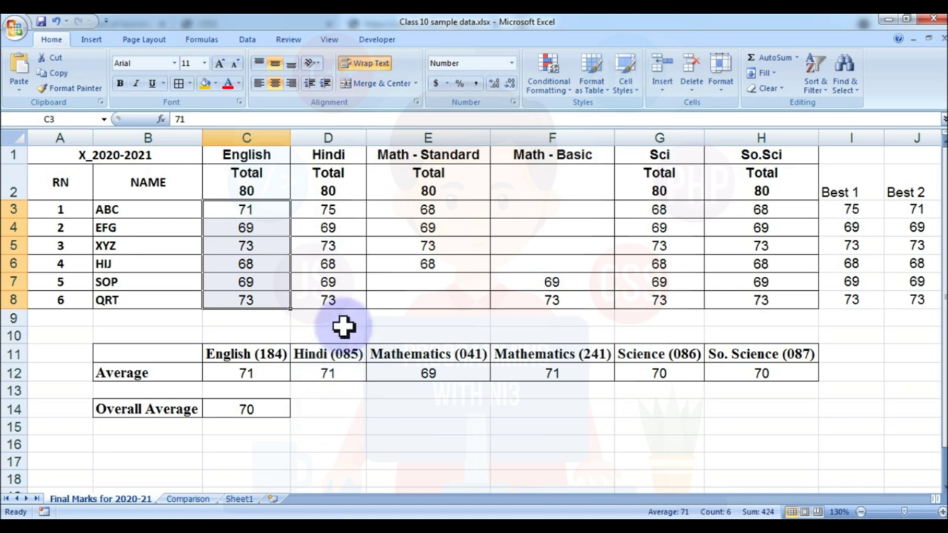
scroll(346, 355, "down", 2)
scroll(348, 374, "up", 2)
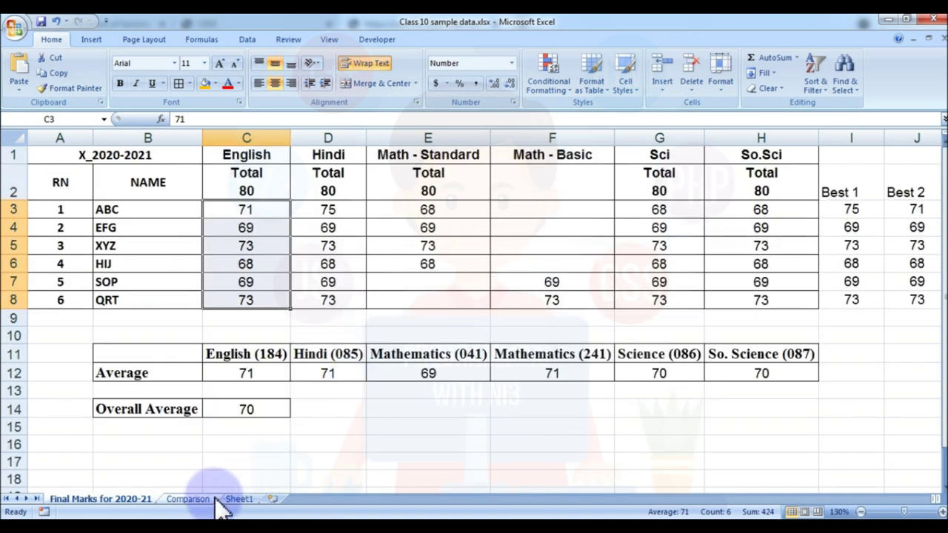
Duplicate the student-count table A13:I19 on the Comparison sheet, placing the copy below it starting at A22.
left_click(187, 500)
scroll(30, 272, "up", 2)
left_click_drag(29, 274, 646, 285)
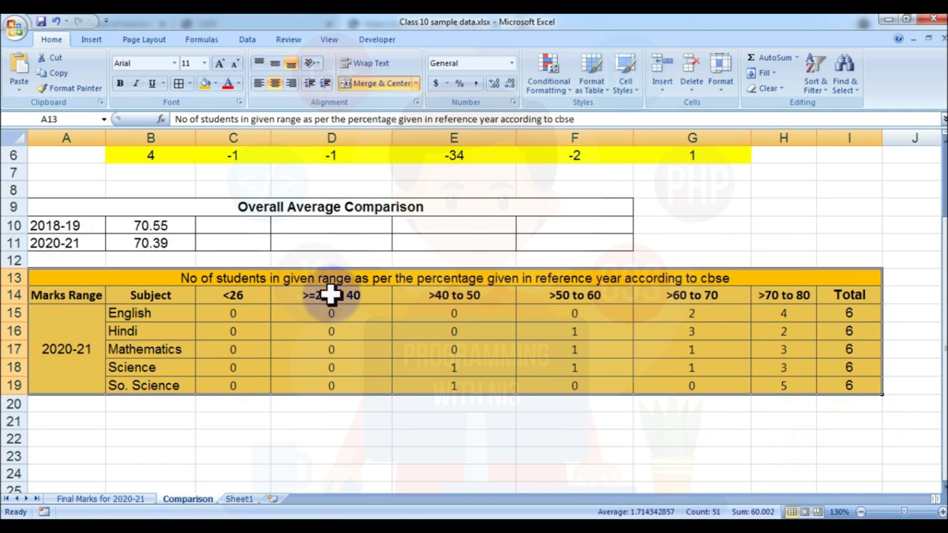
key("ctrl+c")
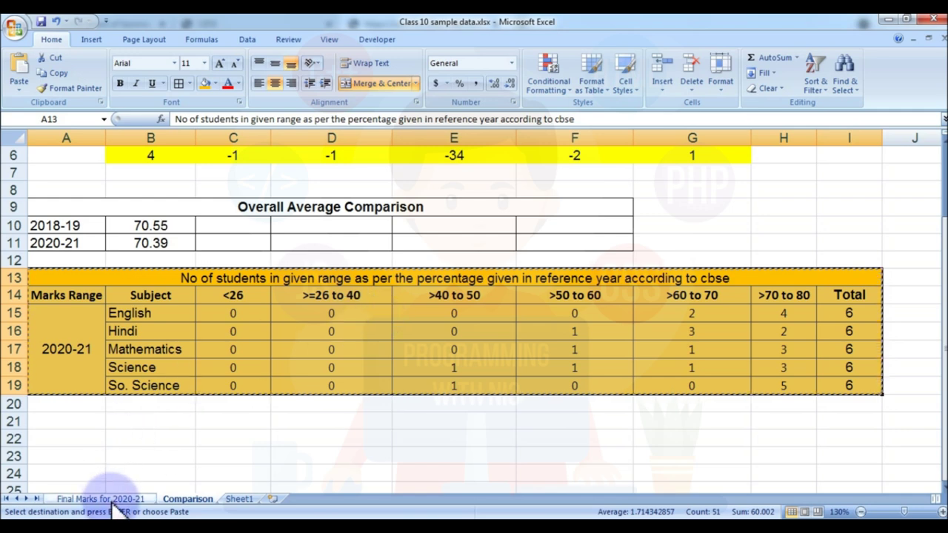
scroll(183, 417, "down", 2)
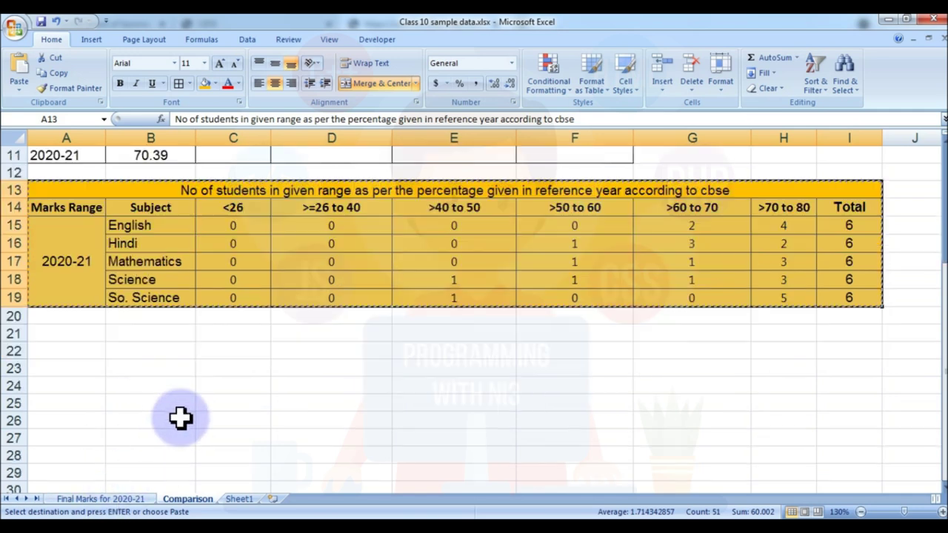
left_click(109, 498)
scroll(186, 402, "down", 2)
scroll(195, 412, "up", 2)
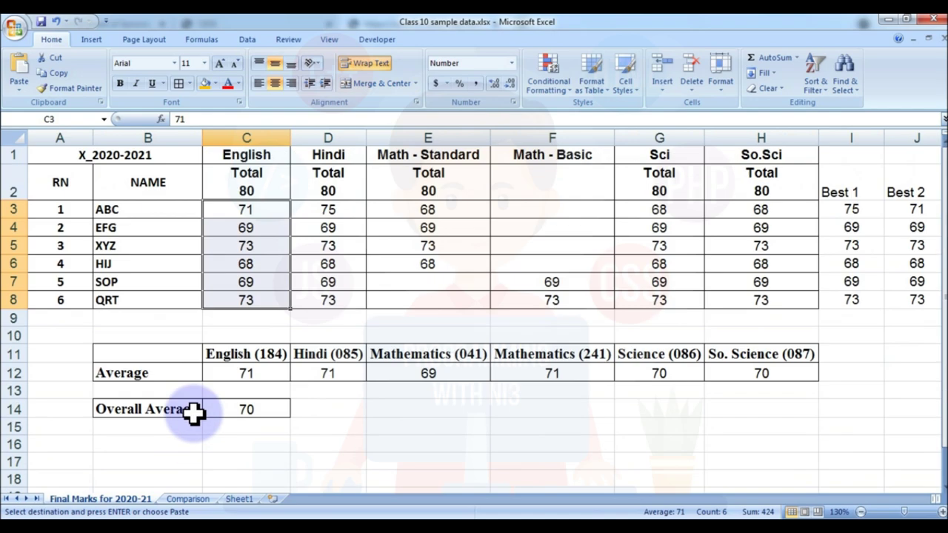
left_click(189, 499)
left_click(67, 349)
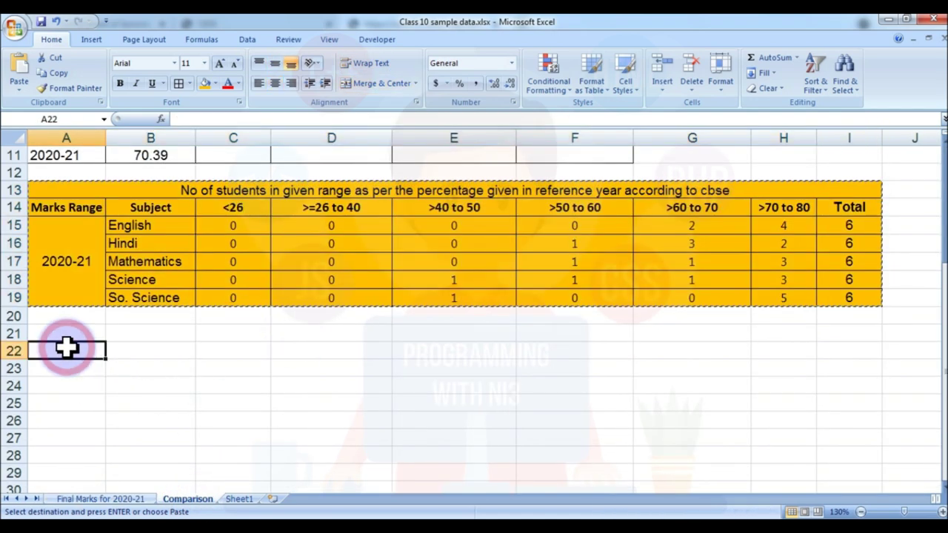
key("ctrl+v")
scroll(444, 356, "down", 2)
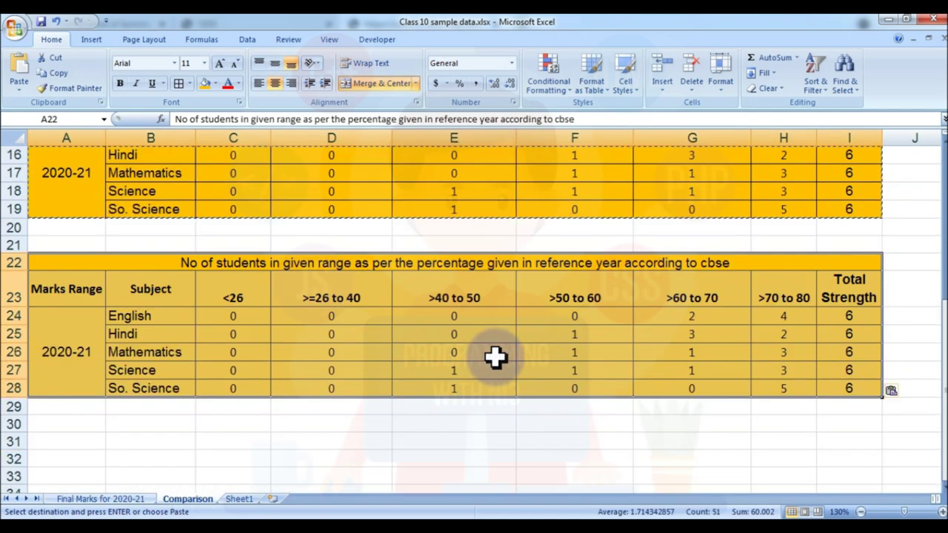
Change the copied table's heading in row 22 to "No of students in given range for current year".
left_click(490, 353)
left_click(366, 262)
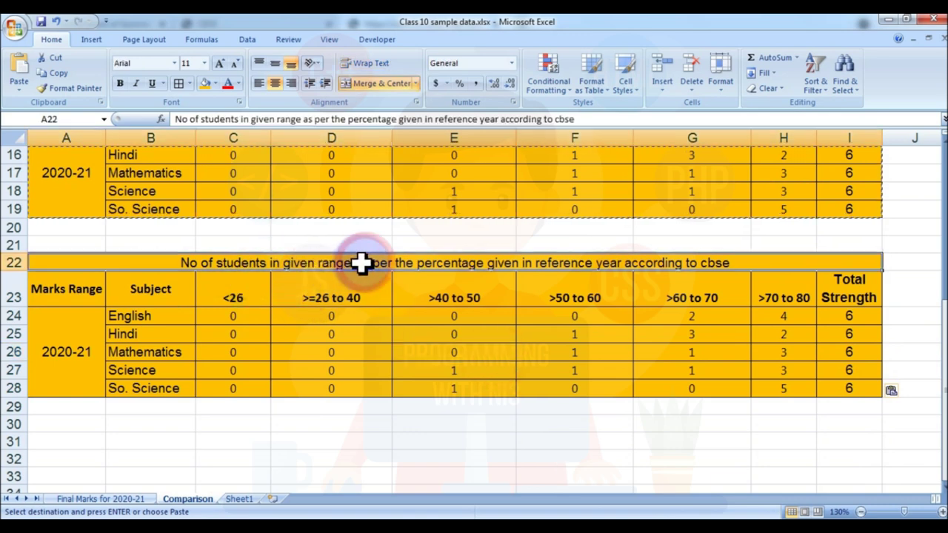
double_click(372, 263)
left_click_drag(356, 263, 754, 267)
key("BackSpace")
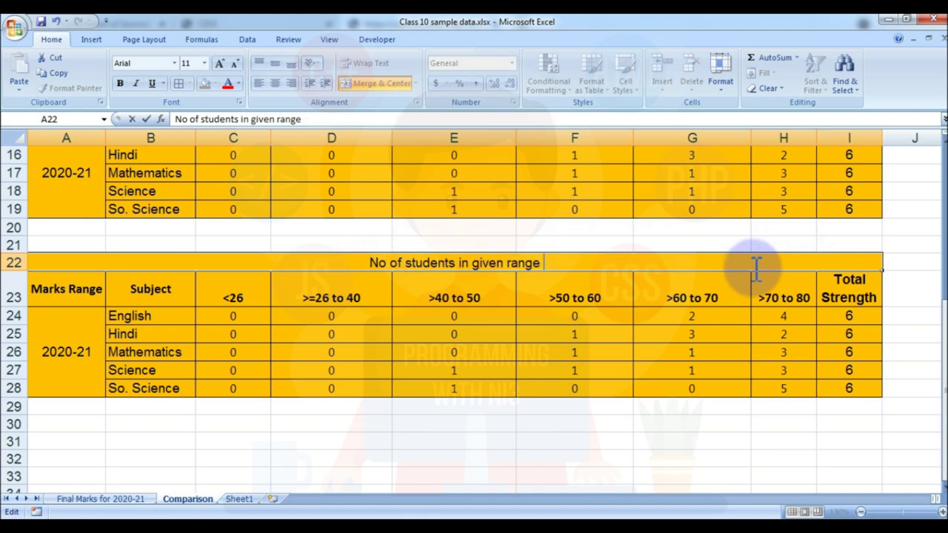
type("for current year")
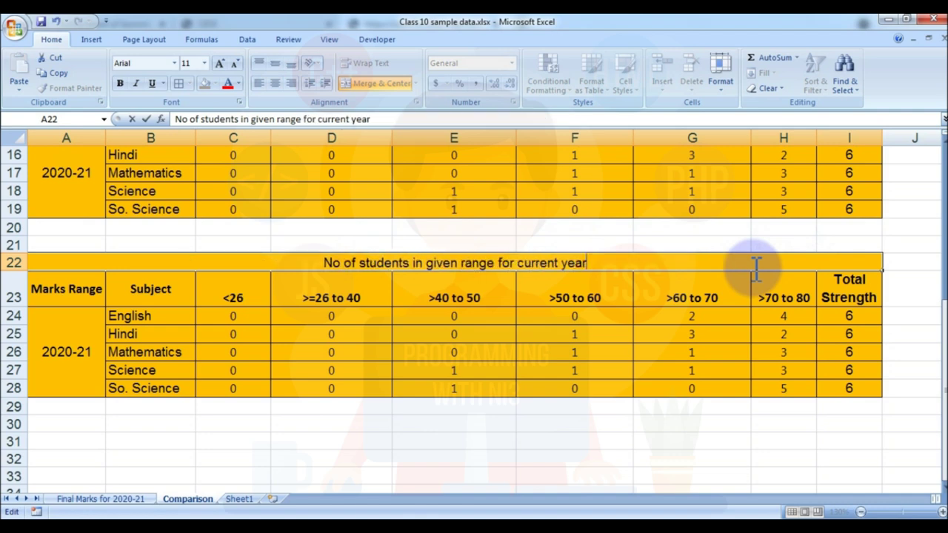
key("Return")
left_click(752, 267)
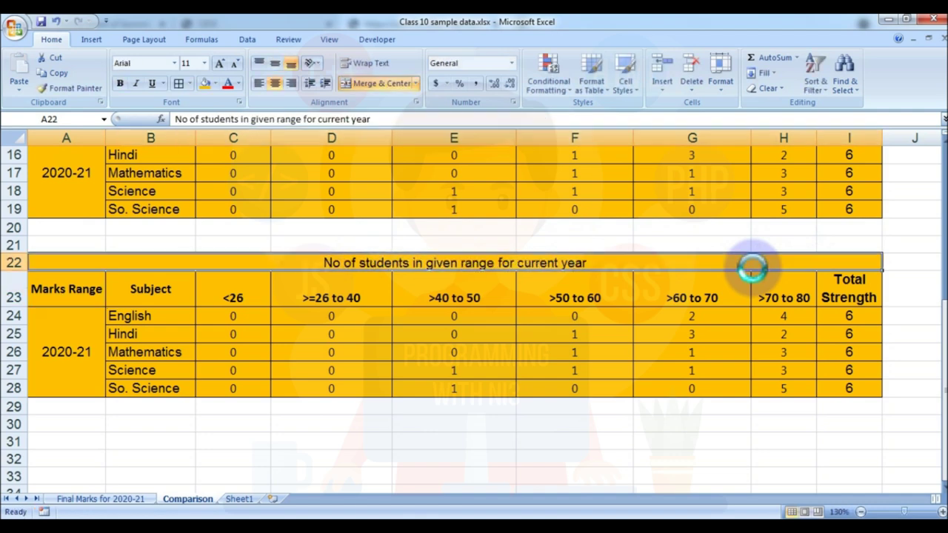
Fill the copied table A22:I28 with the standard light green colour.
left_click_drag(57, 259, 806, 370)
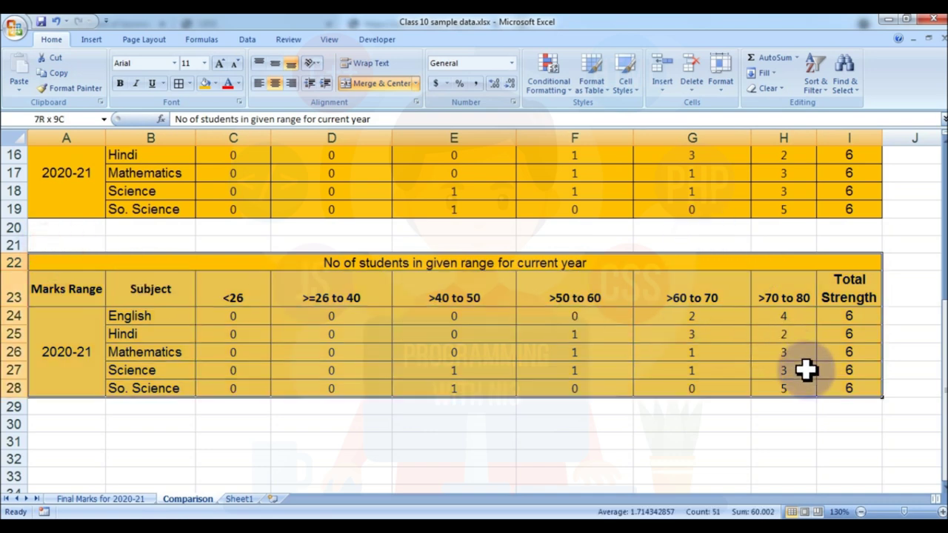
left_click(215, 83)
left_click(252, 188)
left_click(442, 334)
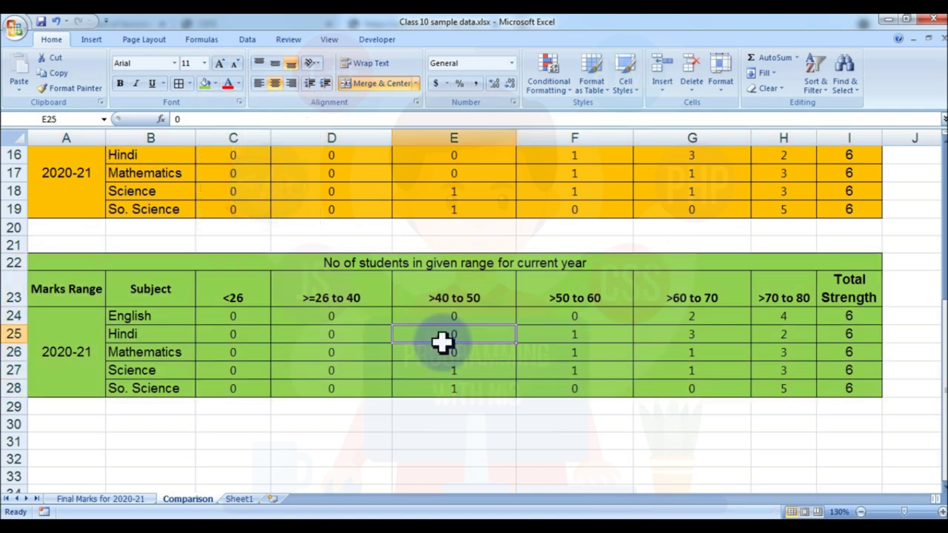
left_click(443, 342)
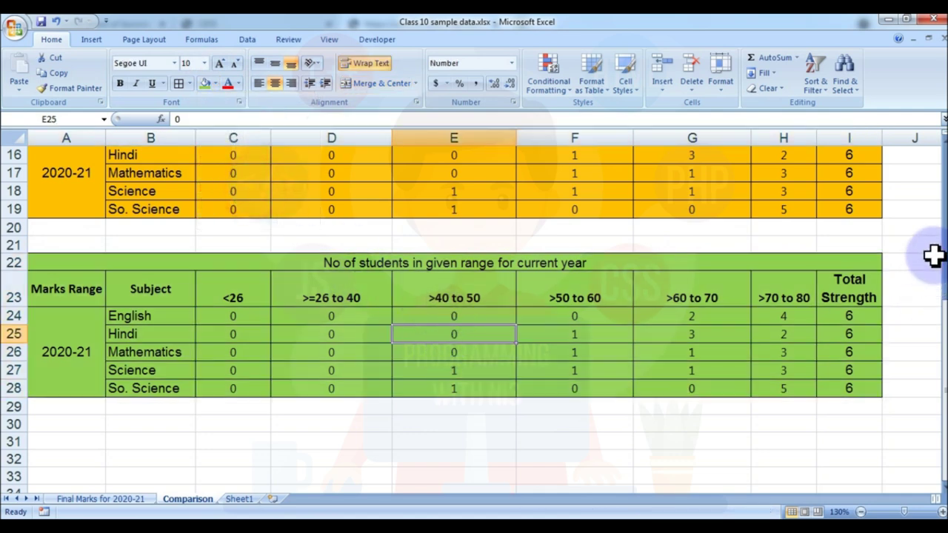
Widen the Total Strength column so its heading fits on one line, and set the orange table's year label to 2019.
left_click_drag(47, 285, 870, 282)
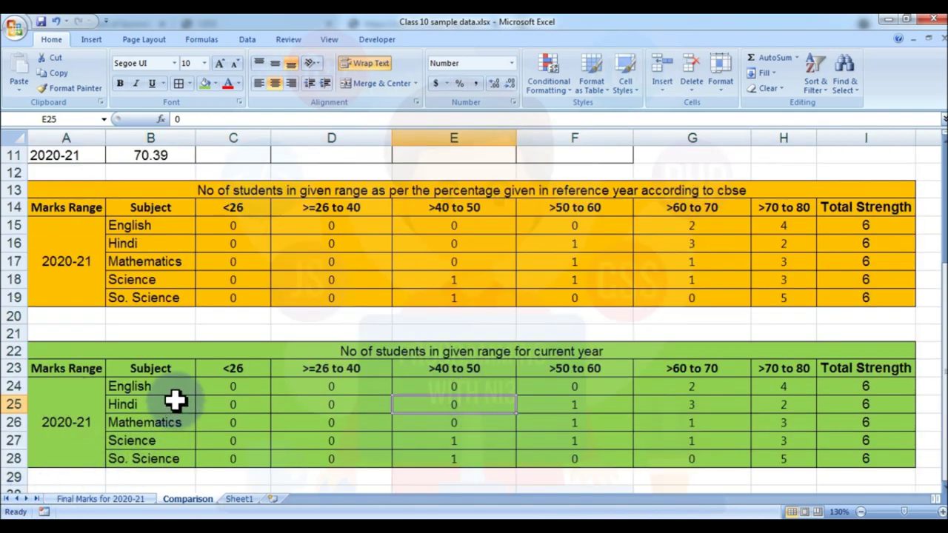
double_click(78, 255)
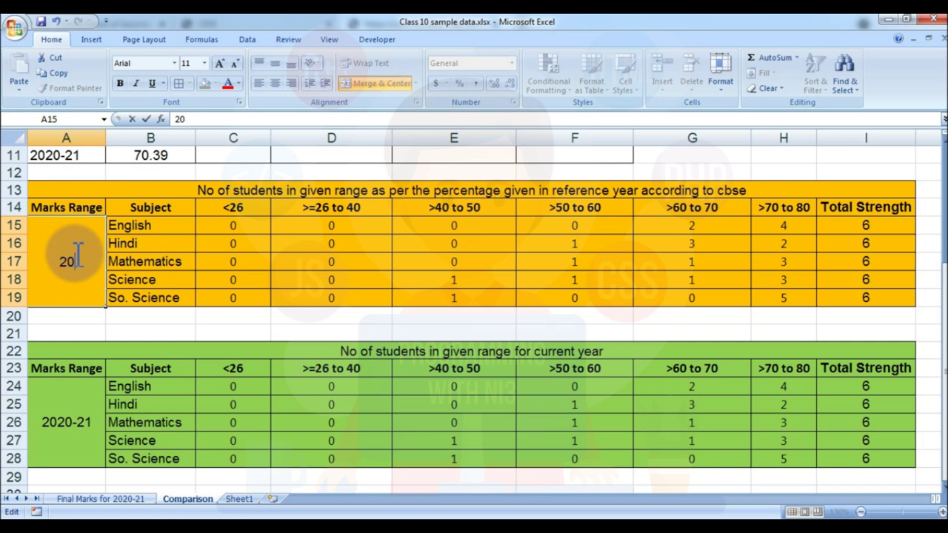
key("Return")
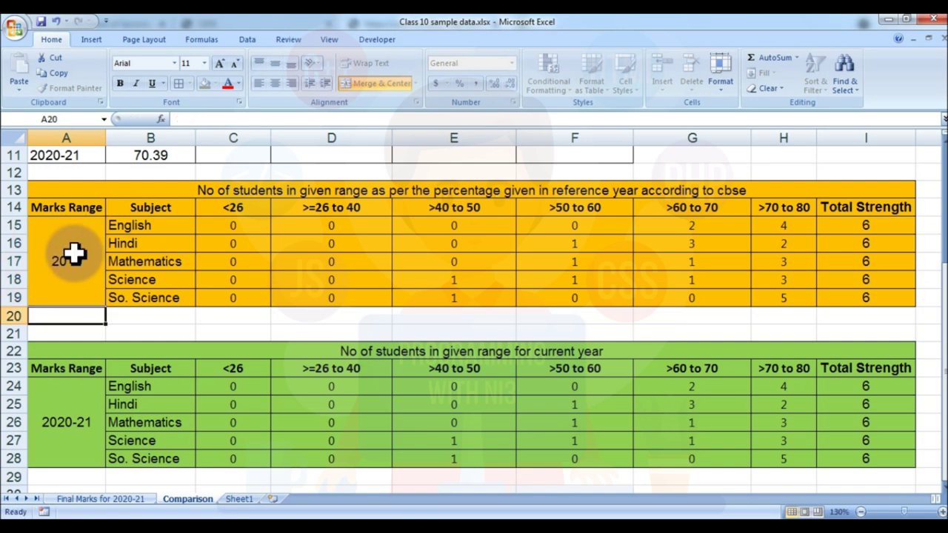
Set the merged year label of the green current-year table to 2021.
key("Down")
key("Down")
key("Down")
key("Down")
key("F2")
key("BackSpace")
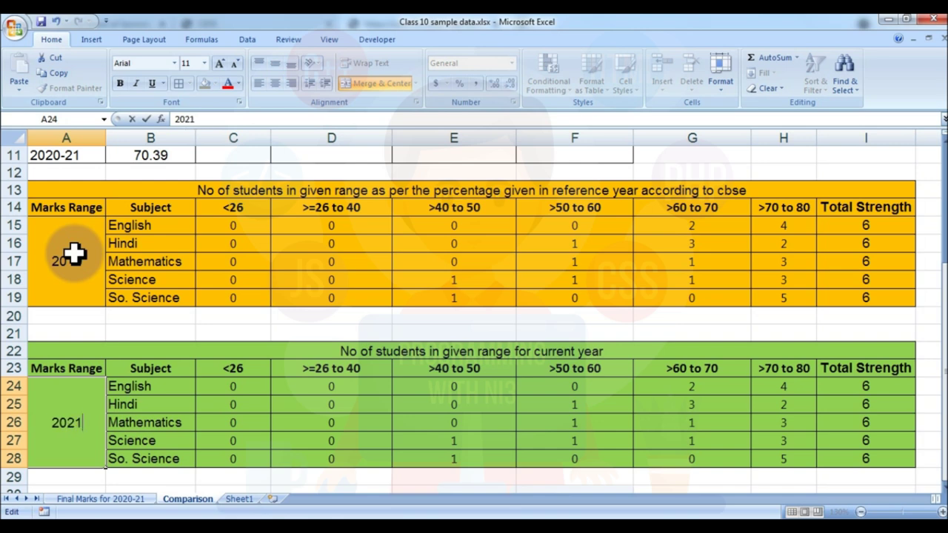
key("Return")
key("Up")
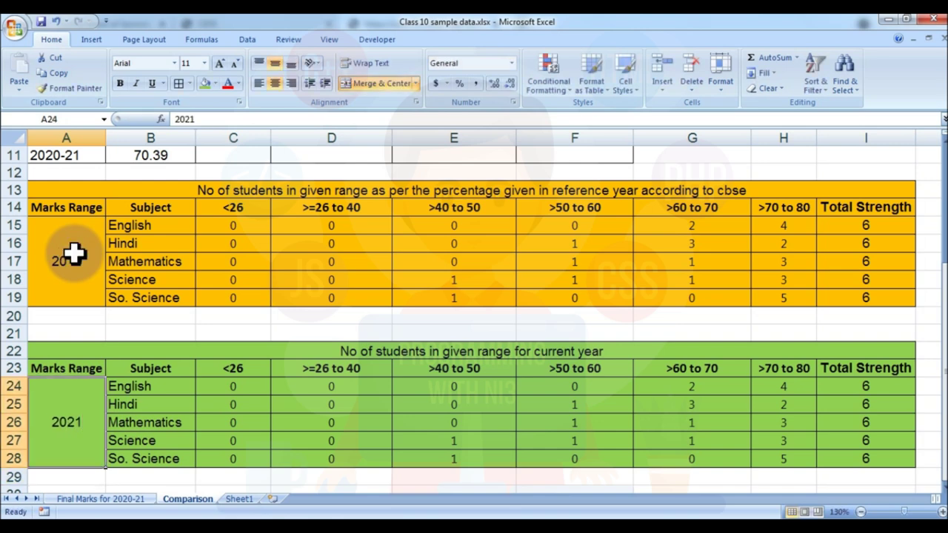
Change the orange table's merged year label to "2021 as per 2019" and wrap its text within the cell.
key("Right")
key("Right")
key("Up")
key("Up")
key("Up")
key("Up")
key("Up")
key("Up")
key("Up")
key("Up")
key("Up")
key("Up")
key("Up")
key("Up")
key("Left")
key("Left")
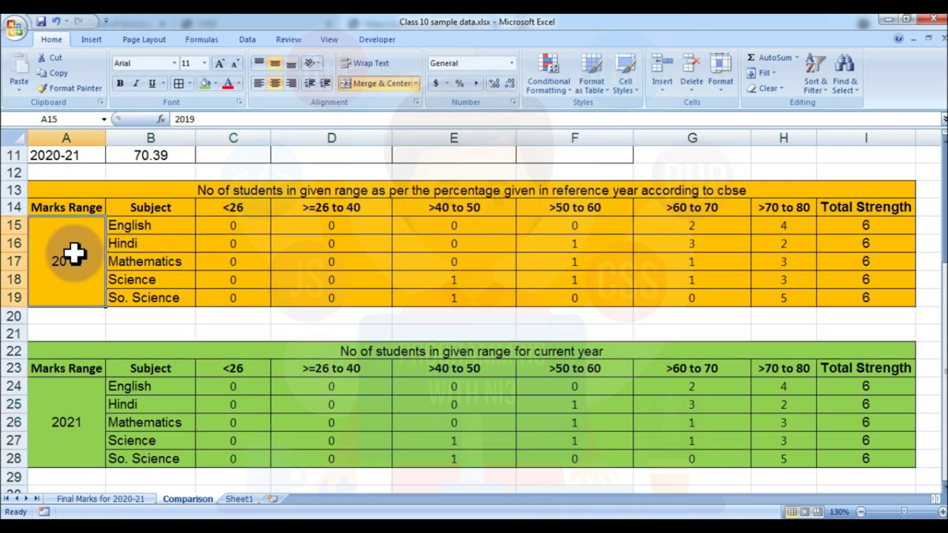
double_click(74, 254)
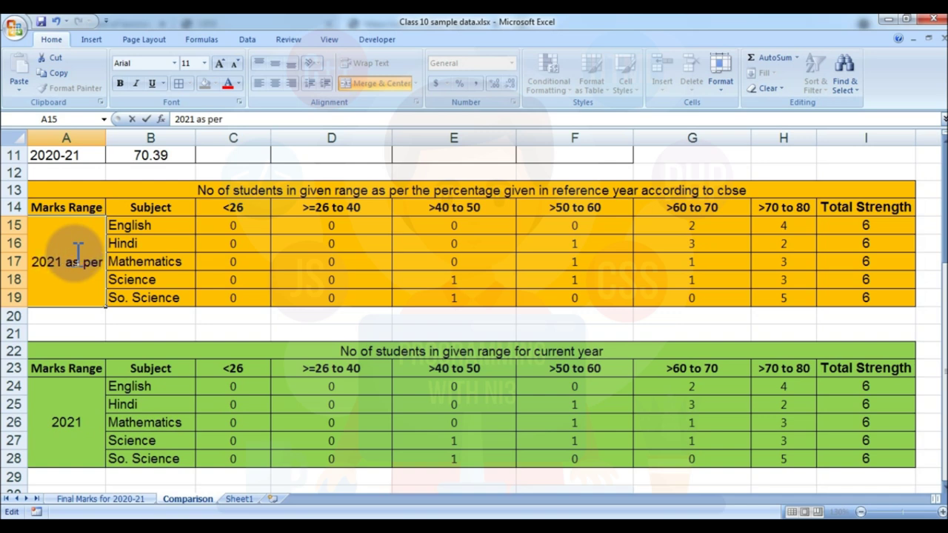
type("9")
key("Return")
left_click(74, 254)
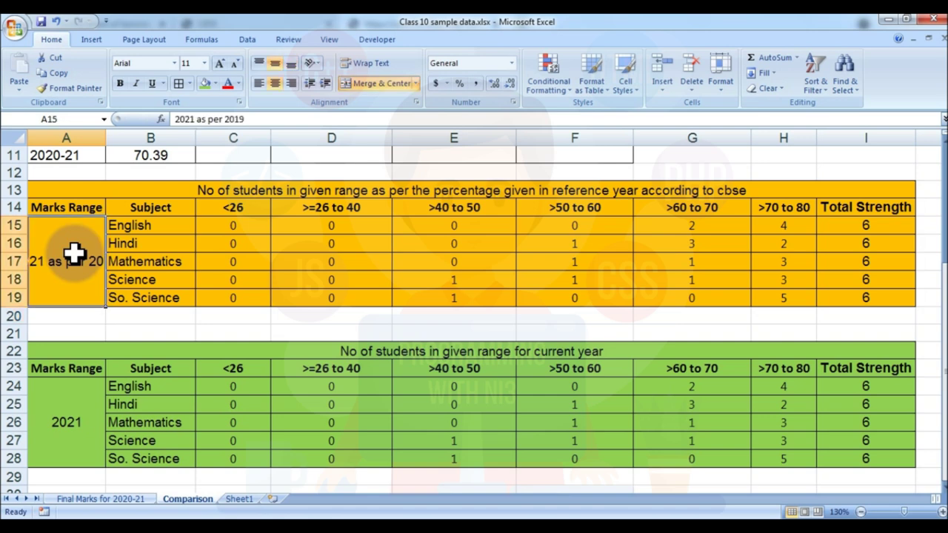
left_click(378, 63)
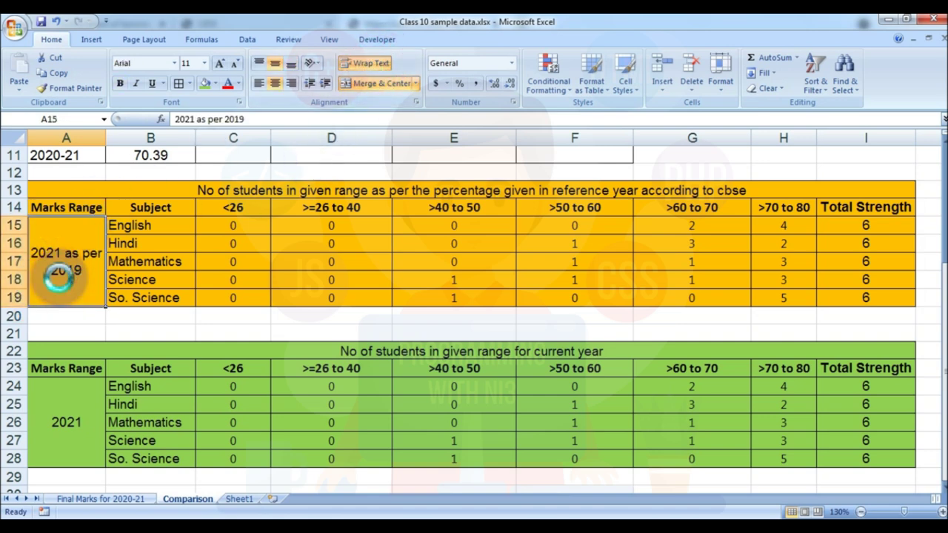
Compare the year label and subject rows of the green table with those of the orange table.
left_click(71, 420)
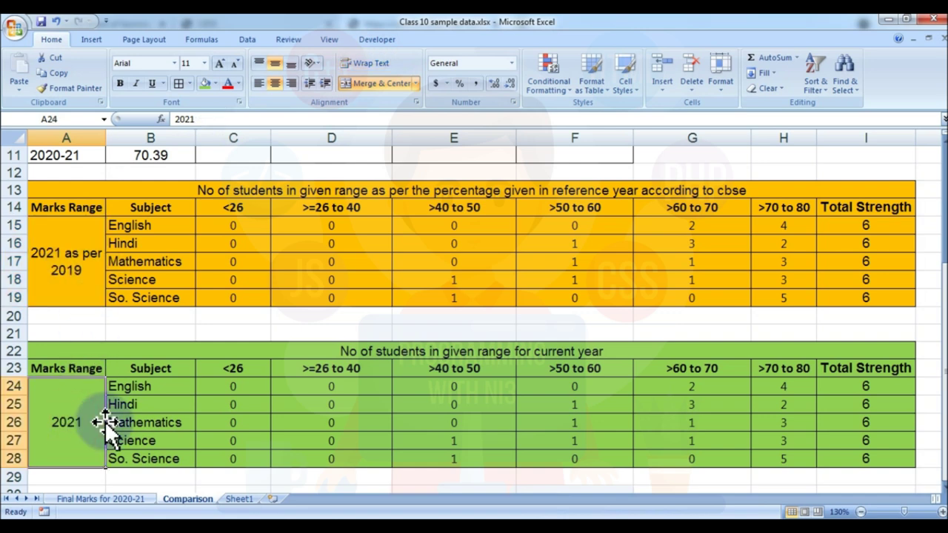
key("Right")
key("Right")
key("Right")
key("Right")
key("Left")
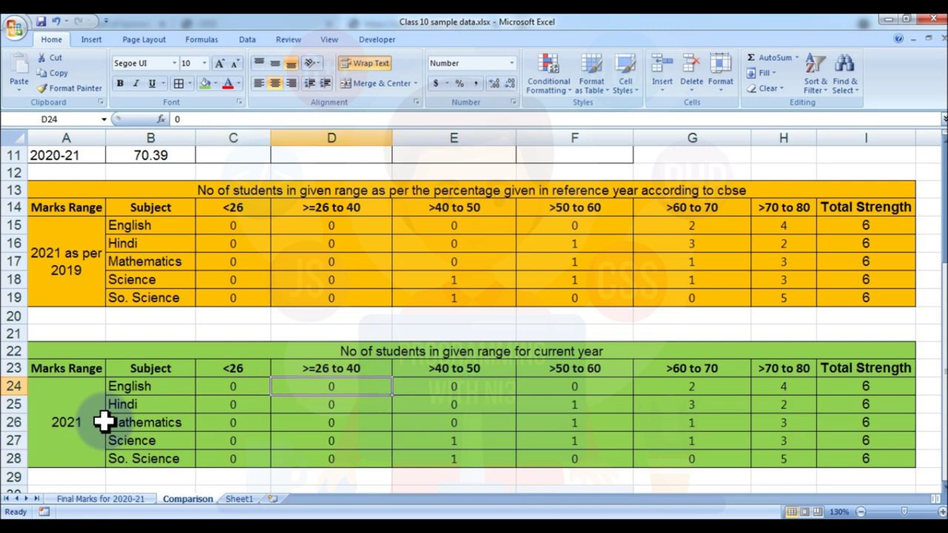
key("Left")
key("Left")
key("Up")
key("Up")
key("Up")
key("Up")
key("Up")
key("Up")
key("Up")
key("Up")
key("Up")
key("Up")
key("Down")
key("Down")
key("Down")
key("Down")
key("Down")
key("Down")
key("Down")
key("Down")
key("Down")
key("Down")
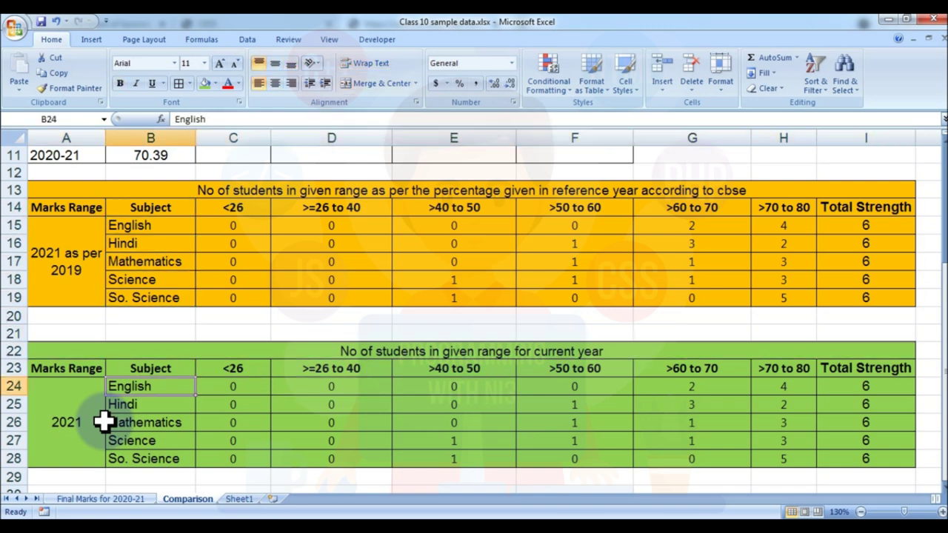
Clear the student counts in C24:H28 of the green table, keeping the Total Strength column.
key("Right")
key("Right")
key("Left")
key("Down")
key("Down")
key("Up")
key("Up")
key("Down")
key("Down")
key("Down")
key("Up")
key("Up")
key("Up")
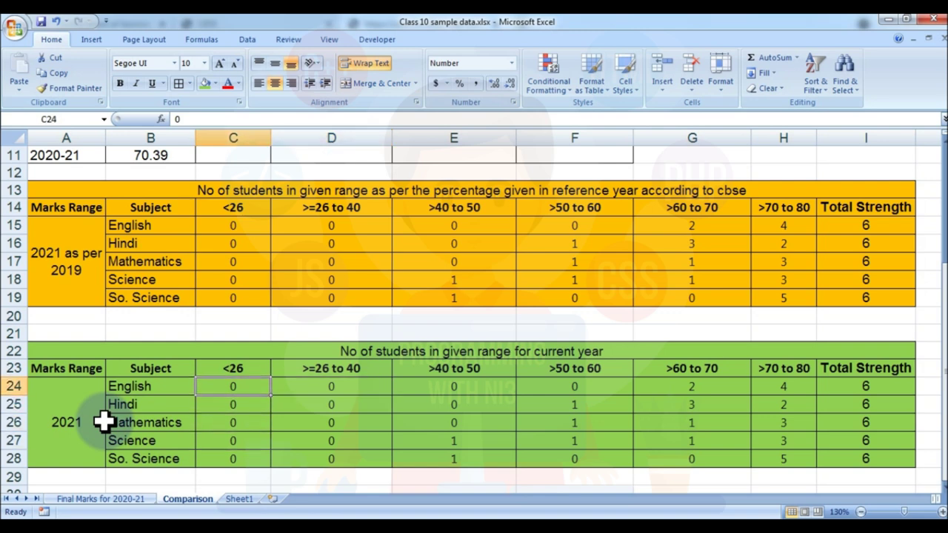
key("shift+Down")
key("shift+Down")
key("shift+Down")
key("shift+Down")
key("shift+Right")
key("shift+Right")
key("shift+Right")
key("shift+Right")
key("shift+Right")
key("shift+Right")
key("shift+Right")
key("shift+Right")
key("shift+Left")
key("shift+Left")
key("shift+Left")
key("Delete")
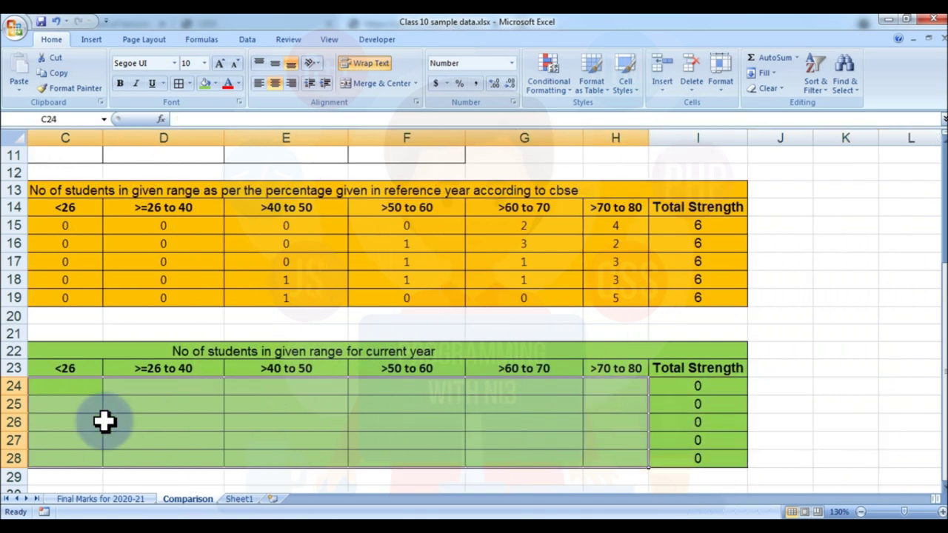
Review the orange table's subject rows and range counts against the matching cells of the green table.
key("Left")
key("Left")
key("Right")
key("Right")
key("Right")
key("Left")
key("Left")
key("Up")
key("Up")
key("Up")
key("Up")
key("Up")
key("Up")
key("Up")
key("Up")
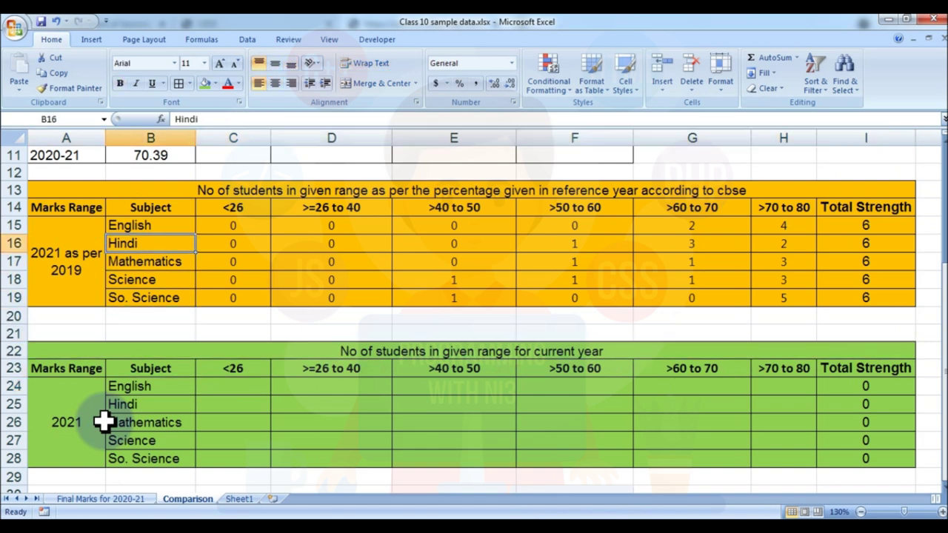
key("Up")
key("Right")
key("Right")
key("Down")
key("Up")
key("Down")
key("Down")
key("Down")
key("Down")
key("Down")
key("Down")
key("Down")
key("Down")
key("Down")
key("Down")
key("Down")
key("Down")
key("Down")
key("Down")
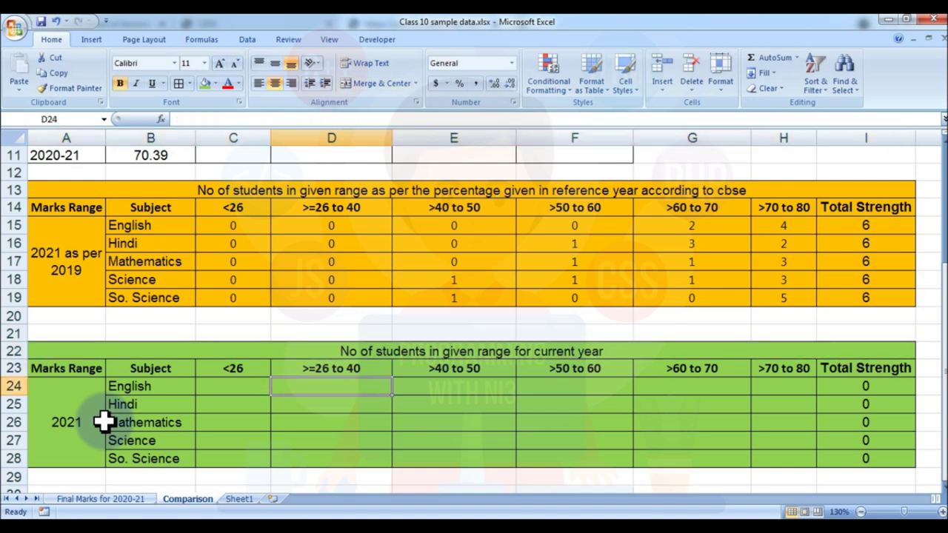
key("Up")
key("Up")
key("Up")
key("Up")
key("Up")
key("Up")
key("Up")
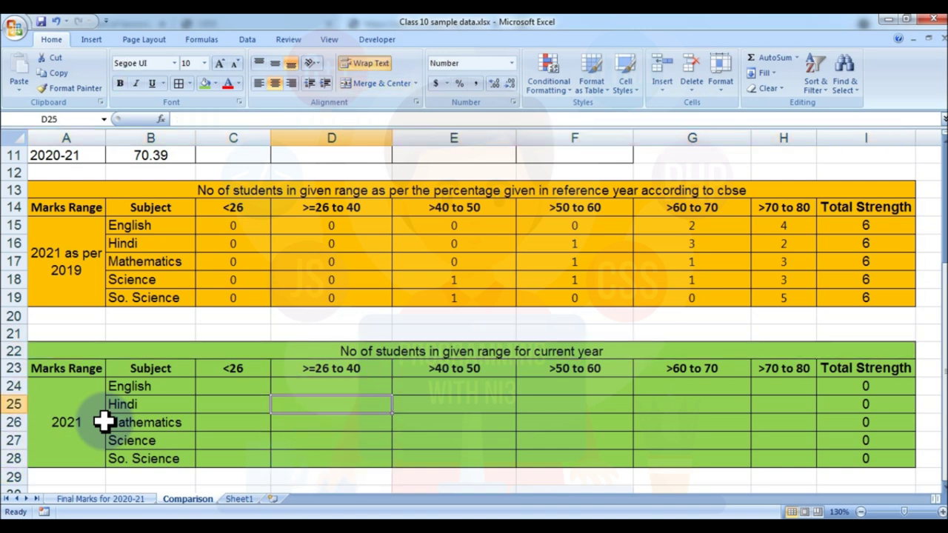
key("Up")
key("Up")
key("Up")
key("Up")
key("Up")
key("Up")
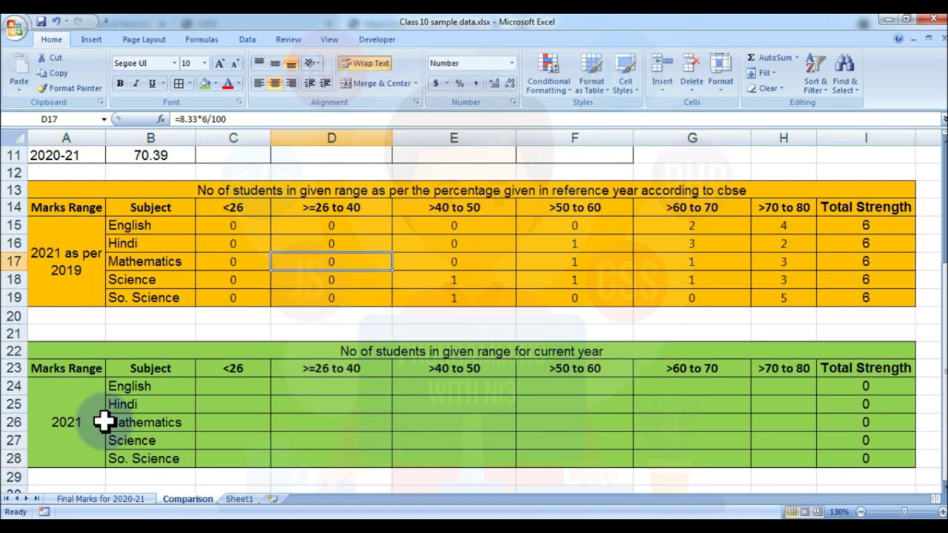
Examine the orange table's student counts across the subject rows and marks ranges.
key("Down")
key("Down")
key("Down")
key("Down")
key("Up")
key("Up")
key("Up")
key("Up")
key("Right")
key("Right")
key("Left")
key("Right")
key("Right")
key("Right")
key("Left")
key("Left")
key("Left")
key("Left")
key("Left")
key("Right")
key("Right")
key("Right")
key("Down")
key("Down")
key("Down")
key("Down")
key("Down")
key("Down")
key("Down")
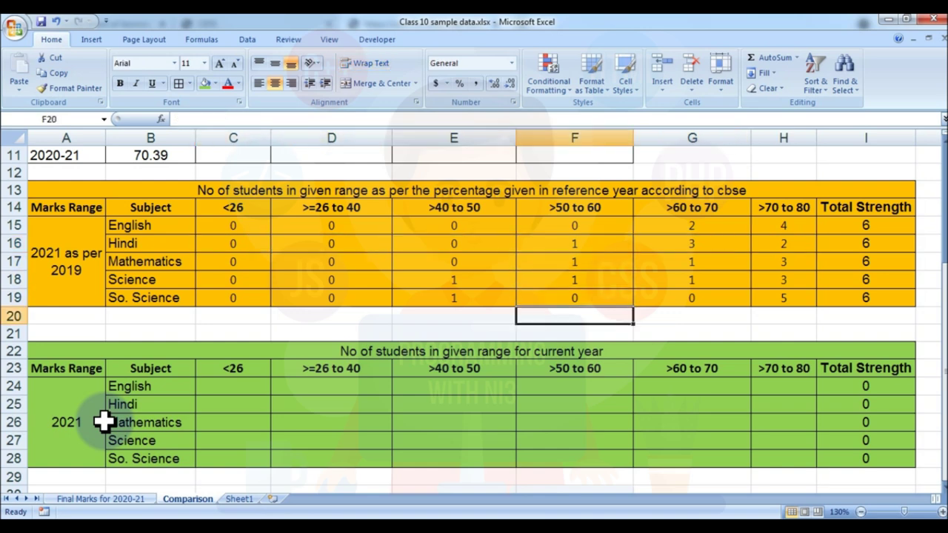
Look over the green table's empty <26 column and its subject list in B24:B28.
key("Left")
key("Left")
key("Left")
key("Down")
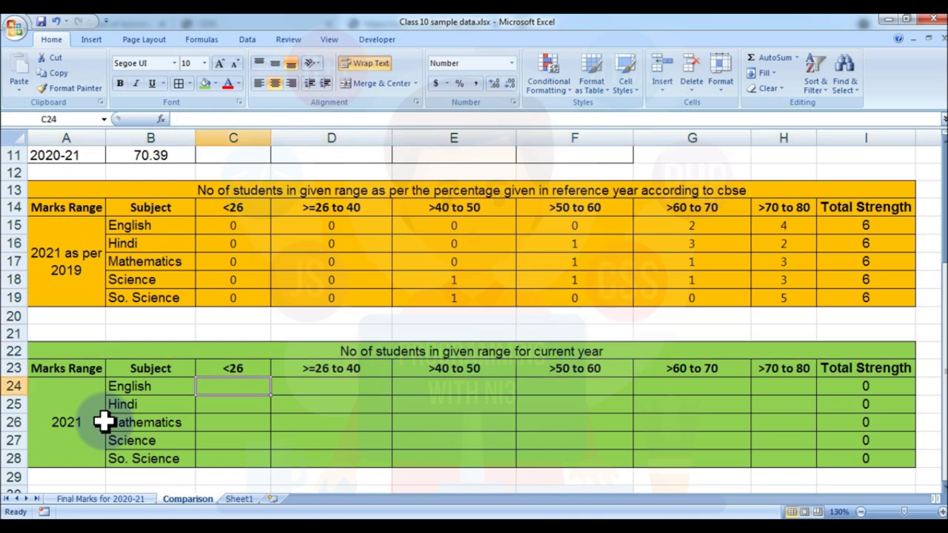
scroll(216, 252, "down", 2)
scroll(216, 252, "up", 2)
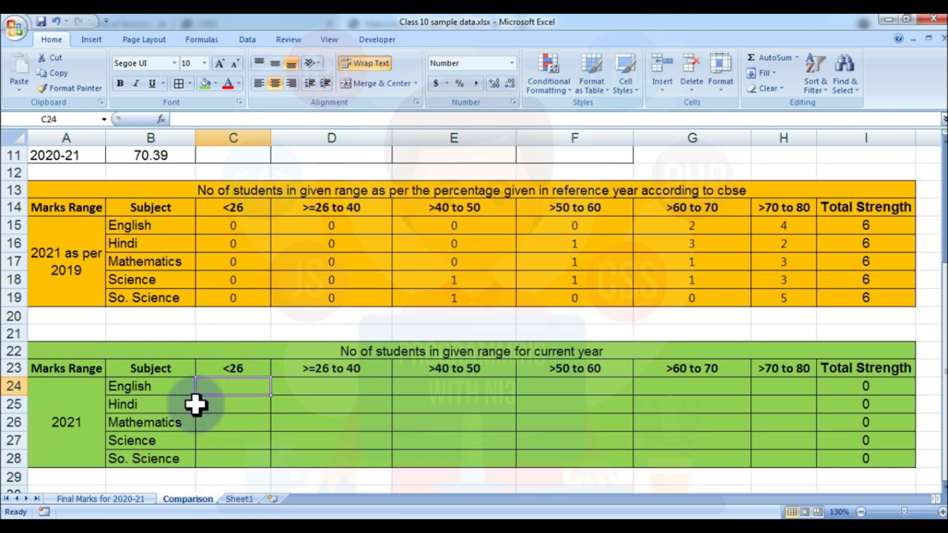
left_click(122, 387)
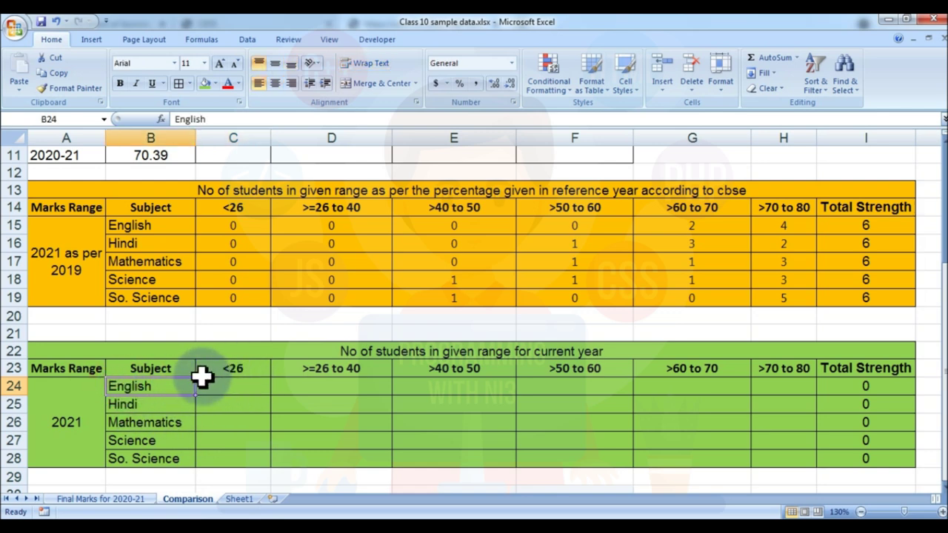
left_click_drag(152, 383, 152, 458)
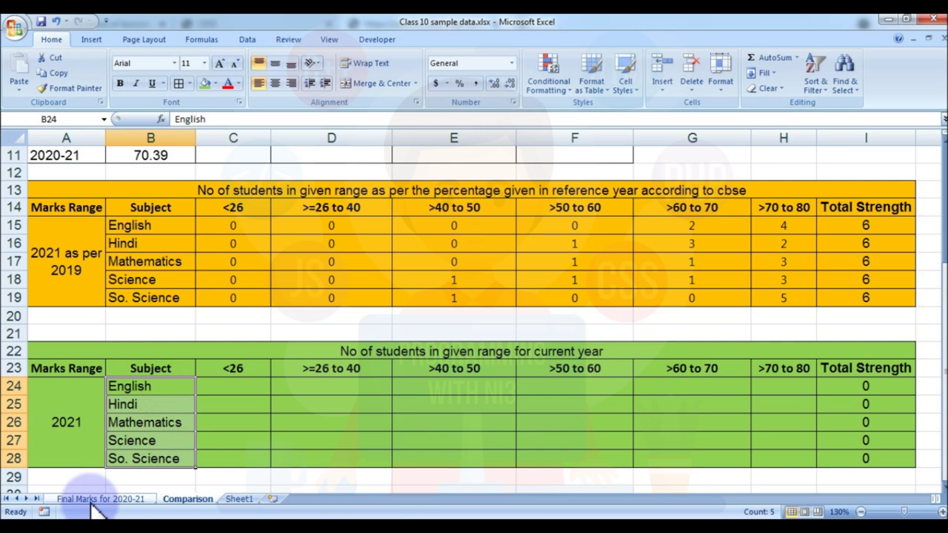
On the Final Marks for 2020-21 sheet, set up a Less Than highlight rule with value 26 for the marks in C3:H8.
left_click(96, 500)
left_click_drag(241, 209, 758, 299)
left_click(760, 299)
left_click_drag(252, 209, 756, 297)
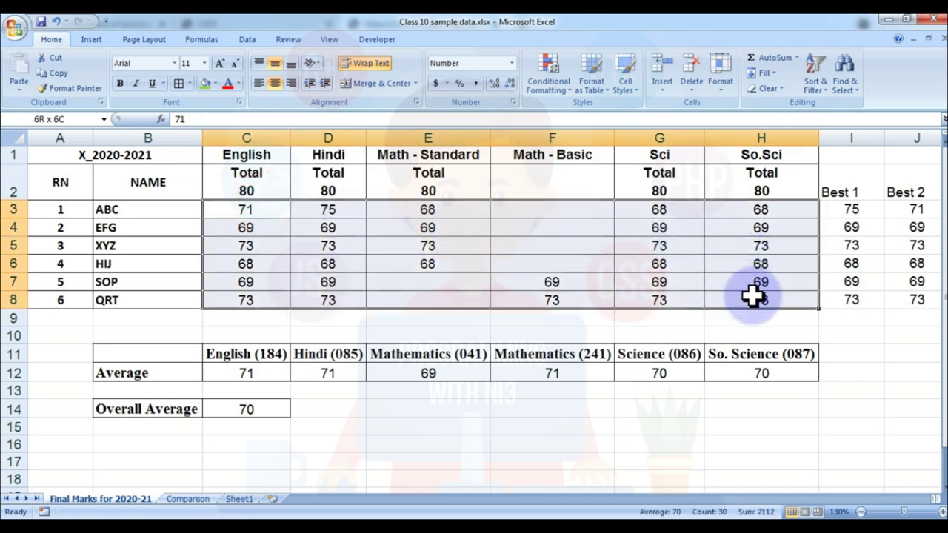
left_click(546, 83)
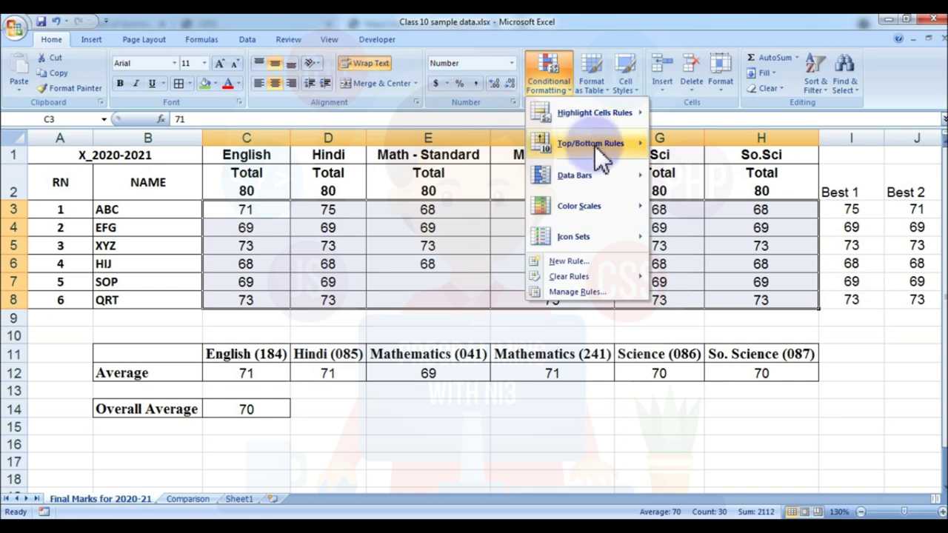
left_click(594, 115)
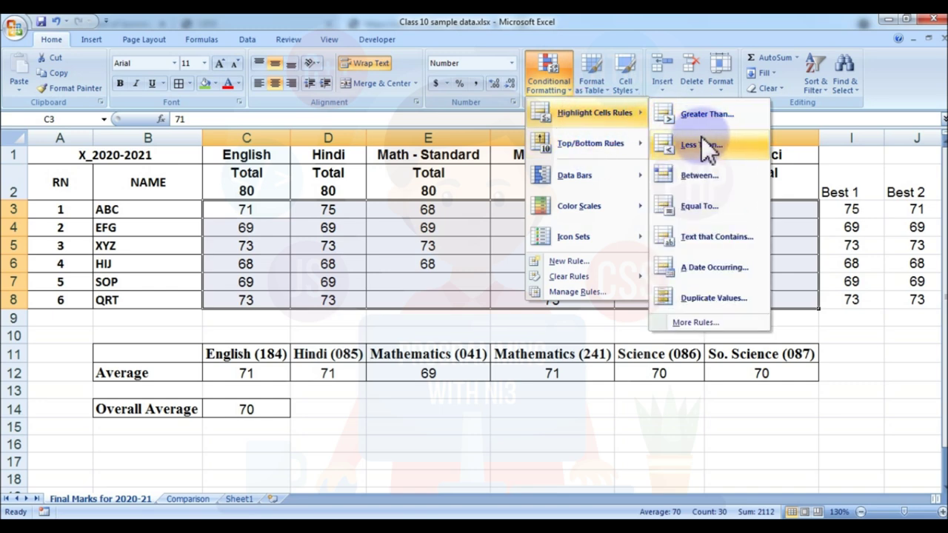
left_click(690, 142)
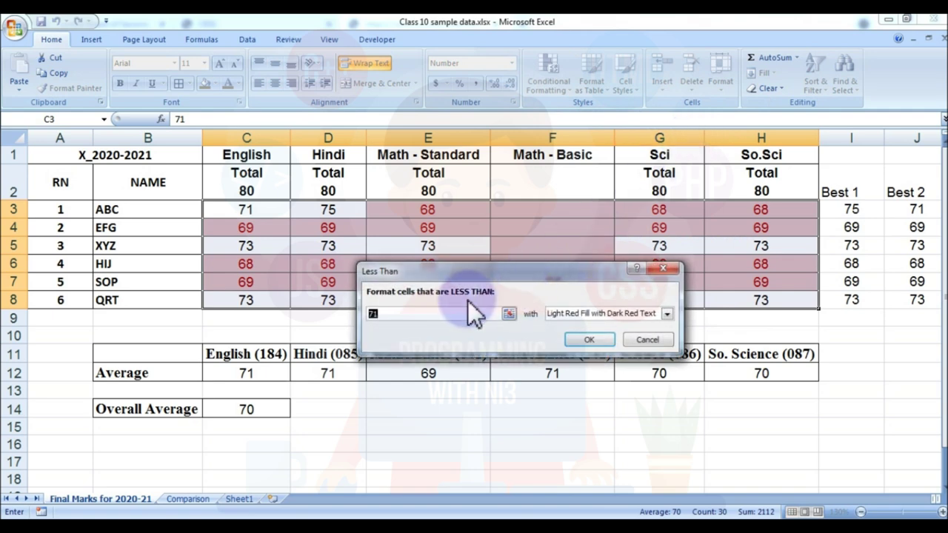
type("26")
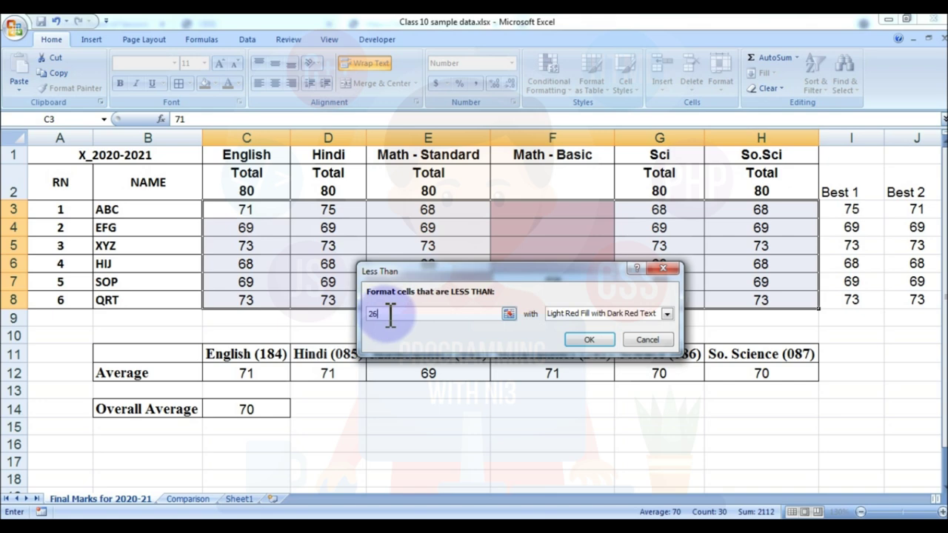
Give the Less Than rule a custom format with a red fill and apply it to the marks.
left_click(668, 314)
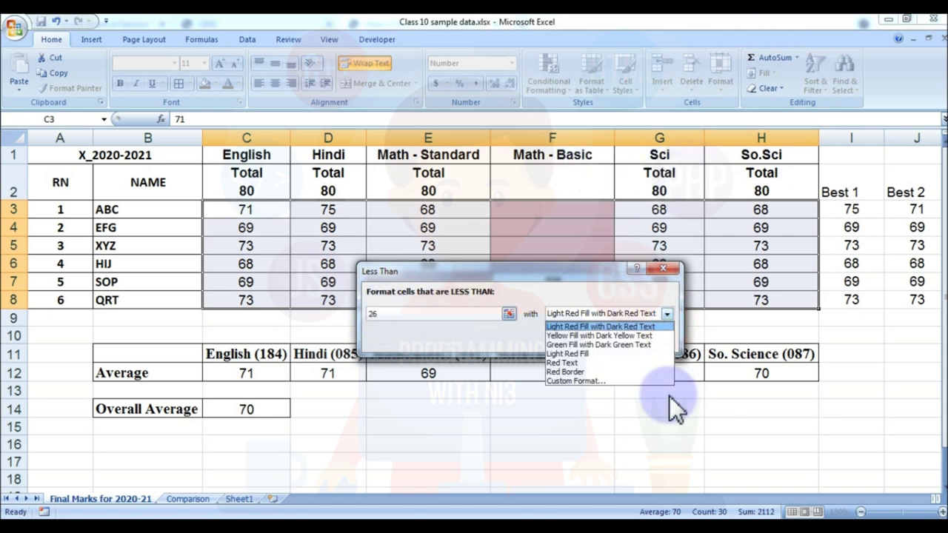
left_click(572, 381)
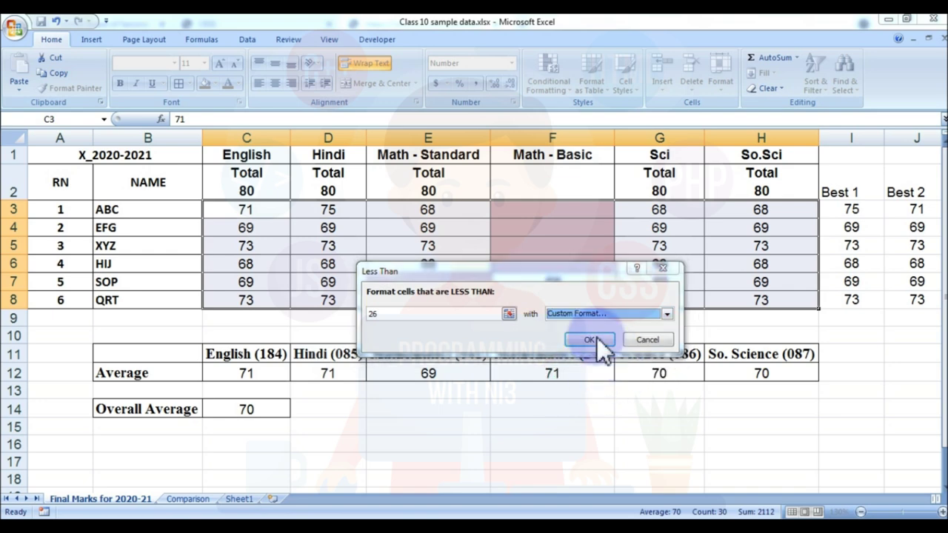
left_click(474, 160)
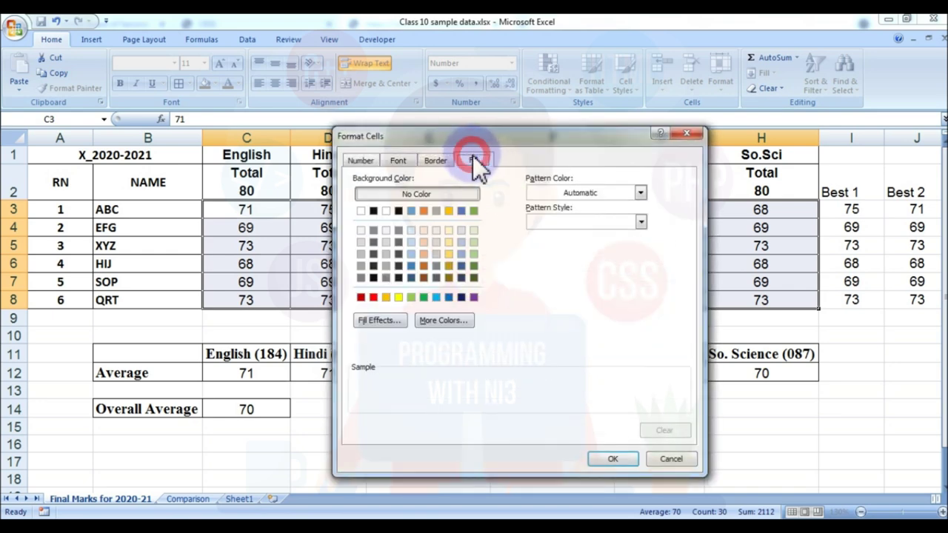
left_click(374, 298)
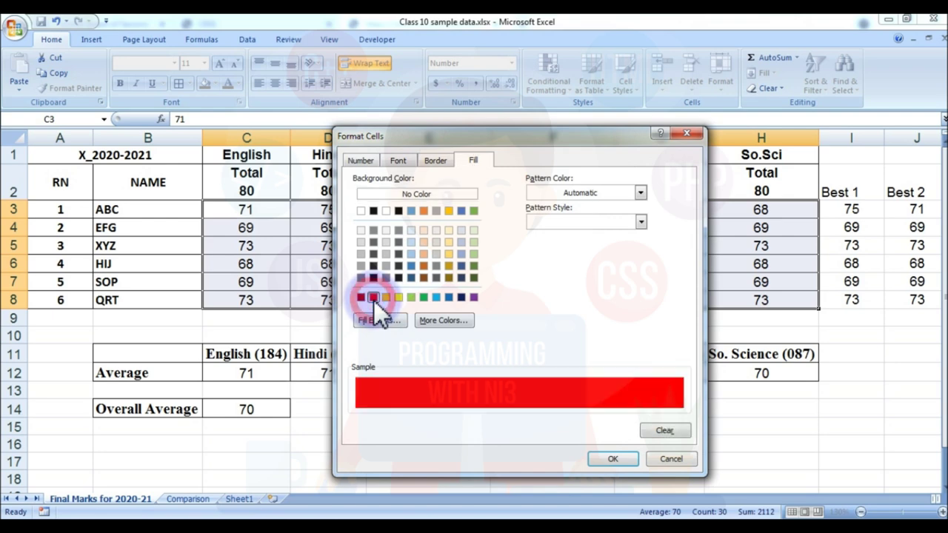
left_click(614, 459)
left_click(589, 337)
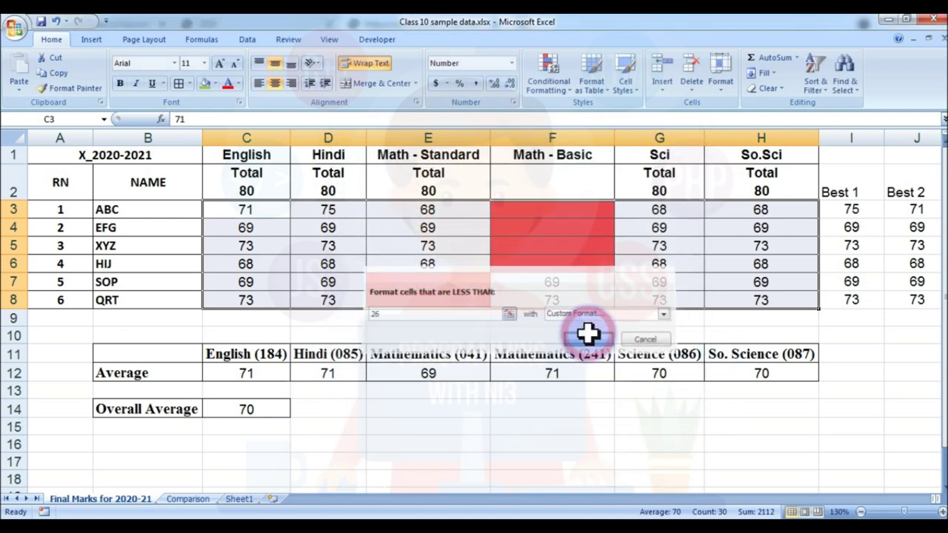
left_click(467, 418)
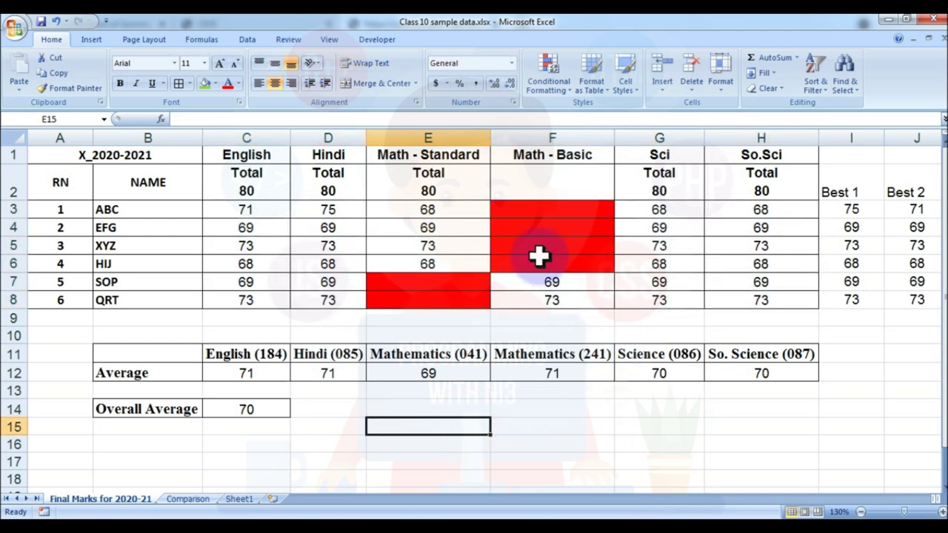
On the Comparison sheet, fill the green table's <26 header red and its >=26 to 40 header yellow.
left_click(189, 499)
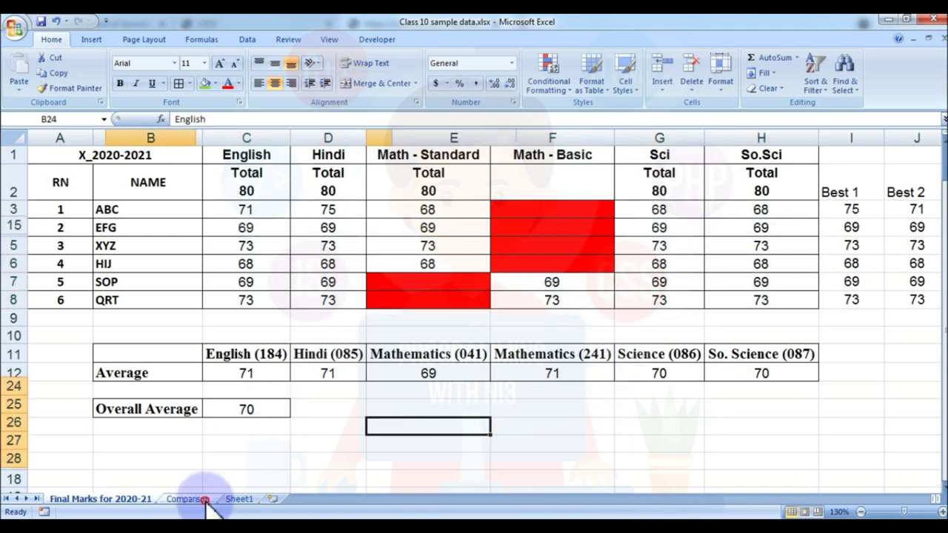
left_click(215, 84)
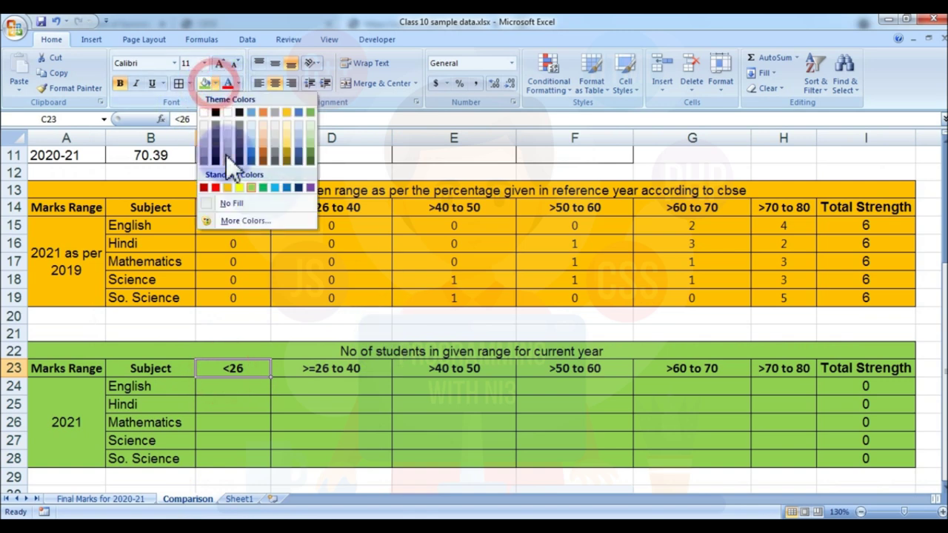
left_click(220, 187)
left_click(341, 369)
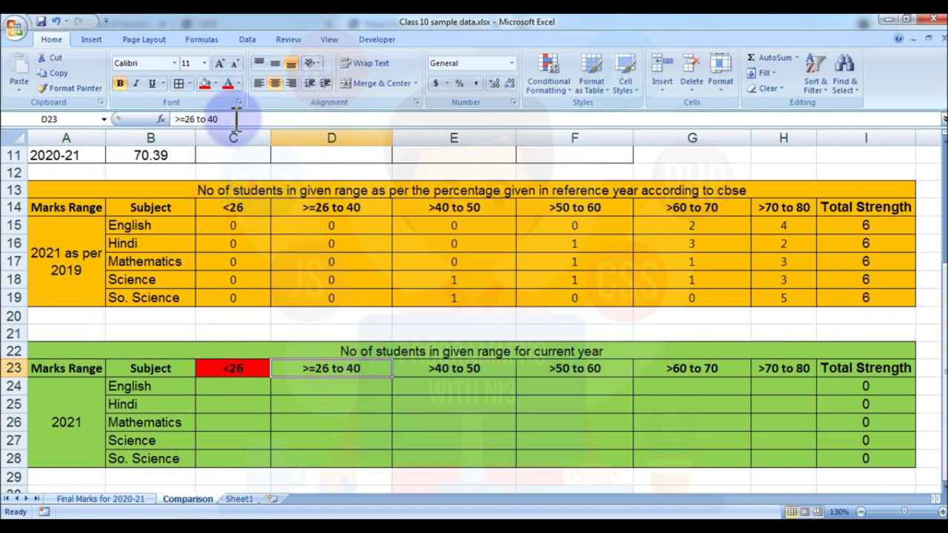
left_click(217, 83)
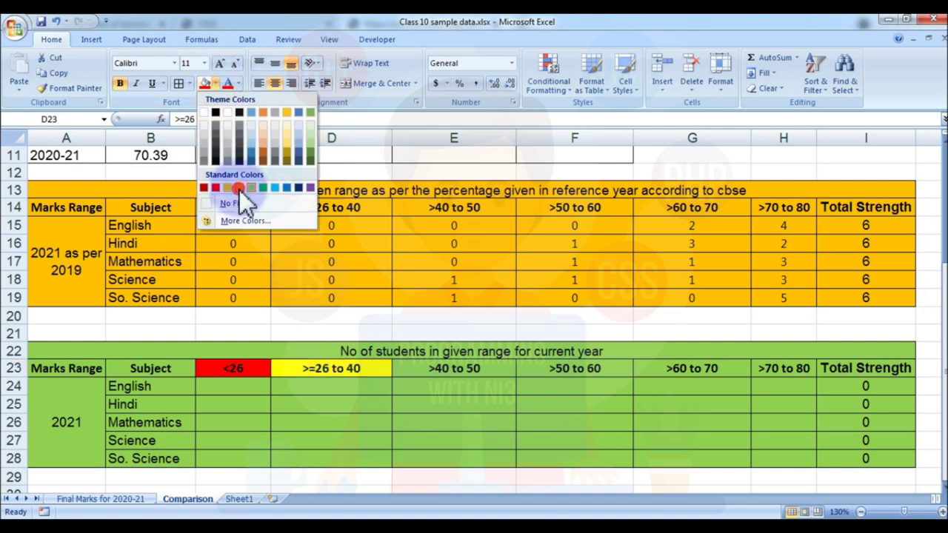
left_click(239, 188)
Fill the green table's >40 to 50 header blue and its >50 to 60 header purple.
left_click(432, 368)
left_click(216, 84)
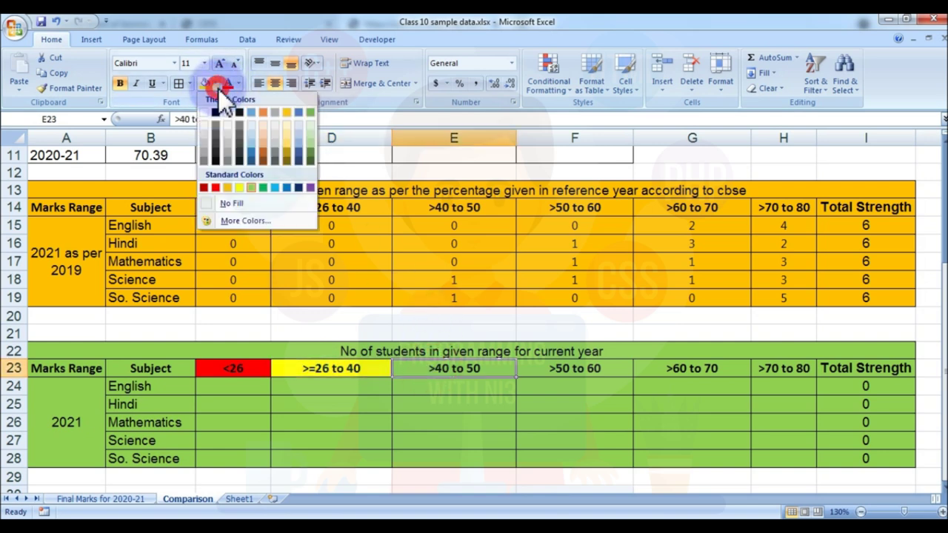
left_click(290, 186)
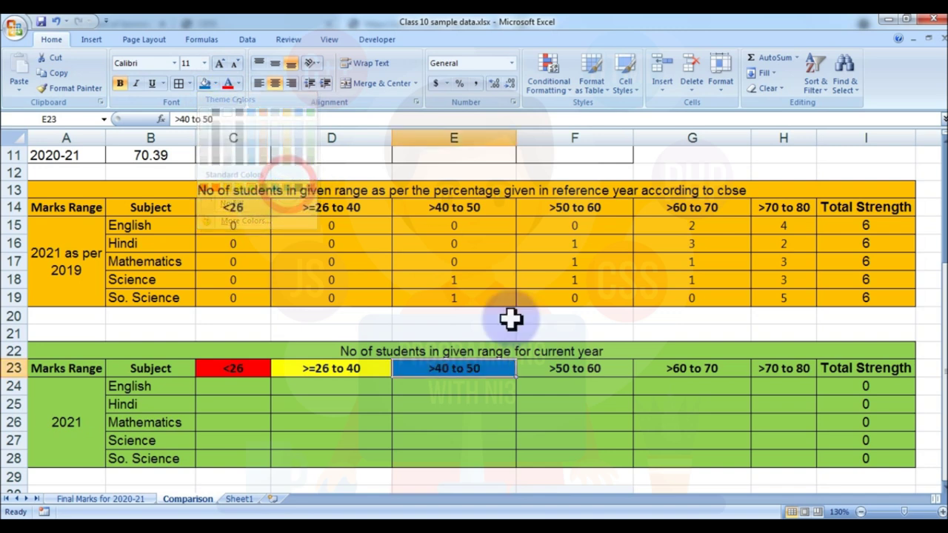
left_click(563, 370)
left_click(215, 84)
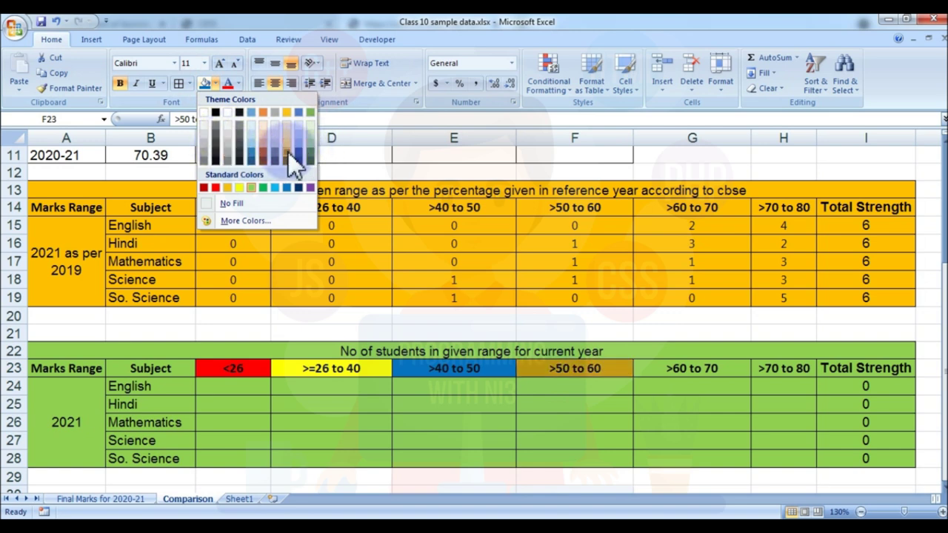
left_click(311, 187)
Fill the green table's >60 to 70 header gray and its >70 to 80 header orange.
left_click(694, 372)
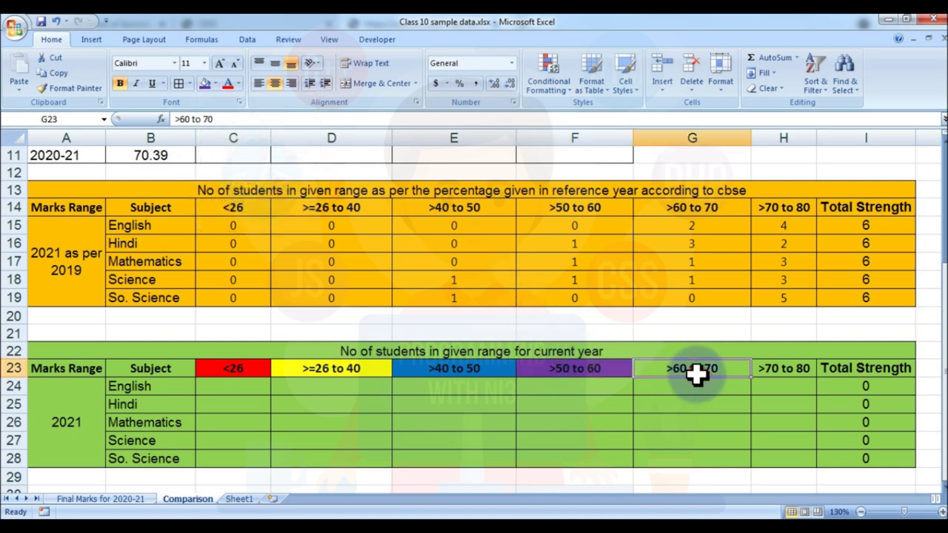
left_click(217, 83)
left_click(229, 157)
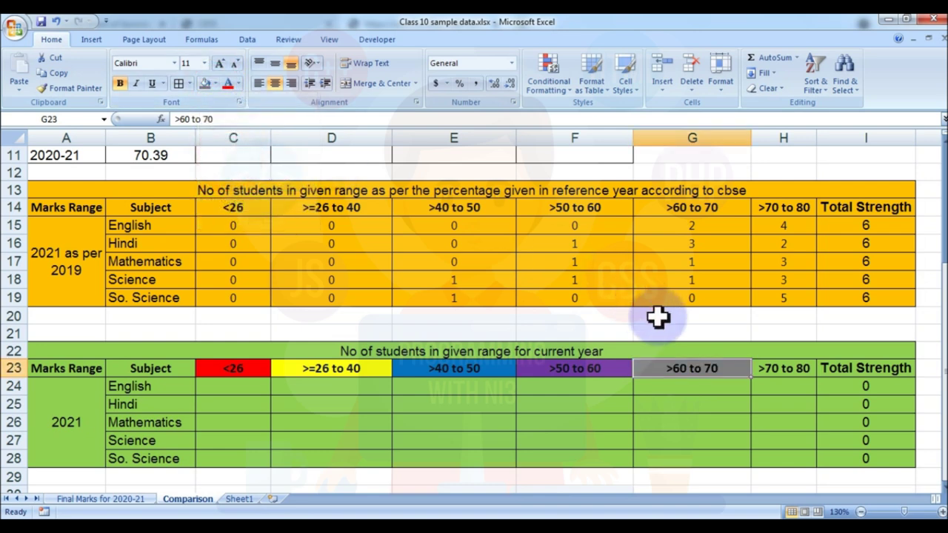
left_click(794, 367)
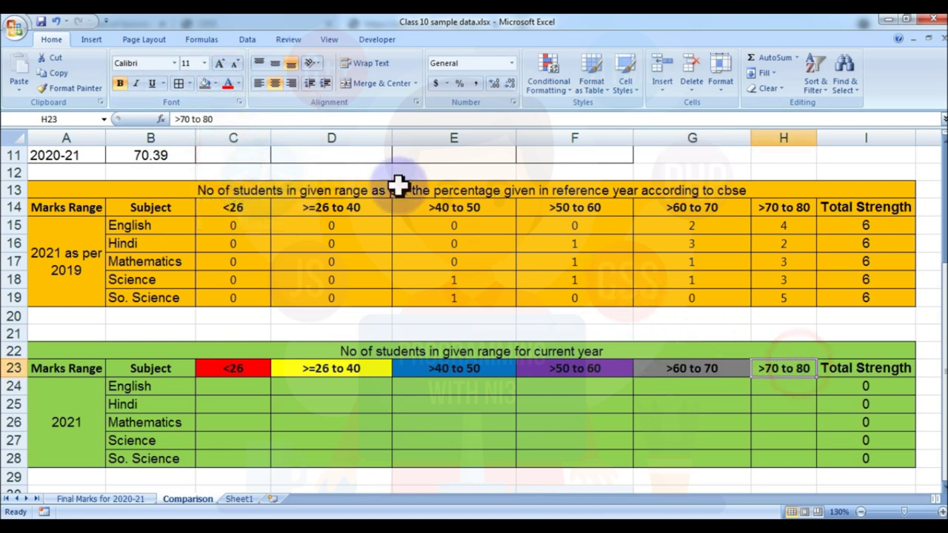
left_click(215, 83)
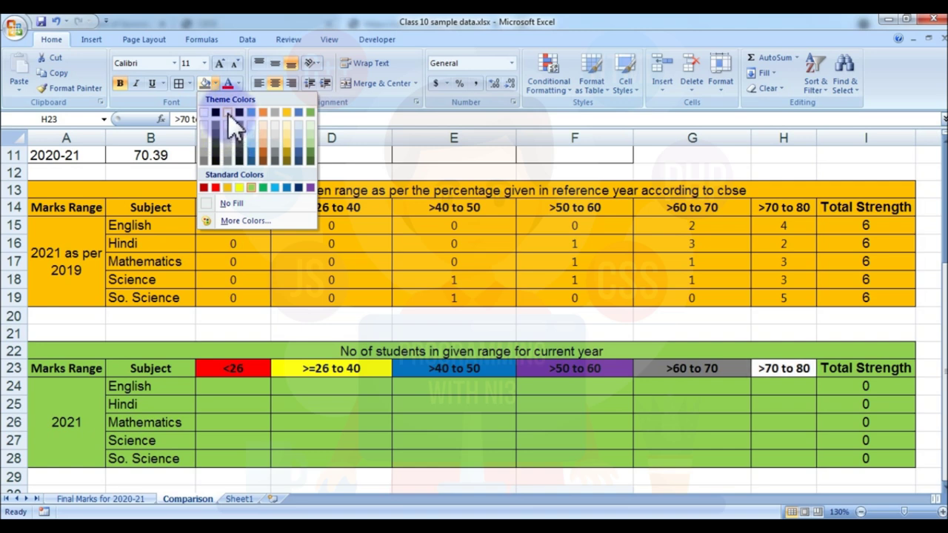
left_click(228, 188)
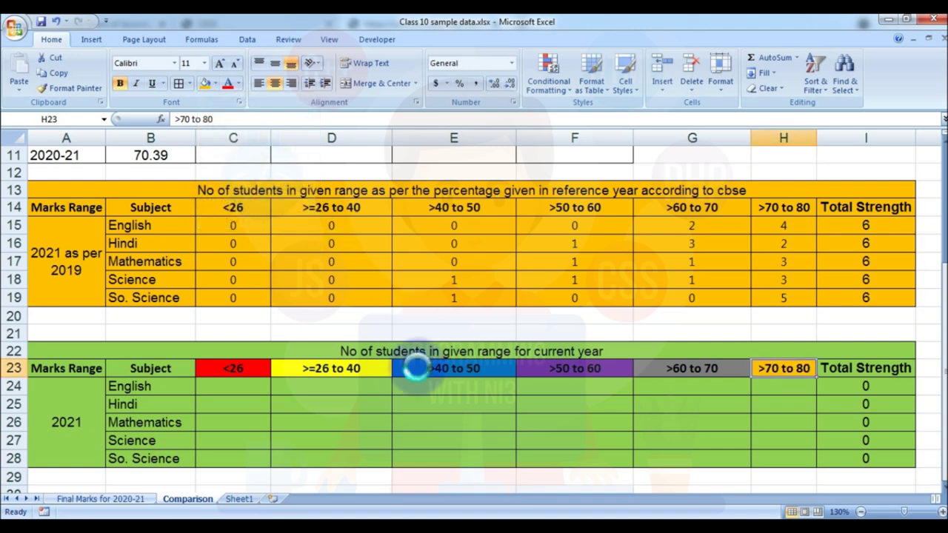
Check the red-highlighted marks on the Final Marks sheet, and enter 0 for all five subjects in the green table's <26 column, C24:C28.
left_click(148, 498)
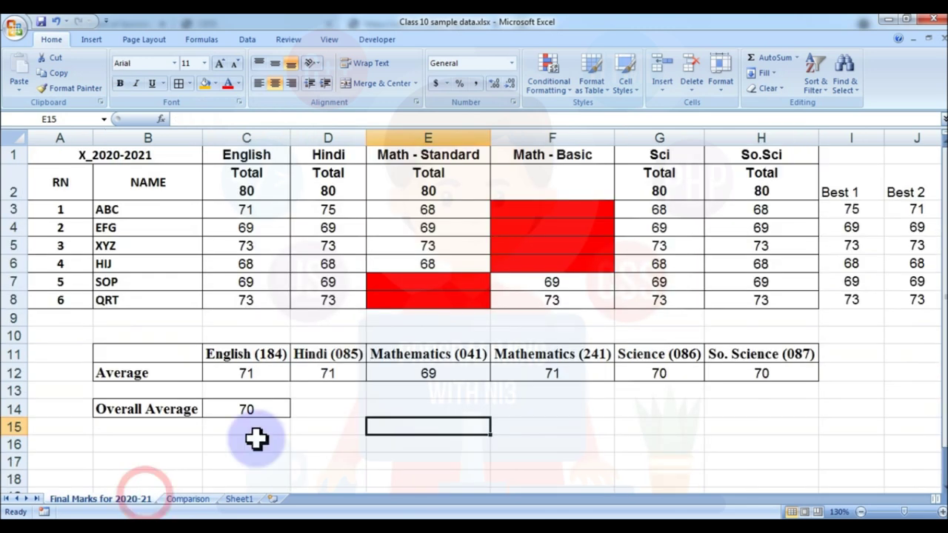
left_click(188, 498)
left_click(229, 388)
type("0")
key("Return")
type("0")
key("Return")
type("0")
key("Return")
type("0")
key("Return")
type("0")
key("Return")
key("Up")
key("Up")
key("Up")
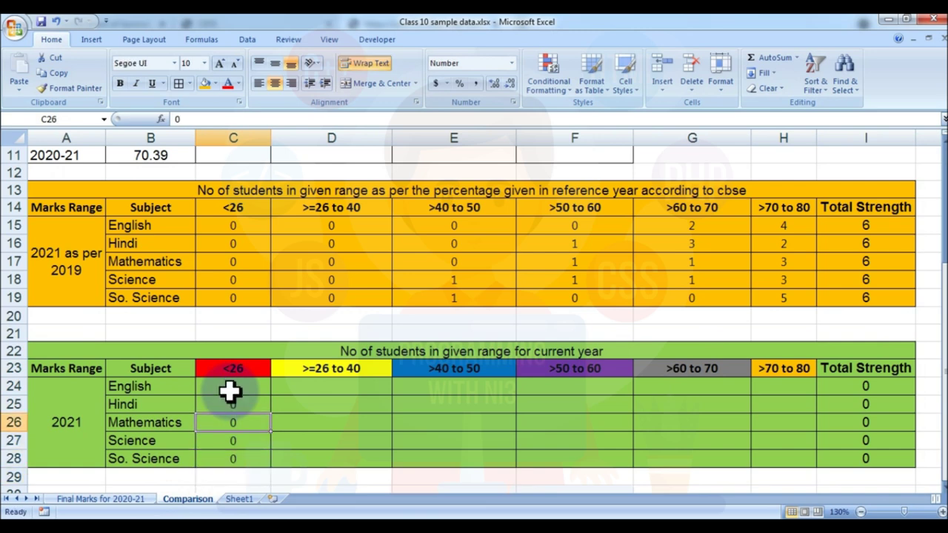
On the Final Marks sheet, set up a Between highlight rule for the marks in C3:H8 with limits 26 and 40.
left_click(320, 389)
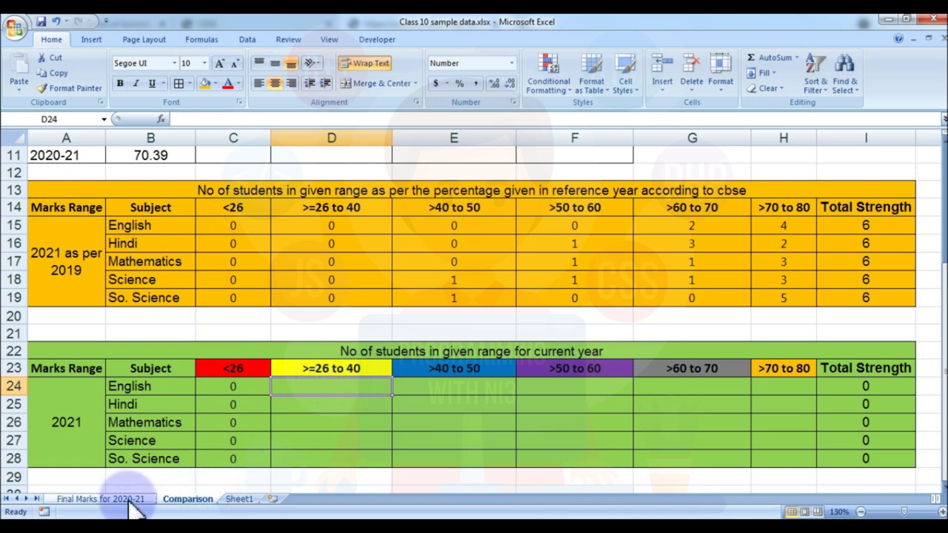
left_click(100, 499)
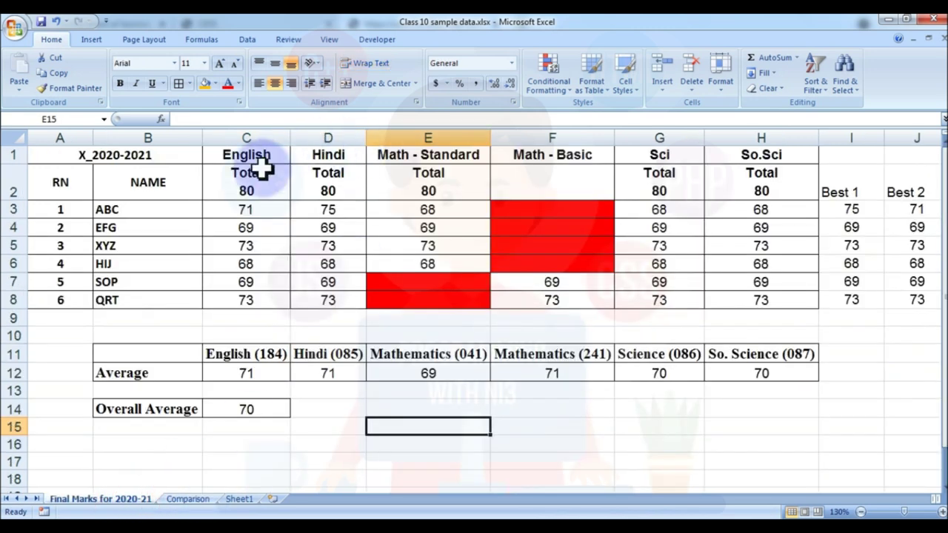
left_click(234, 209)
left_click_drag(234, 209, 755, 295)
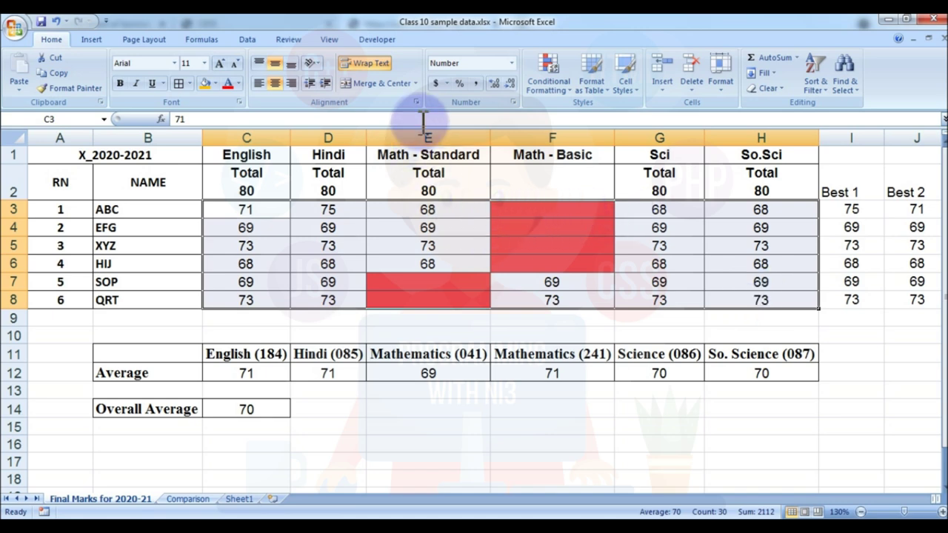
left_click(562, 83)
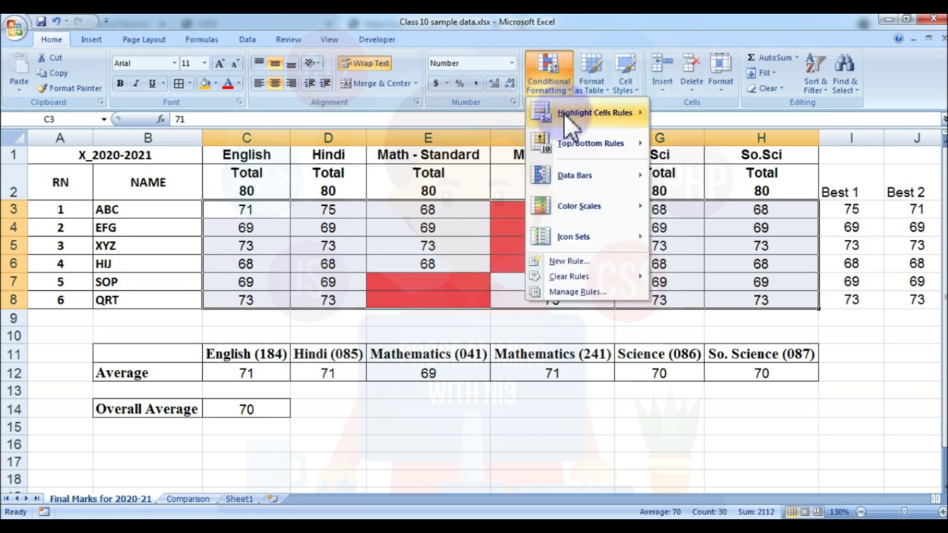
mouse_move(564, 112)
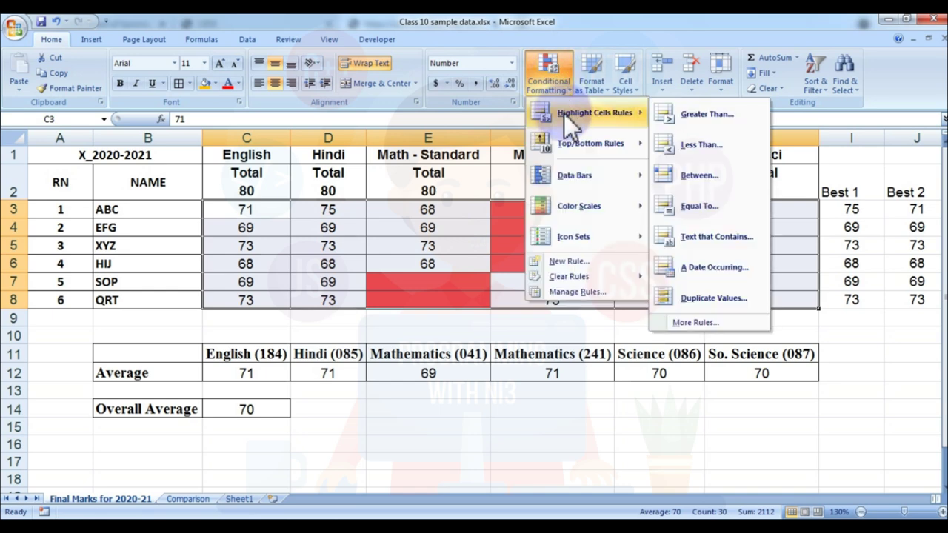
left_click(689, 178)
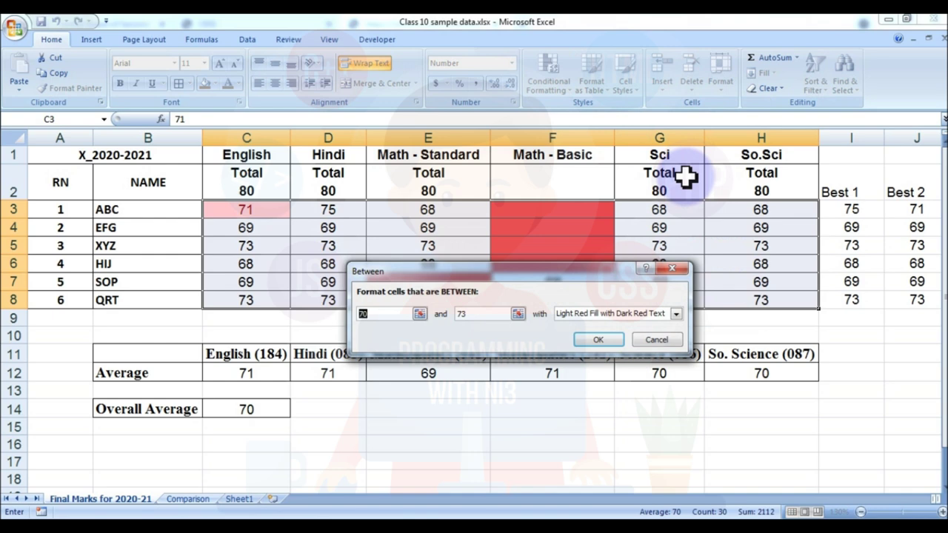
type("26")
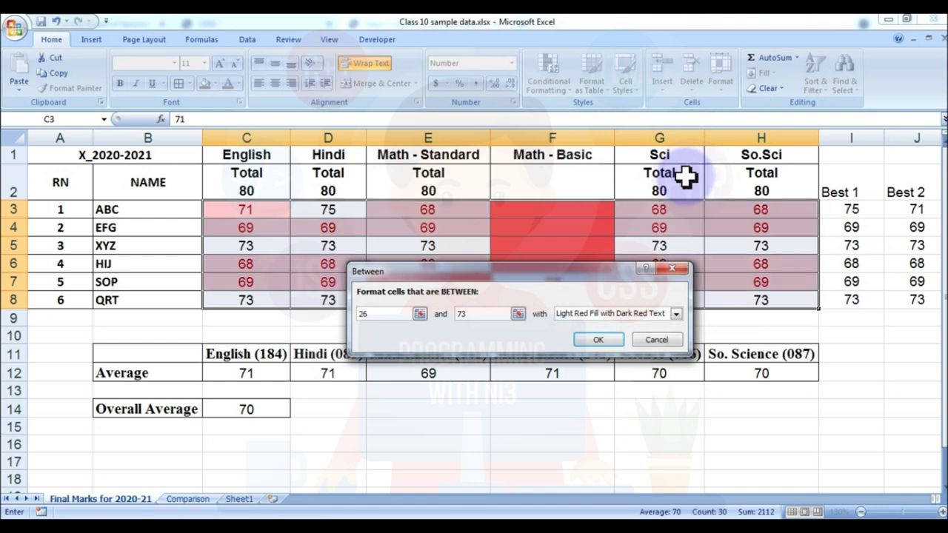
type("40")
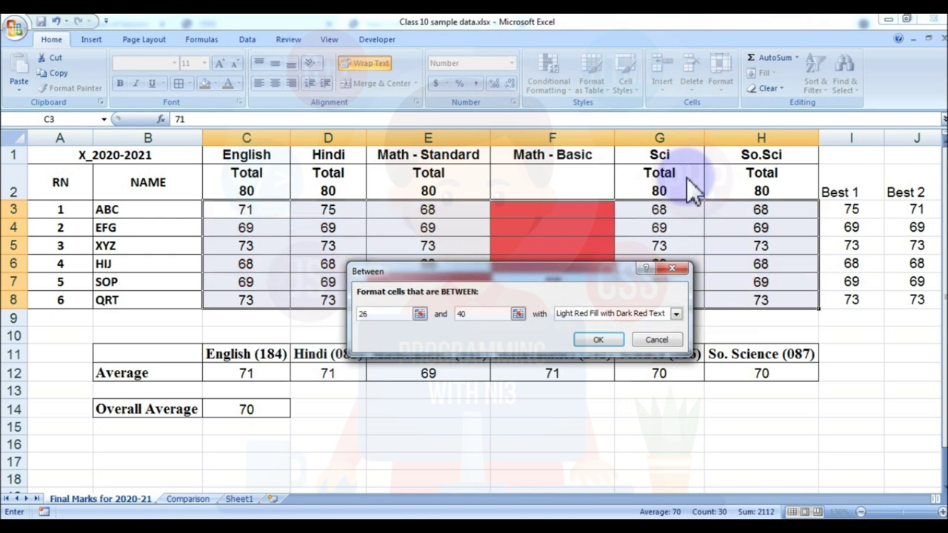
Give the 26 to 40 rule a custom yellow fill and apply it to the marks.
left_click(676, 313)
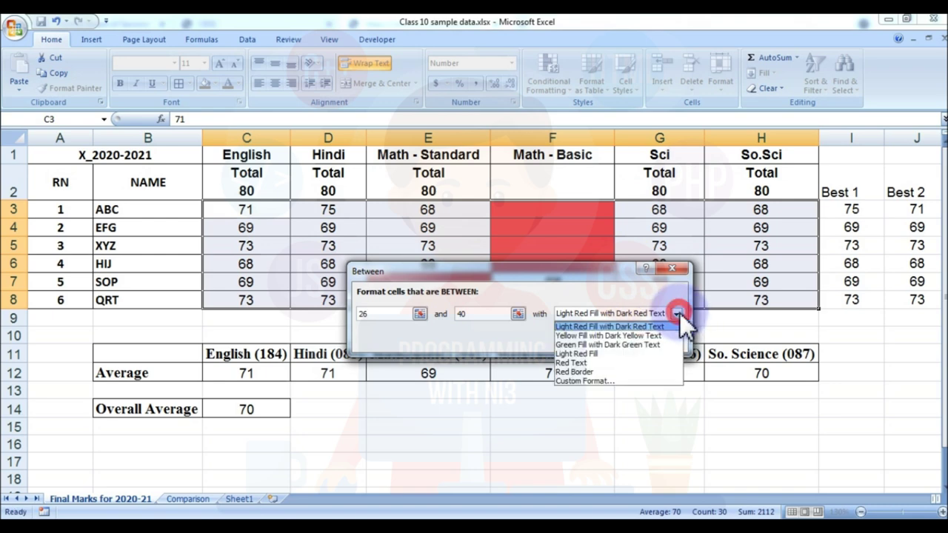
left_click(621, 379)
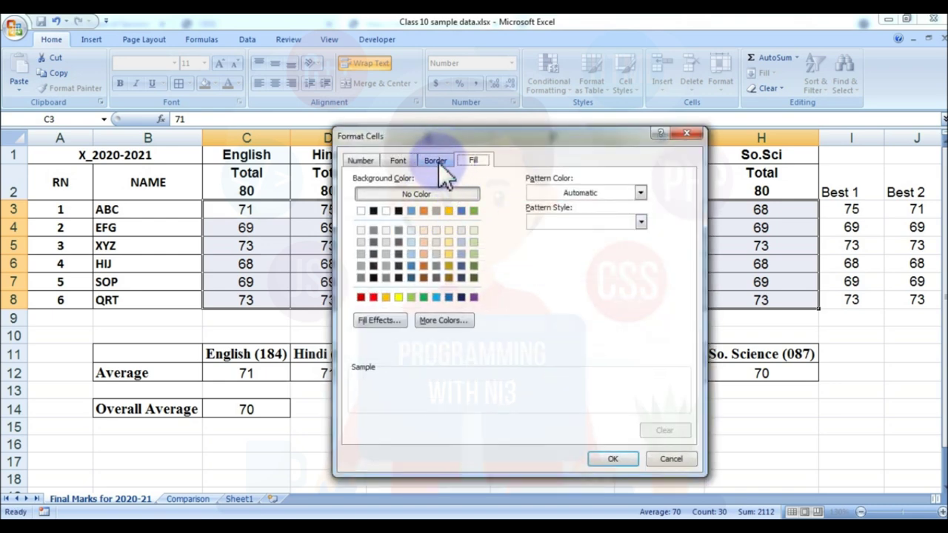
left_click(400, 297)
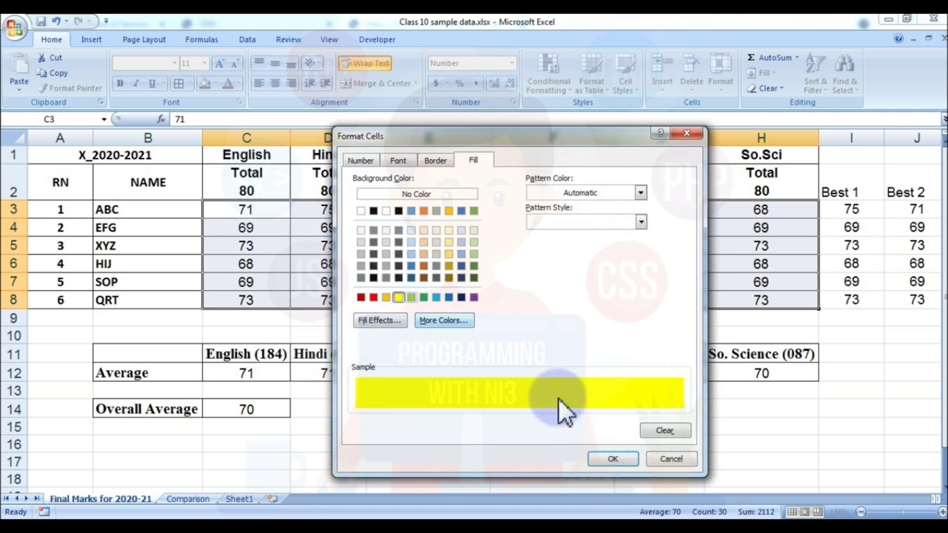
left_click(609, 457)
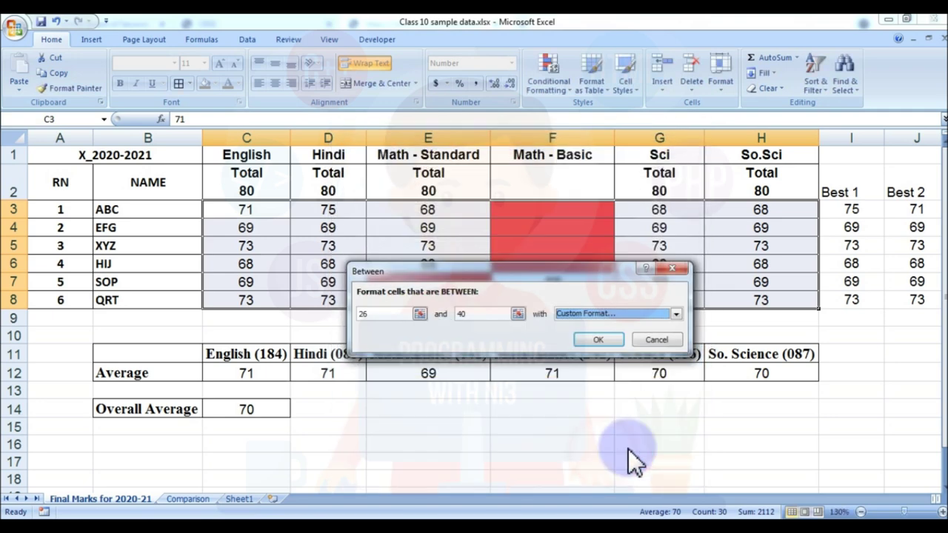
left_click(600, 341)
left_click(659, 260)
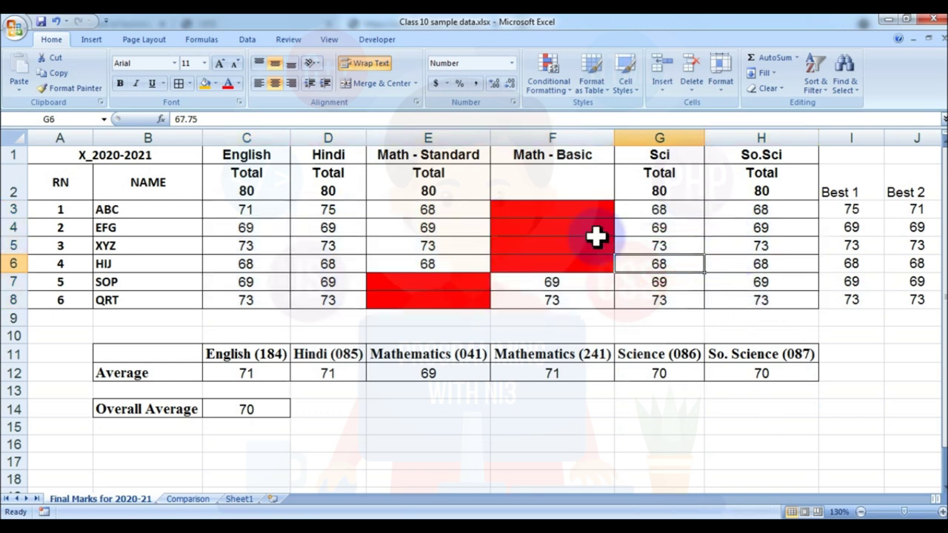
On the Comparison sheet, enter 0 for all five subjects in the green table's >=26 to 40 column, D24:D28.
left_click(211, 499)
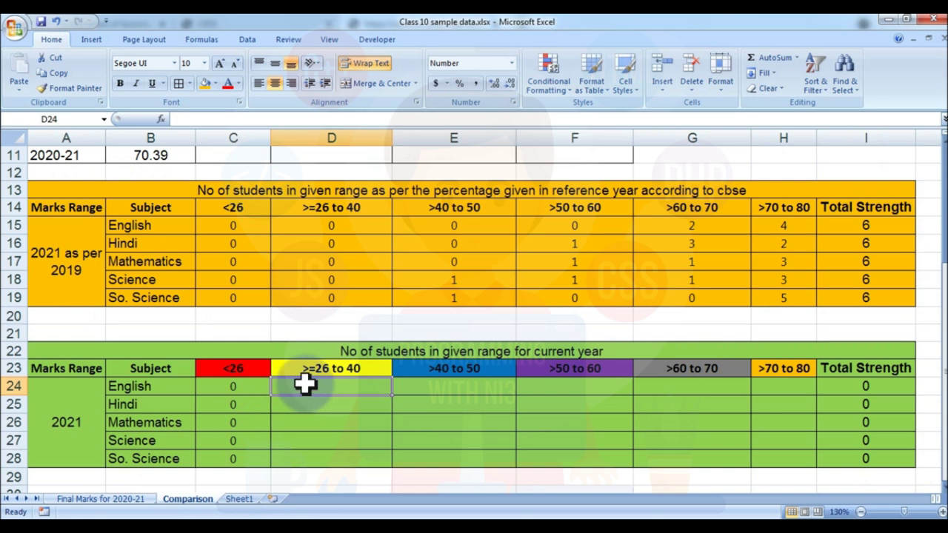
type("0")
key("Return")
type("0 0")
key("Return")
type("0")
key("Return")
type("0")
key("Return")
key("Up")
key("Up")
key("Up")
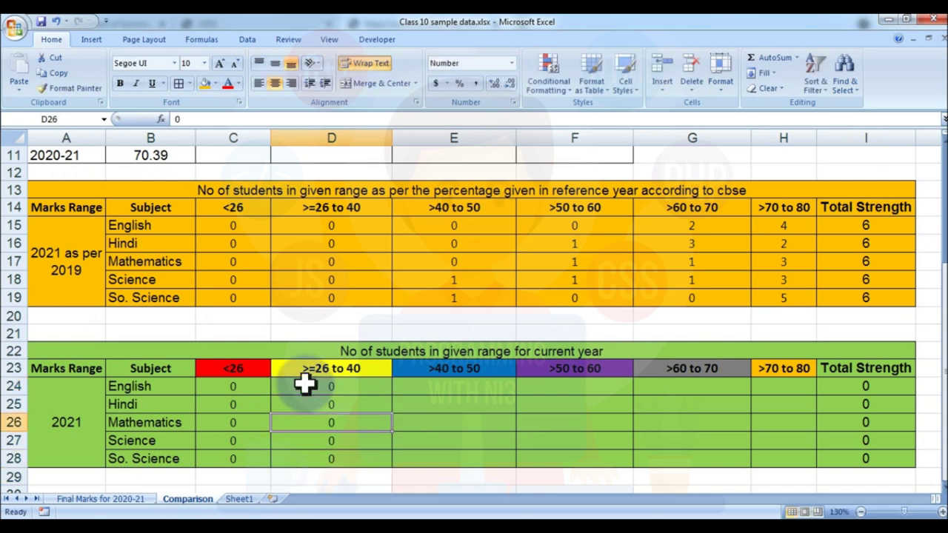
On the Final Marks sheet, set up a Between highlight rule for C3:H8 with limits 40 and 50.
left_click(432, 370)
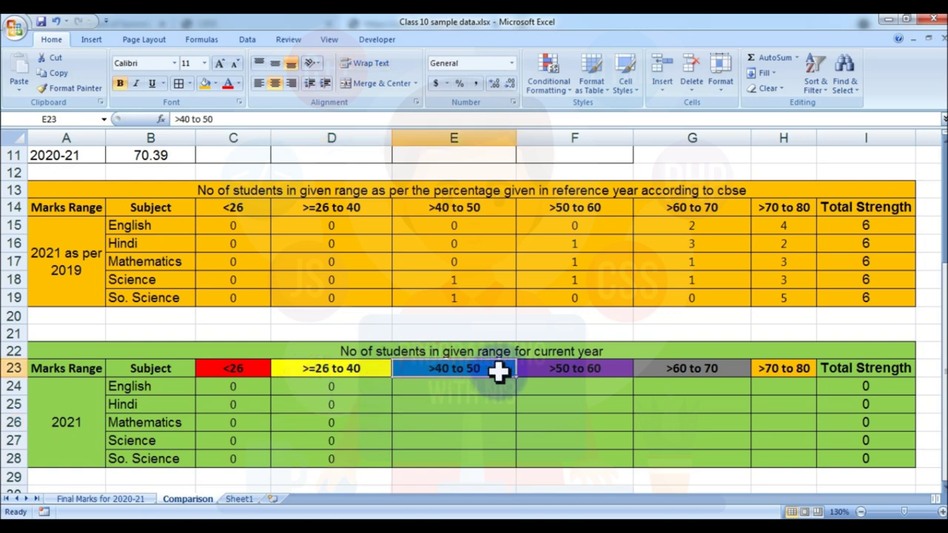
left_click(113, 499)
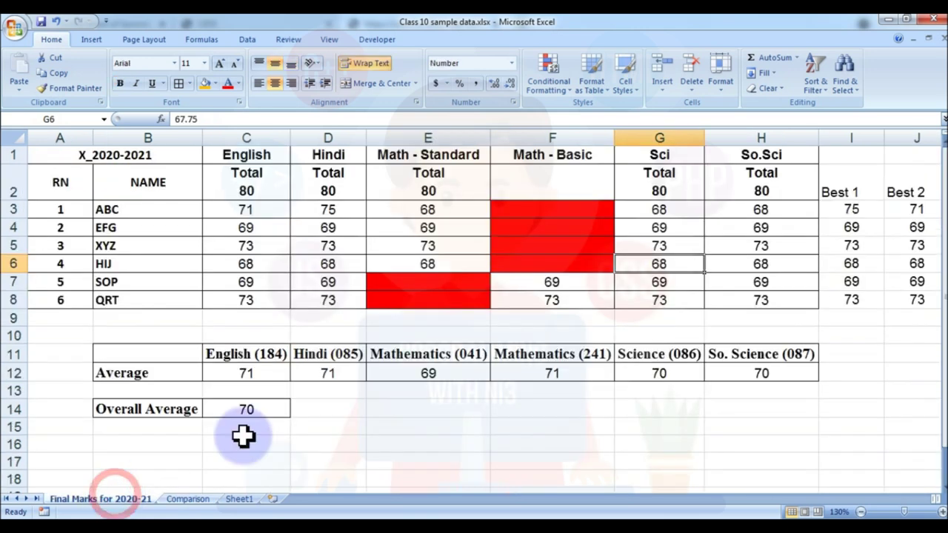
left_click_drag(244, 210, 772, 297)
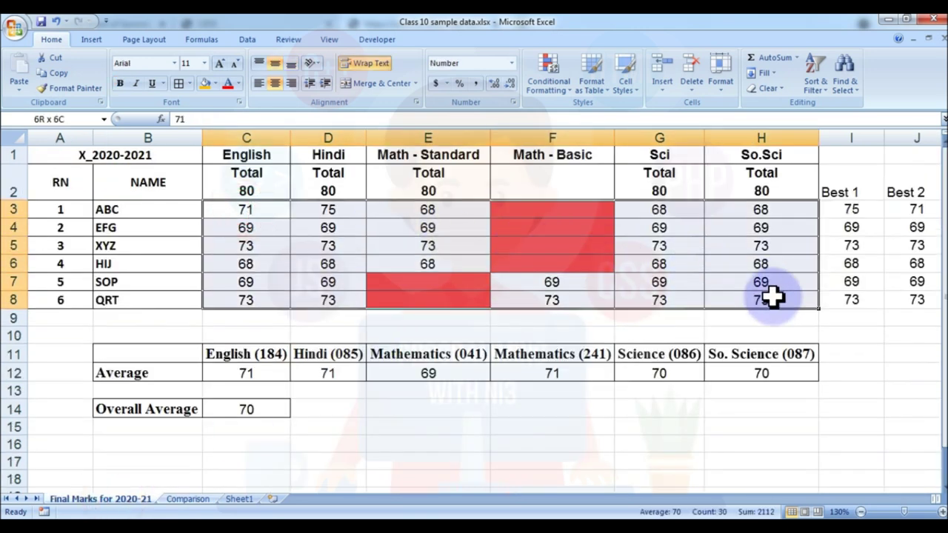
left_click(547, 69)
mouse_move(582, 110)
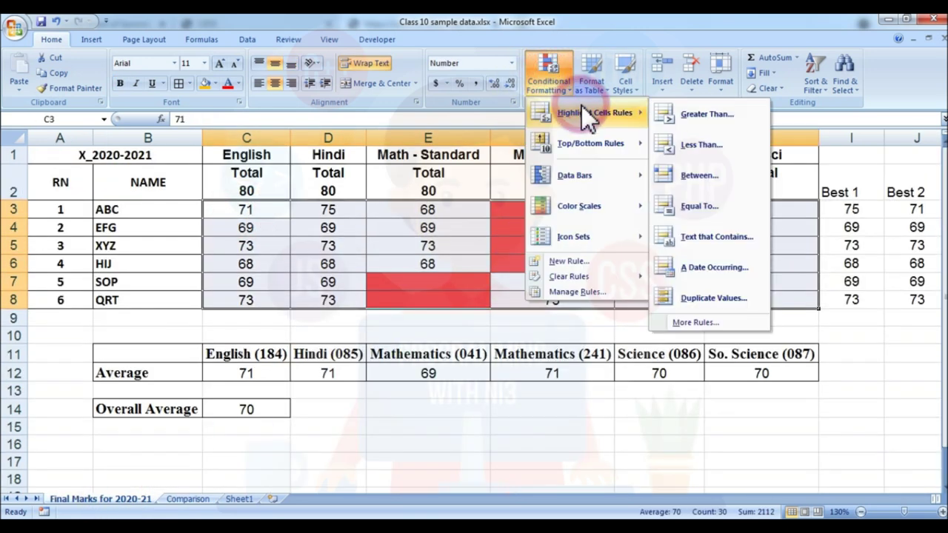
left_click(694, 171)
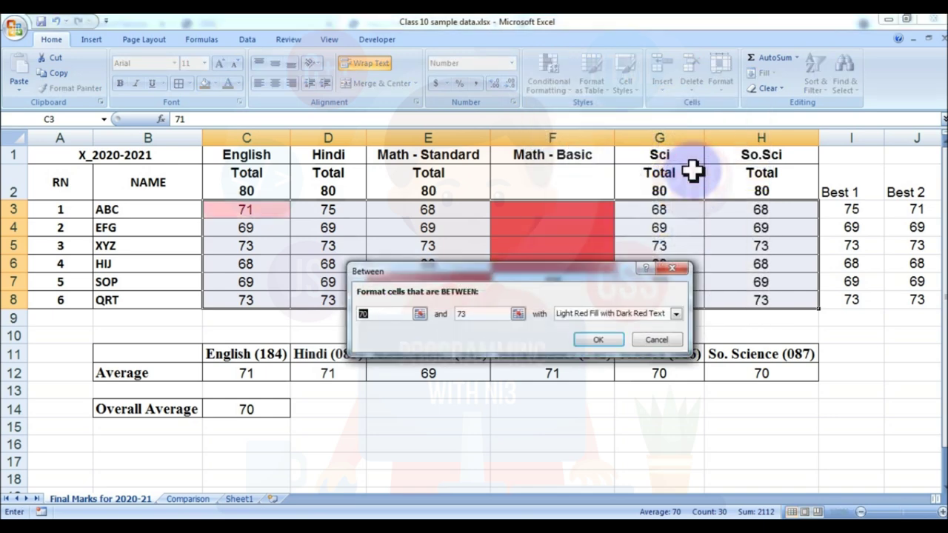
type("40")
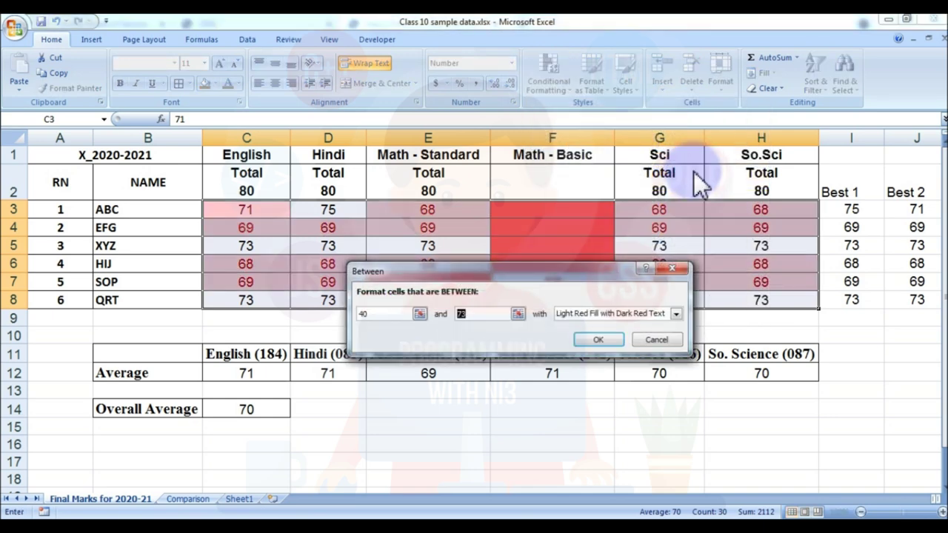
type("50")
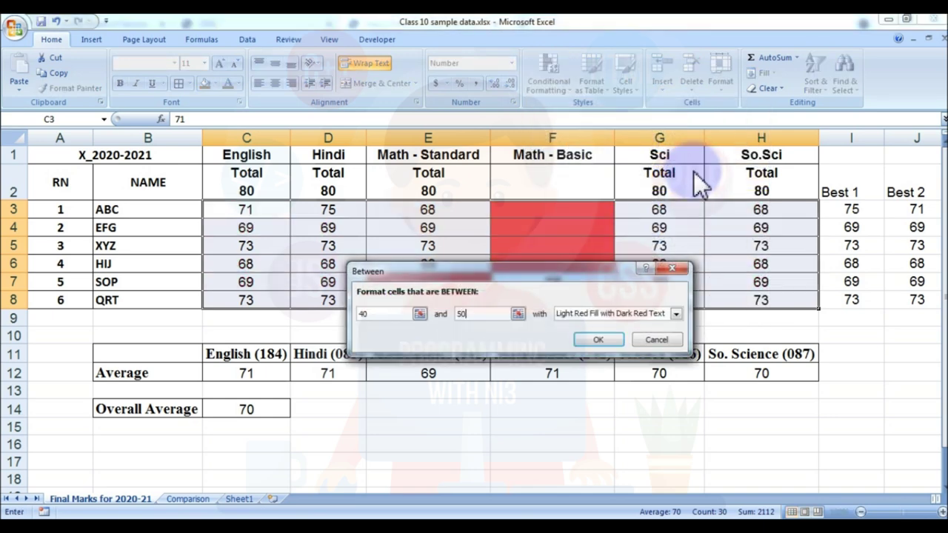
Give the 40 to 50 rule a custom blue fill and apply it to the marks.
left_click(681, 315)
left_click(605, 381)
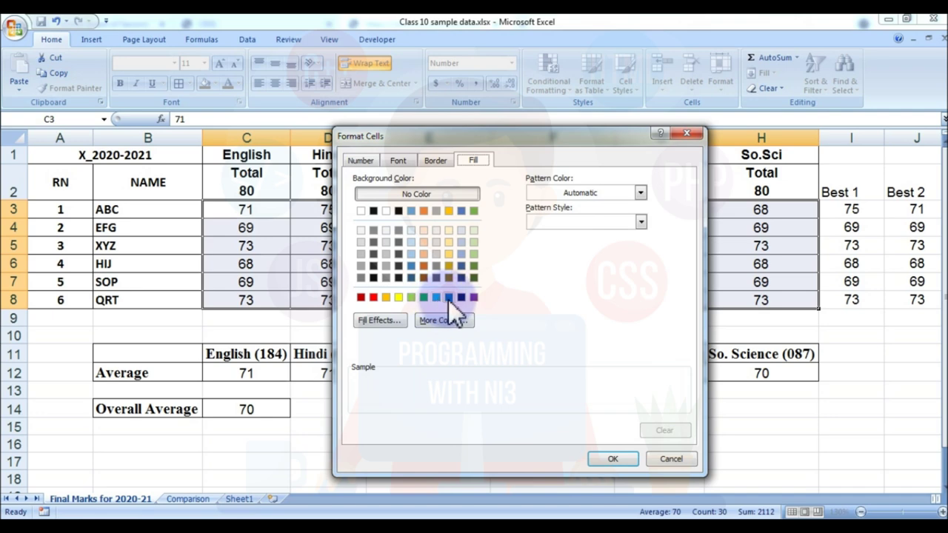
left_click(448, 297)
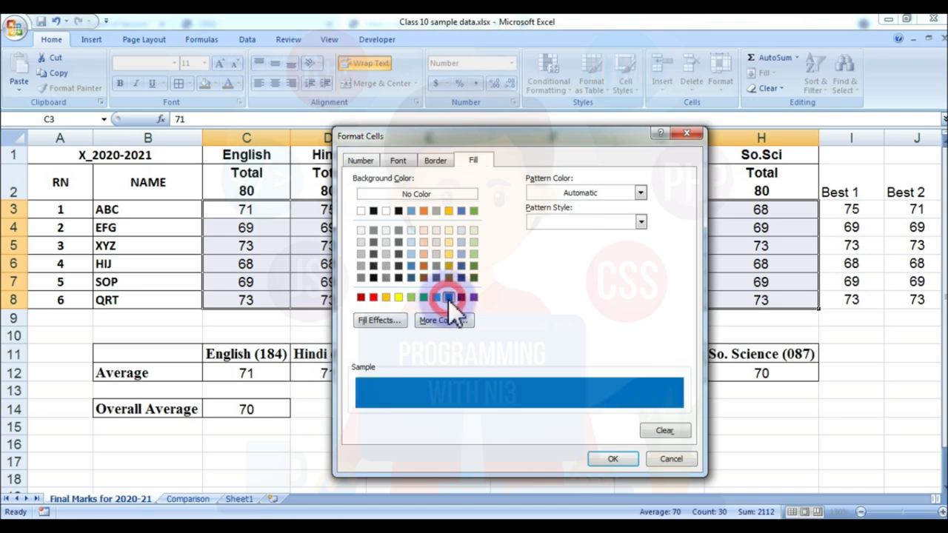
left_click(611, 456)
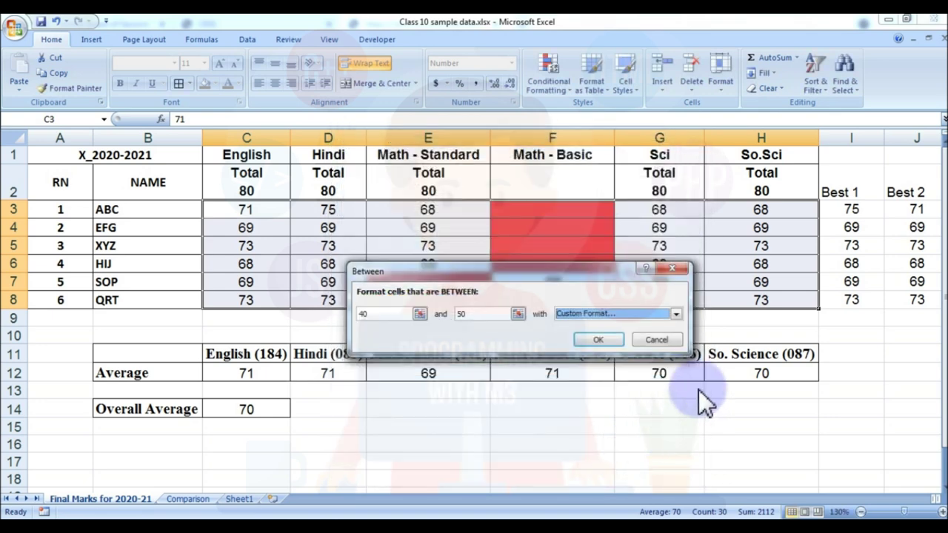
left_click(603, 342)
left_click(608, 434)
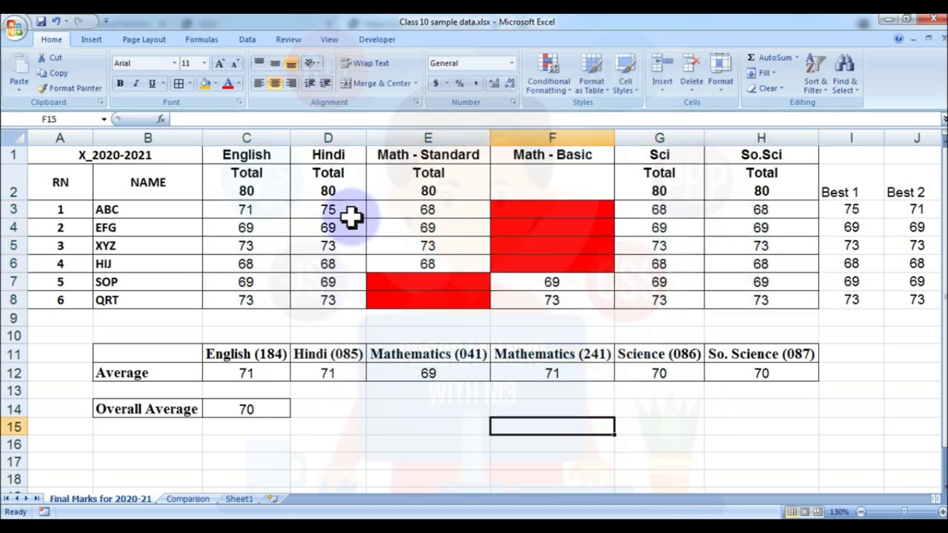
On the Comparison sheet, enter 0 for all five subjects in the green table's >40 to 50 column, E24:E28.
left_click(202, 498)
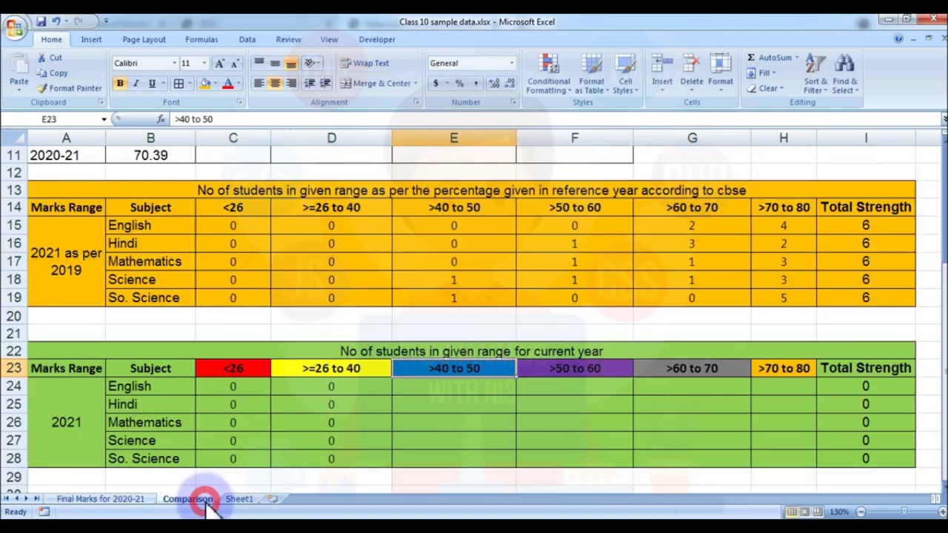
left_click(443, 391)
type("0 0 0 0 0")
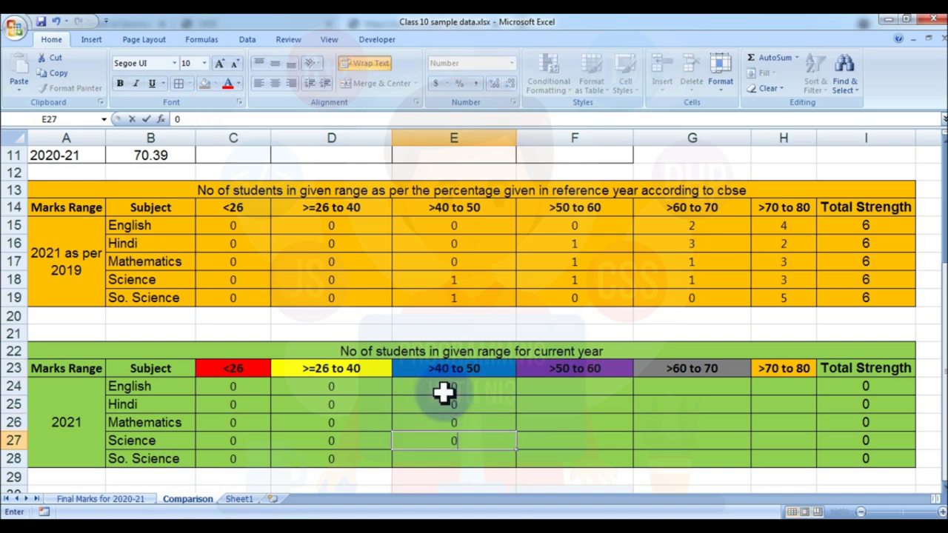
key("Up")
key("Up")
key("Up")
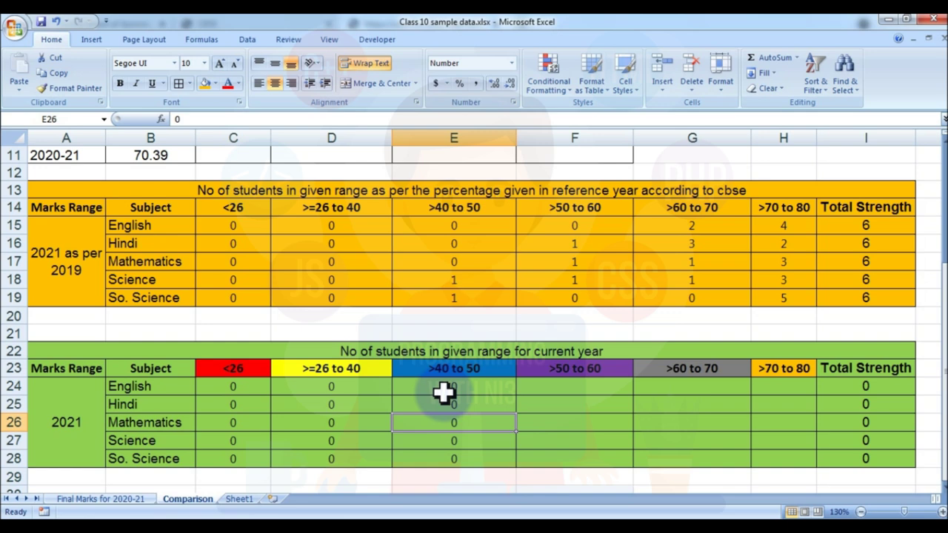
On the Final Marks sheet, set up a Between highlight rule for C3:H8 with limits 50 and 60.
left_click(578, 370)
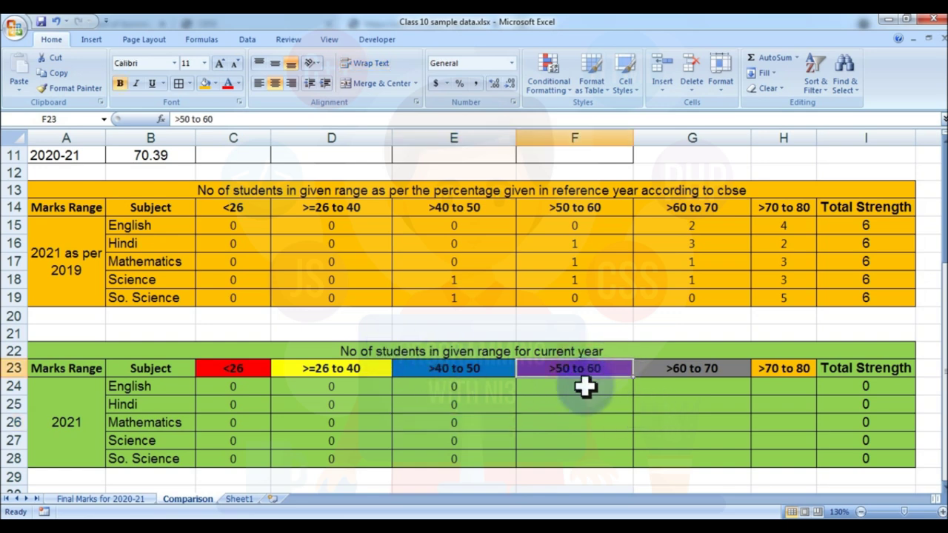
left_click(130, 497)
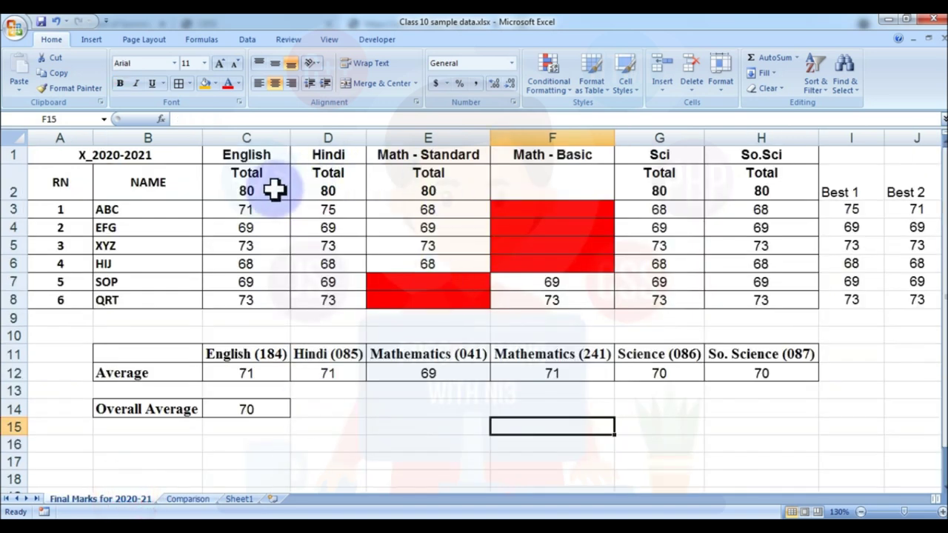
left_click(246, 209)
left_click_drag(285, 210, 740, 300)
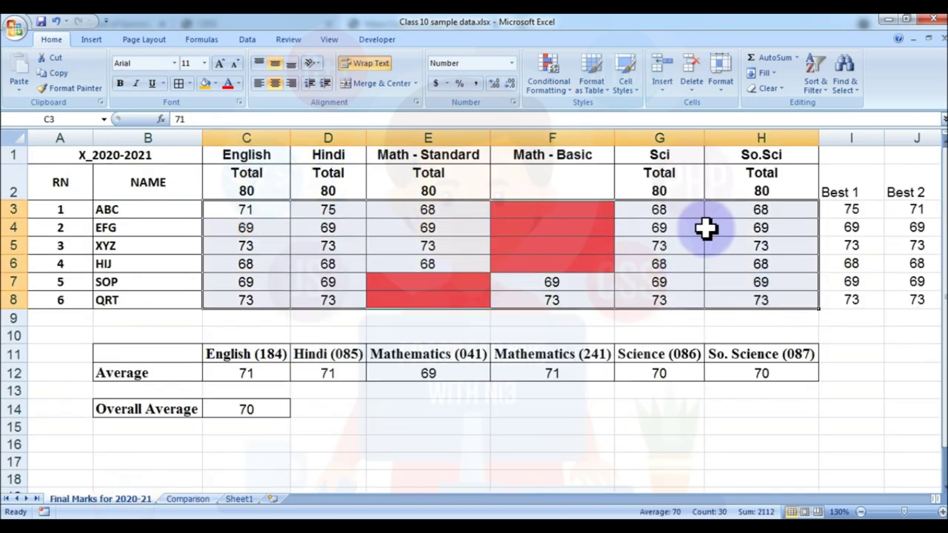
left_click(543, 87)
mouse_move(579, 113)
left_click(698, 176)
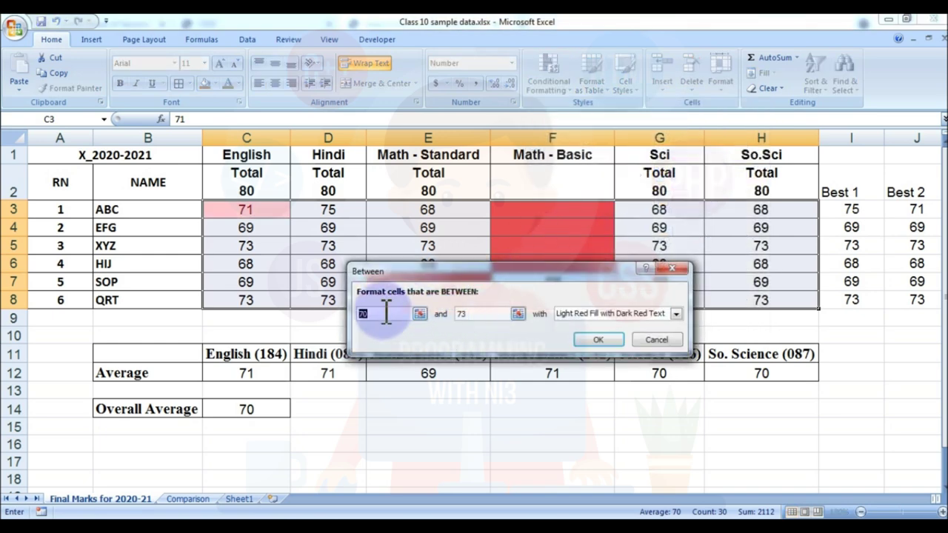
type("5")
type("60")
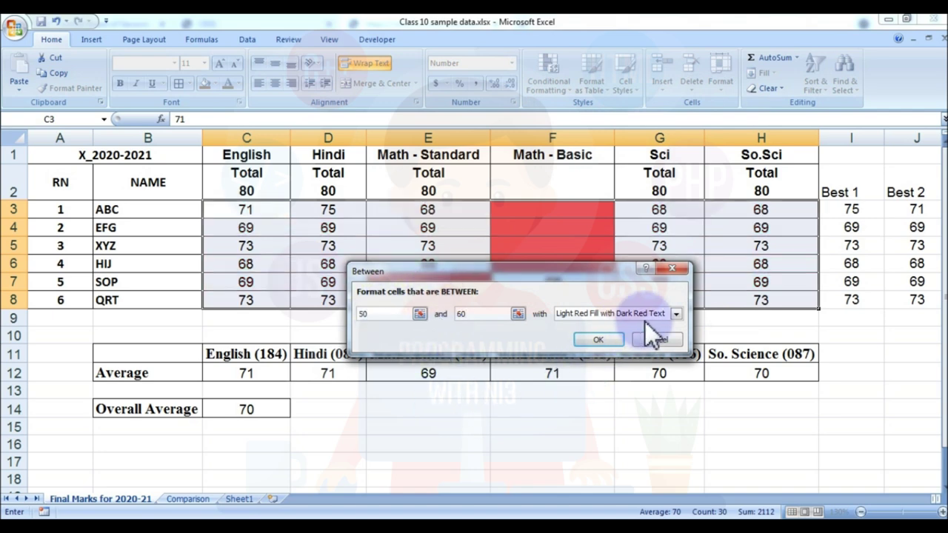
Give the 50 to 60 rule a custom purple fill and apply it to the marks.
left_click(676, 314)
left_click(628, 381)
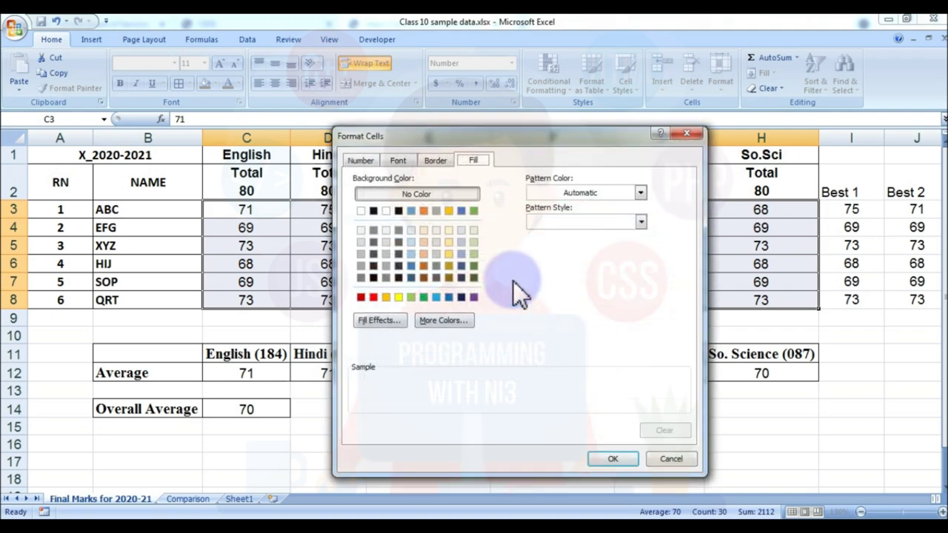
left_click(476, 300)
left_click(629, 457)
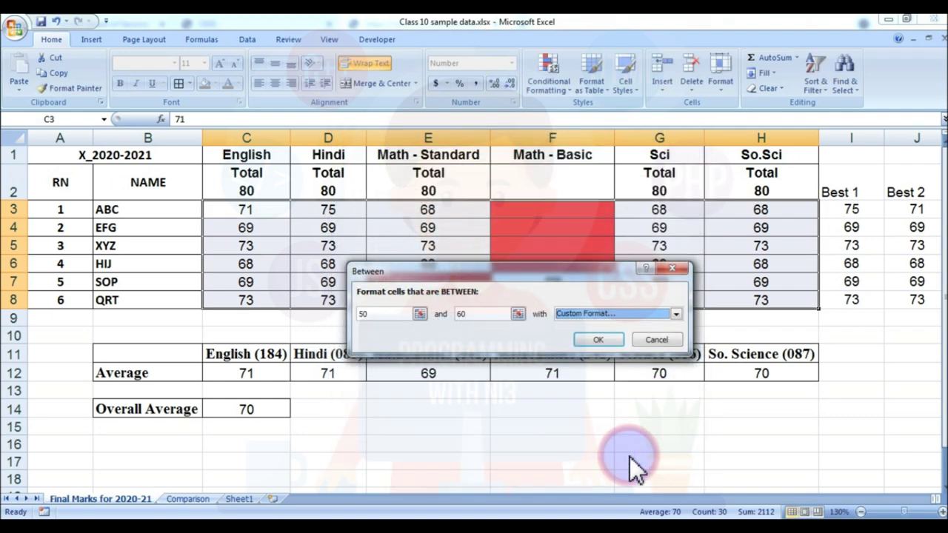
left_click(604, 340)
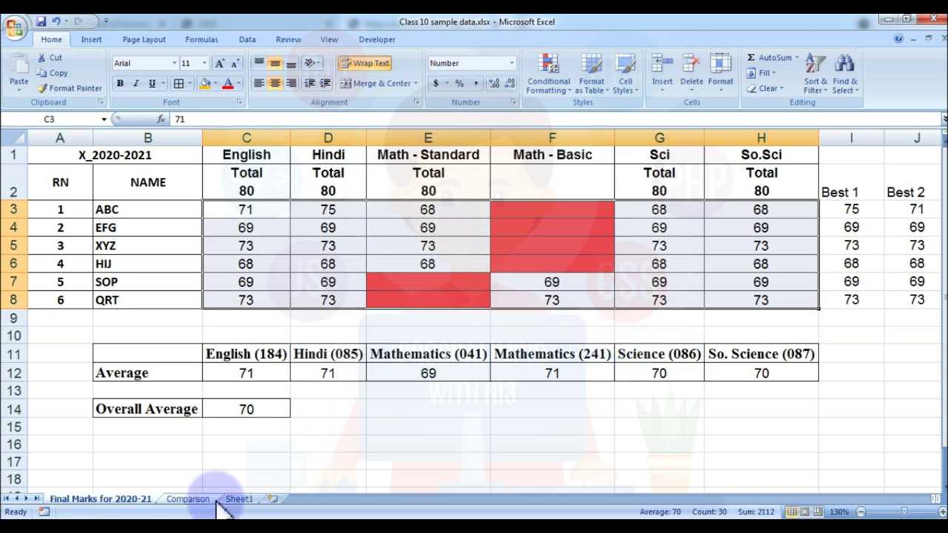
On the Comparison sheet, enter 0 for all five subjects in the green table's >50 to 60 column, F24:F28.
left_click(194, 500)
left_click(139, 500)
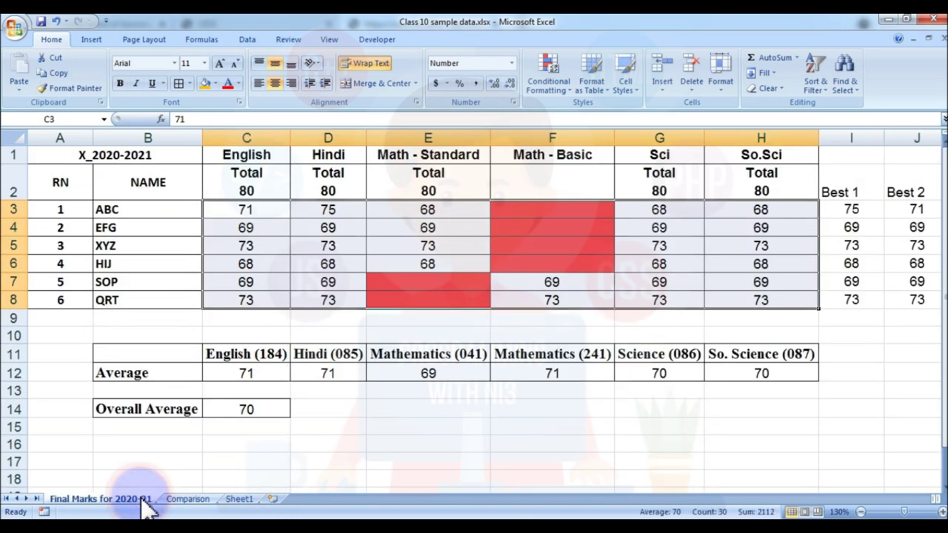
left_click(201, 500)
left_click(569, 394)
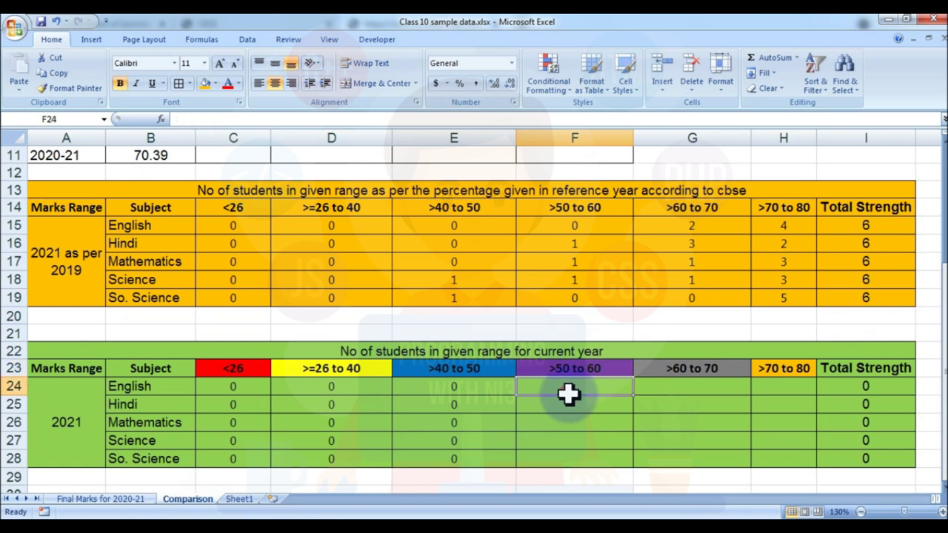
key("ctrl+v")
key("Return")
key("Return")
key("Return")
key("ctrl+v")
key("Return")
key("ctrl+v")
key("Return")
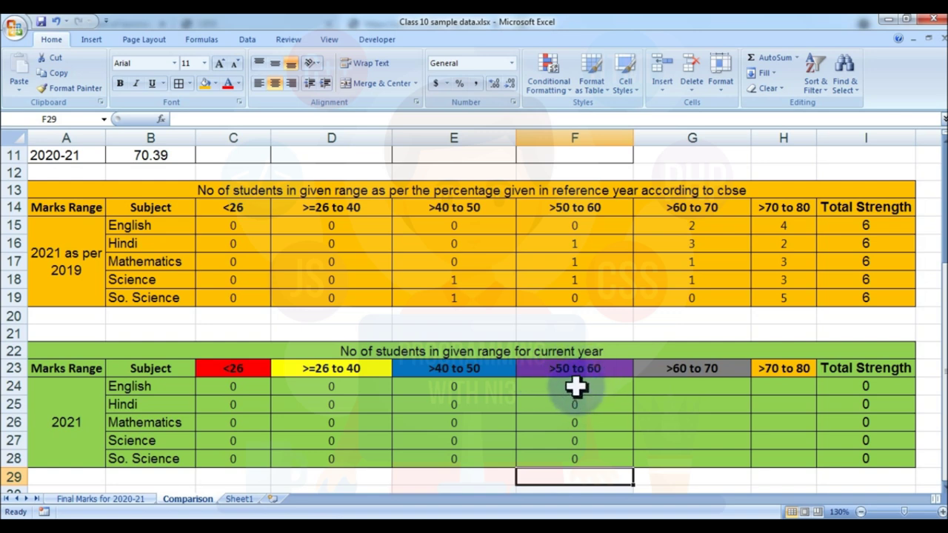
On the Final Marks sheet, set up a Between highlight rule for C3:H8 with limits 60 and 70.
left_click(119, 499)
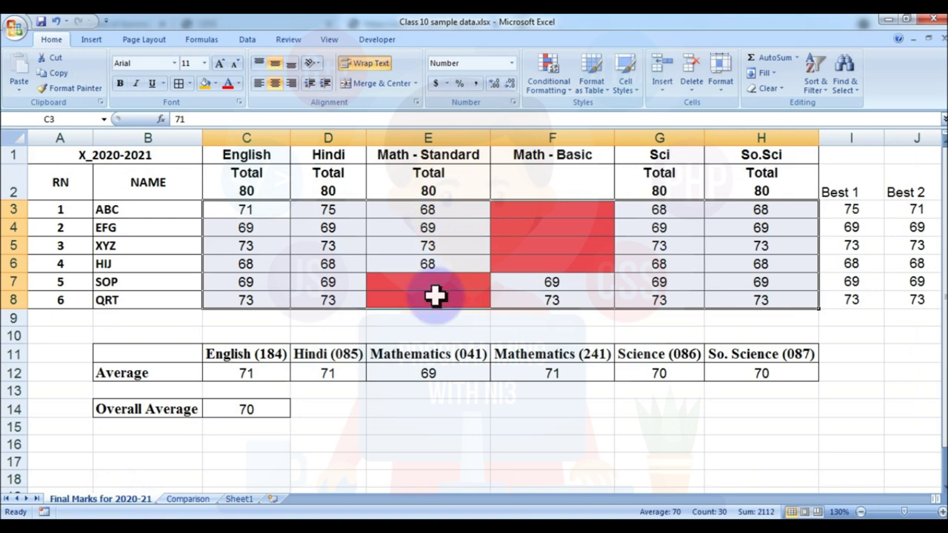
left_click(196, 499)
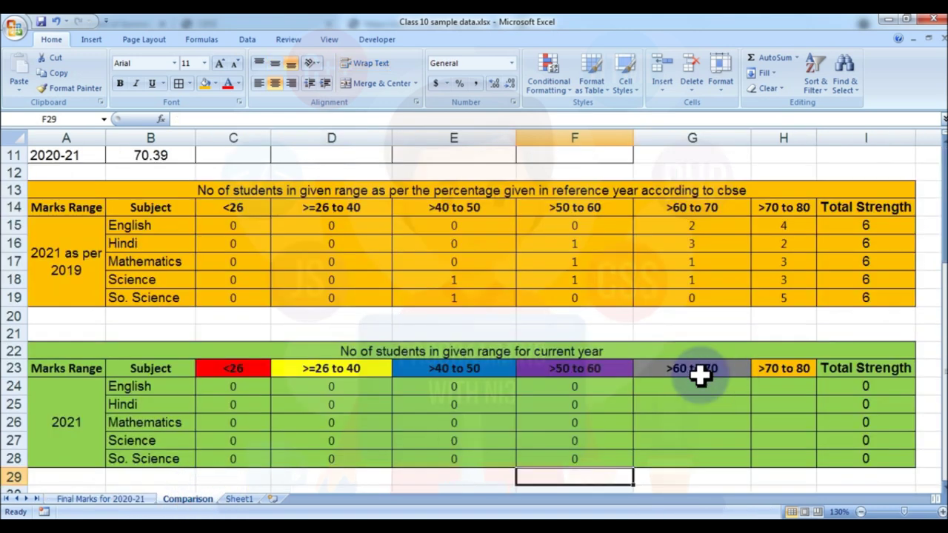
left_click(115, 499)
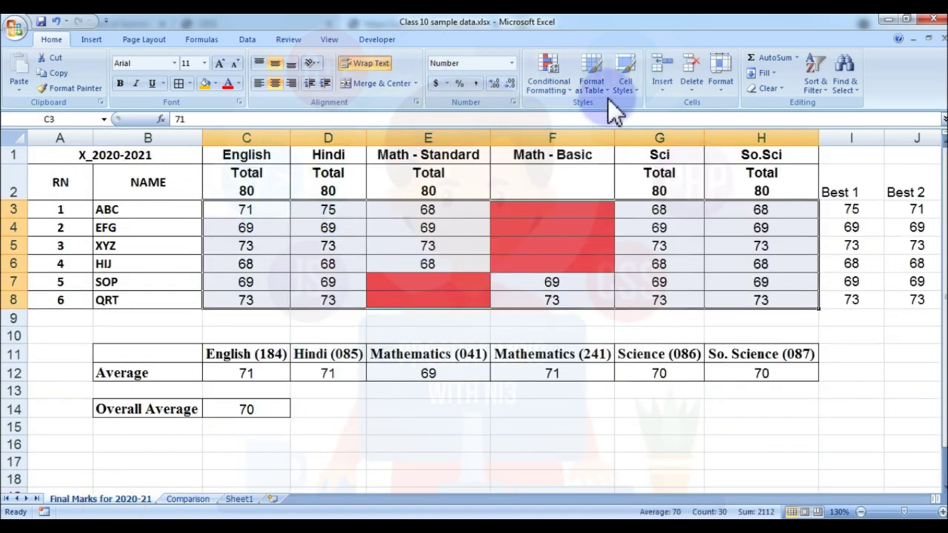
left_click(549, 77)
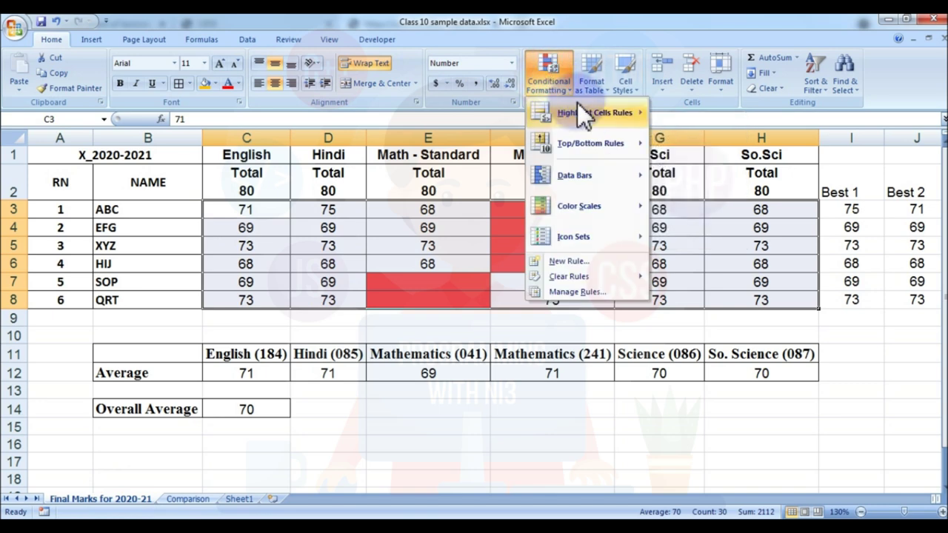
left_click(585, 111)
left_click(708, 180)
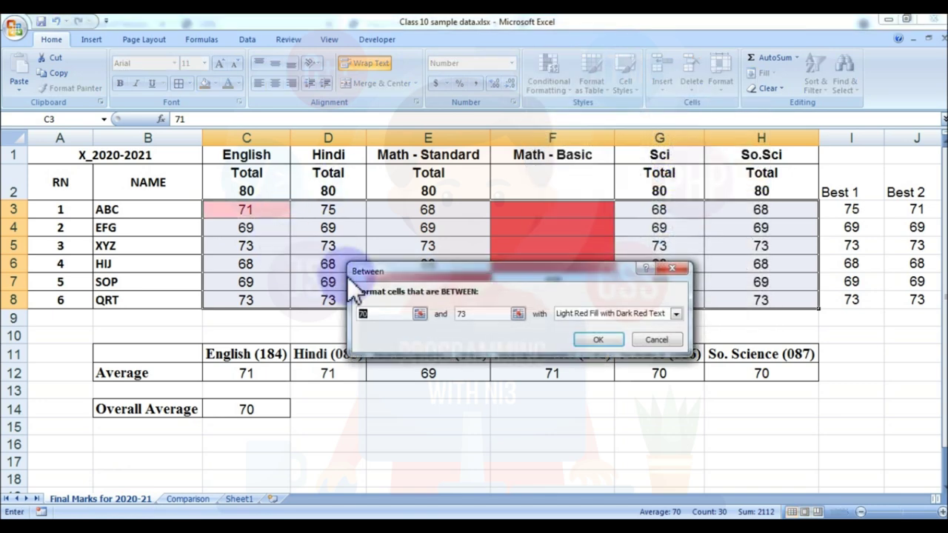
type("60")
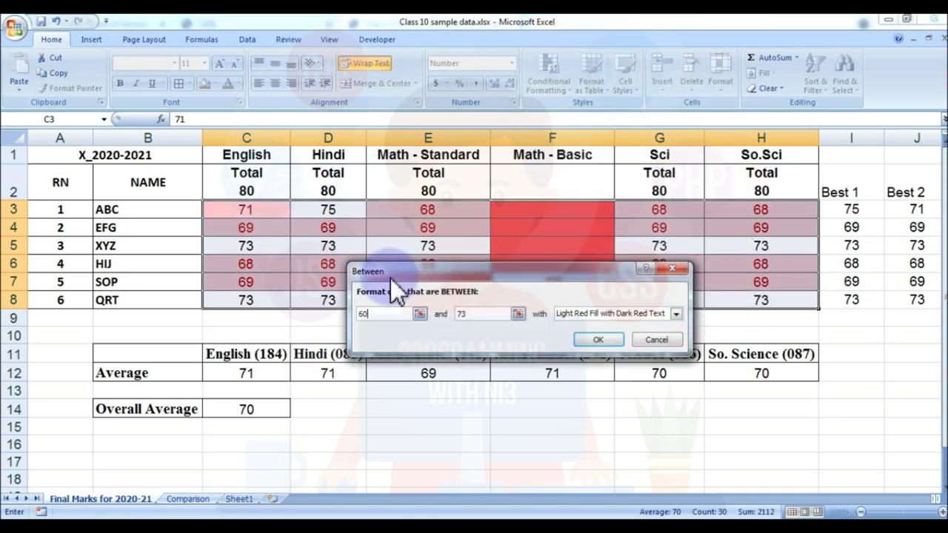
key("Tab")
type("70")
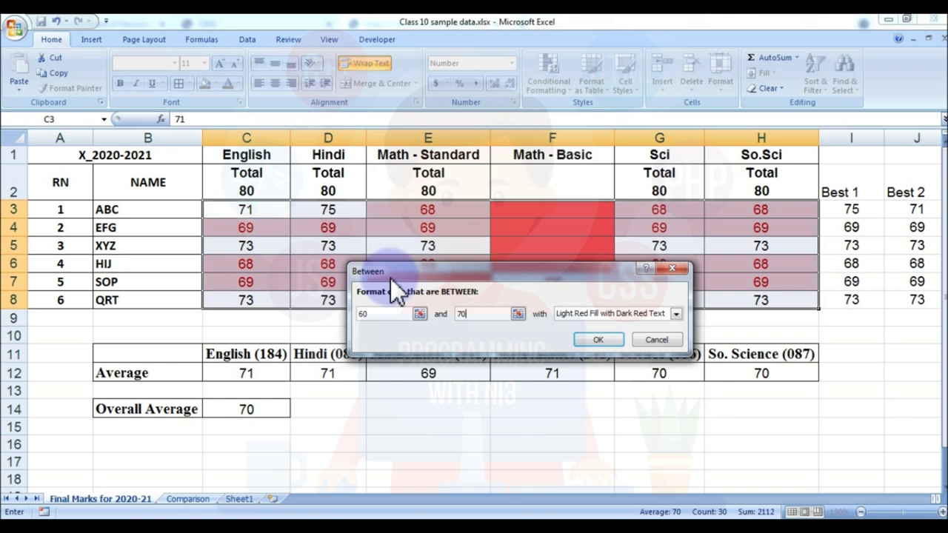
Give the 60 to 70 rule a custom grey fill and apply it to the marks.
left_click(676, 313)
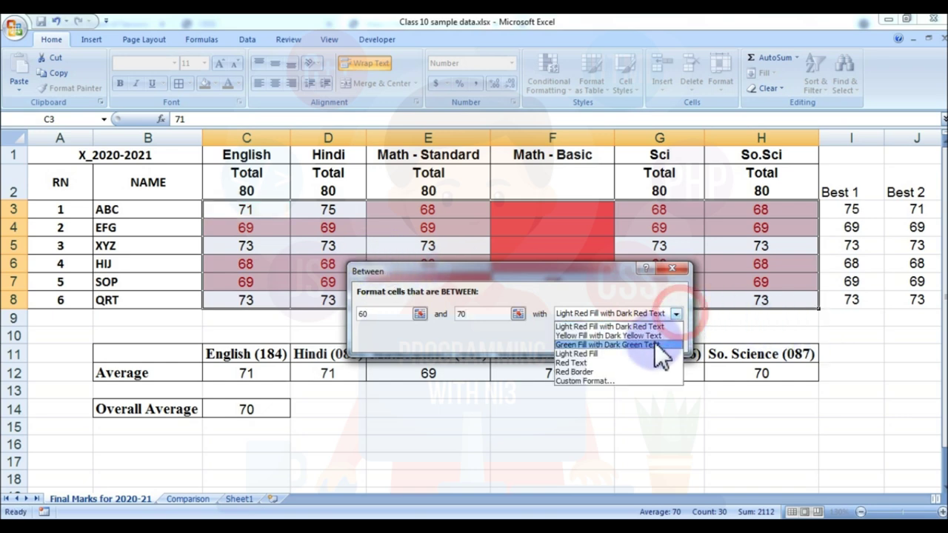
left_click(596, 380)
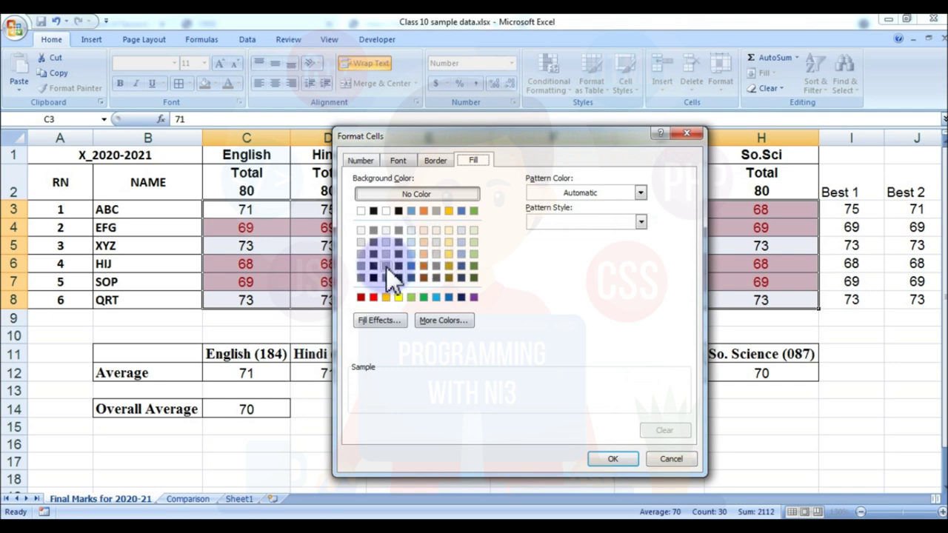
left_click(386, 266)
left_click(608, 457)
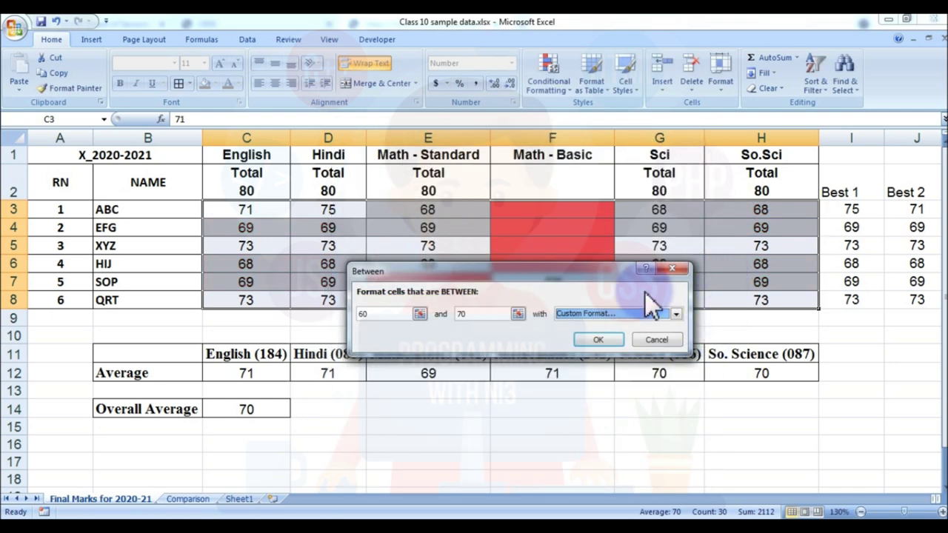
left_click(597, 340)
Count the grey English marks and enter 3 in the Comparison sheet's >60 to 70 column for English, G24.
left_click(328, 264)
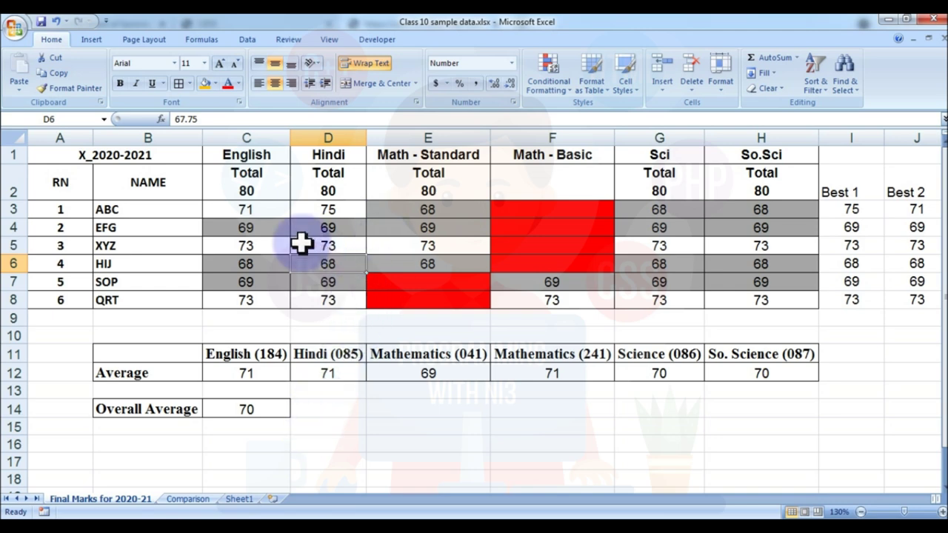
left_click(334, 241)
left_click(267, 231)
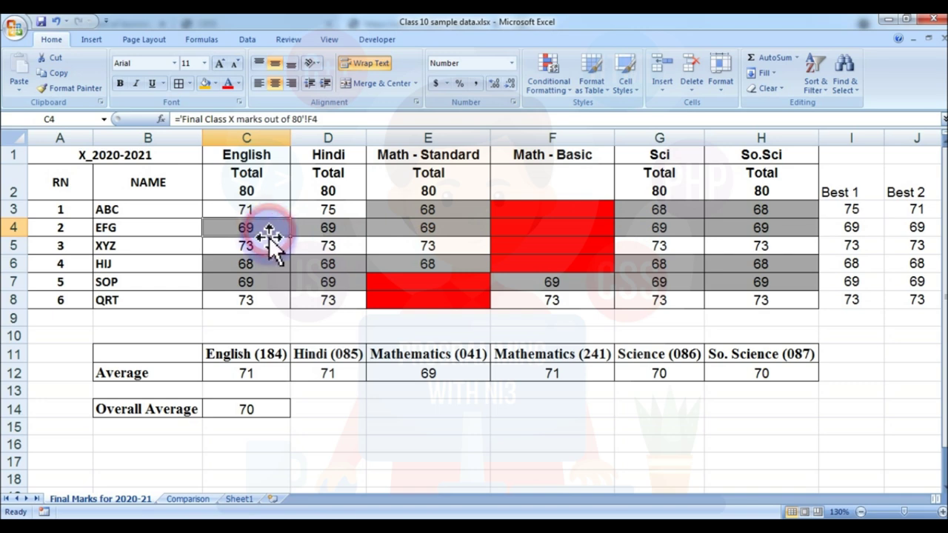
left_click(197, 499)
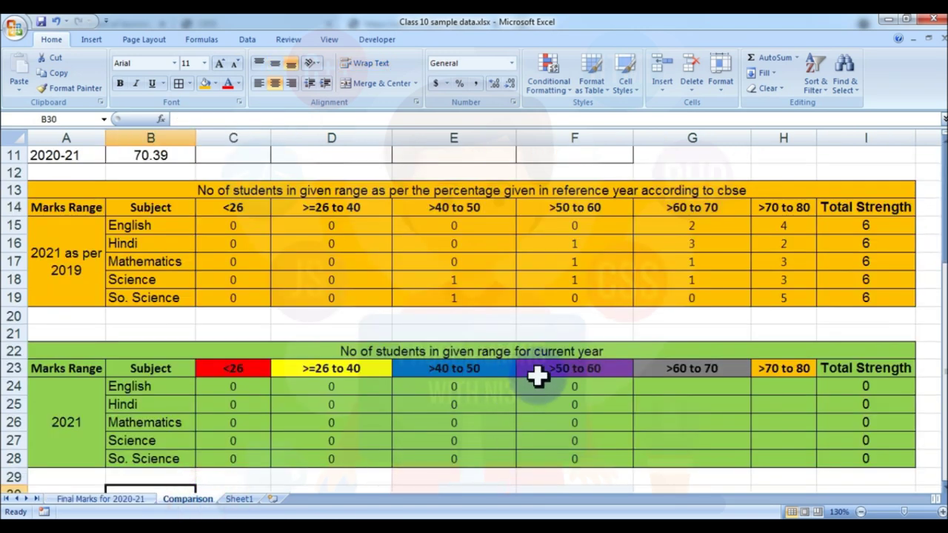
left_click(678, 389)
type("3")
key("Return")
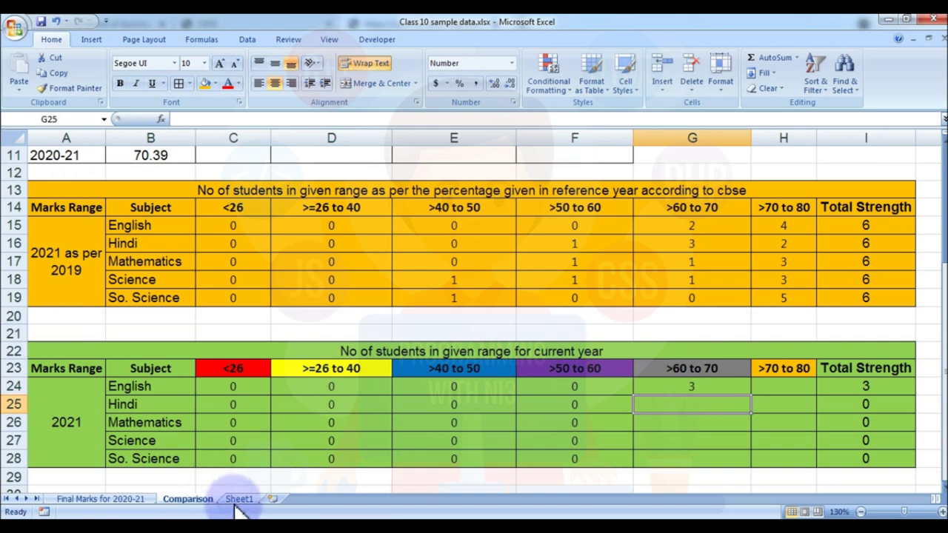
Check the grey Hindi marks and enter 3 in the Comparison sheet's >60 to 70 column for Hindi, G25.
left_click(132, 500)
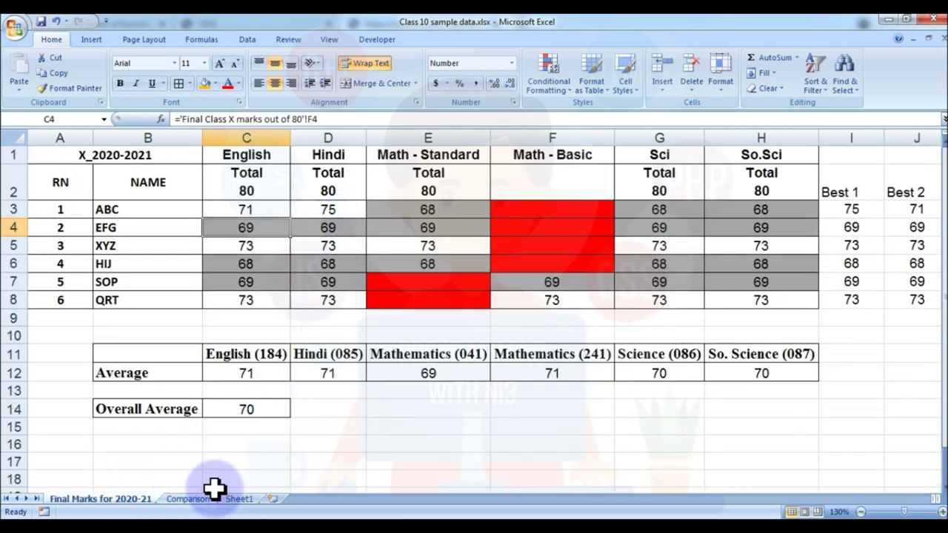
left_click(187, 499)
type("3")
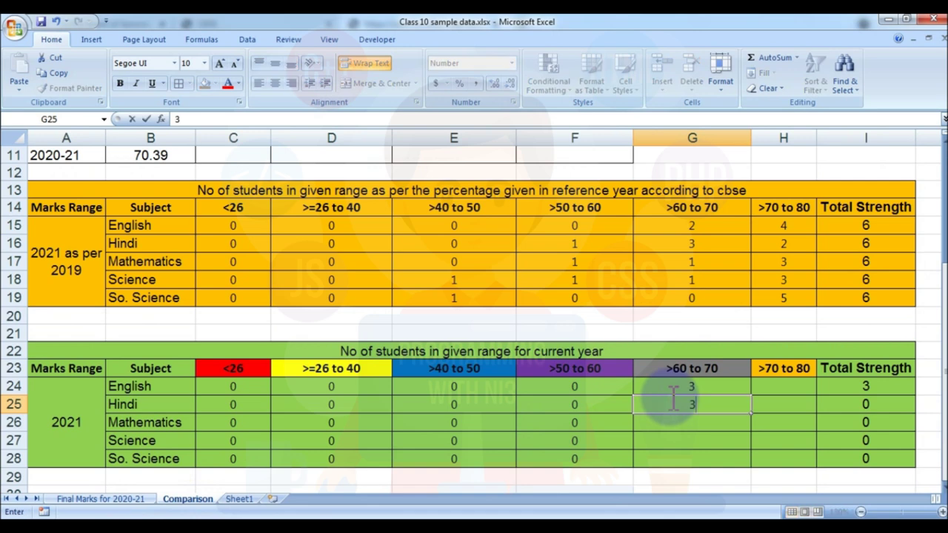
key("Return")
Count the grey marks in both Math columns and enter 4 for Mathematics in the Comparison sheet's >60 to 70 column, G26.
left_click(118, 499)
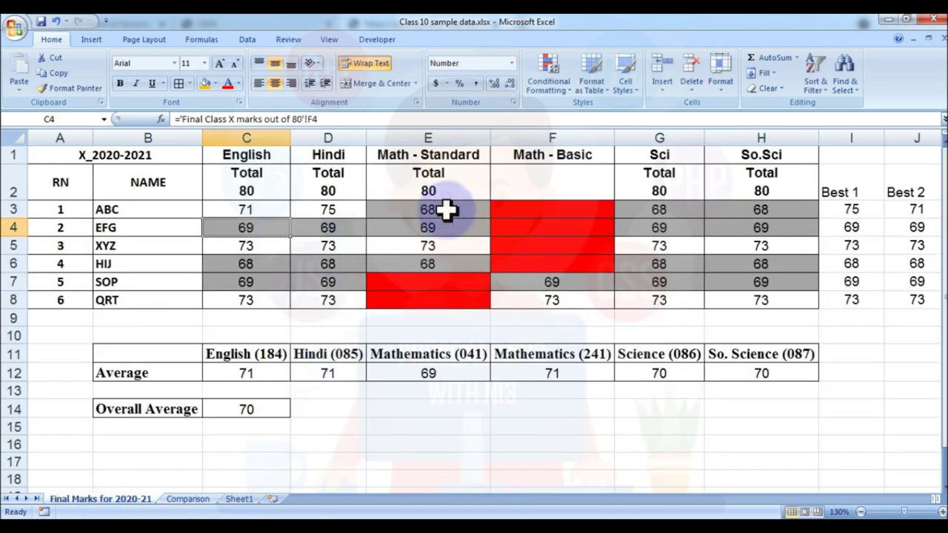
left_click(447, 210)
left_click(445, 229)
left_click(436, 279)
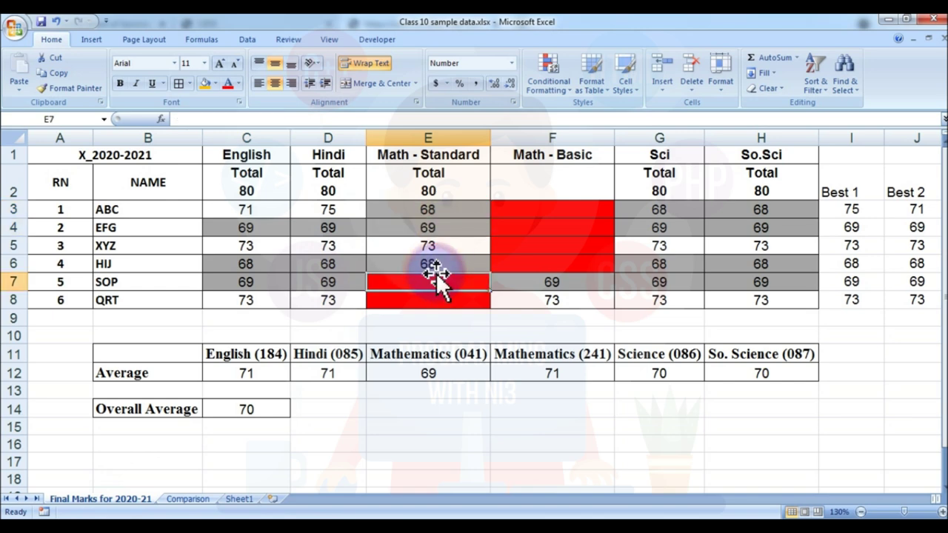
left_click(440, 264)
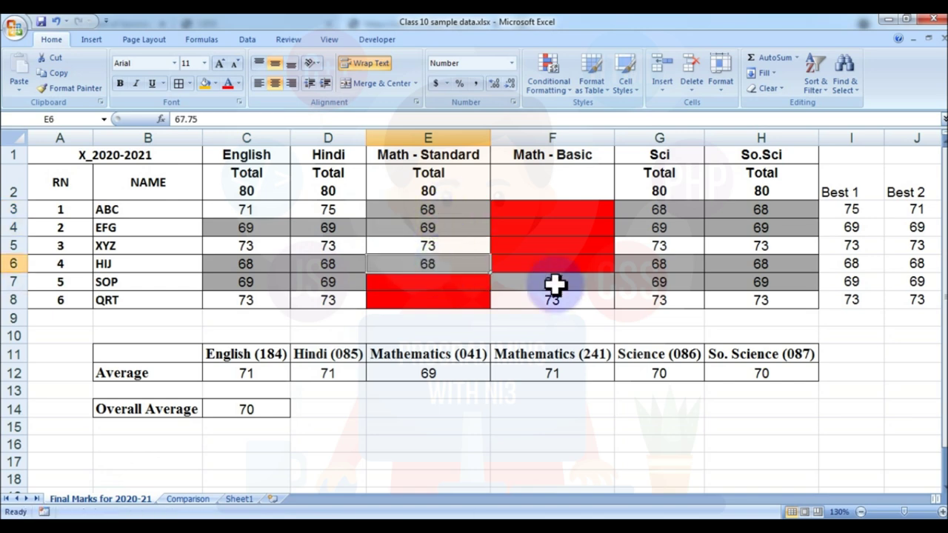
left_click(187, 499)
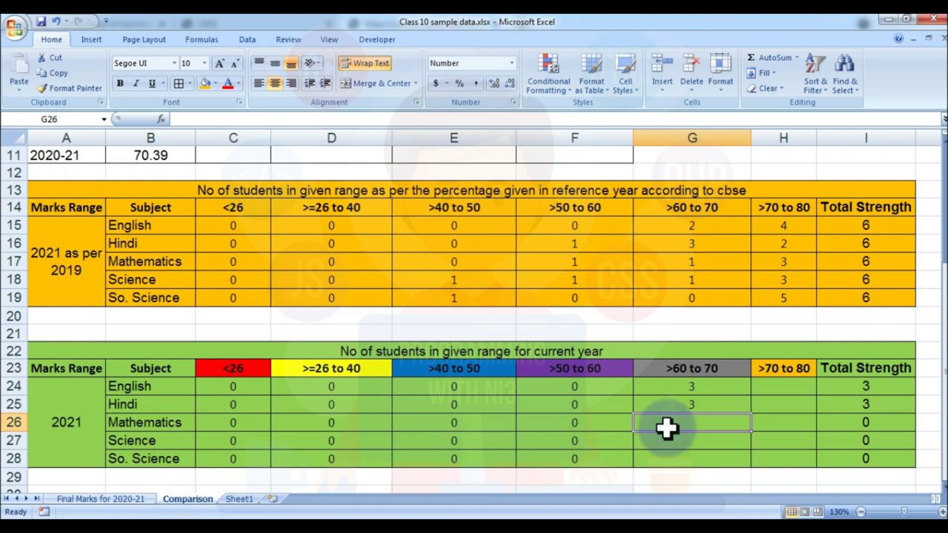
type("4")
key("Return")
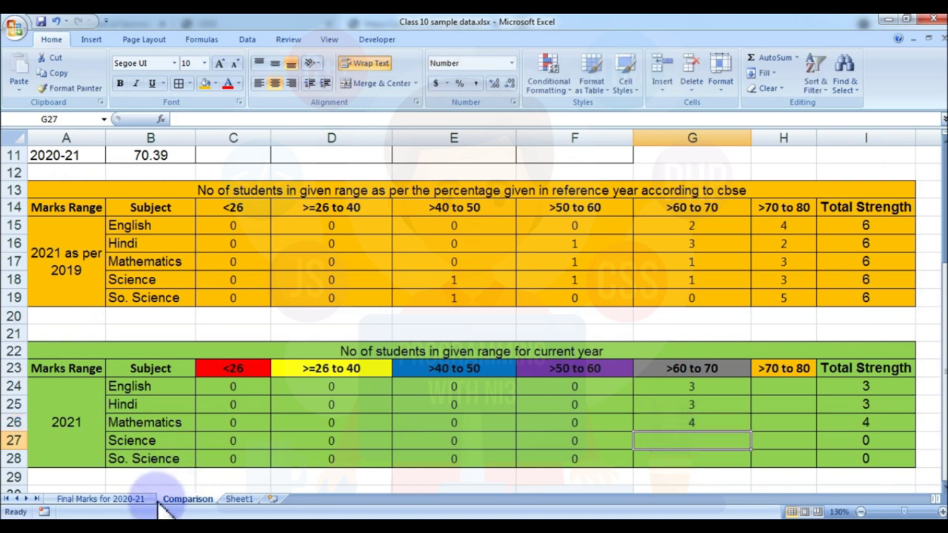
Count the grey Science marks on the Final Marks sheet and enter 4 in the Comparison sheet's >60 to 70 column for Science, G27.
left_click(138, 500)
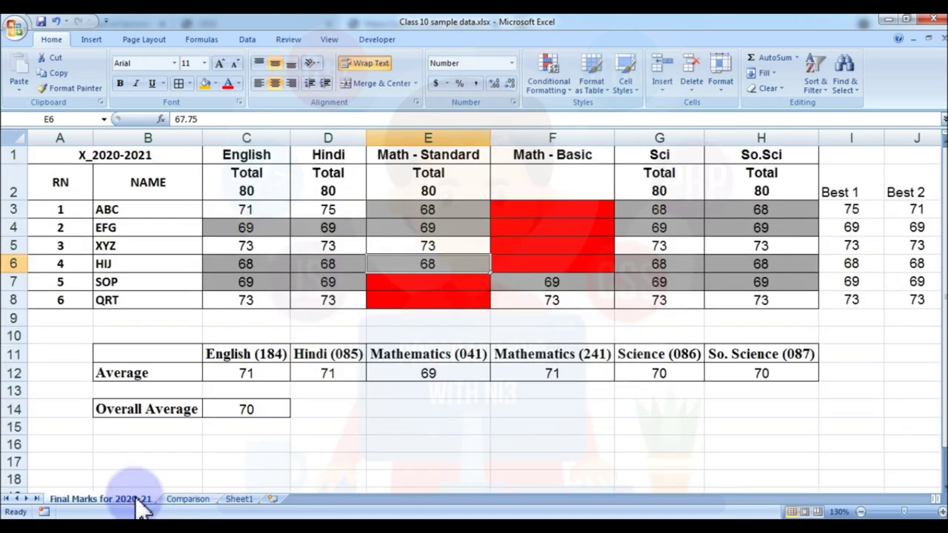
left_click(682, 209)
left_click(682, 231)
left_click(674, 268)
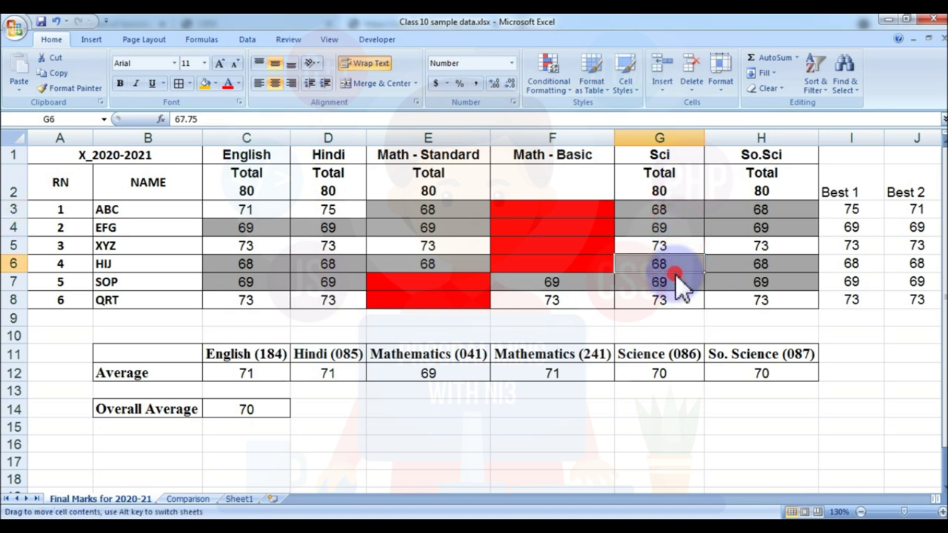
left_click(671, 279)
left_click(194, 500)
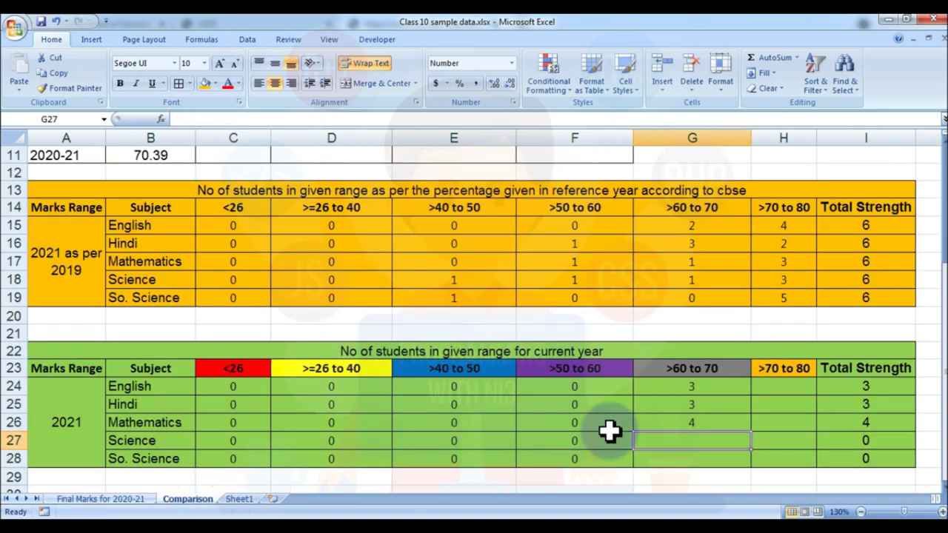
key("ctrl+v")
key("Return")
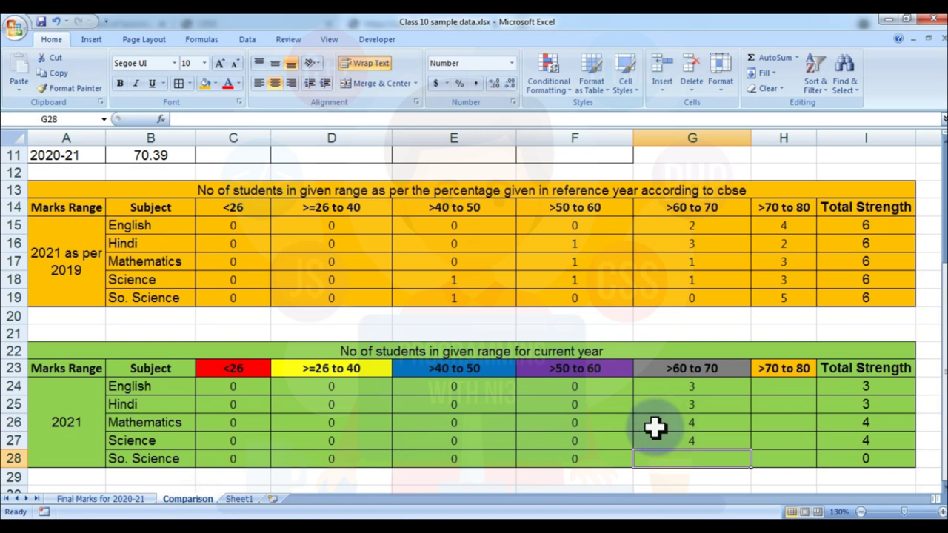
Check the grey So.Sci marks and enter 4 in the Comparison sheet's >60 to 70 column for So. Science, G28.
left_click(104, 498)
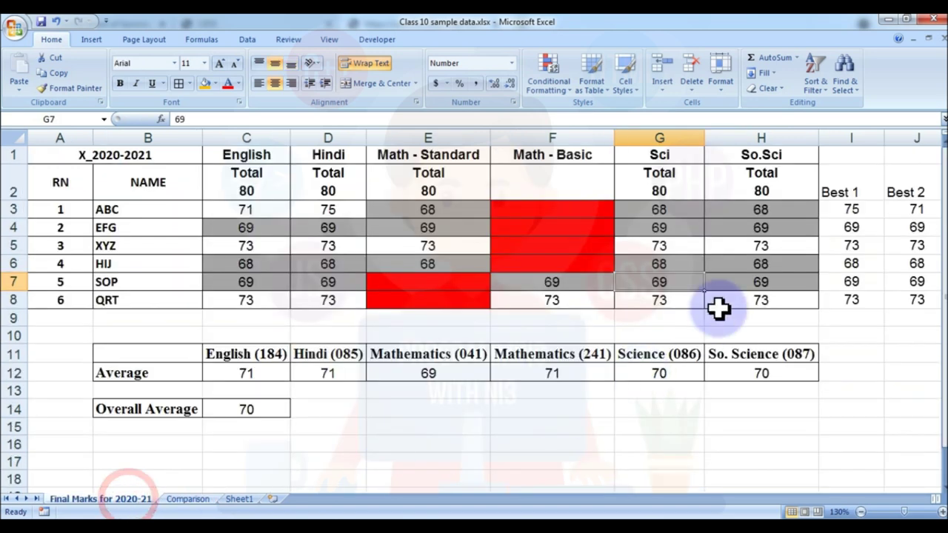
left_click(189, 499)
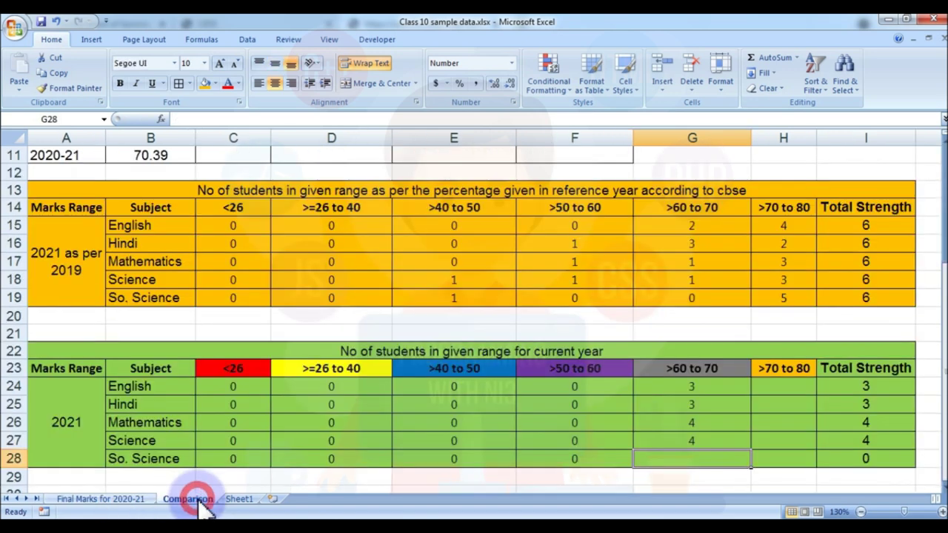
left_click(131, 499)
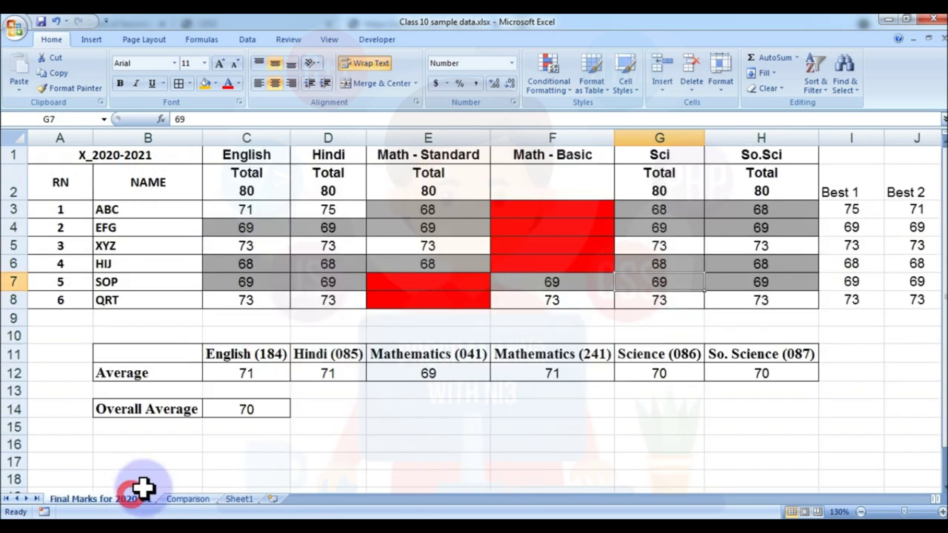
left_click(207, 499)
type("4")
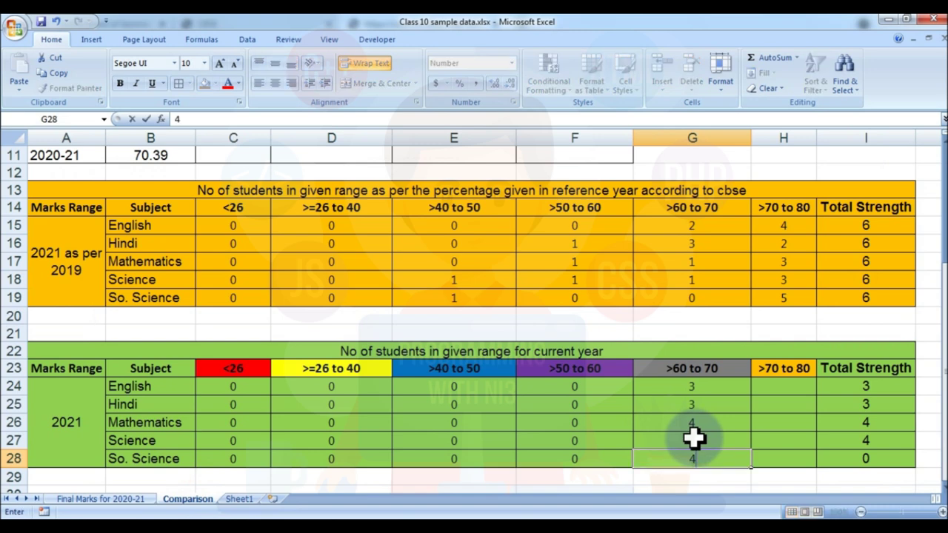
key("Return")
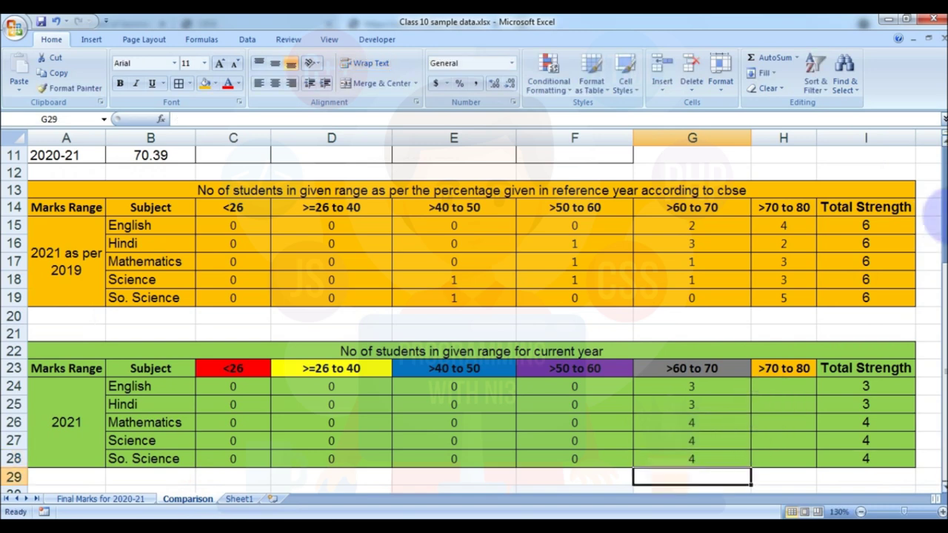
Set up a Between conditional formatting rule from 70 to 80 for the marks C3:H8 on the Final Marks sheet.
left_click(112, 499)
left_click_drag(260, 210, 758, 297)
left_click(550, 74)
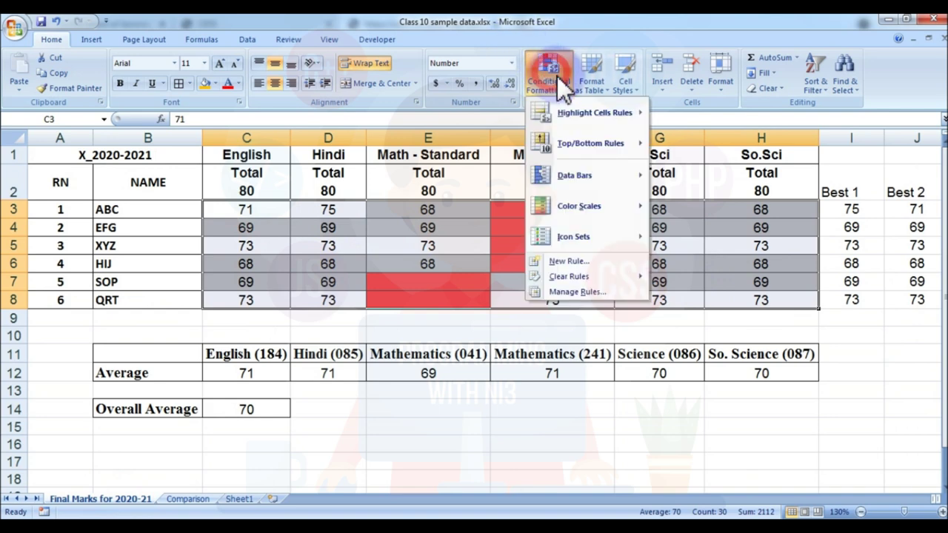
mouse_move(595, 113)
left_click(699, 176)
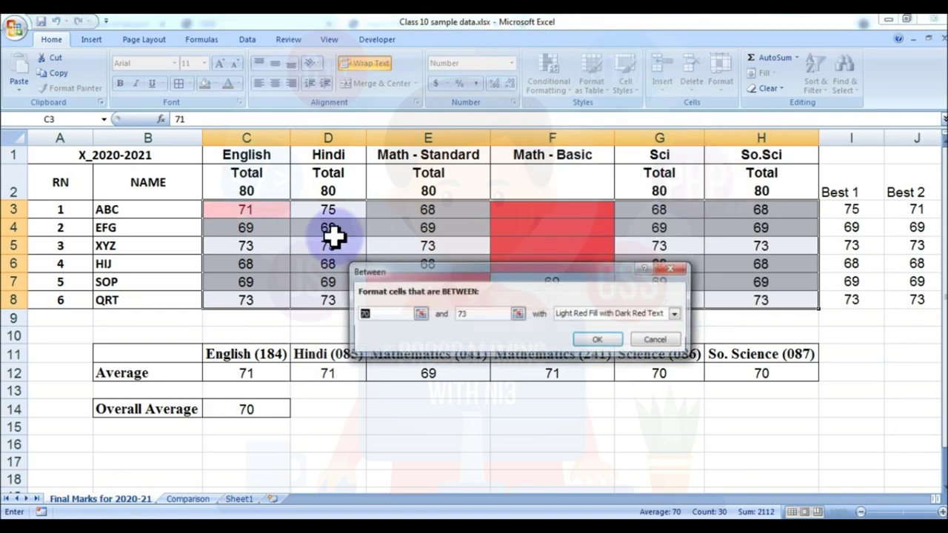
double_click(479, 314)
type("80")
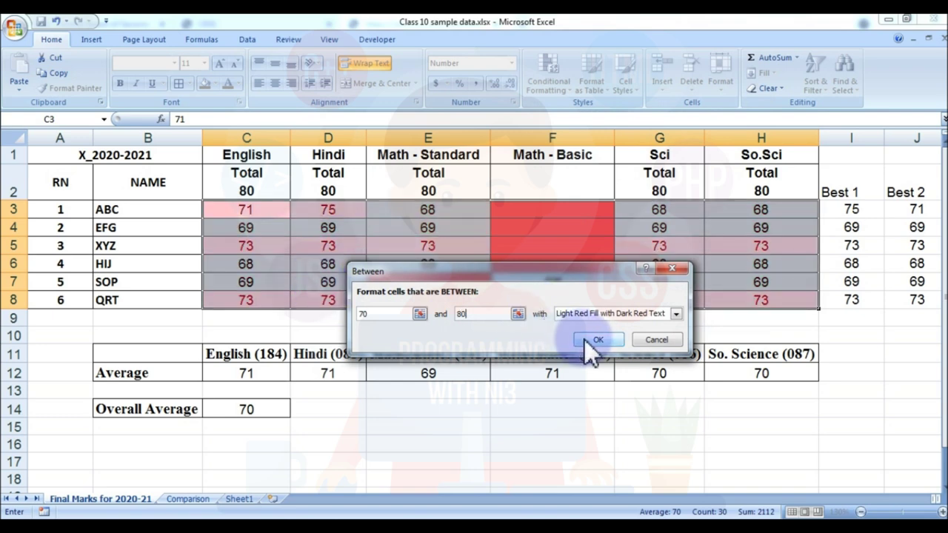
Give the 70 to 80 rule a custom orange fill and apply it to the marks.
left_click(674, 314)
left_click(609, 381)
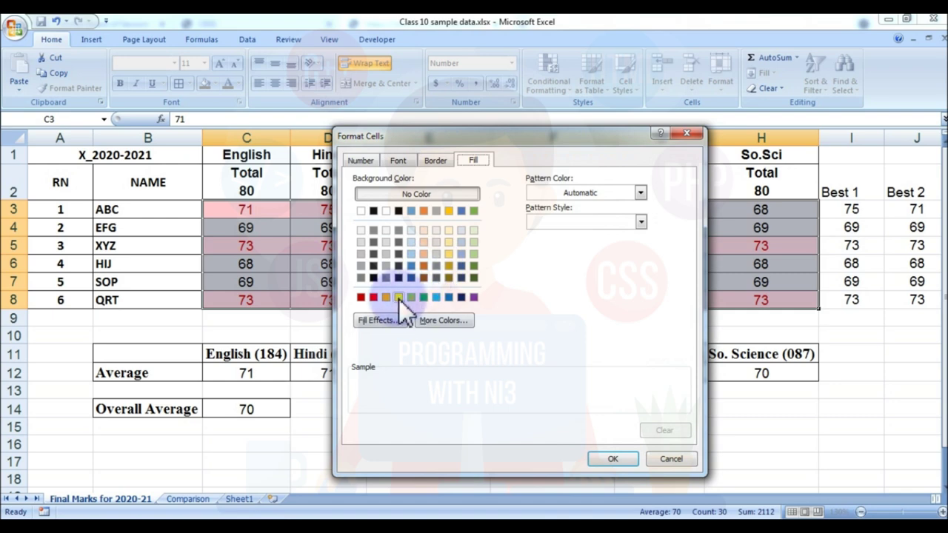
left_click(385, 297)
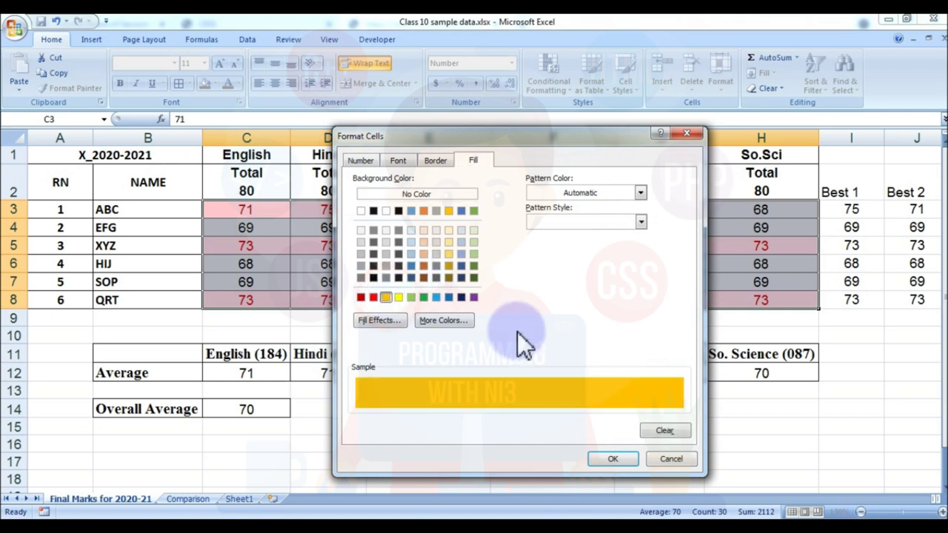
left_click(613, 458)
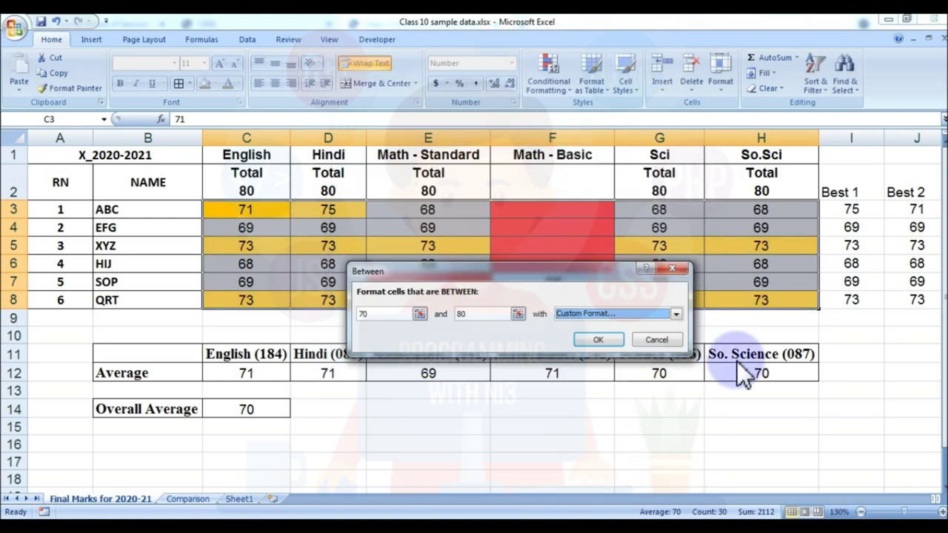
left_click(599, 340)
left_click(696, 269)
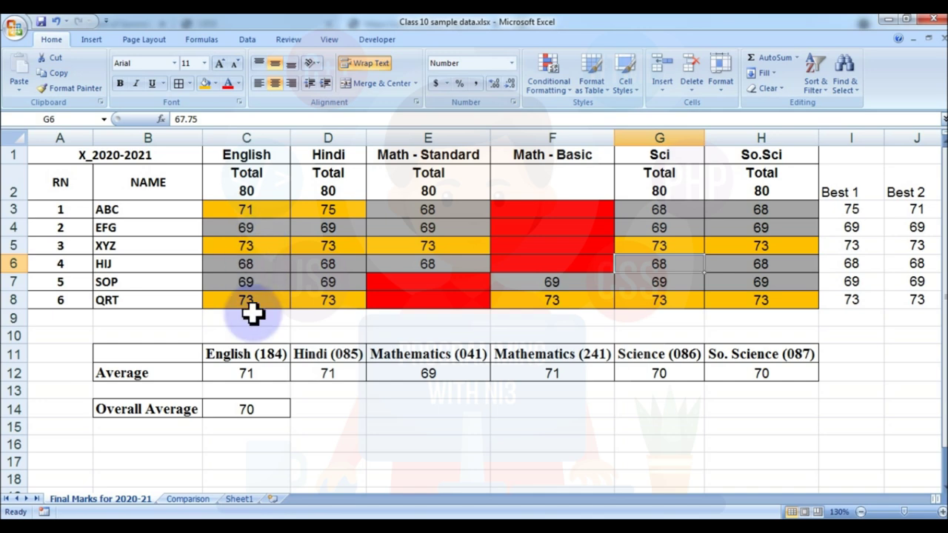
Enter 3 in the Comparison sheet's >70 to 80 column for English, H24.
left_click(187, 501)
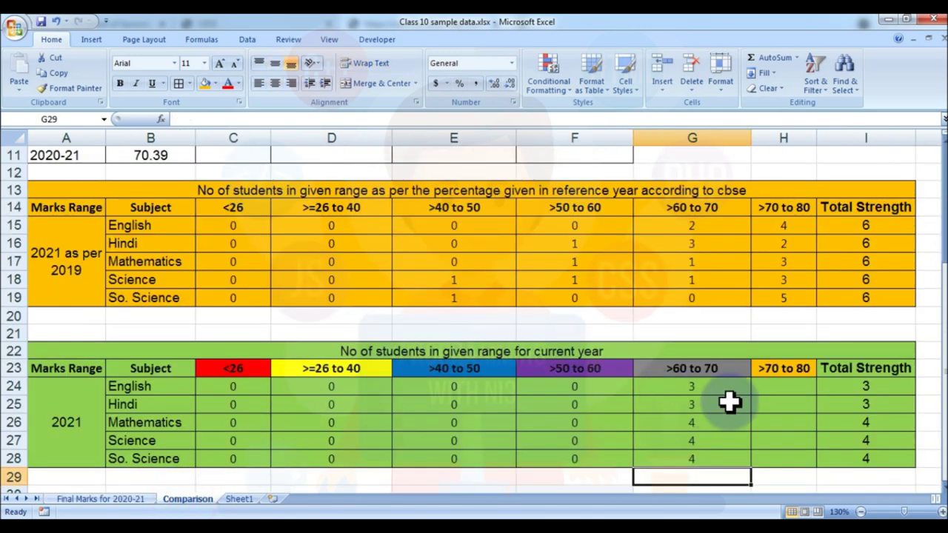
left_click(793, 384)
type("2")
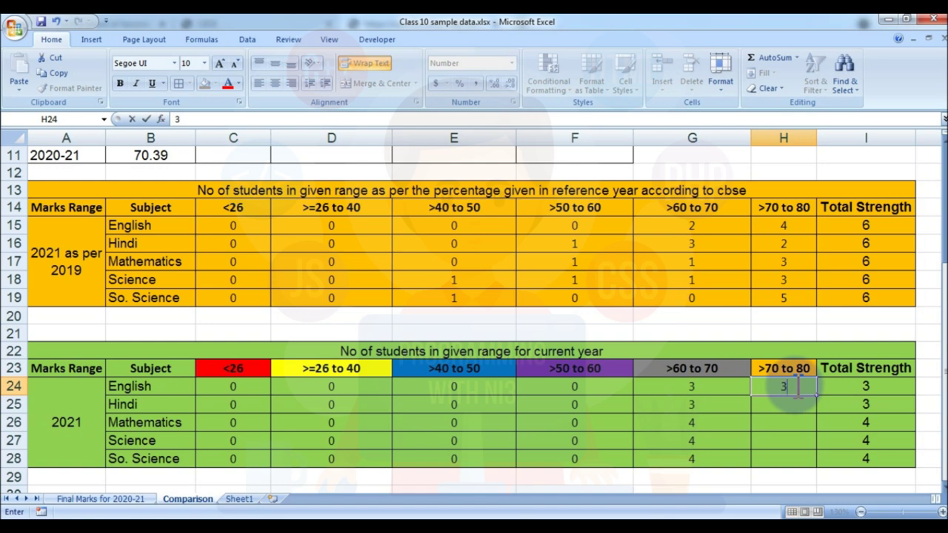
key("Return")
Count the orange Hindi marks and enter 3 in the Comparison sheet's >70 to 80 column for Hindi, H25.
left_click(122, 500)
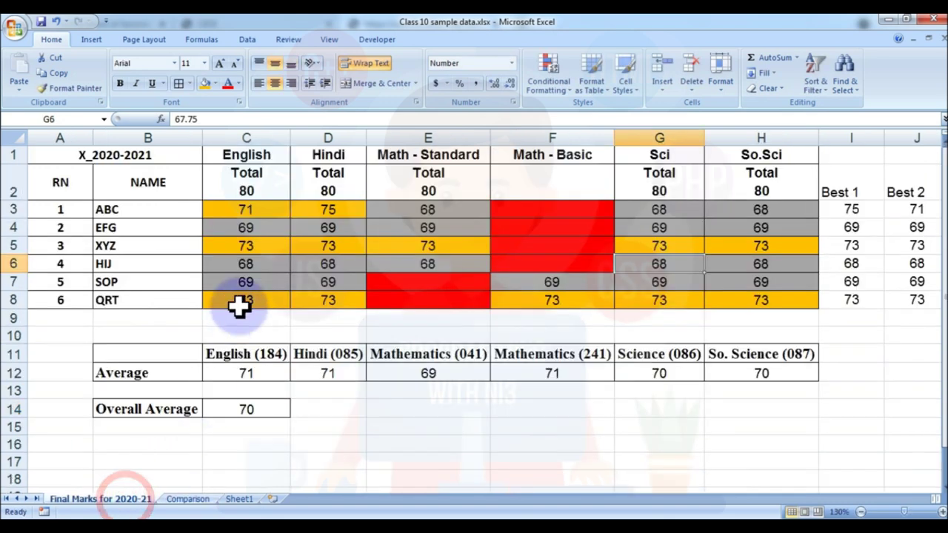
left_click(351, 209)
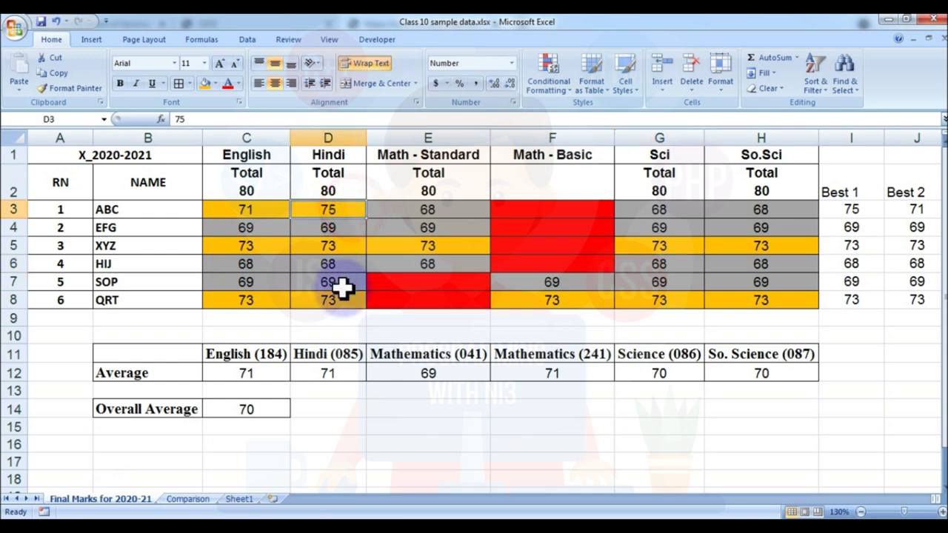
left_click(185, 500)
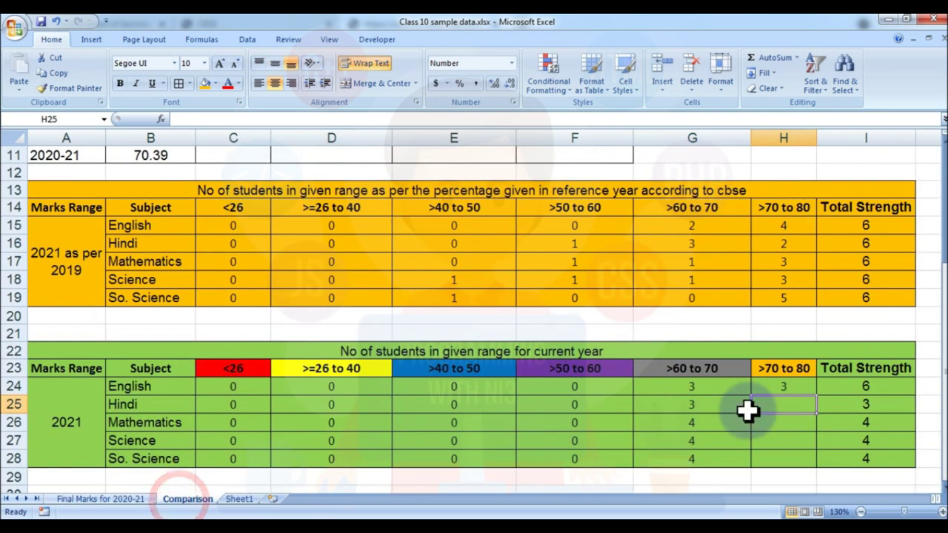
type("3")
key("Return")
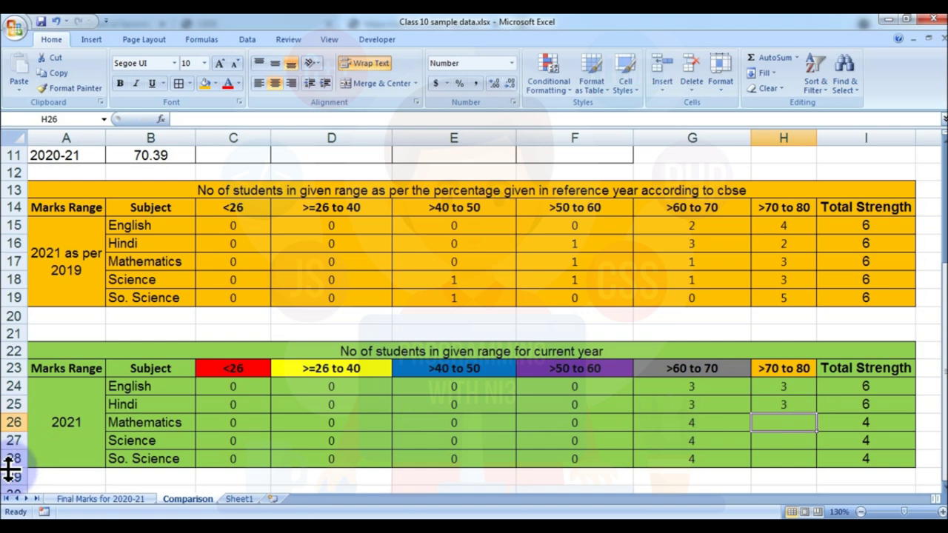
Count the orange marks in both Math columns and enter 2 for Mathematics in the Comparison sheet's >70 to 80 column, H26.
left_click(117, 500)
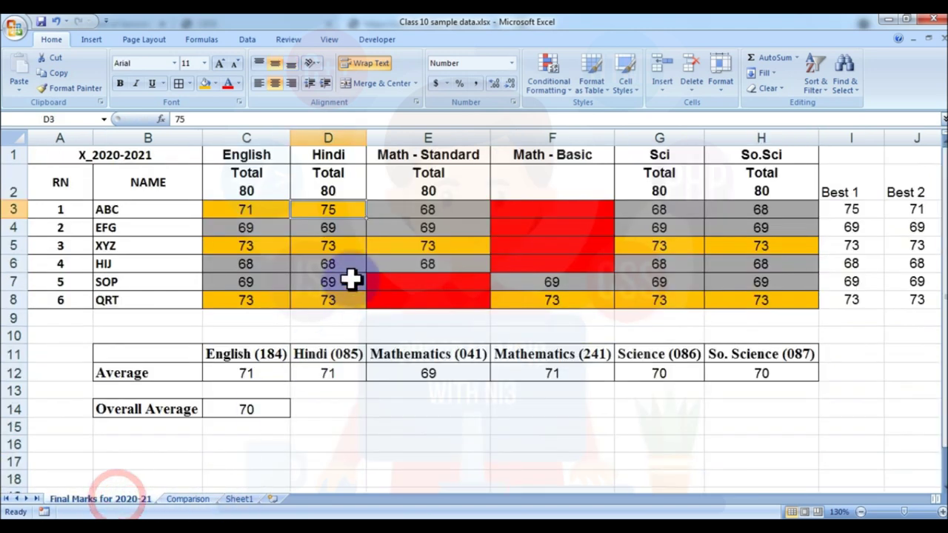
left_click(188, 500)
type("2")
key("Return")
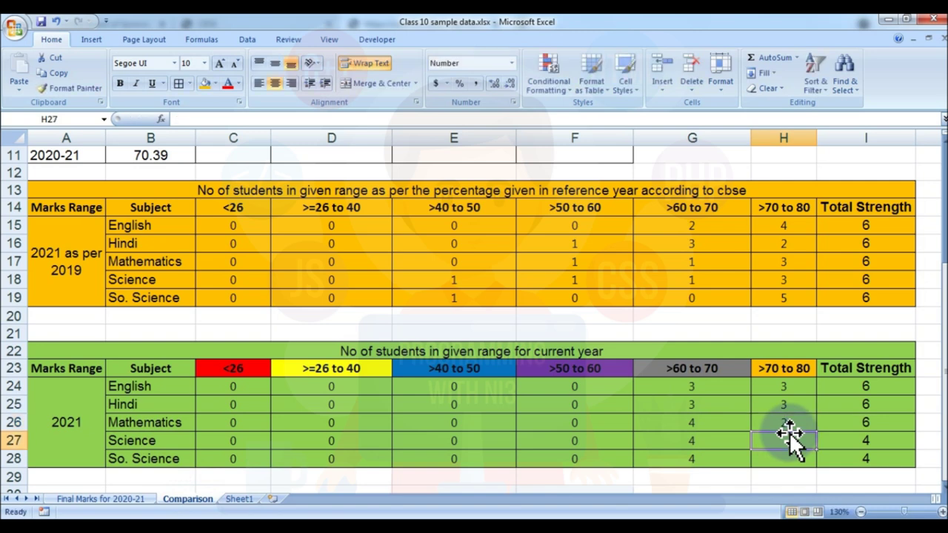
Check the orange Science and So.Sci marks and enter 2 for each in the Comparison sheet's >70 to 80 column, H27 and H28.
left_click(130, 501)
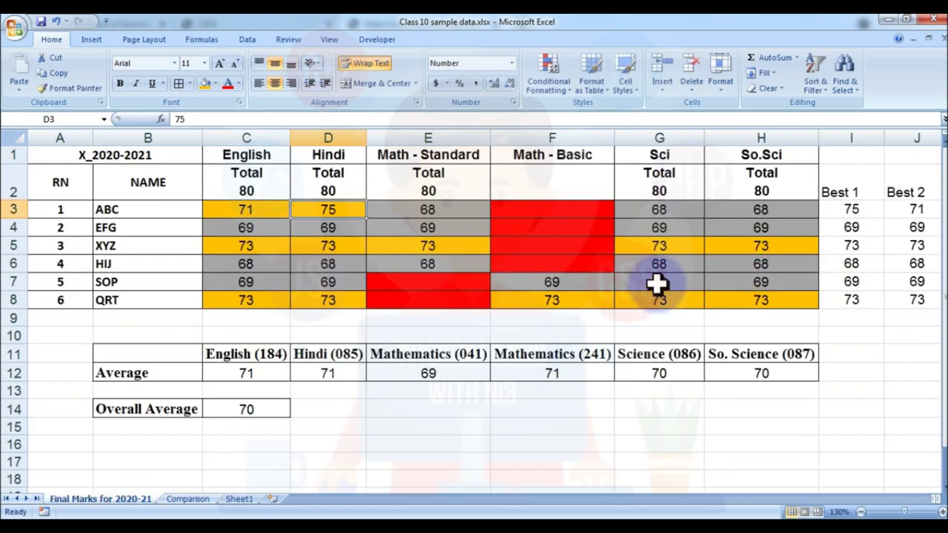
left_click(187, 499)
type("2")
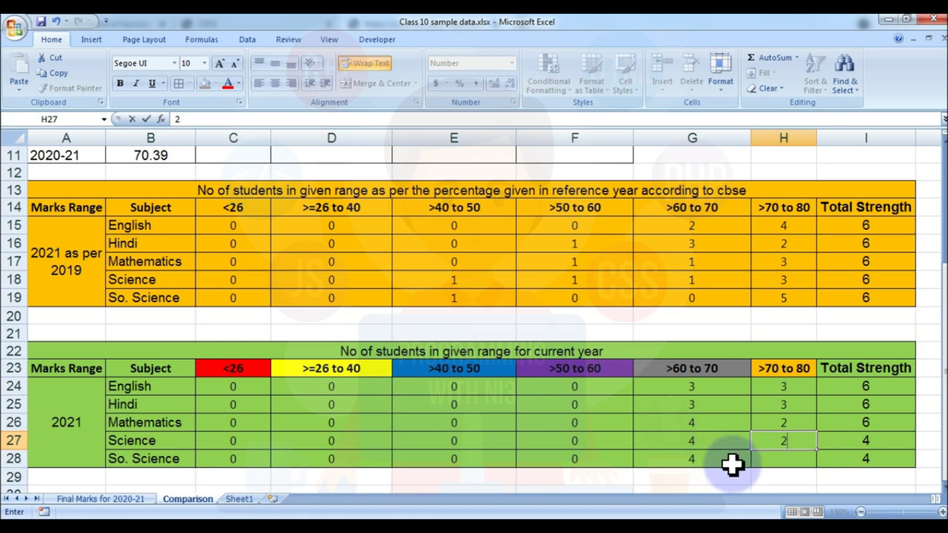
key("Return")
type("2")
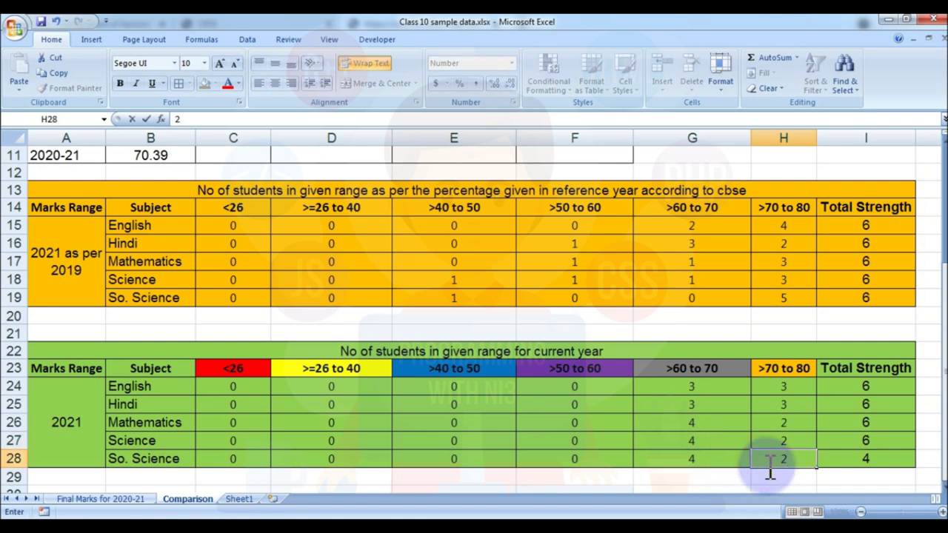
key("Return")
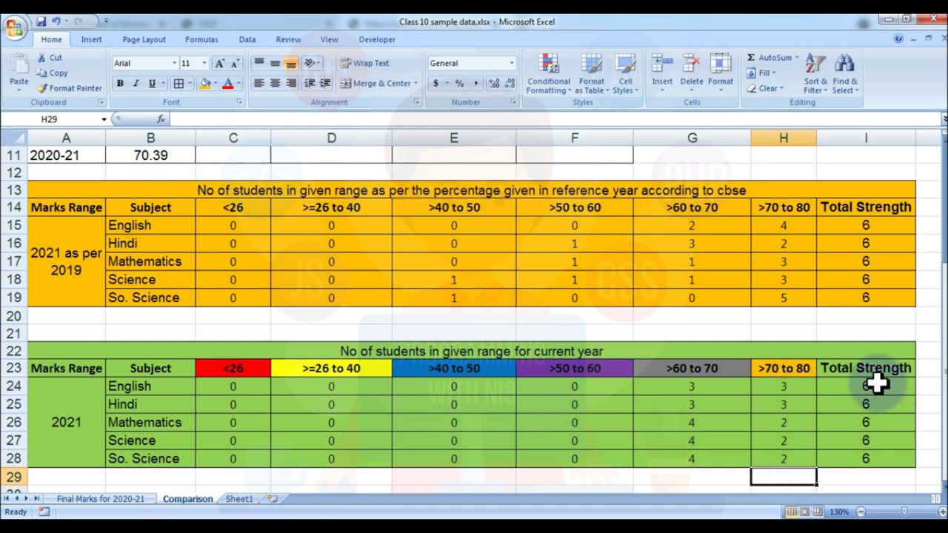
Review the current-year Total Strength column and compare the >40 to 50 counts for Science and So. Science with the reference-year table.
left_click_drag(876, 383, 878, 455)
left_click(879, 460)
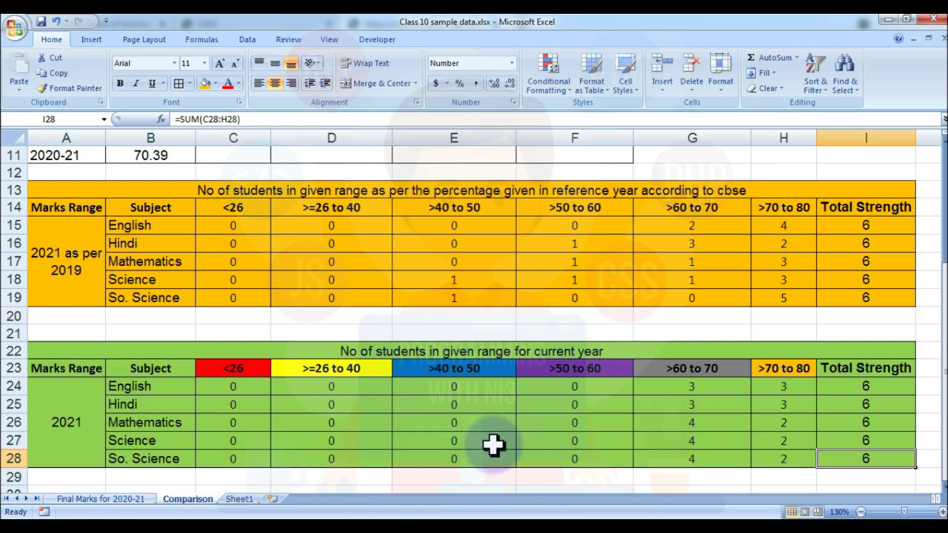
left_click(454, 437)
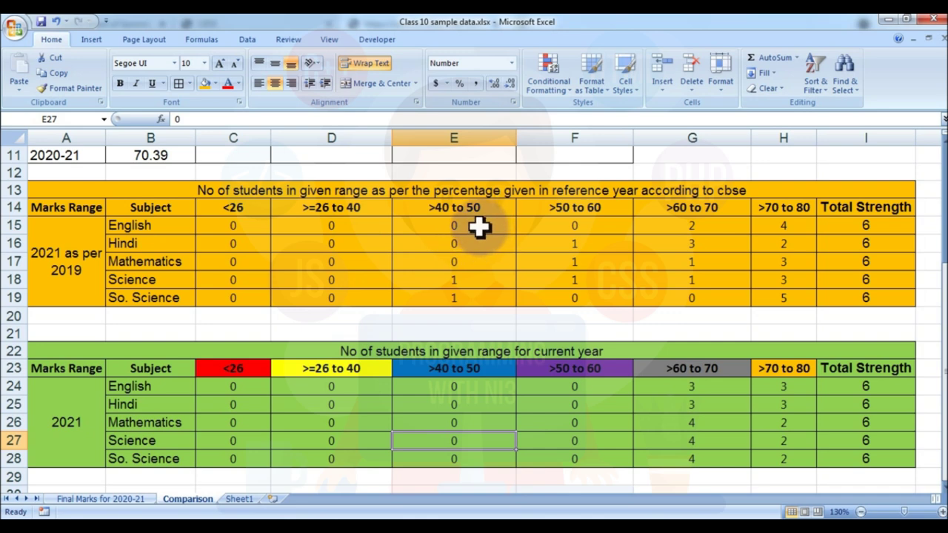
left_click(459, 457)
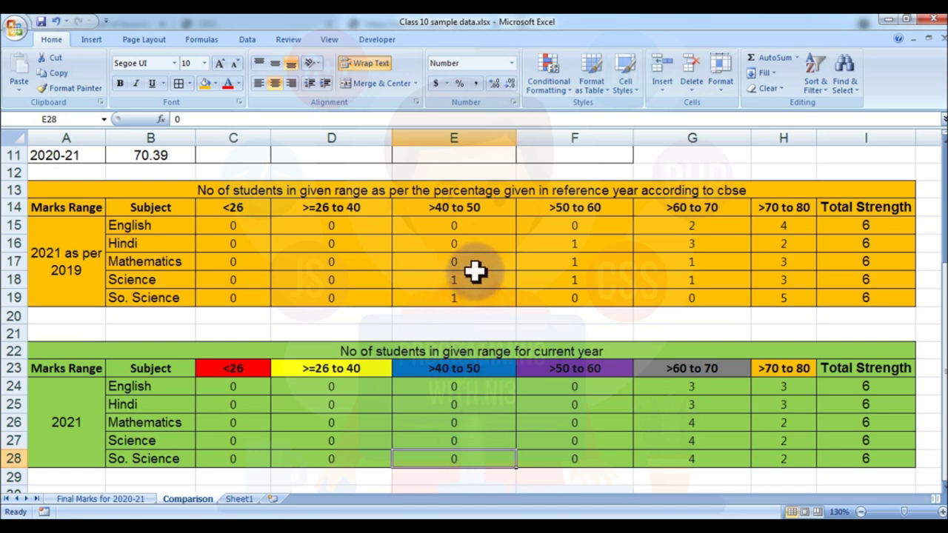
left_click(466, 418)
left_click(464, 440)
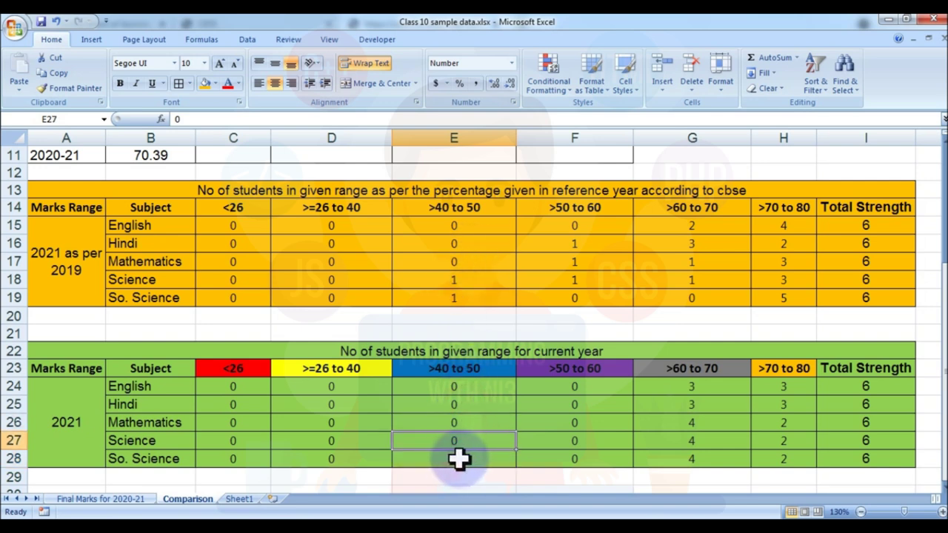
left_click(471, 437)
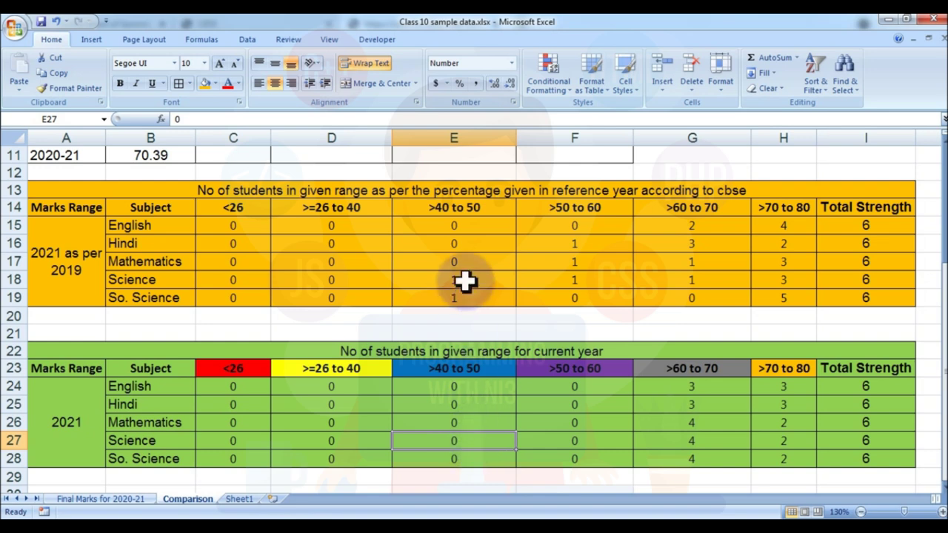
left_click(463, 457)
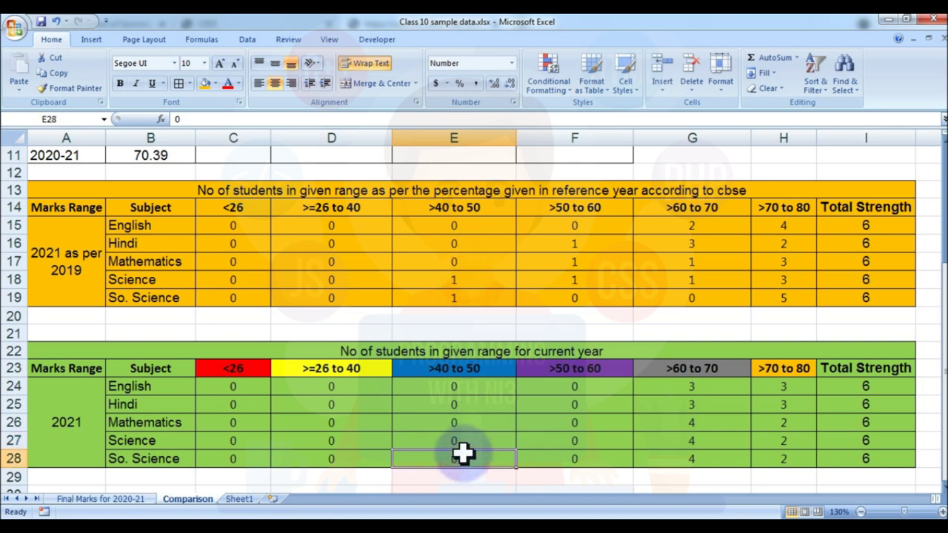
left_click(461, 440)
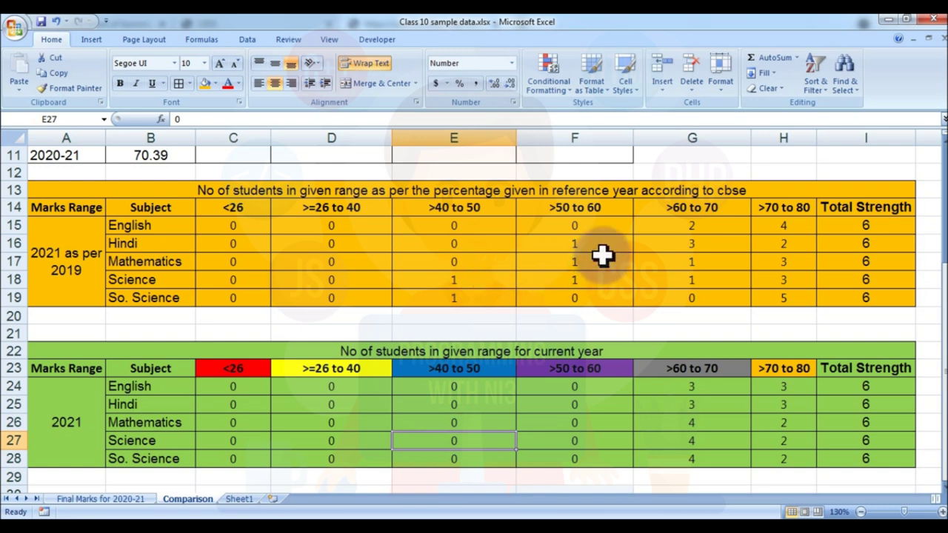
Compare each subject's >50 to 60 and >60 to 70 counts in the current-year table with those in the reference-year table.
left_click_drag(585, 385, 585, 461)
left_click_drag(576, 241, 583, 278)
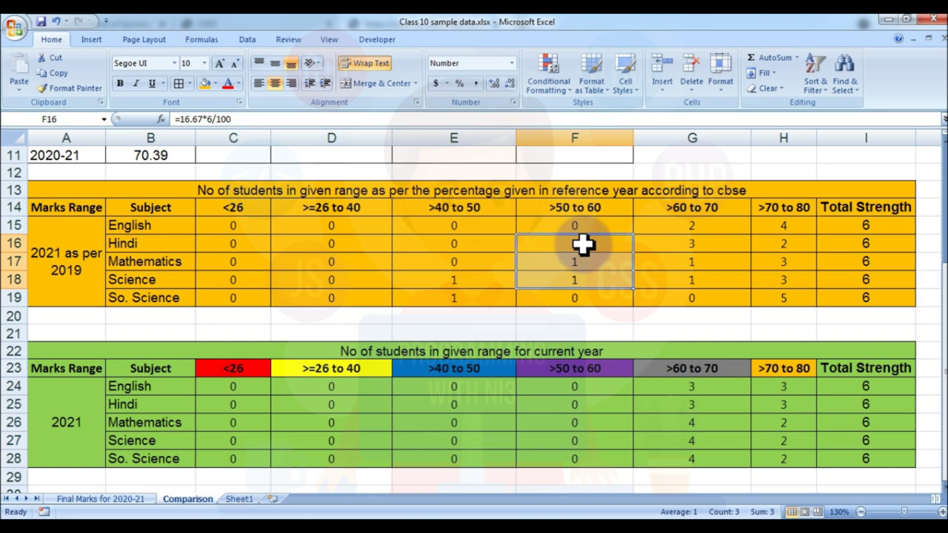
left_click(586, 261)
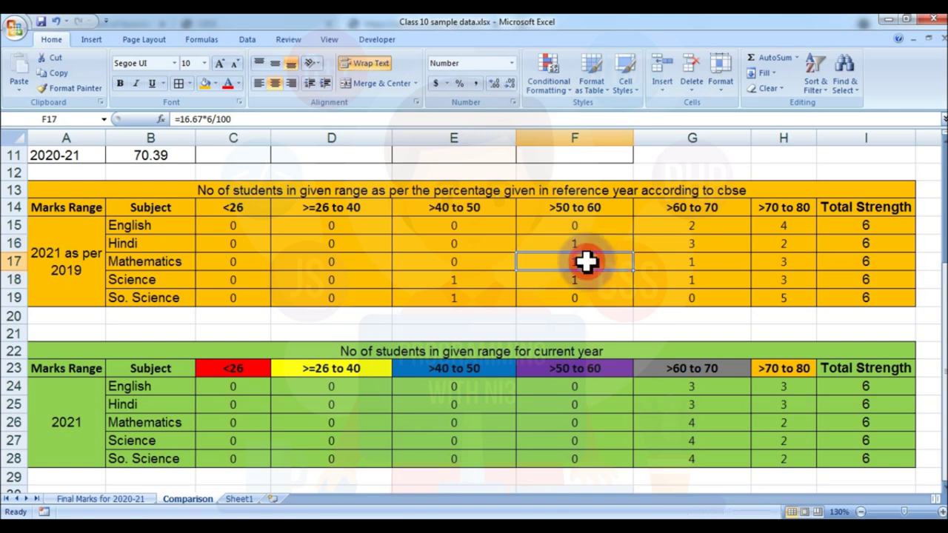
left_click(595, 281)
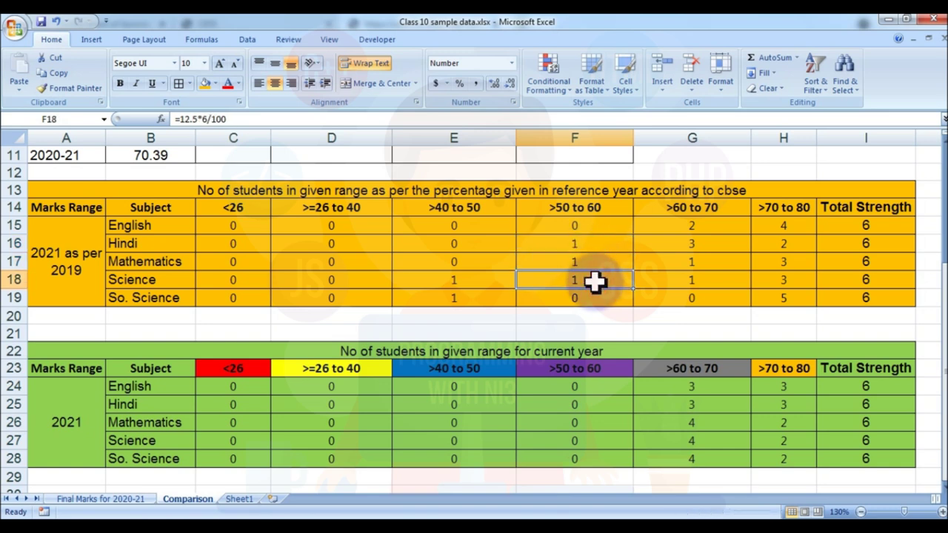
left_click(588, 384)
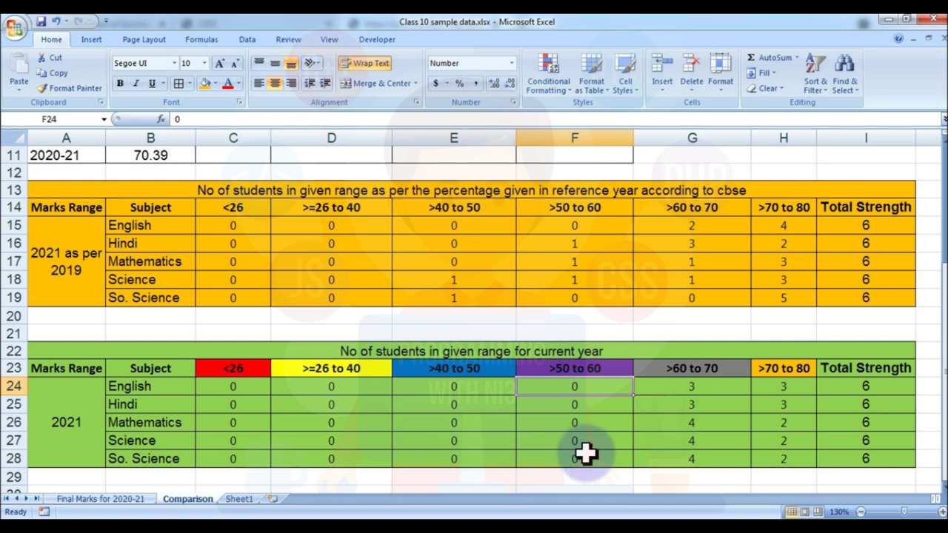
left_click(708, 383)
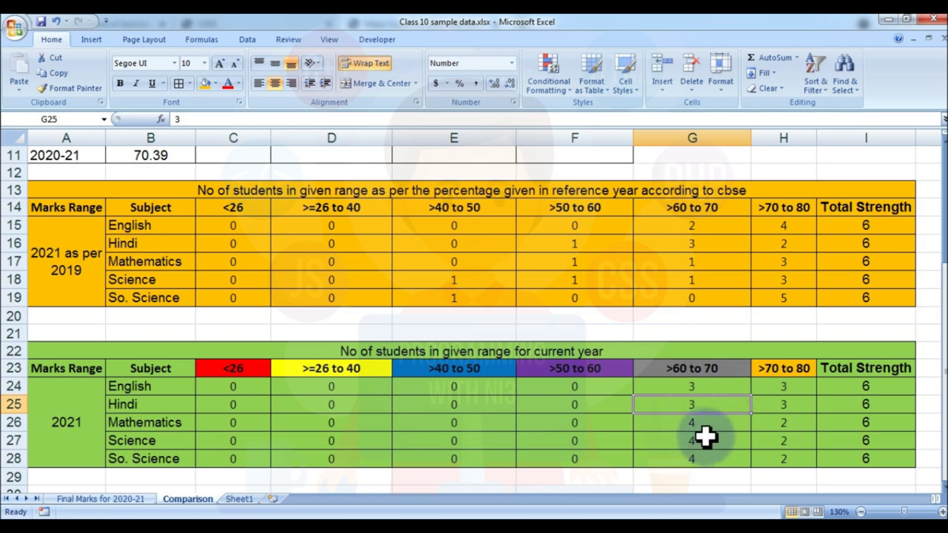
left_click(708, 420)
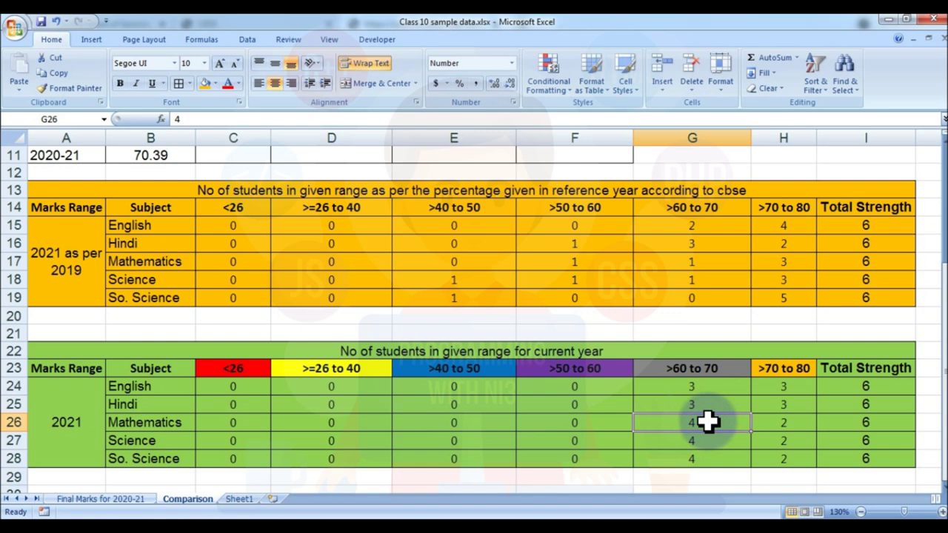
left_click(702, 280)
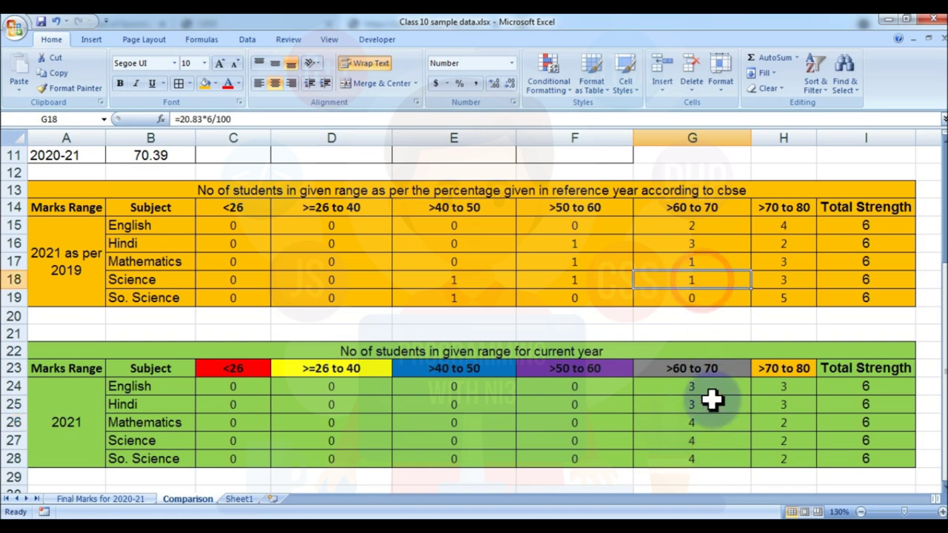
left_click(700, 439)
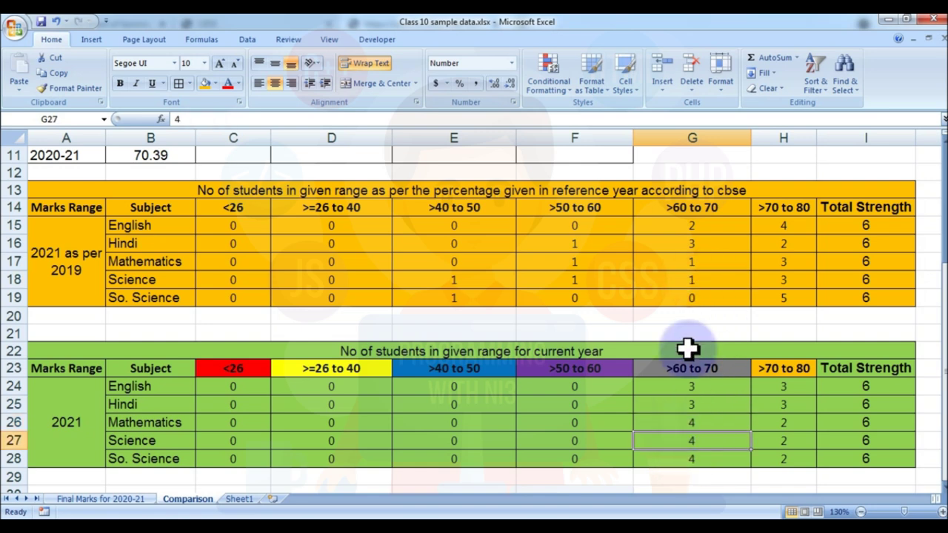
left_click(699, 314)
left_click(703, 460)
left_click(694, 296)
left_click(693, 458)
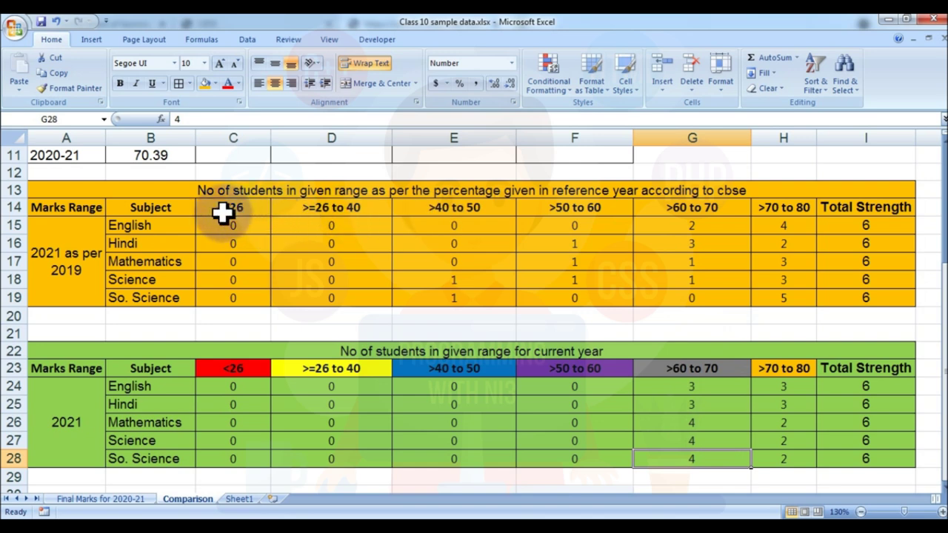
Review the counts for all ranges in both Comparison tables and check them against the color-coded Final Marks for 2020-21 sheet.
left_click_drag(190, 221, 791, 300)
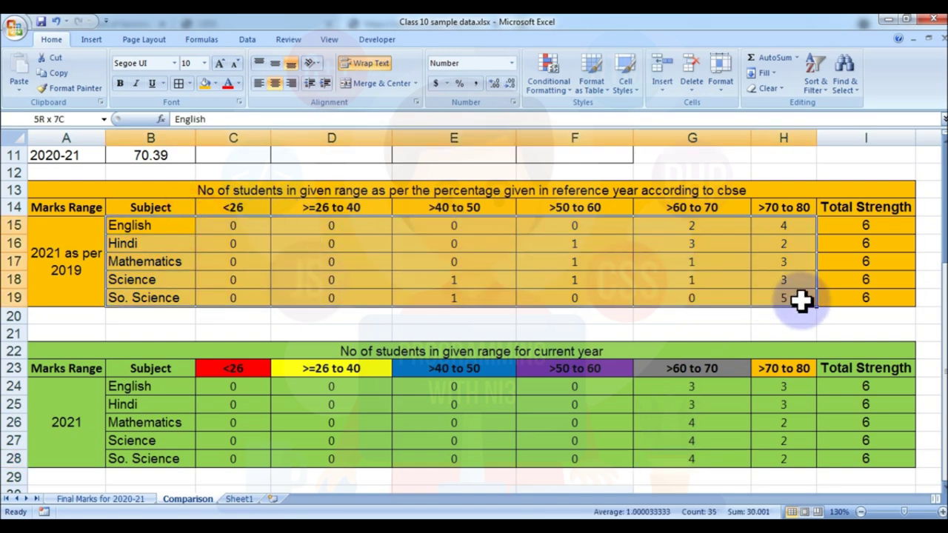
left_click(218, 391)
left_click_drag(233, 388, 758, 460)
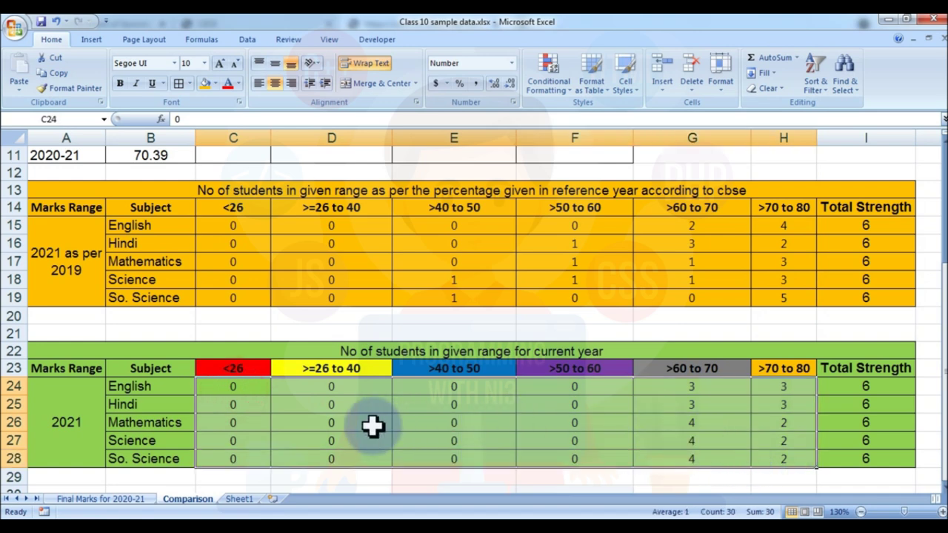
left_click(122, 500)
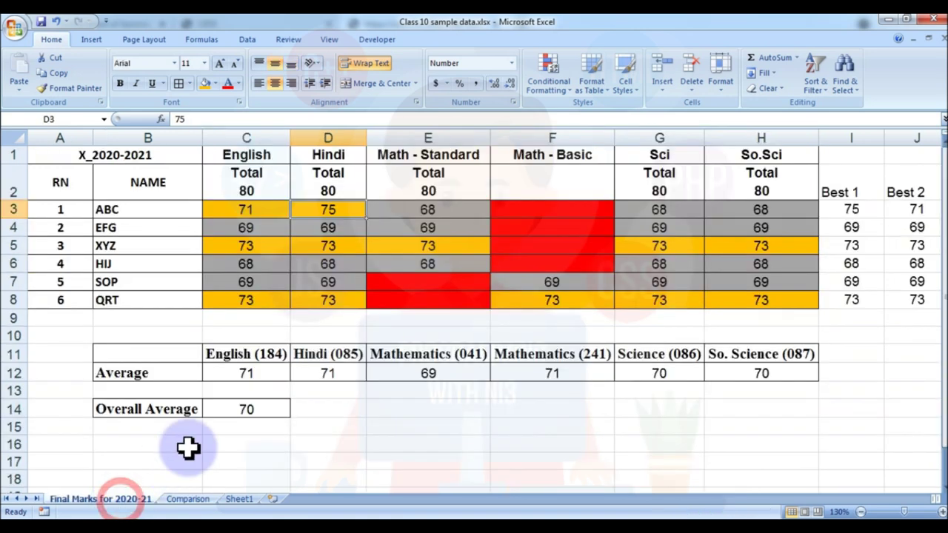
left_click(194, 500)
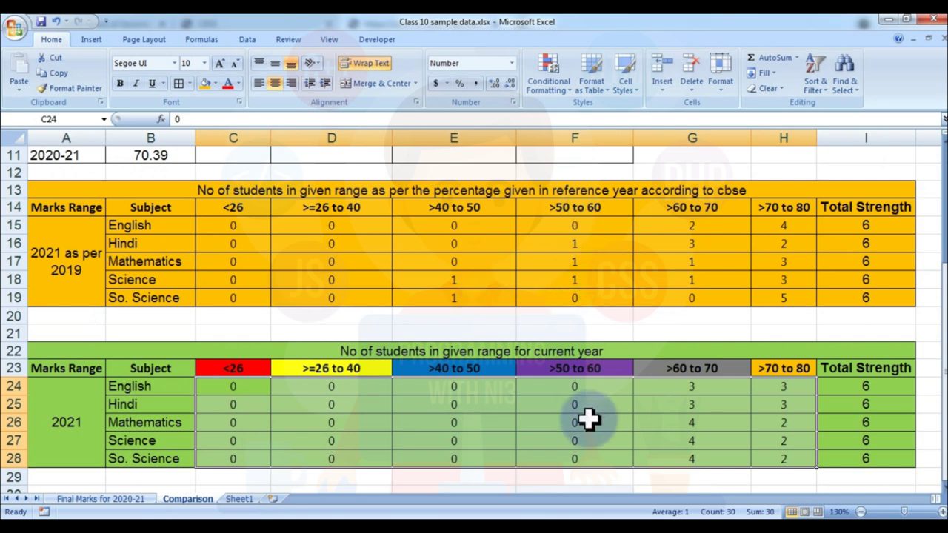
left_click(715, 454)
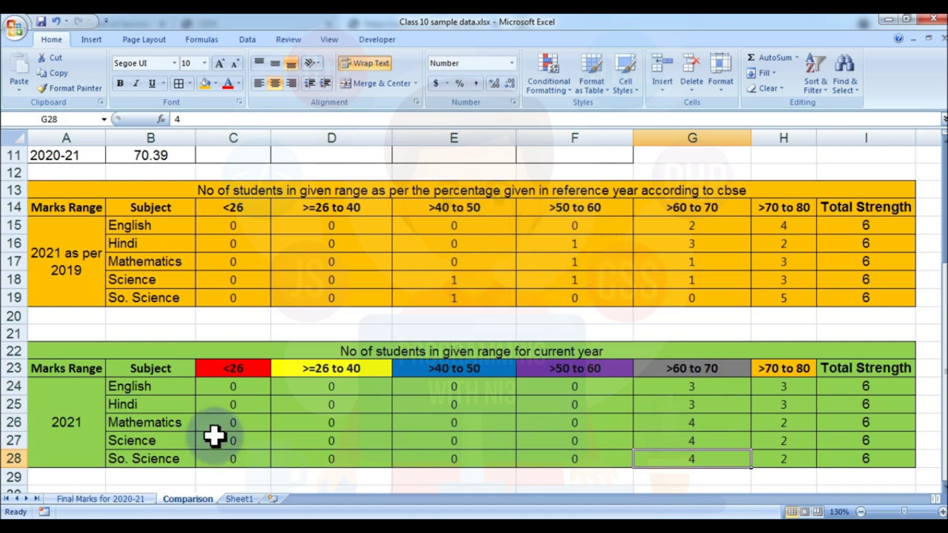
left_click(111, 498)
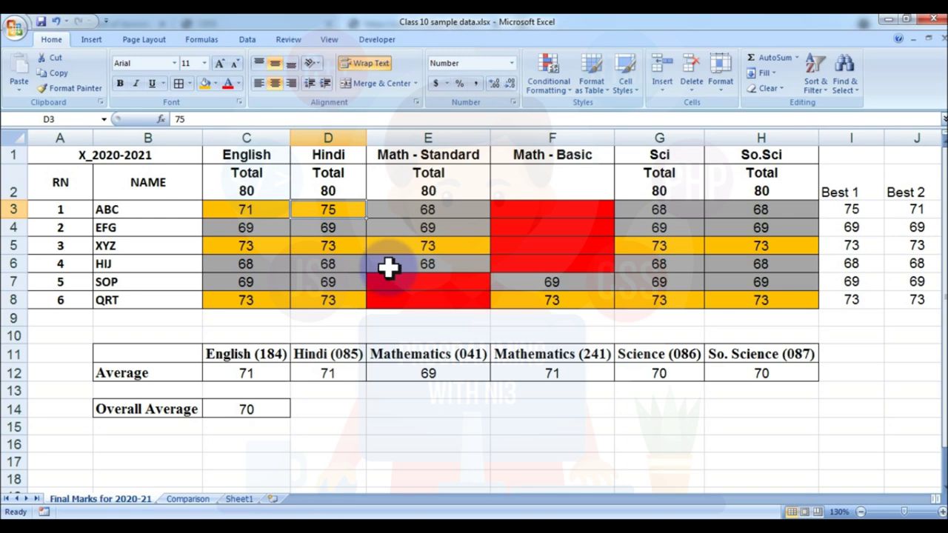
left_click(189, 499)
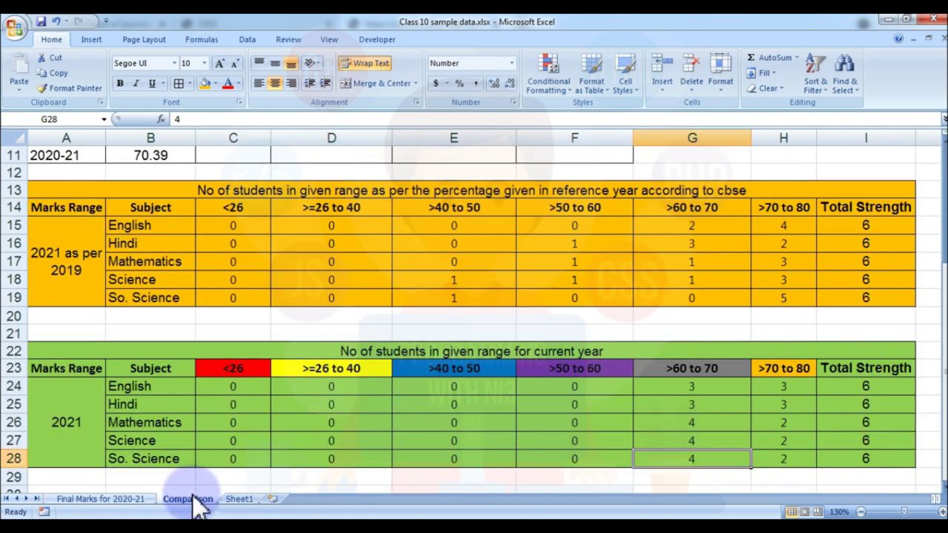
Compare the >70 to 80 counts for all five subjects, English through So. Science, between the current-year and reference-year tables.
left_click(787, 441)
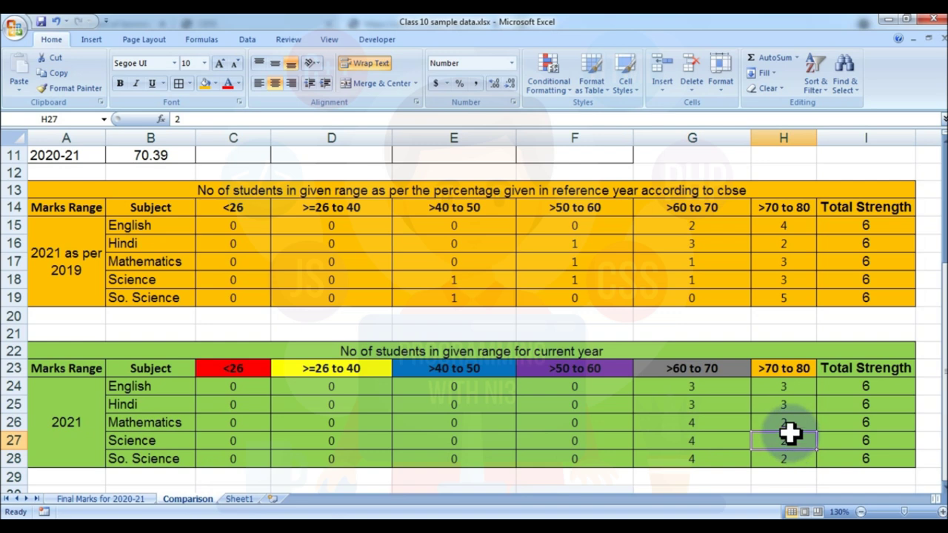
left_click(785, 383)
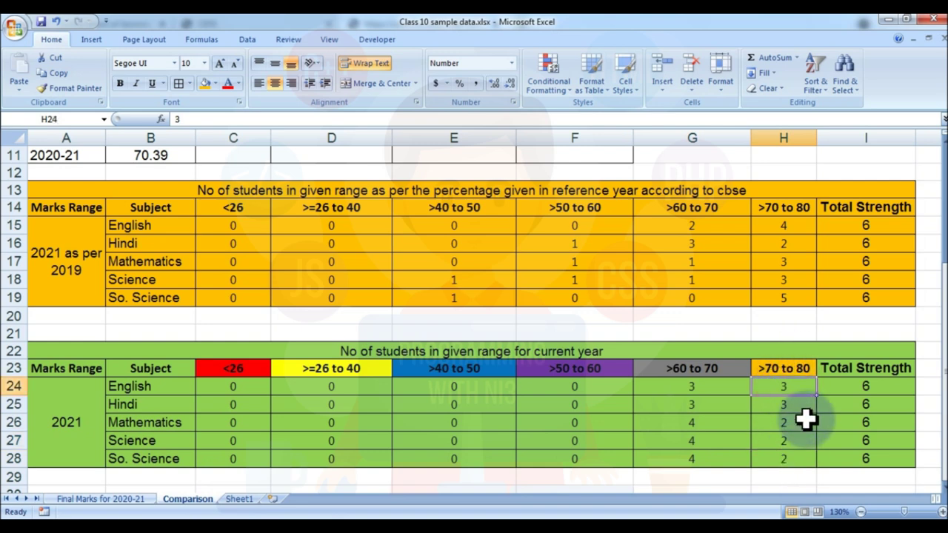
left_click(787, 222)
left_click(787, 382)
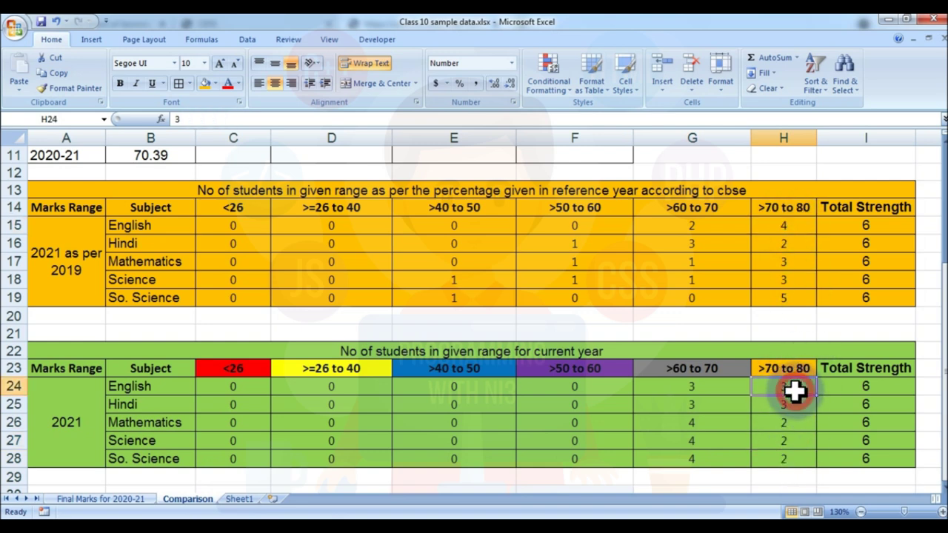
left_click(787, 246)
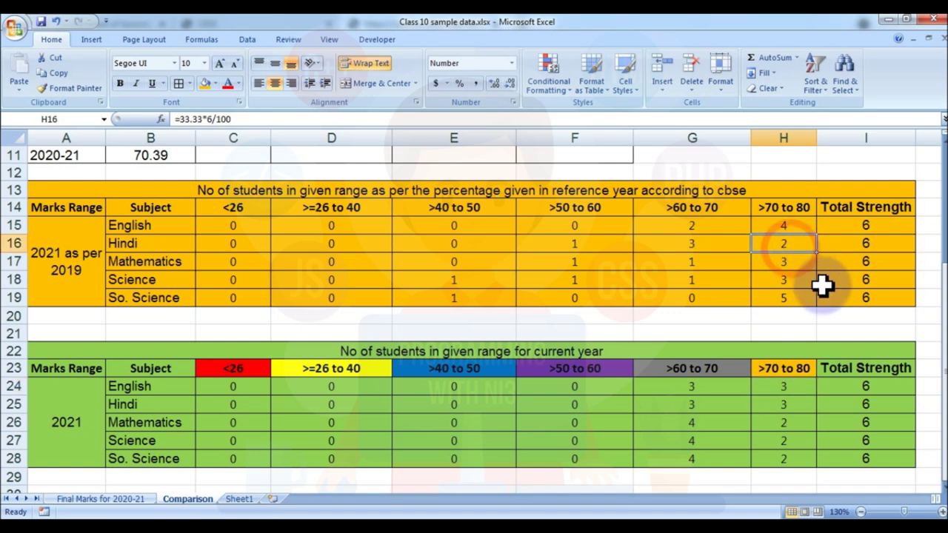
left_click(804, 411)
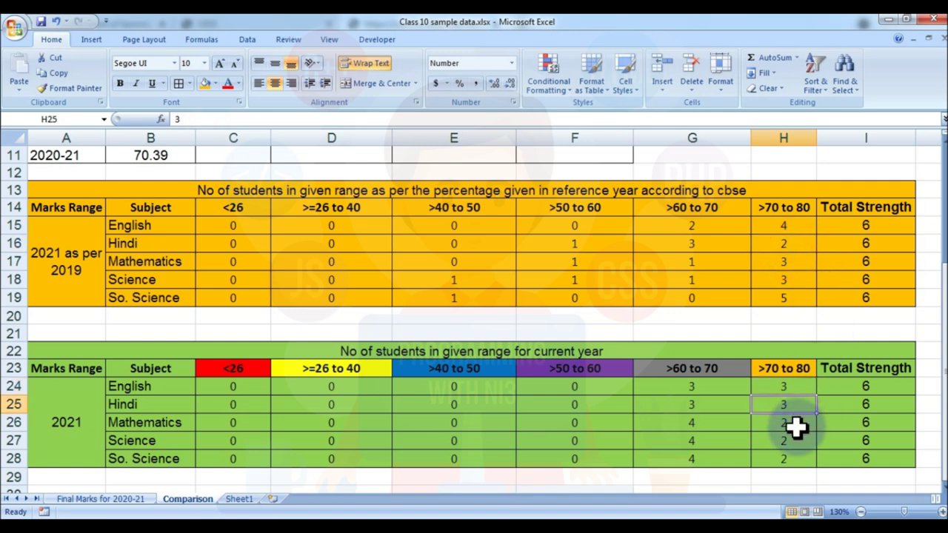
left_click(788, 262)
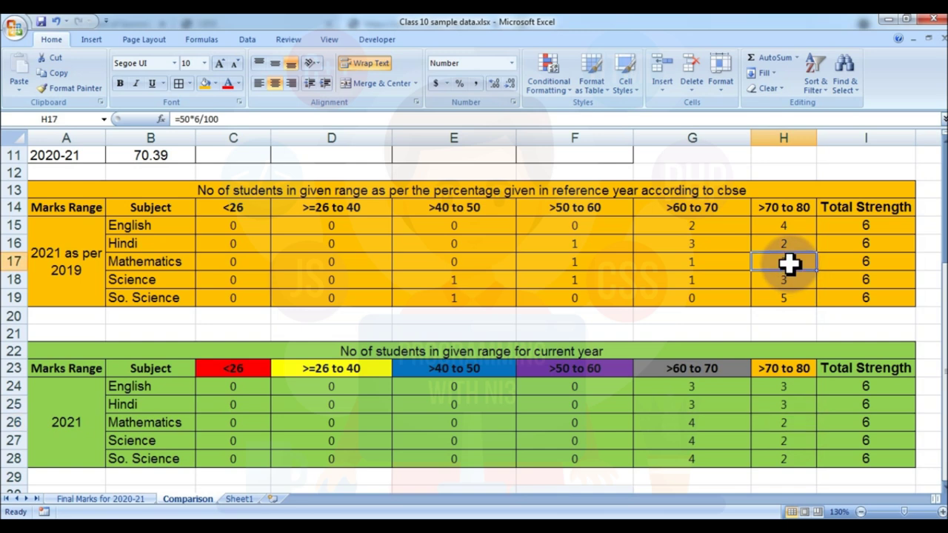
left_click(798, 423)
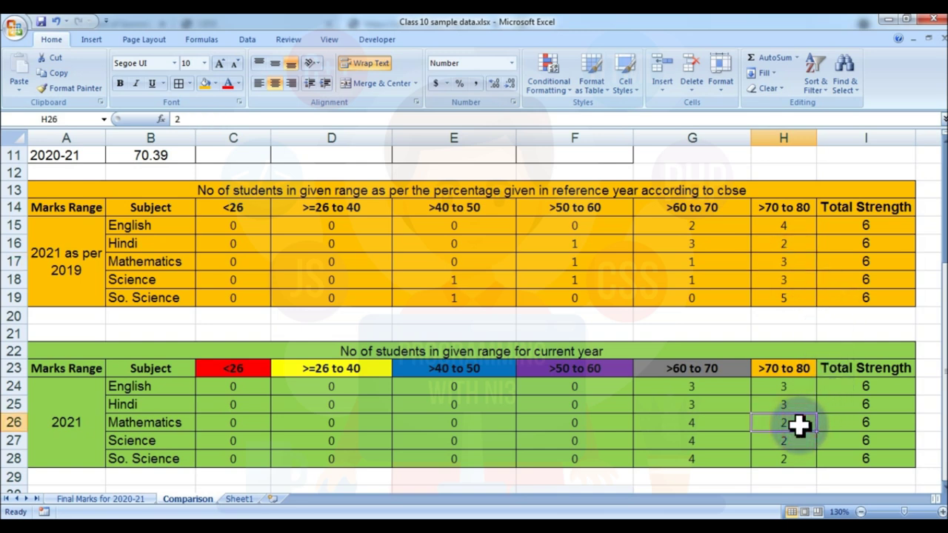
left_click(787, 280)
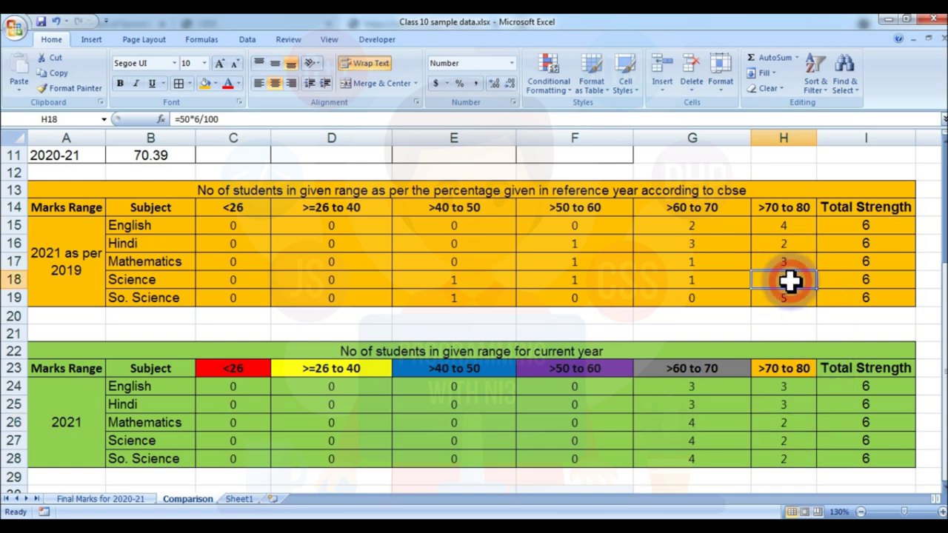
left_click(789, 439)
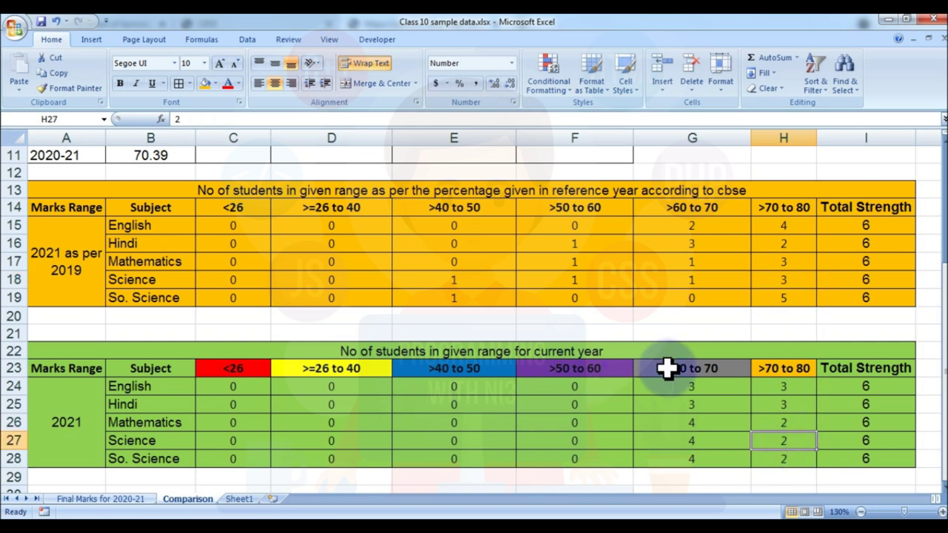
left_click(800, 294)
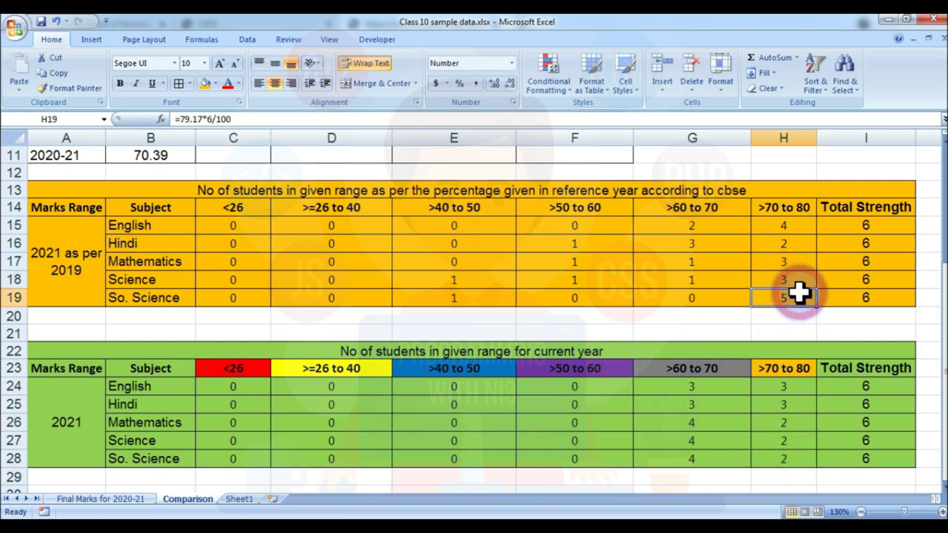
left_click(780, 460)
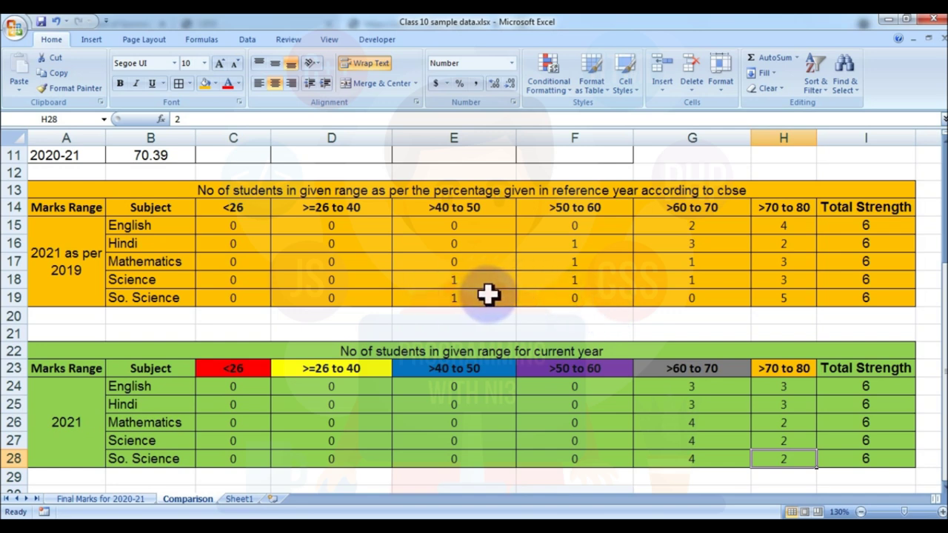
Enter 1 for So. Science in the reference-year table's >40 to 50 column, E19.
left_click(448, 299)
type("1")
key("ctrl+Return")
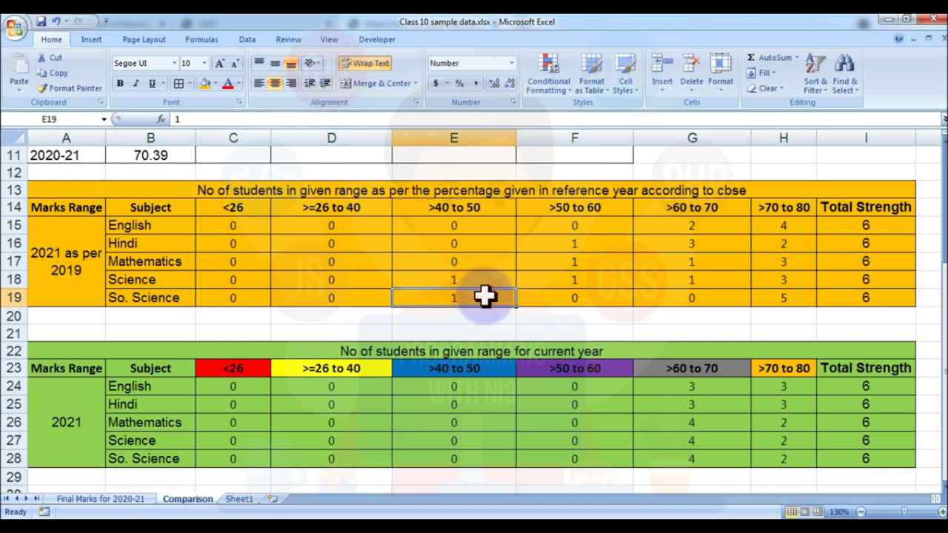
Compare the So. Science >60 to 70 and >70 to 80 counts with the reference year and examine the gray So.Sci marks in Final Marks for 2020-21.
left_click(770, 299)
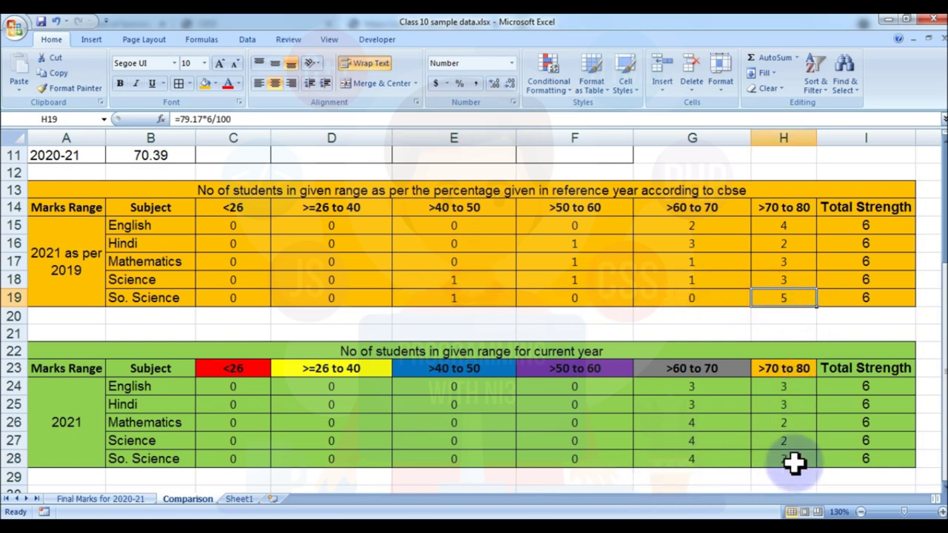
left_click(699, 460)
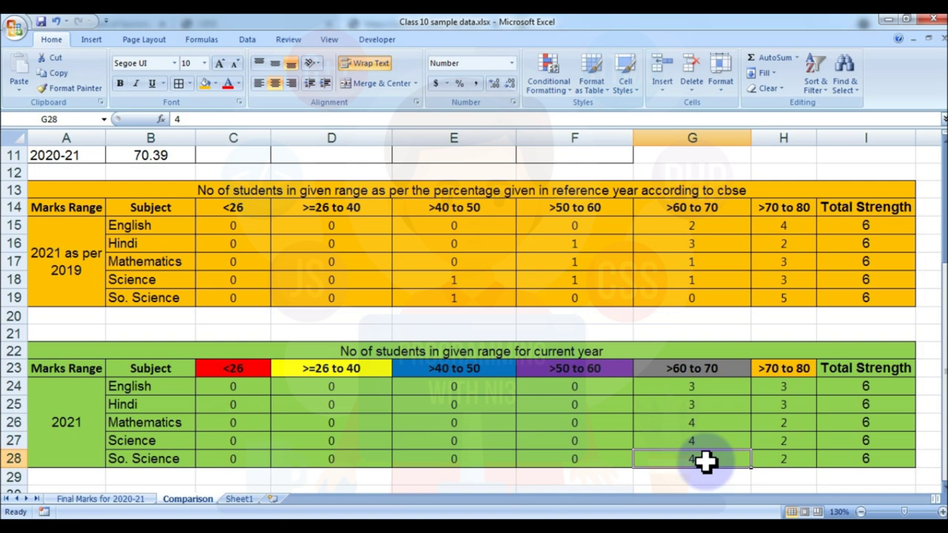
left_click(791, 456)
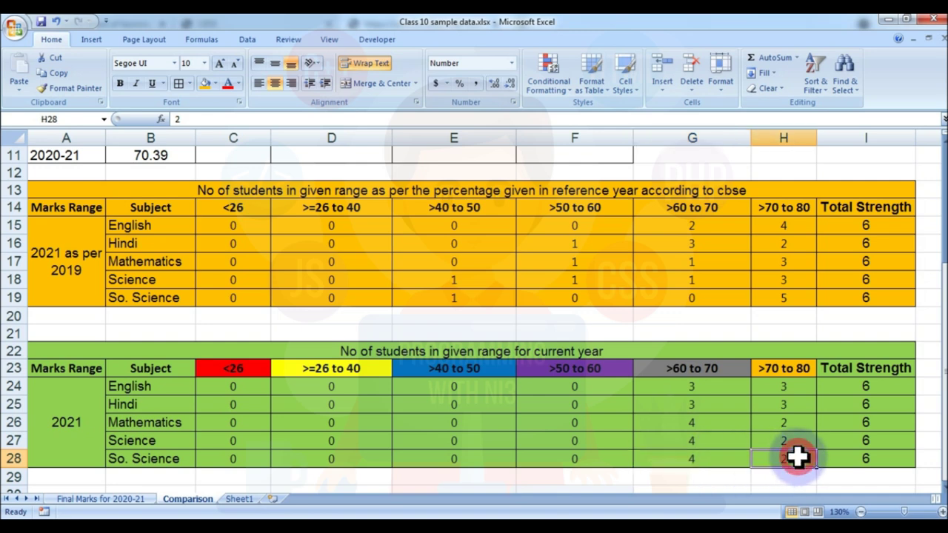
left_click(687, 460)
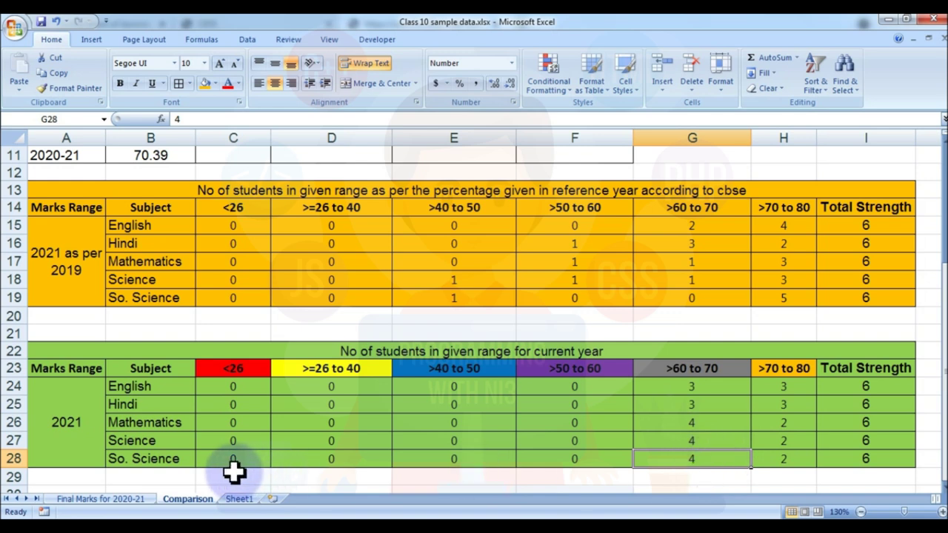
left_click(127, 499)
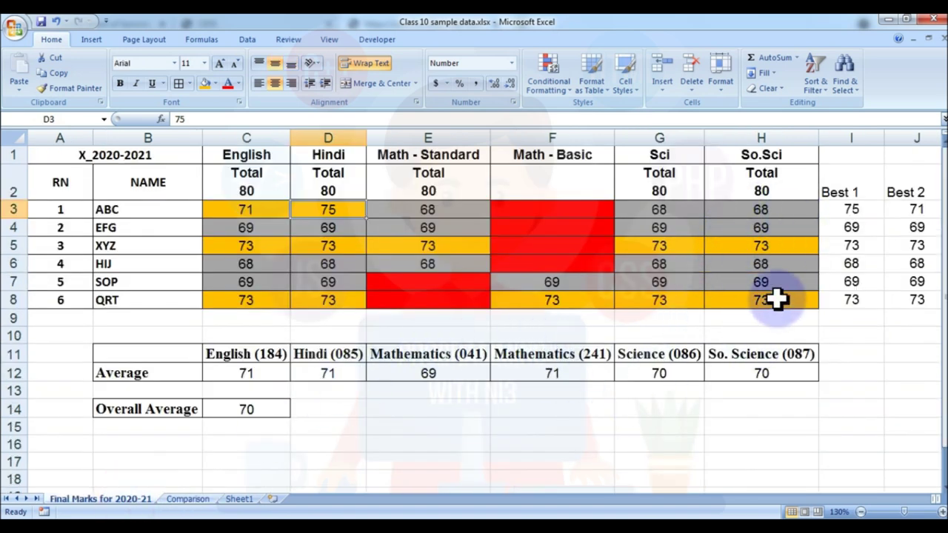
left_click(781, 229)
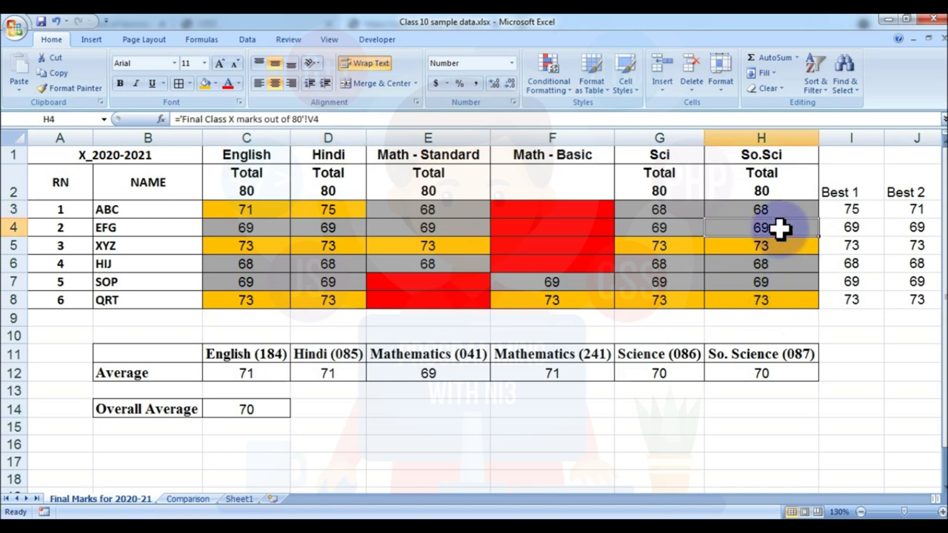
left_click(769, 282)
left_click(778, 265)
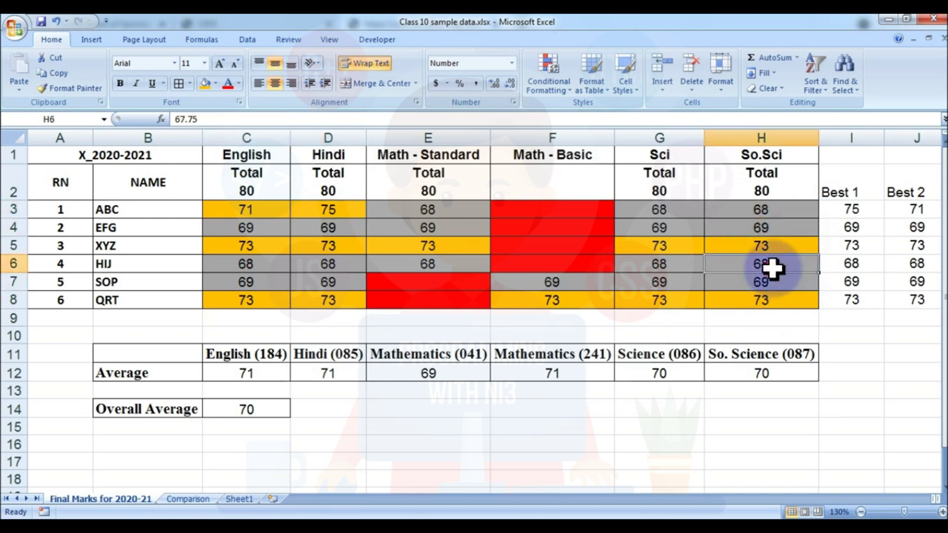
left_click(787, 209)
left_click(776, 230)
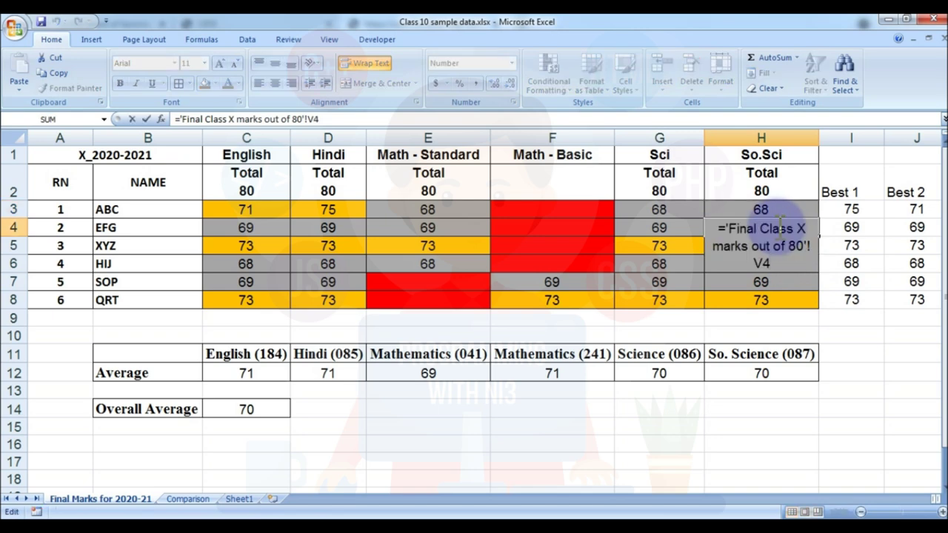
left_click(763, 424)
type("70")
key("BackSpace")
key("BackSpace")
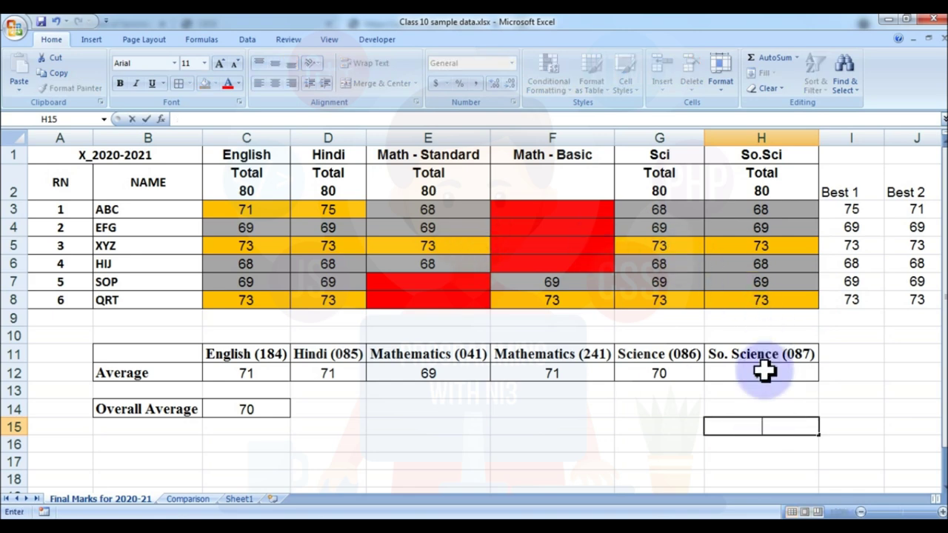
Copy the So. Science average in H12 and paste it into H15 as a value only.
left_click(765, 372)
key("ctrl+c")
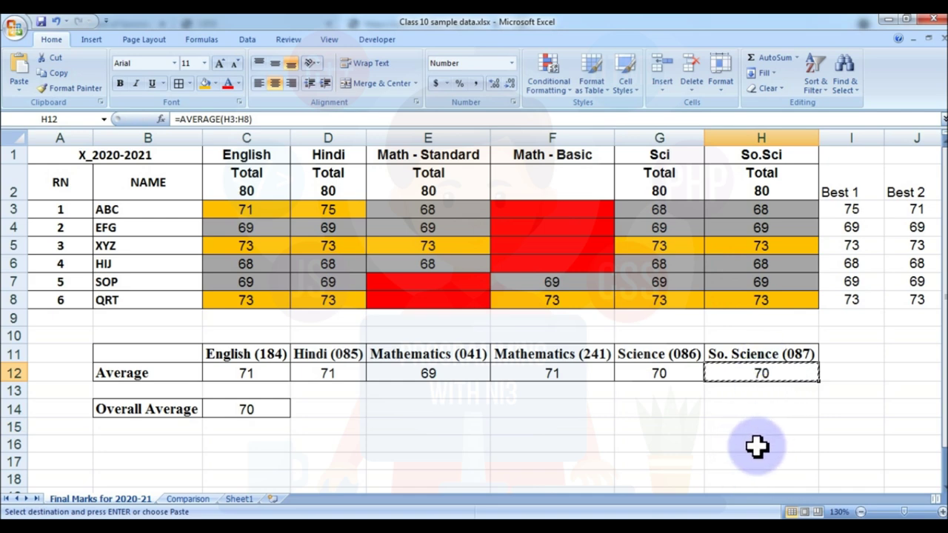
right_click(757, 446)
left_click(799, 276)
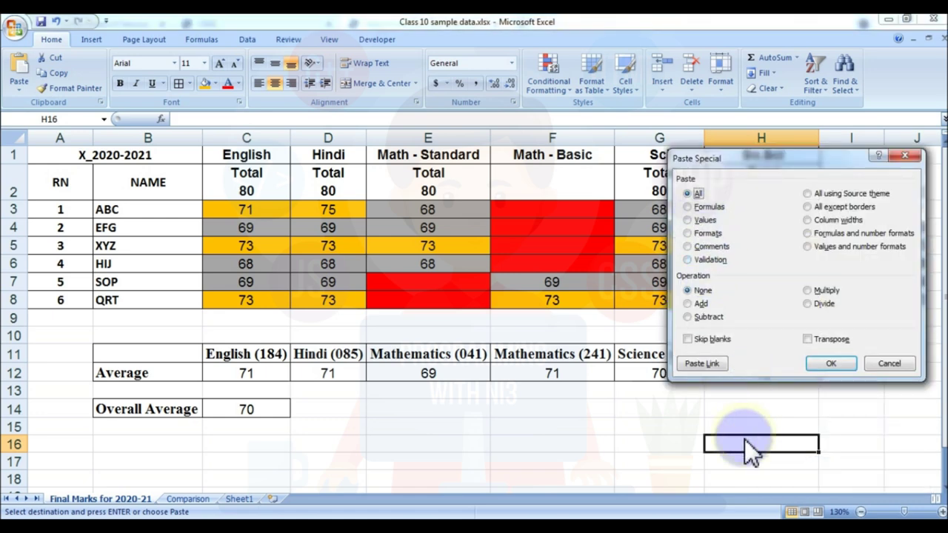
left_click(878, 364)
left_click(749, 376)
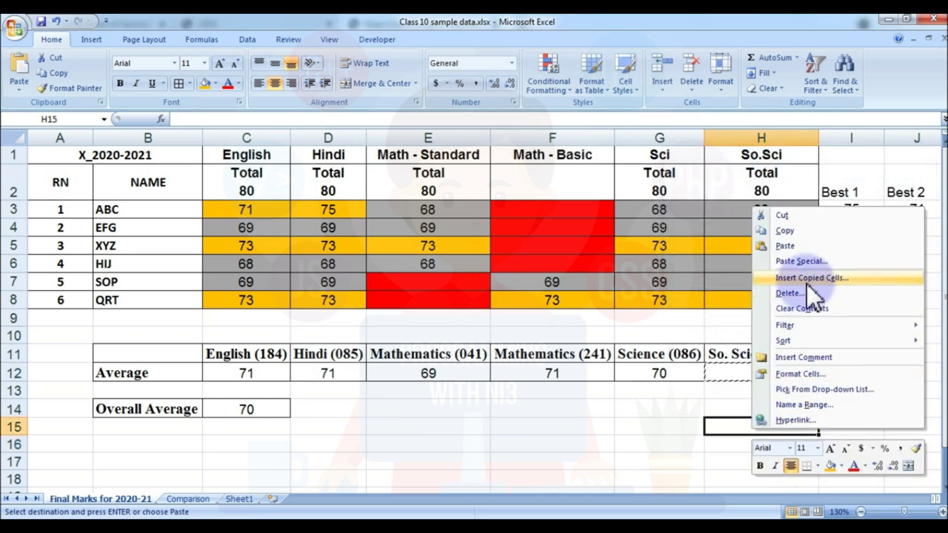
left_click(807, 263)
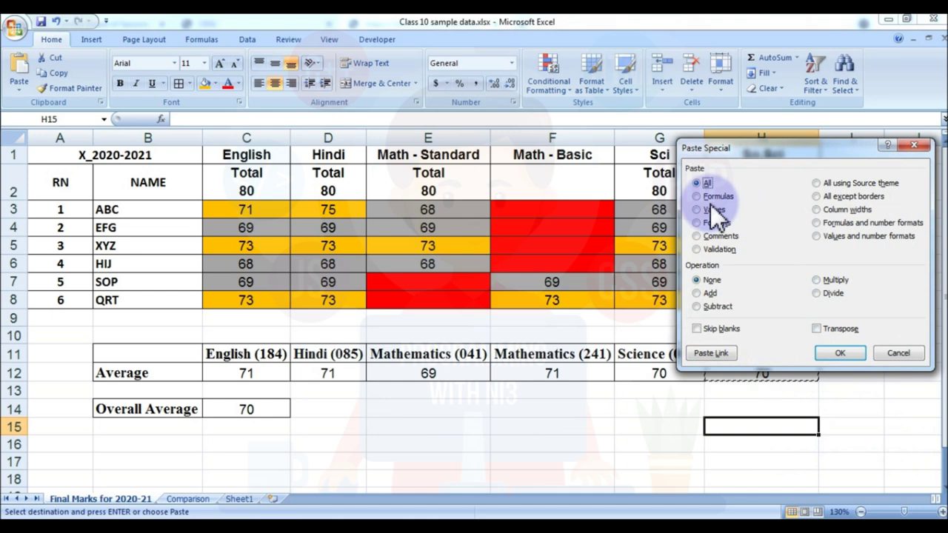
left_click(711, 206)
left_click(836, 353)
left_click(761, 461)
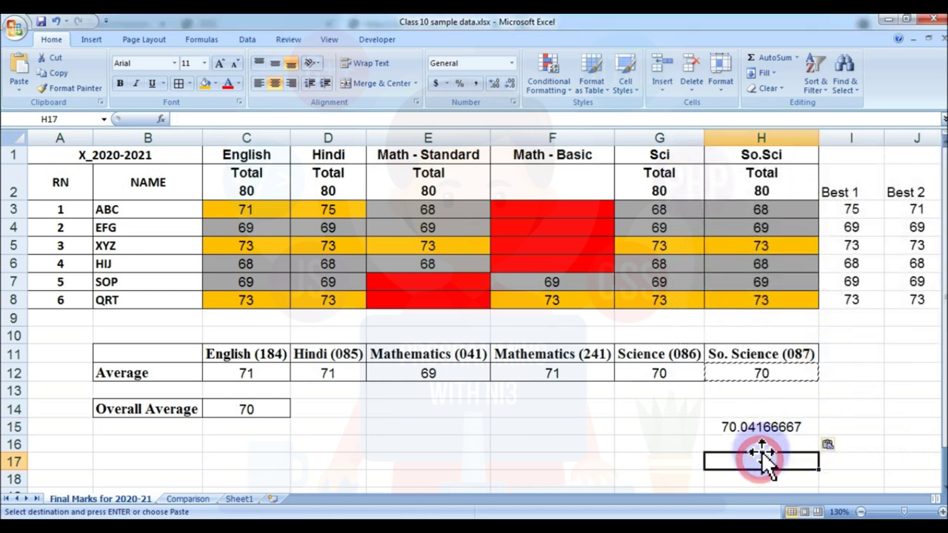
Format the pasted average in H15 to show two decimal places.
left_click(773, 426)
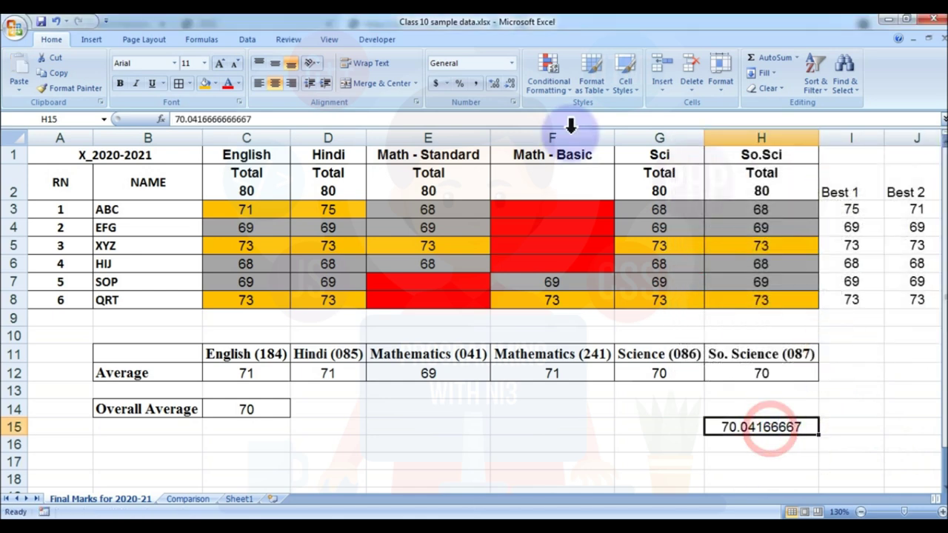
left_click(497, 85)
left_click(497, 84)
left_click(512, 84)
left_click(511, 84)
left_click(512, 84)
left_click(511, 84)
left_click(511, 84)
left_click(511, 83)
left_click(511, 84)
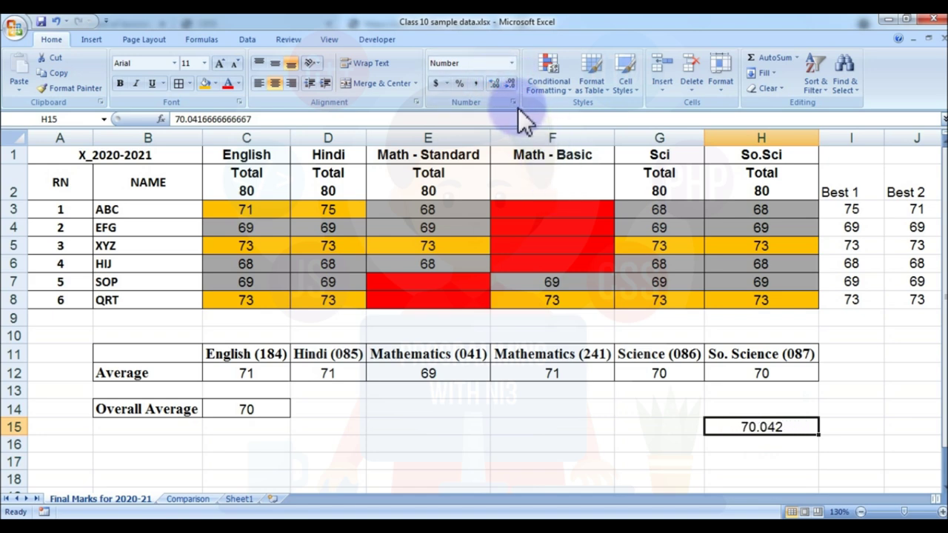
left_click(513, 83)
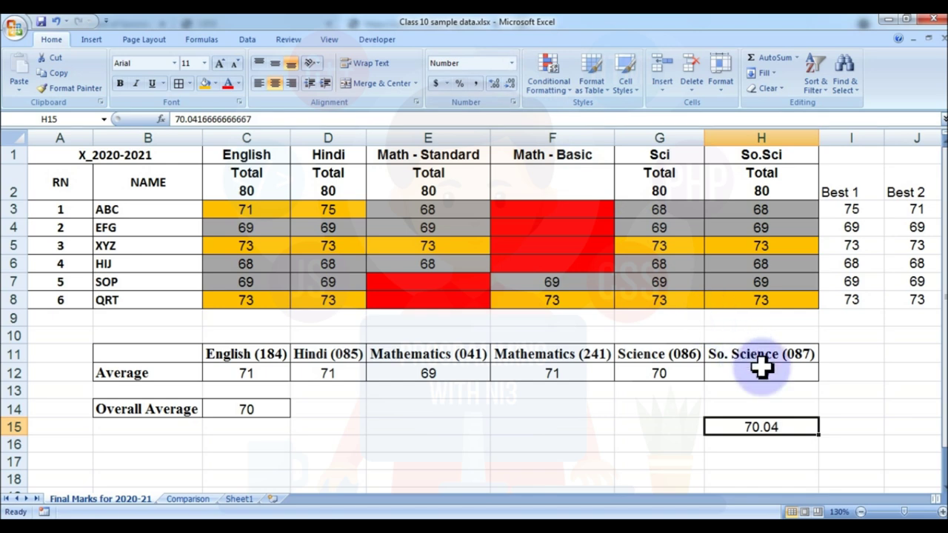
Replace the So.Sci mark in H4 with the formula =69+2.
left_click(762, 227)
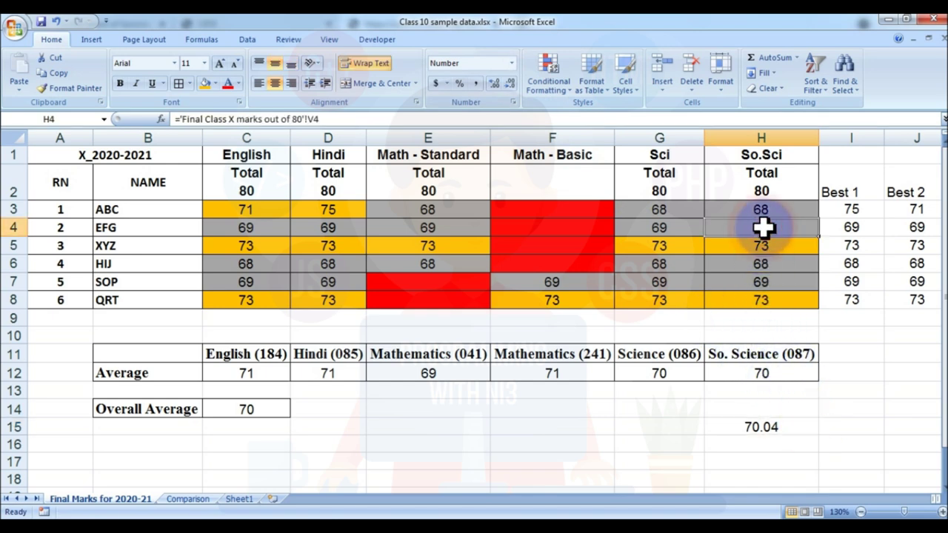
double_click(763, 229)
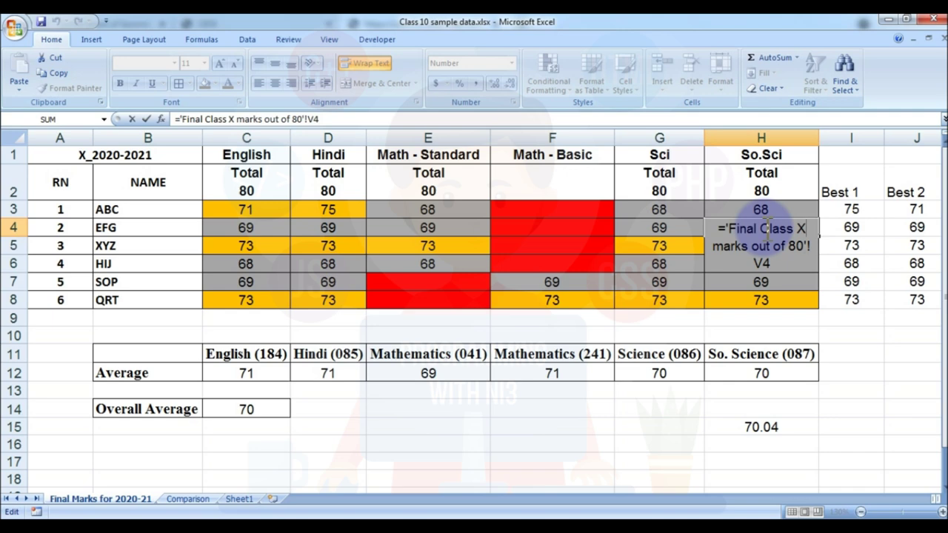
key("Escape")
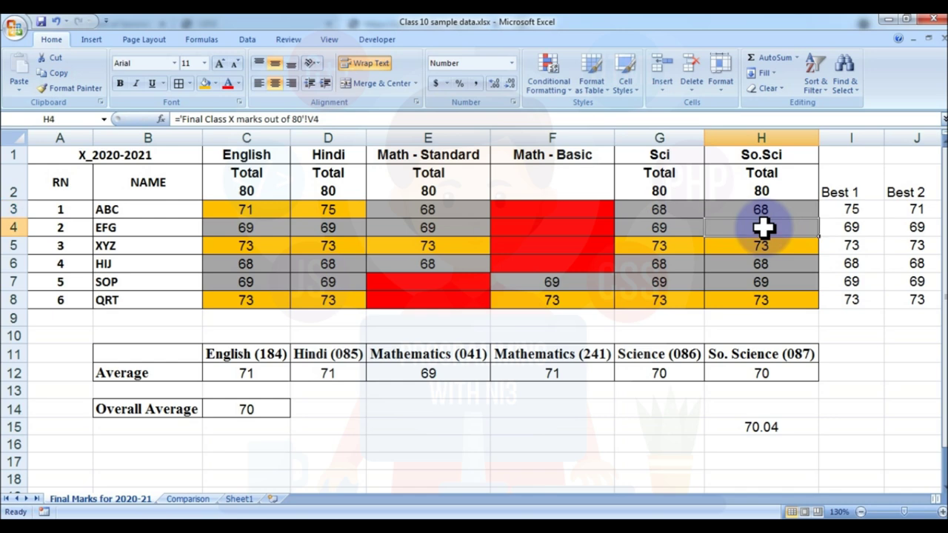
type("=")
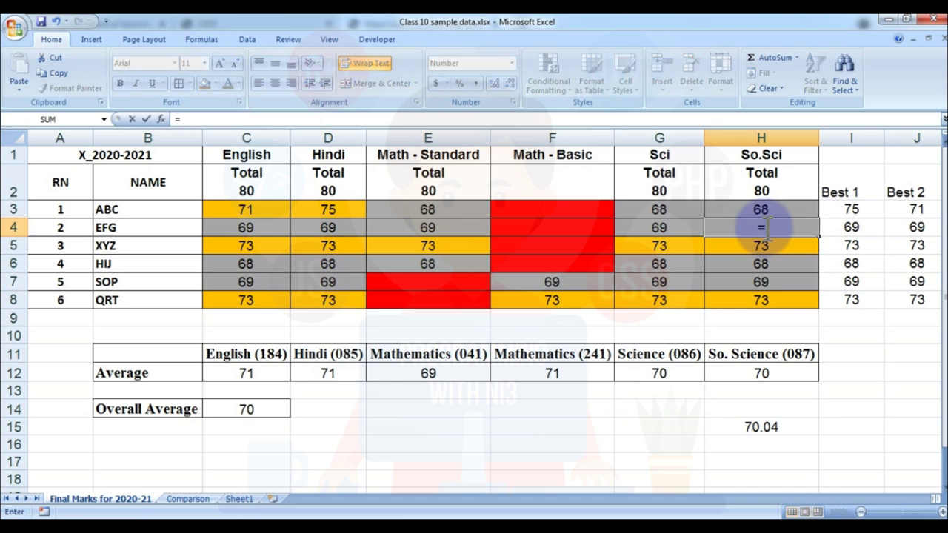
type("69+2")
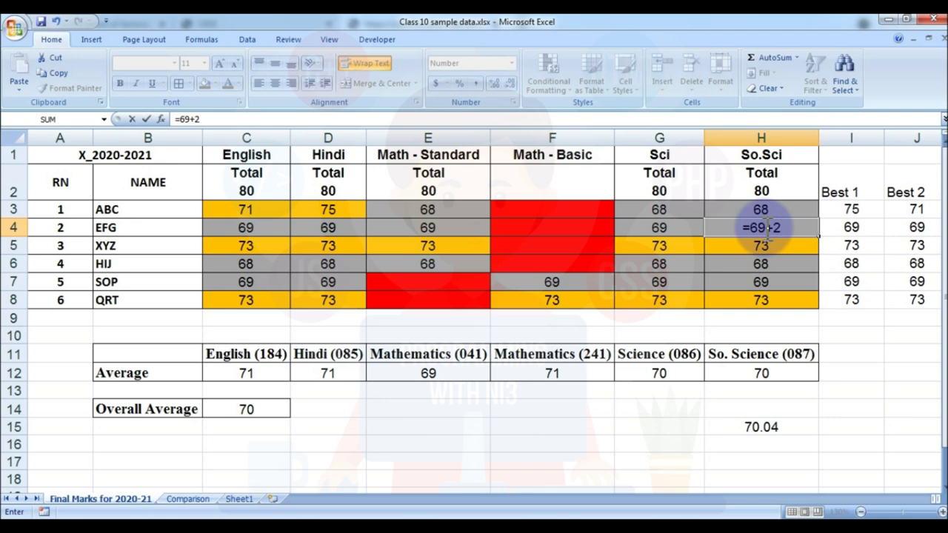
key("Return")
left_click(763, 228)
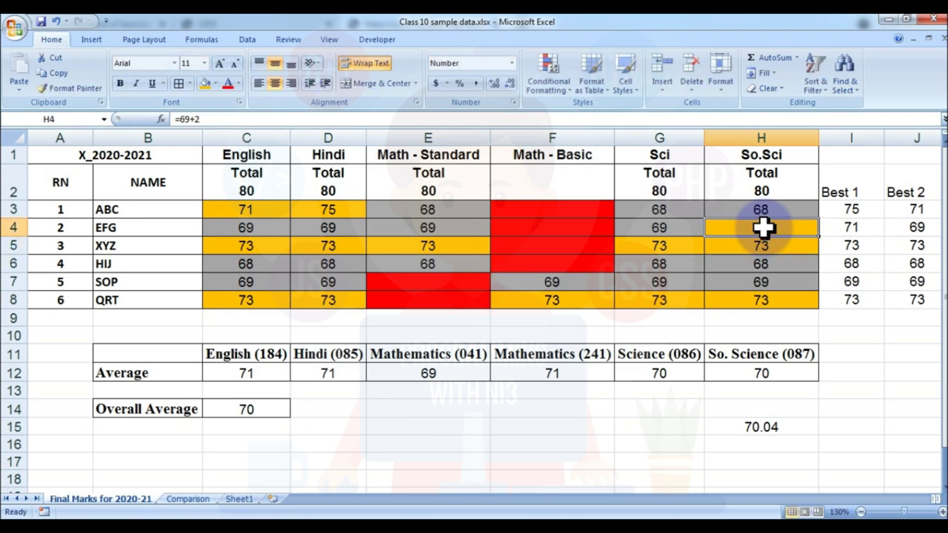
Change the So.Sci mark in H7 to the formula =69+2.
left_click(777, 279)
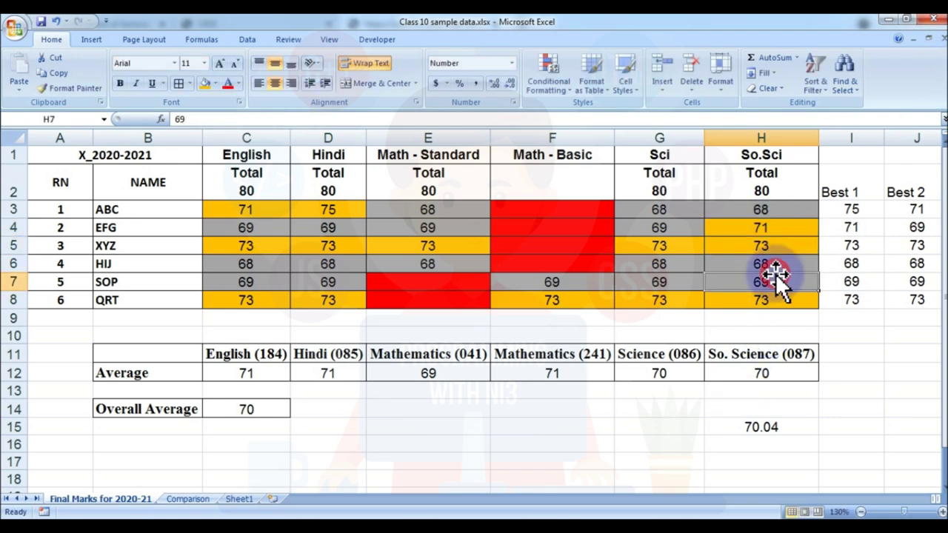
double_click(776, 279)
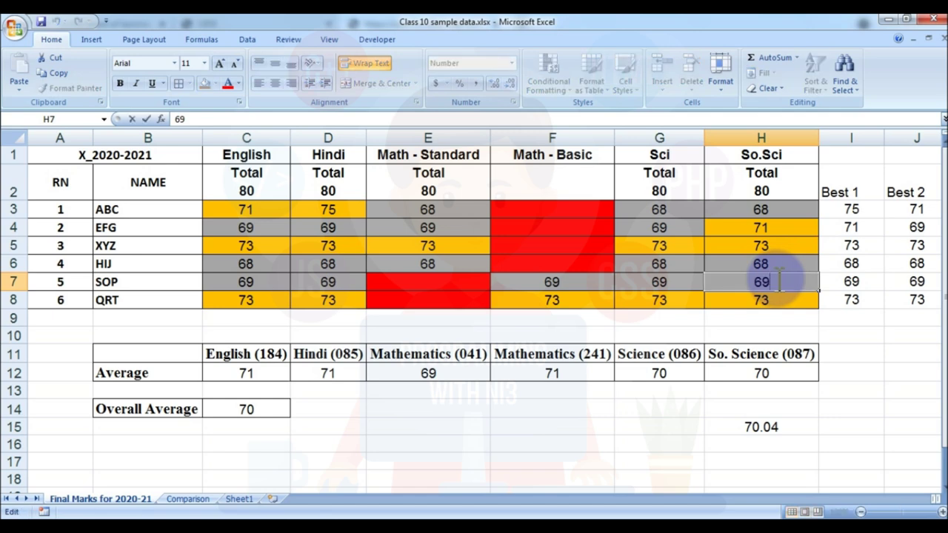
key("Home")
type("=")
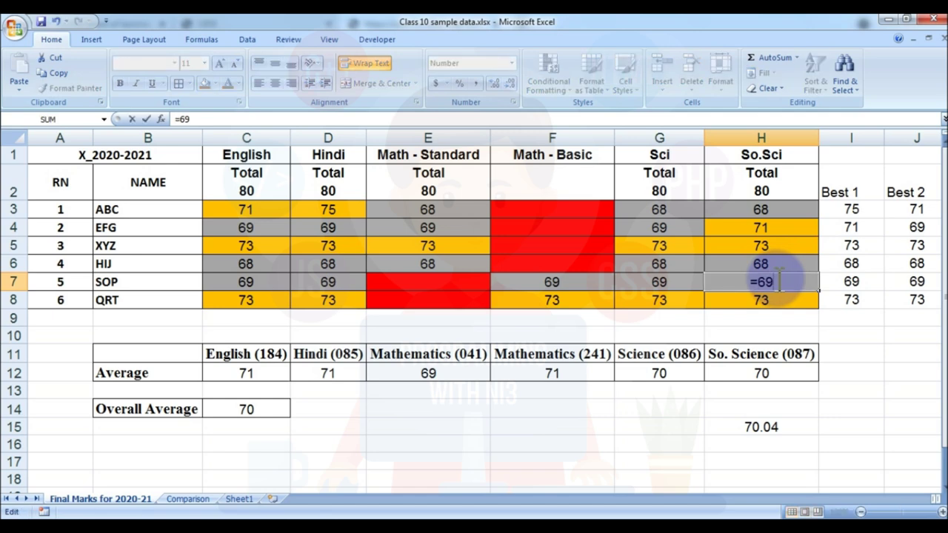
key("End")
type("+2")
key("Return")
left_click(775, 279)
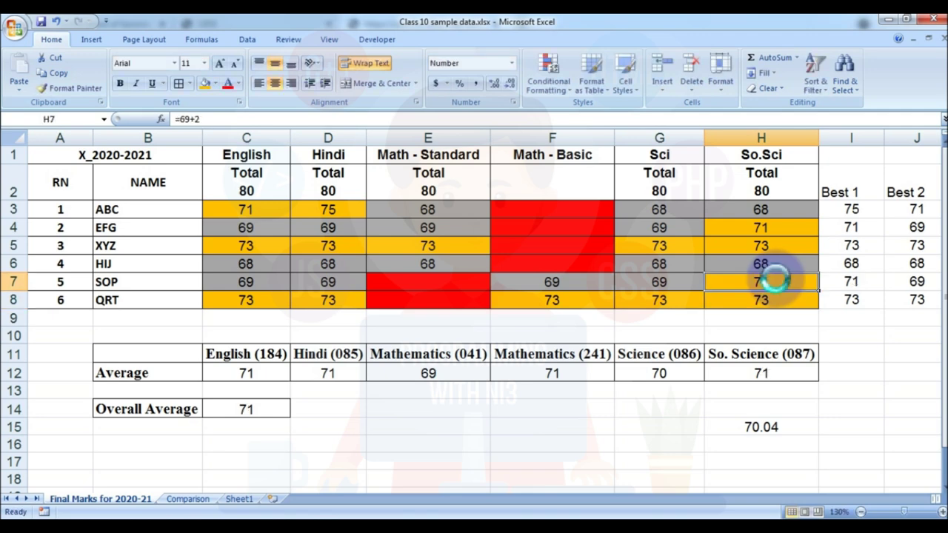
Review the So.Sci marks in H3 to H8 and inspect the unrounded mark in H6.
key("Down")
key("Down")
key("Down")
key("Down")
key("Down")
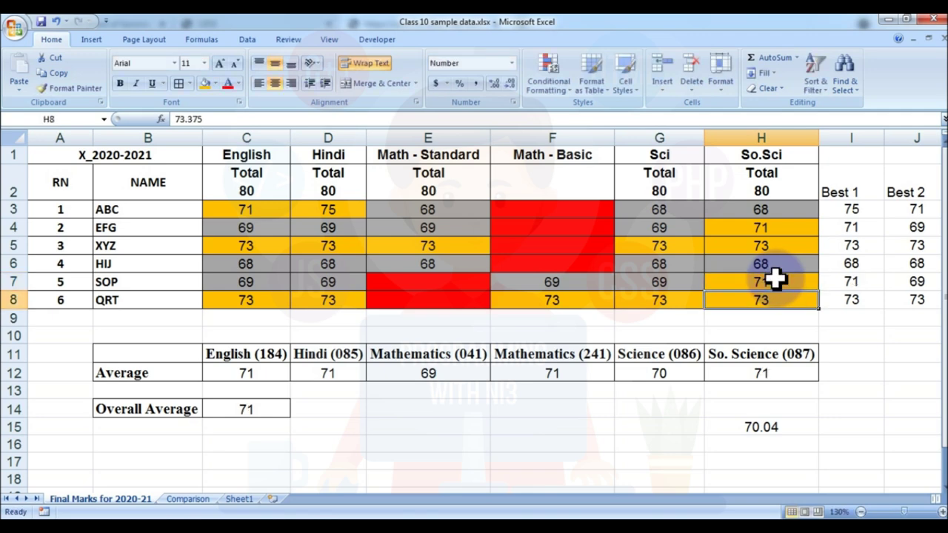
key("Up")
key("Up")
key("Up")
key("Up")
key("Up")
key("Up")
key("Up")
key("Up")
key("Up")
key("Down")
key("Down")
key("Down")
key("Down")
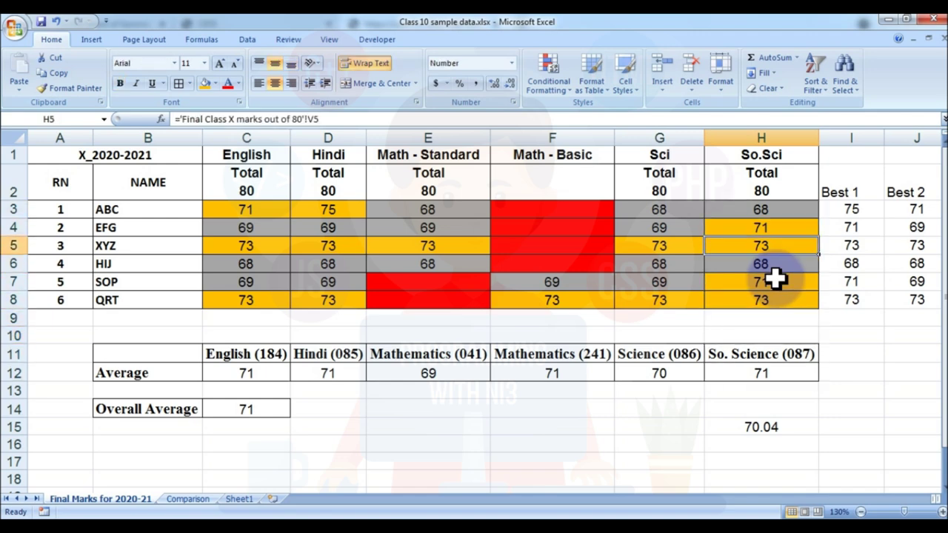
key("Up")
key("Up")
key("Up")
key("Up")
key("Up")
key("Down")
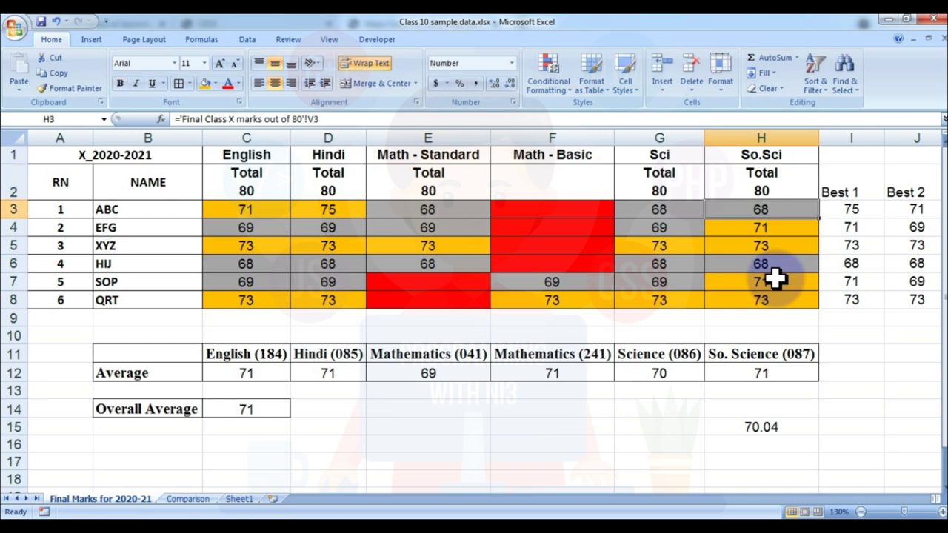
key("Down")
key("Down")
key("Down")
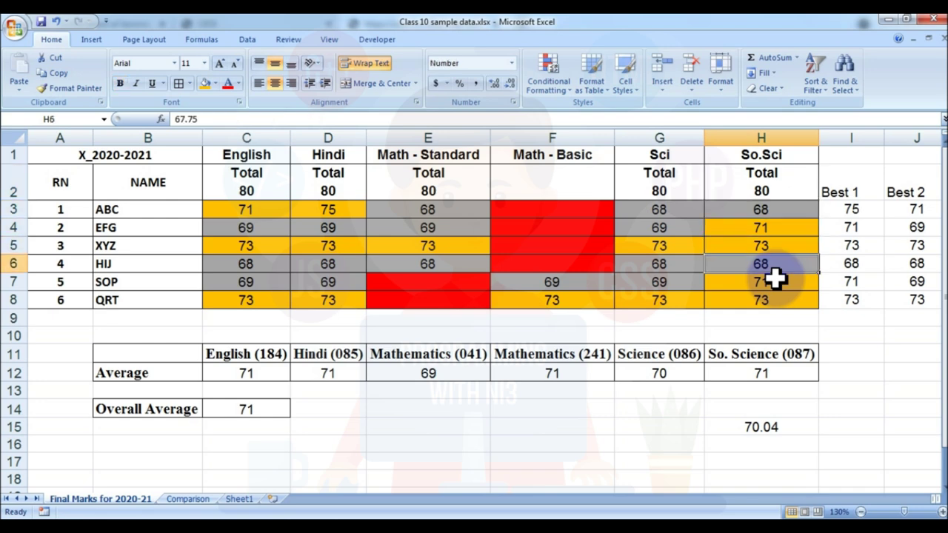
key("F2")
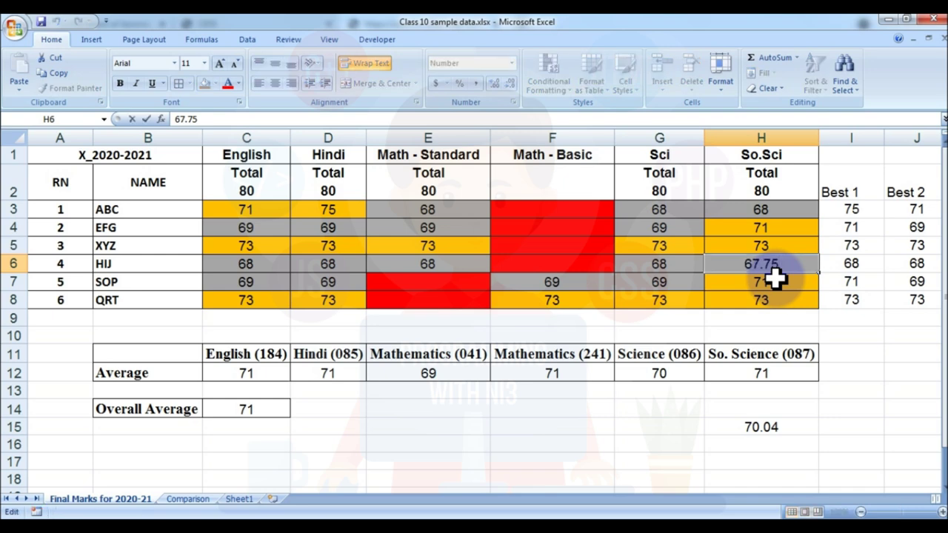
key("ctrl+Return")
key("Up")
key("Up")
key("Up")
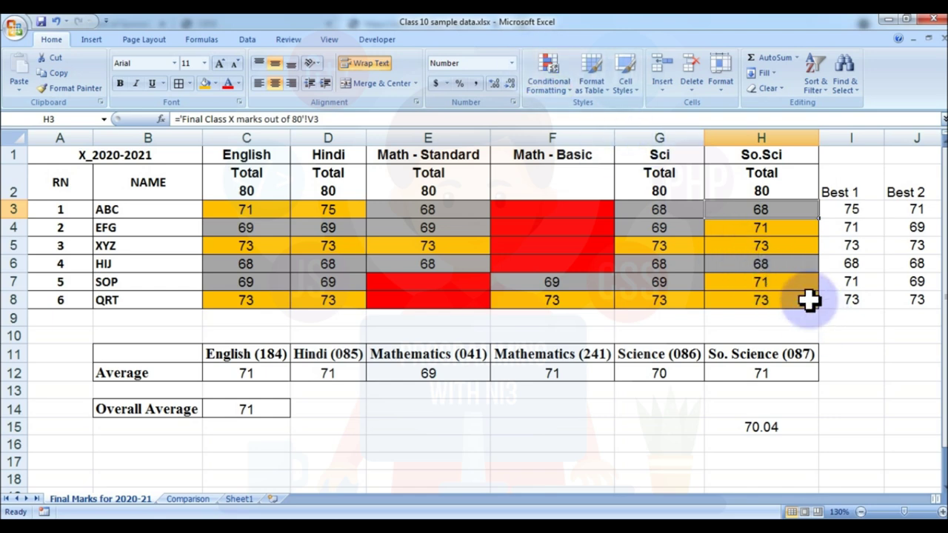
Format the So.Sci marks in H3 and H6 to show two decimal places.
left_click(780, 271, "ctrl")
left_click(497, 81)
left_click(498, 81)
Turn the So.Sci mark in H6 into the formula =67.75+3.
left_click(789, 269)
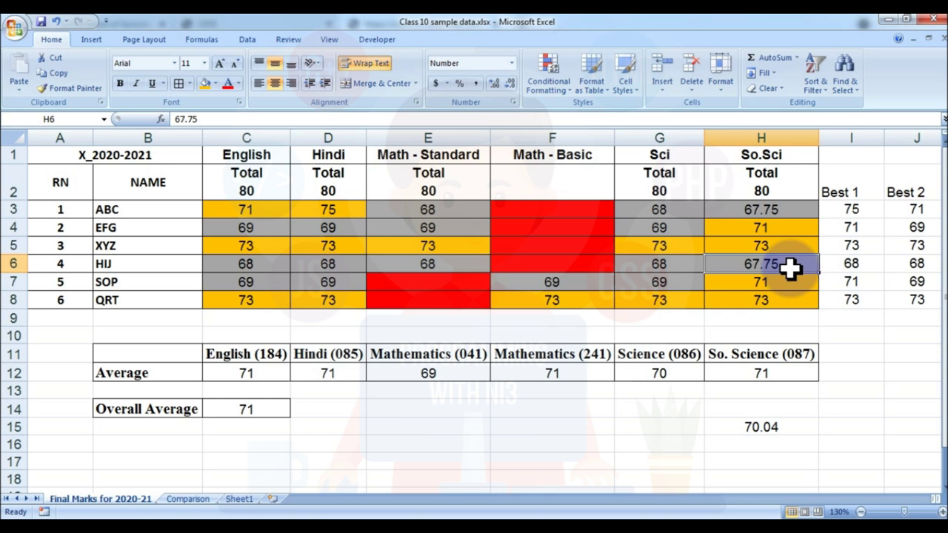
double_click(791, 270)
type("+")
key("Left")
key("Left")
key("Left")
key("Left")
key("Left")
key("Left")
type("=")
key("End")
type("3")
key("Return")
Raise the amount added in H6 to 4, making the formula =67.75+4.
left_click(791, 269)
double_click(791, 270)
key("BackSpace")
type("4")
key("ctrl+Return")
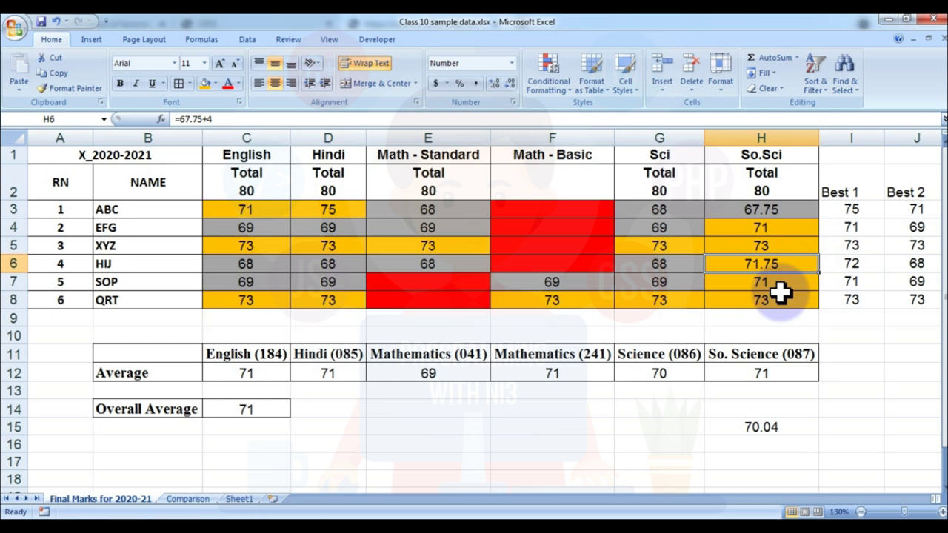
Replace the So.Sci mark in H3 with the formula =67.75-2-2-3.
left_click(774, 211)
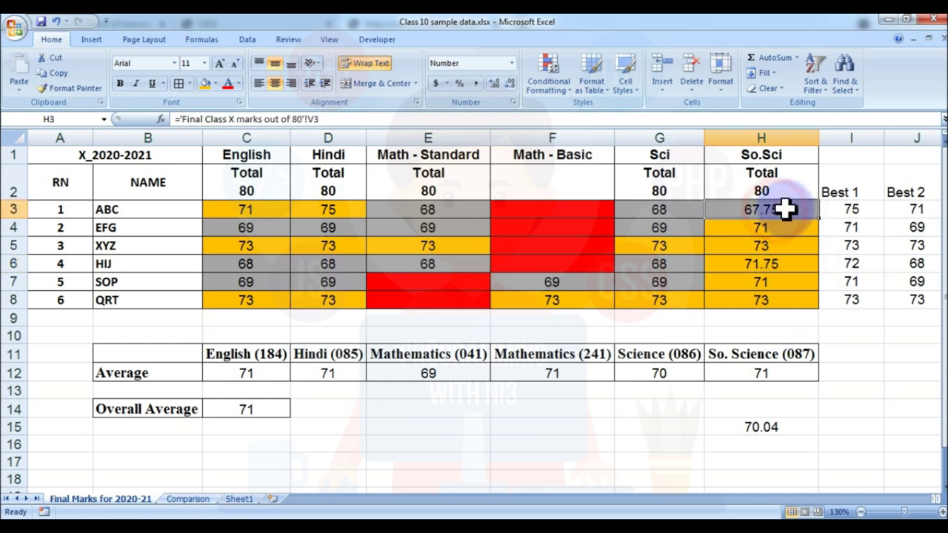
double_click(787, 207)
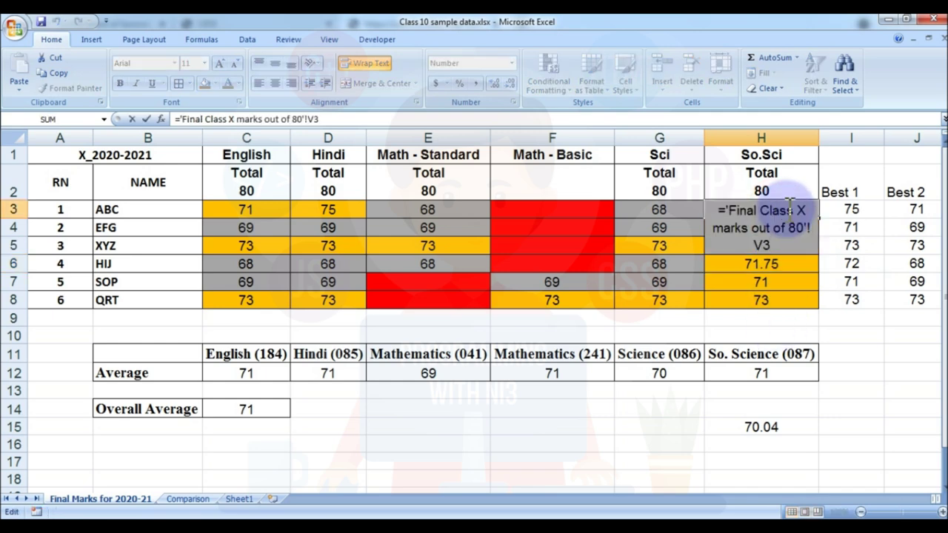
key("Escape")
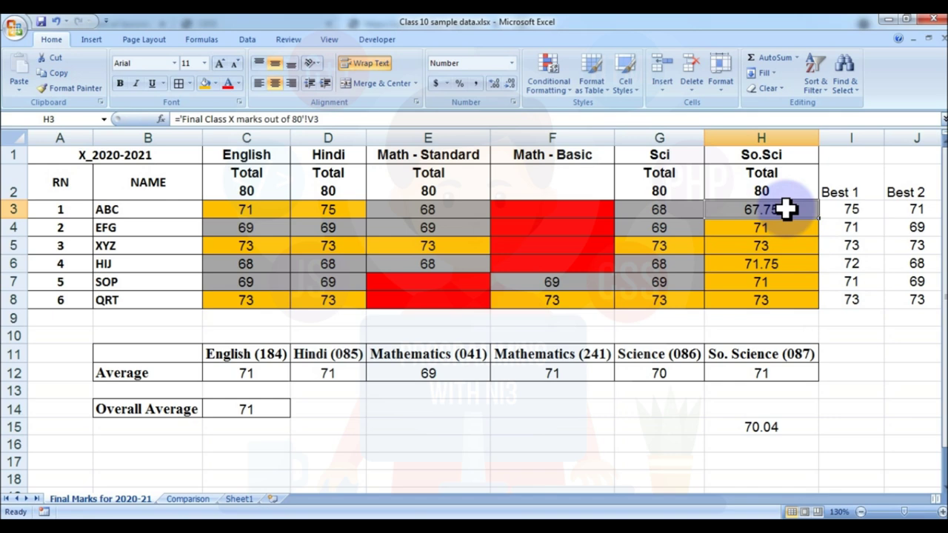
type("=67.75+")
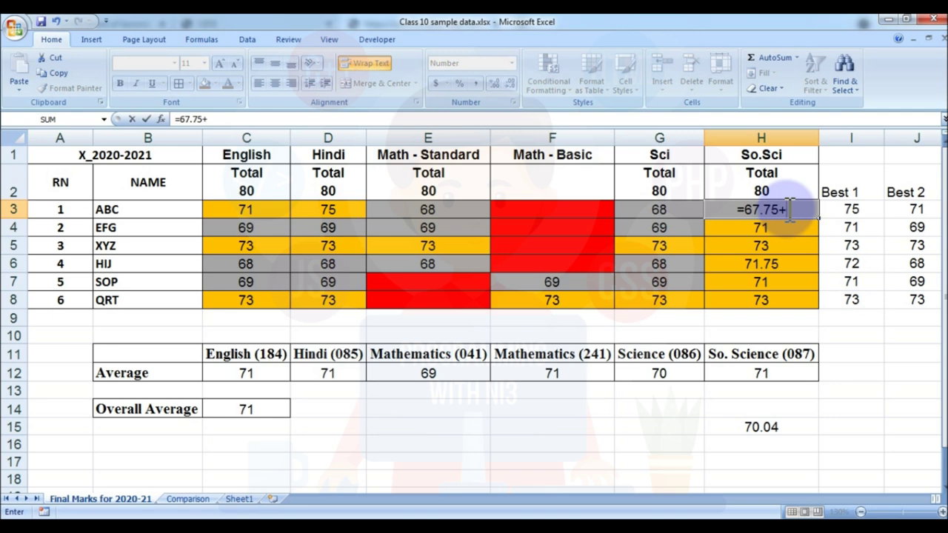
key("BackSpace")
type("-2-2")
type("-3")
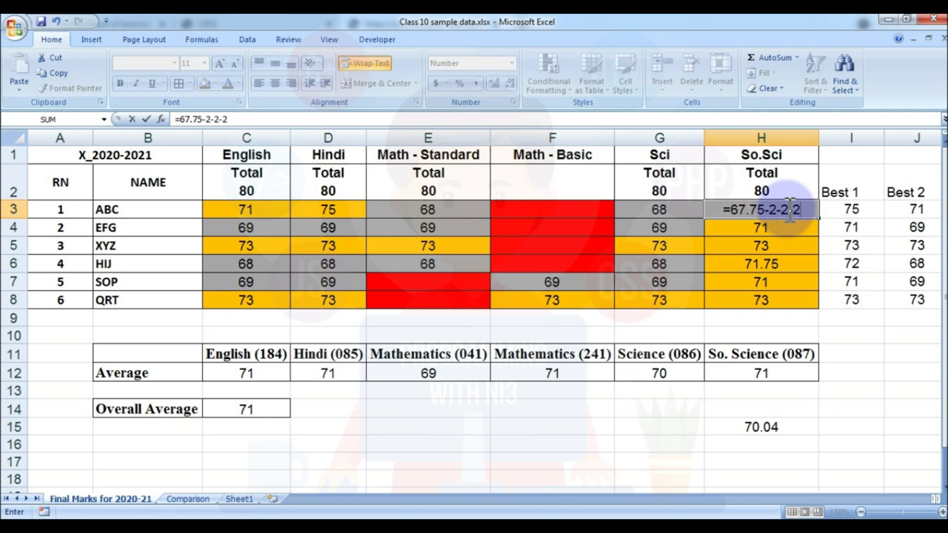
key("Return")
key("Up")
Format the So. Science average in H12 to show two decimal places.
key("Down")
key("Down")
key("Down")
key("Down")
key("Down")
key("Down")
key("Down")
key("Down")
key("Down")
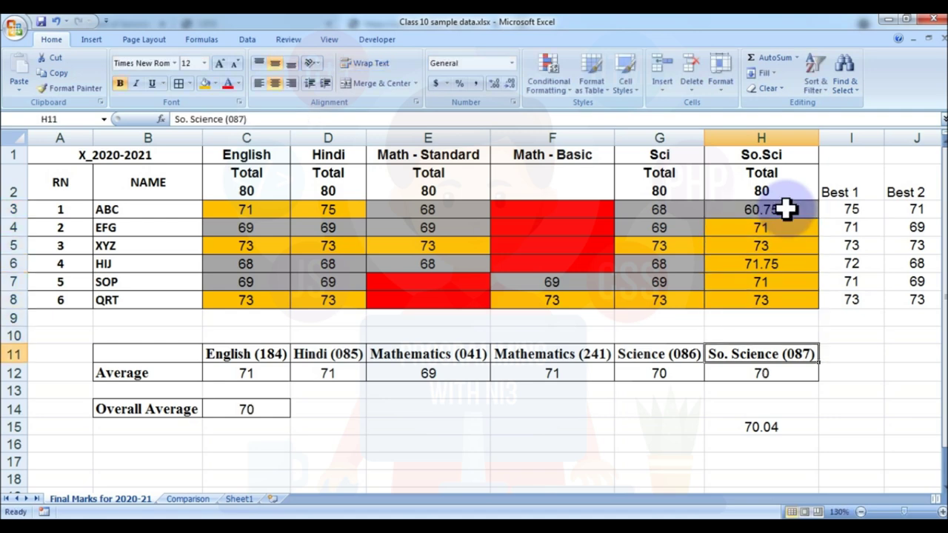
left_click(491, 81)
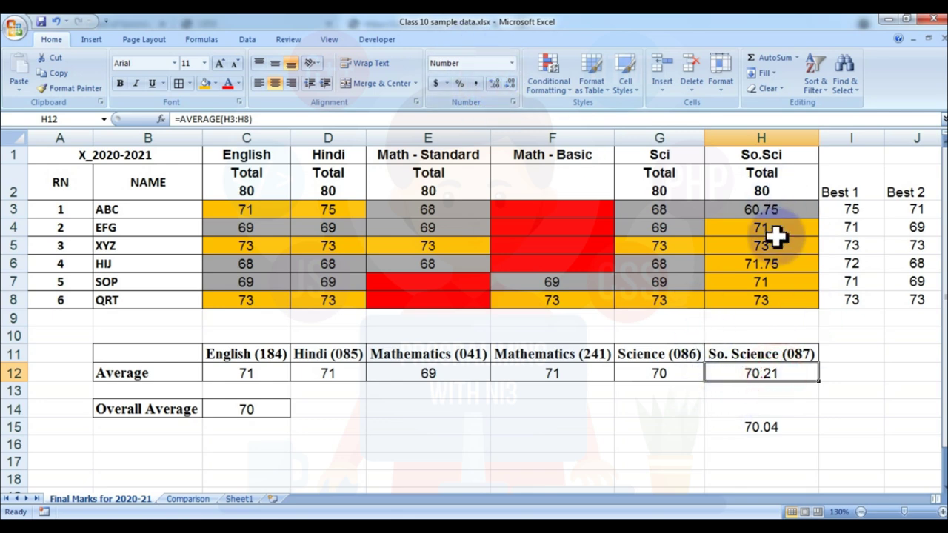
Change the So.Sci formula in H3 to =67.75-2-2-2.
left_click(778, 261)
left_click(775, 279)
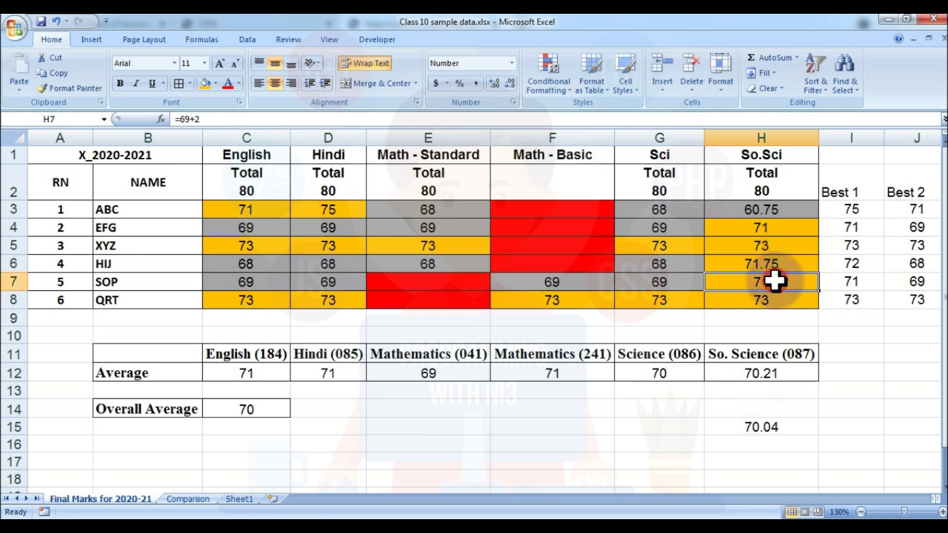
left_click(777, 207)
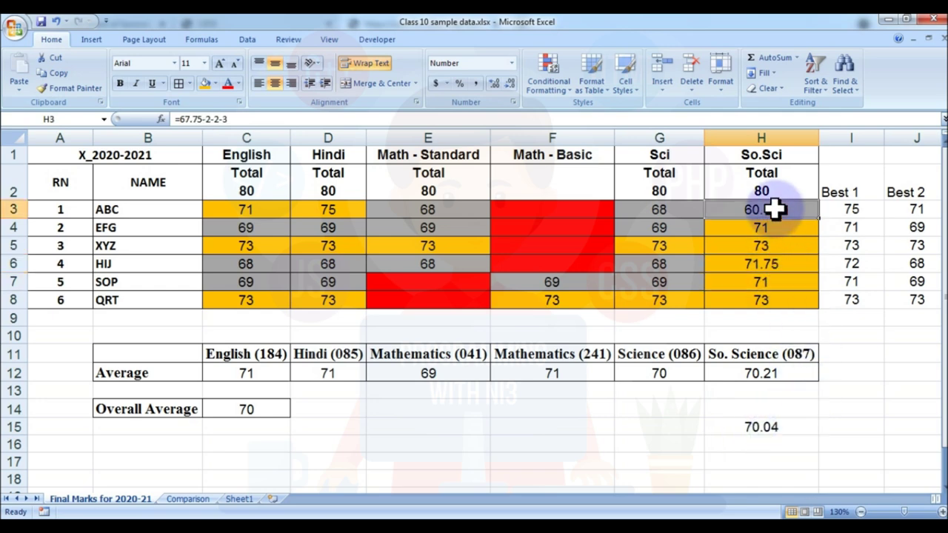
double_click(794, 209)
type("2")
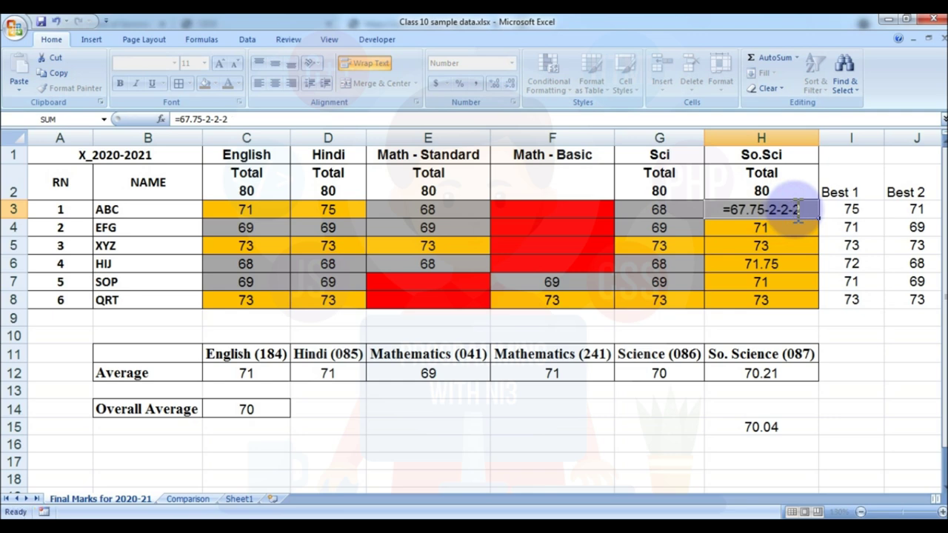
key("Return")
left_click(794, 210)
double_click(797, 210)
key("Return")
Review the So.Sci marks in H4 to H8 and the formulas behind them.
key("Return")
key("Return")
key("Return")
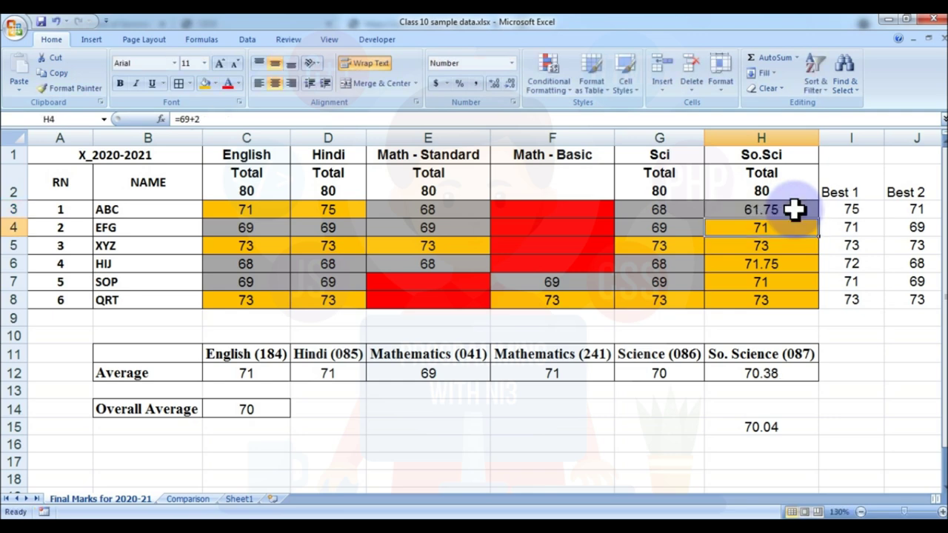
key("Return")
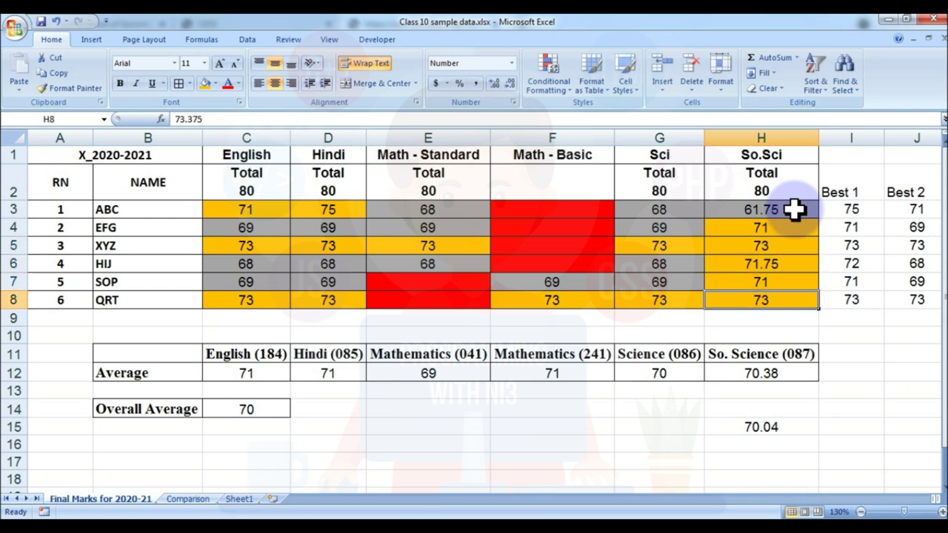
key("Up")
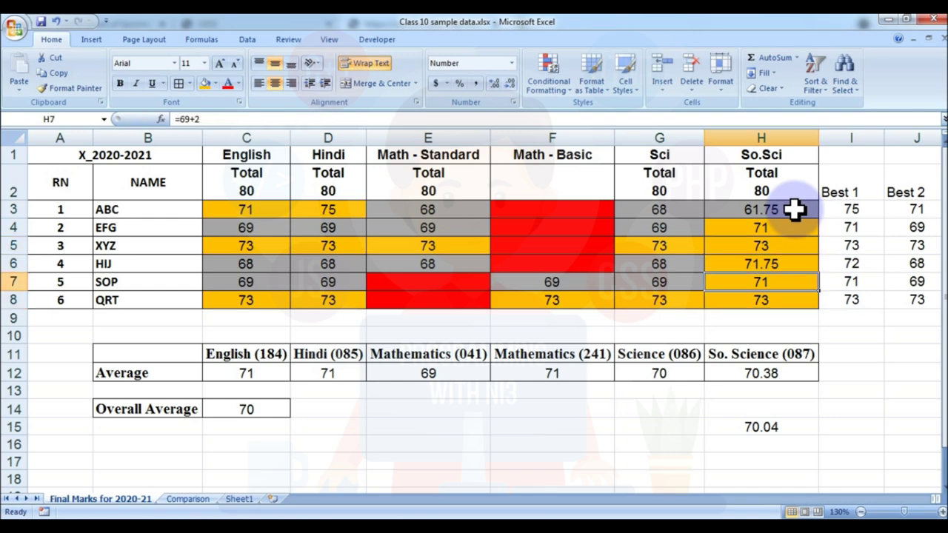
key("Down")
key("Up")
key("Up")
key("Up")
key("Up")
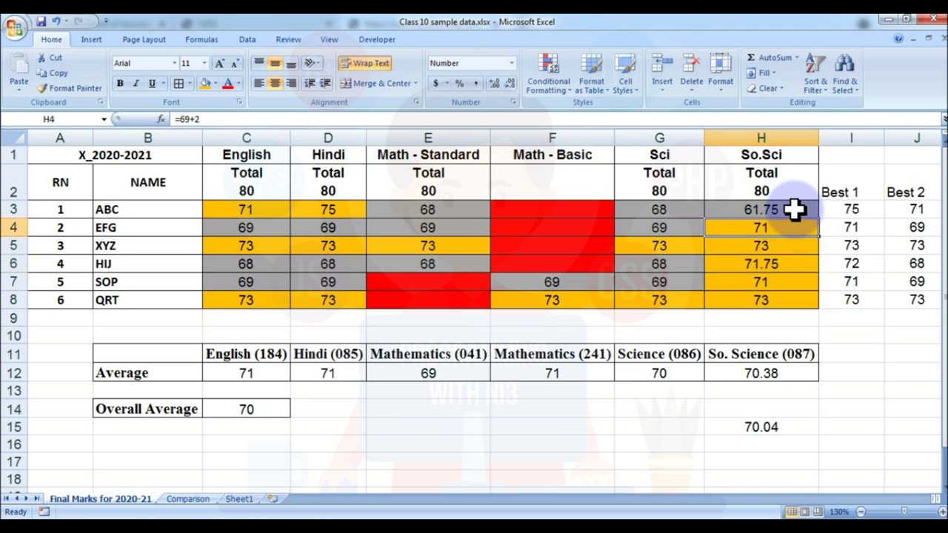
key("Down")
key("Down")
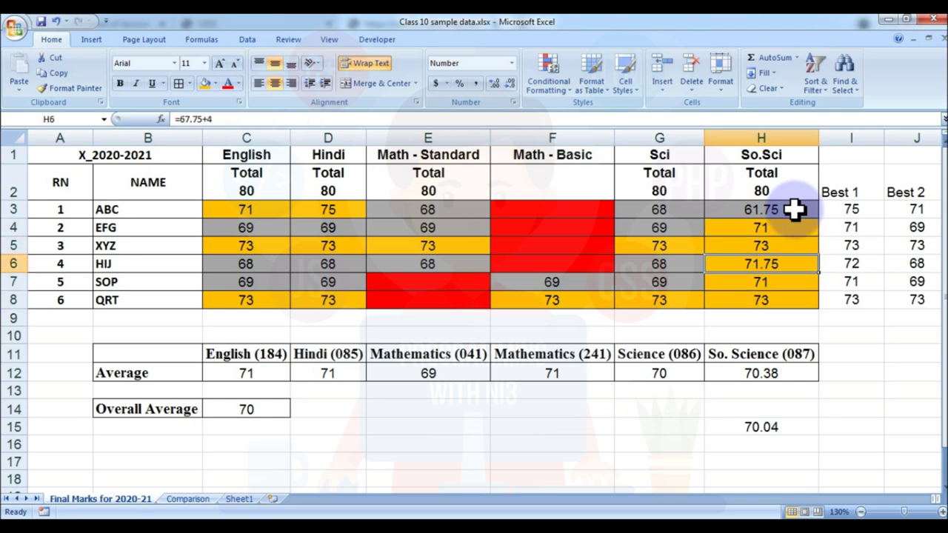
Change the So.Sci formula in H3 to =67.75-2-2-4.
left_click(794, 210)
double_click(794, 210)
key("BackSpace")
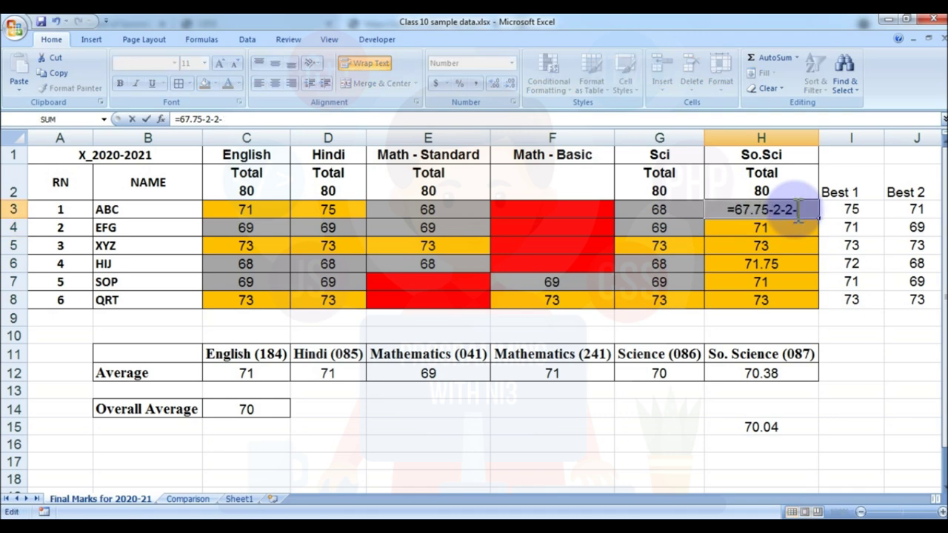
type("4")
key("ctrl+Return")
key("Down")
key("Up")
left_click(795, 210)
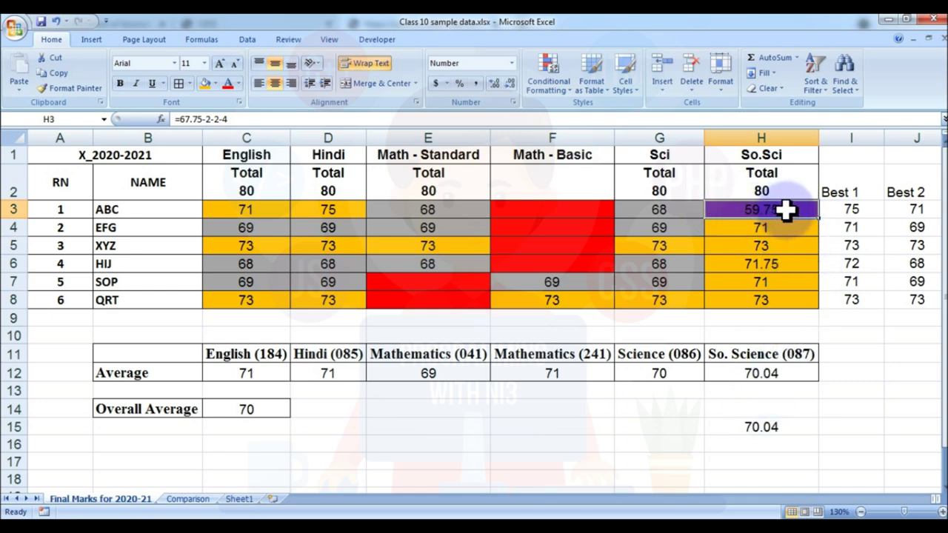
Compare the reference and current So. Science range counts on the Comparison sheet, and review the So.Sci marks on the Final Marks sheet.
left_click(238, 500)
left_click(199, 499)
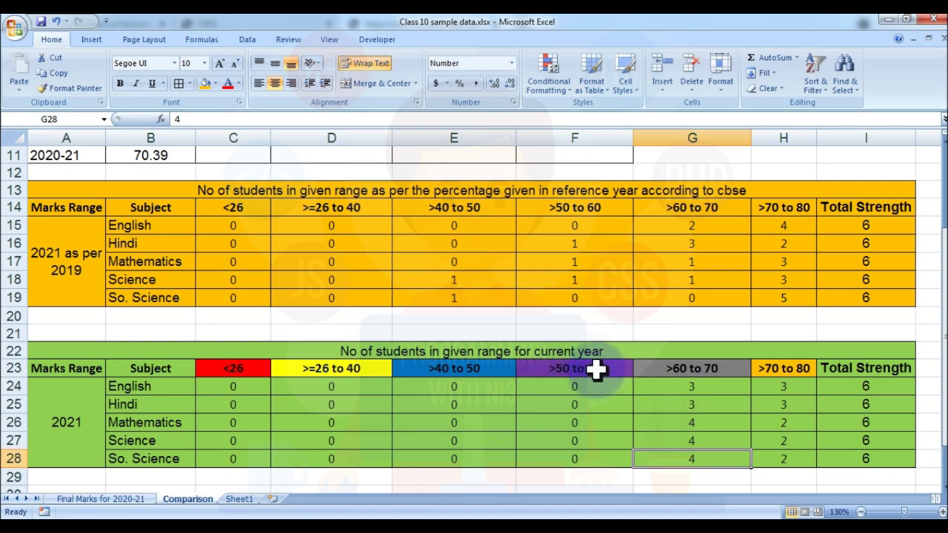
left_click(127, 499)
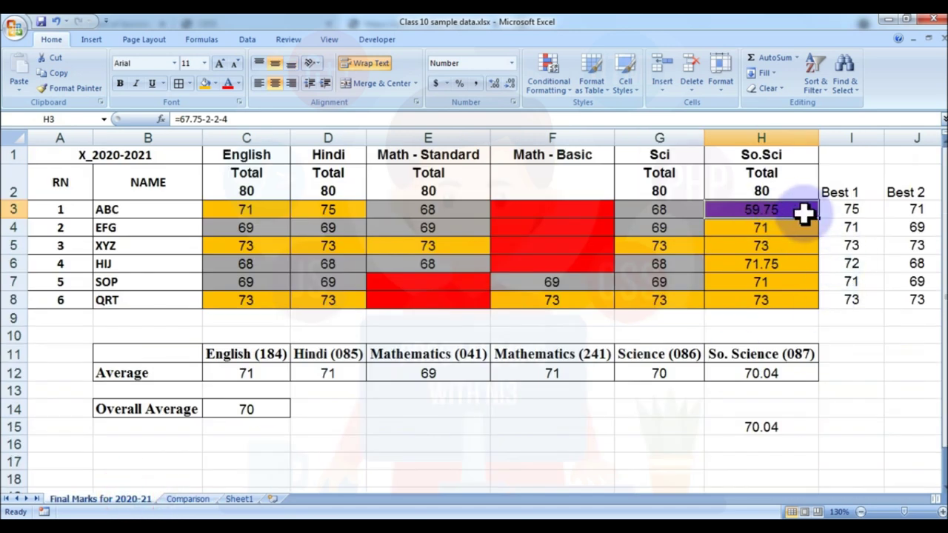
key("Down")
key("Down")
key("Down")
key("Down")
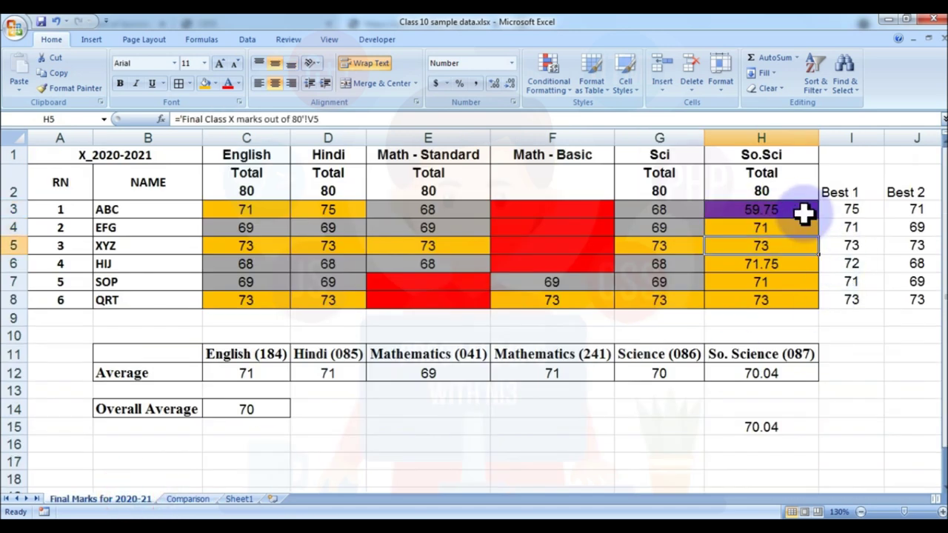
key("Up")
key("Up")
key("Up")
key("Up")
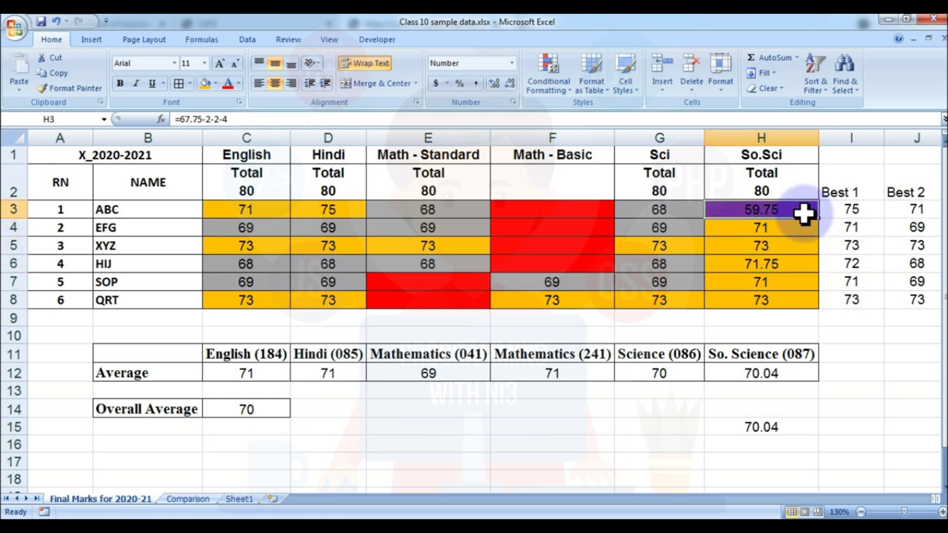
Subtract a further 10 in the So.Sci formula in H3, making it =67.75-2-2-4-10.
double_click(803, 211)
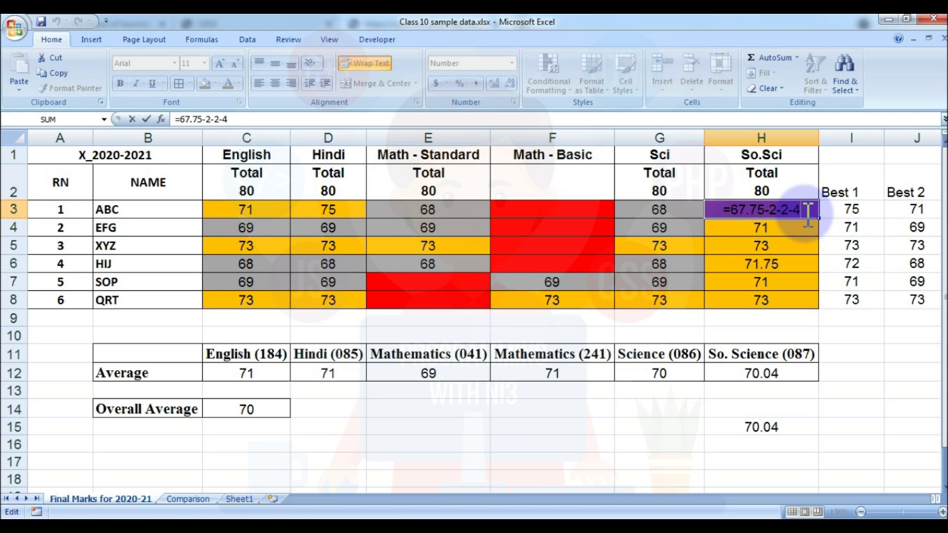
type("-")
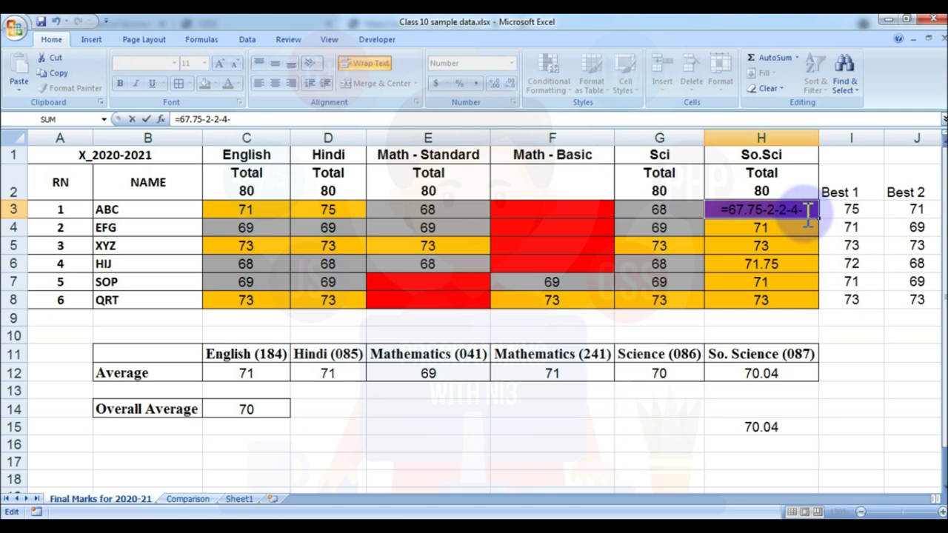
type("10")
key("Return")
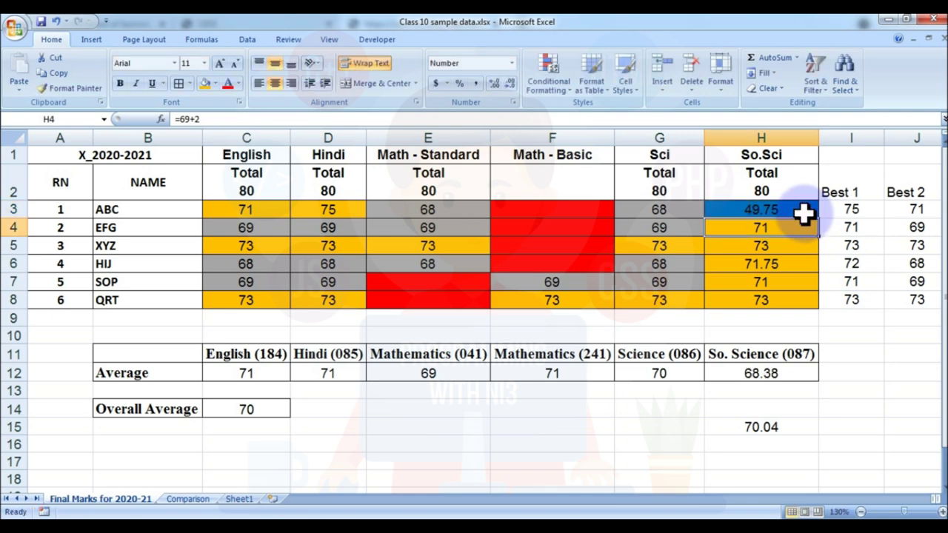
left_click(805, 213)
key("Down")
key("Down")
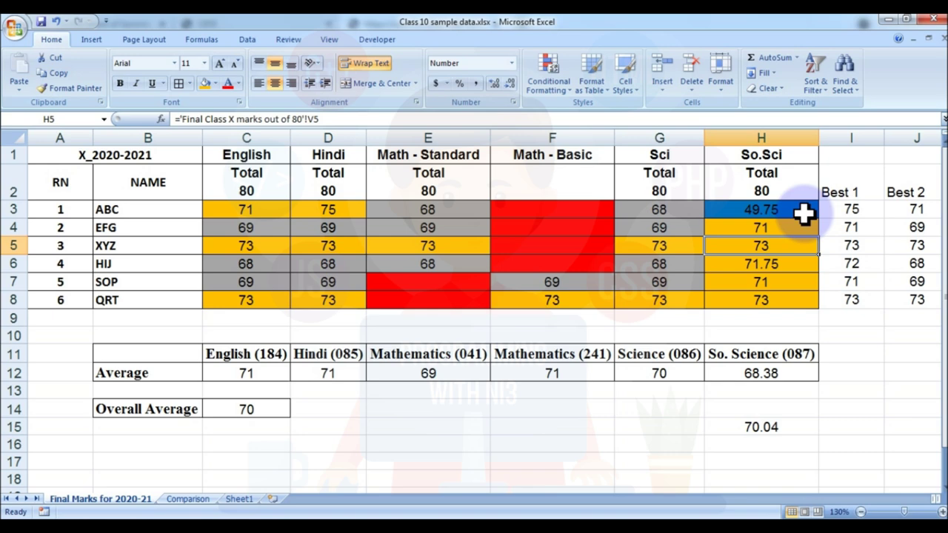
key("Down")
key("Down")
key("Down")
key("Up")
key("Up")
key("Up")
key("F2")
key("Escape")
type("=")
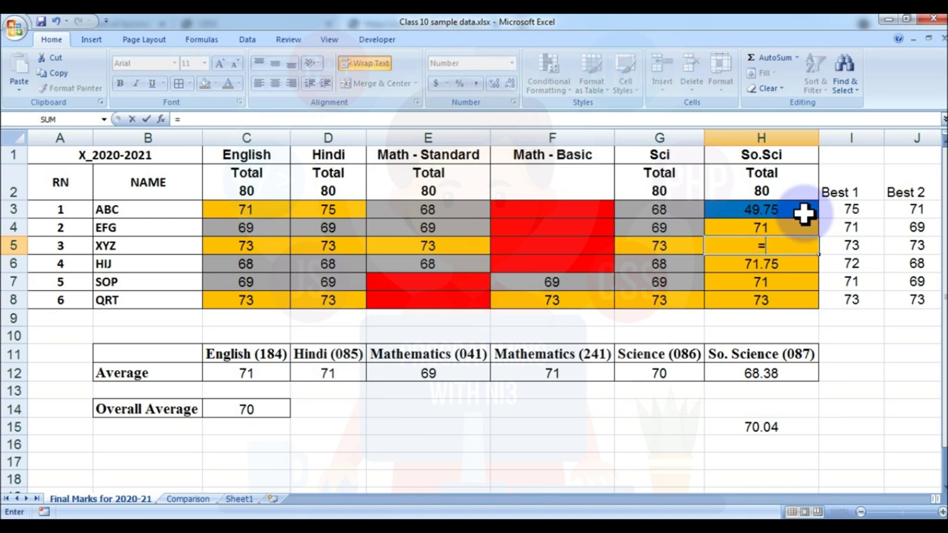
type("7")
key("ctrl+z")
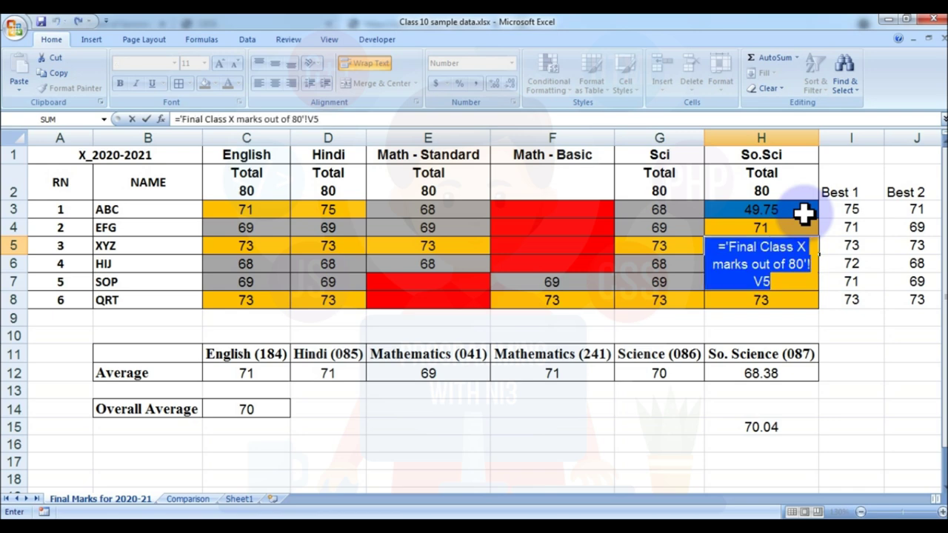
key("Escape")
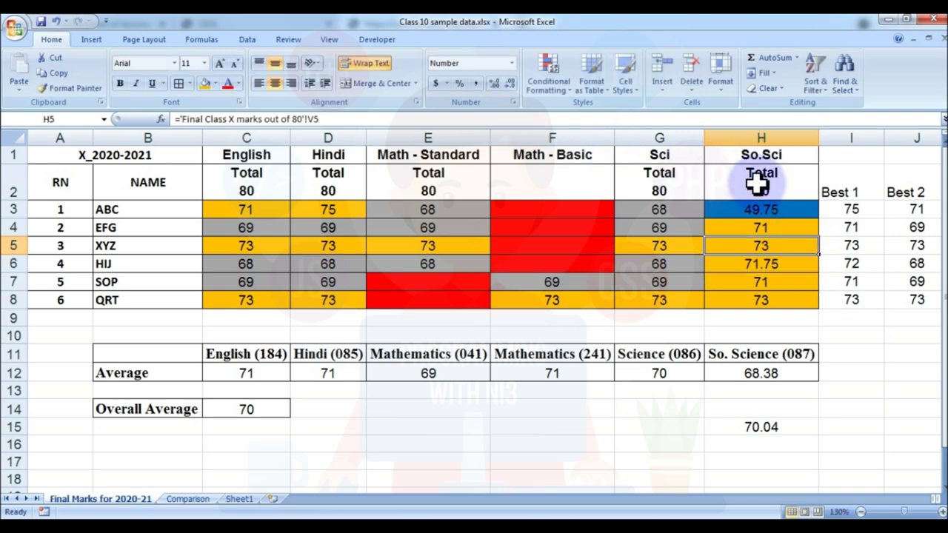
Replace the linked So.Sci formula in H5 with its plain value by pasting the cell over itself as values.
key("ctrl+c")
right_click(772, 252)
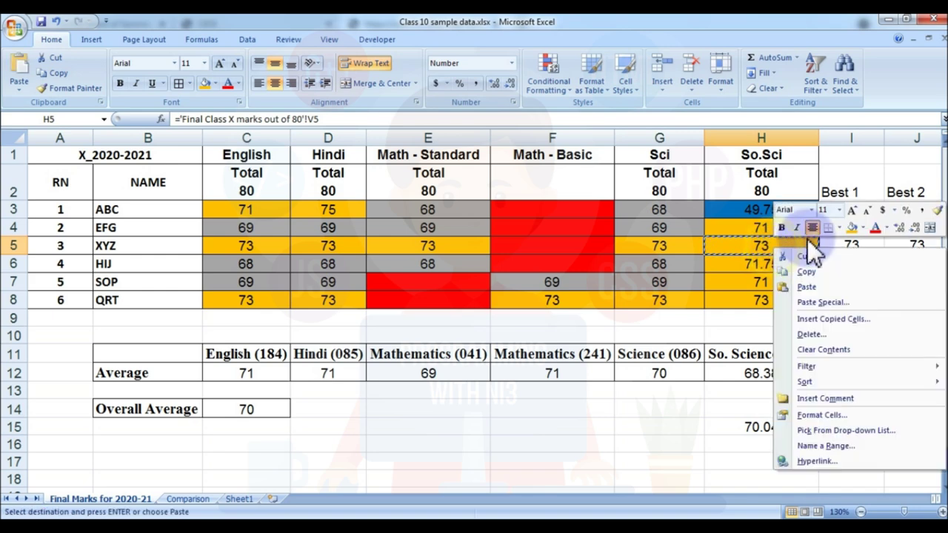
left_click(815, 302)
left_click(709, 251)
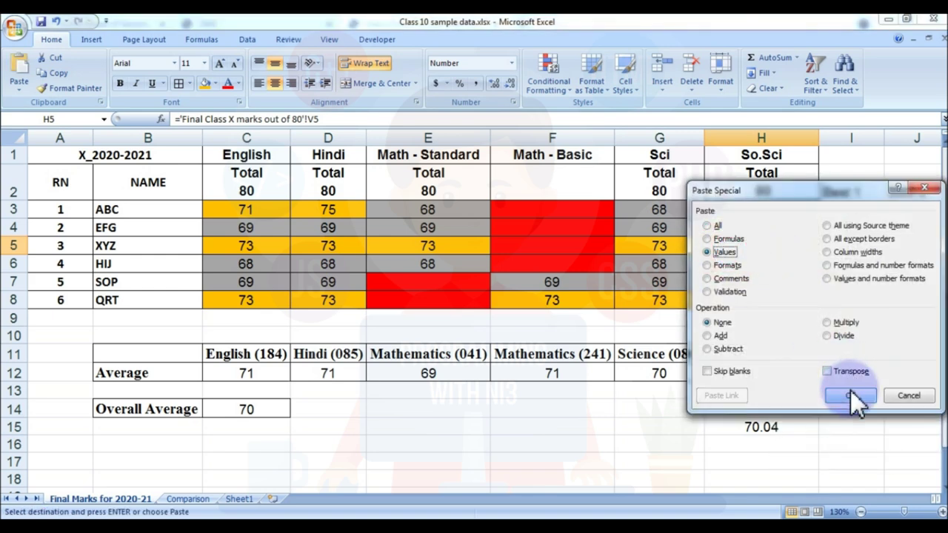
left_click(850, 395)
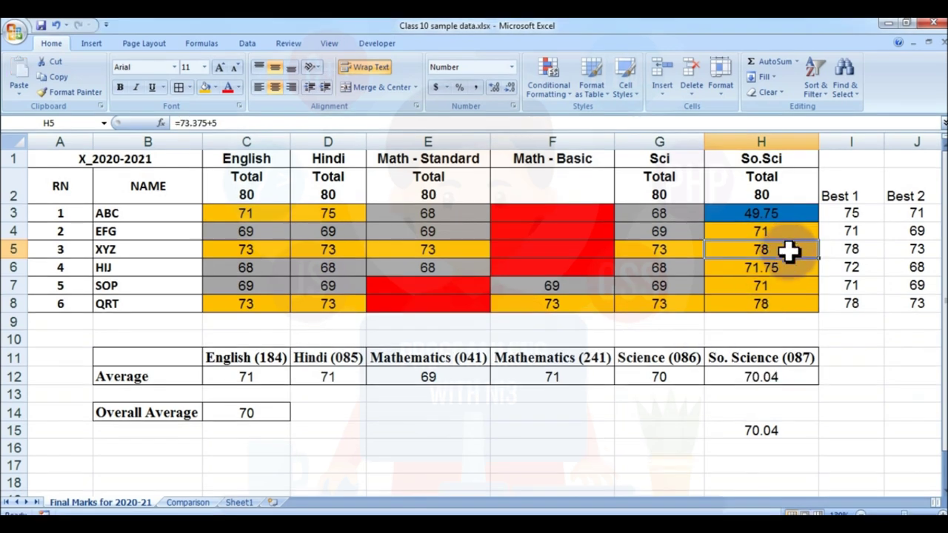
Re-enter the So.Sci mark in H5 as the formula =73.375+5.
key("Down")
key("Down")
key("Down")
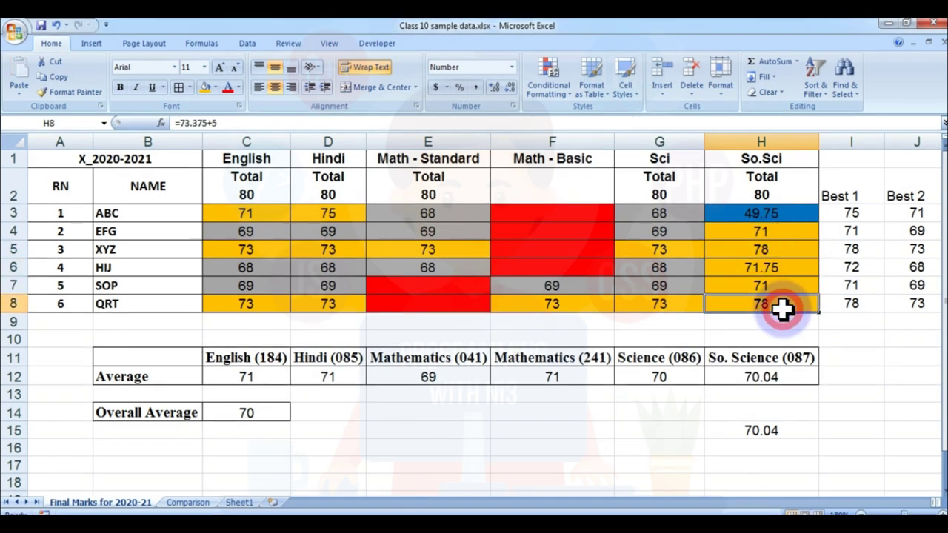
left_click(771, 248)
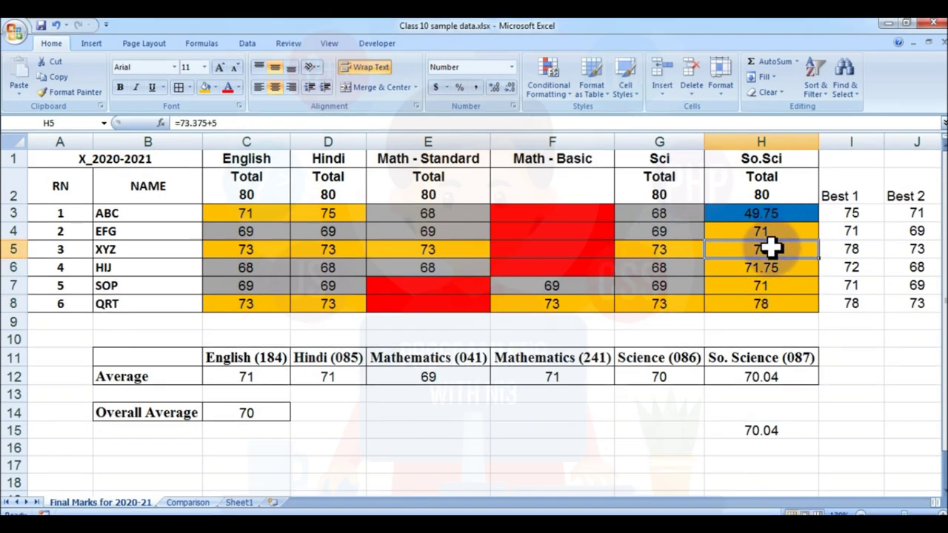
double_click(771, 249)
key("BackSpace")
key("BackSpace")
type("+")
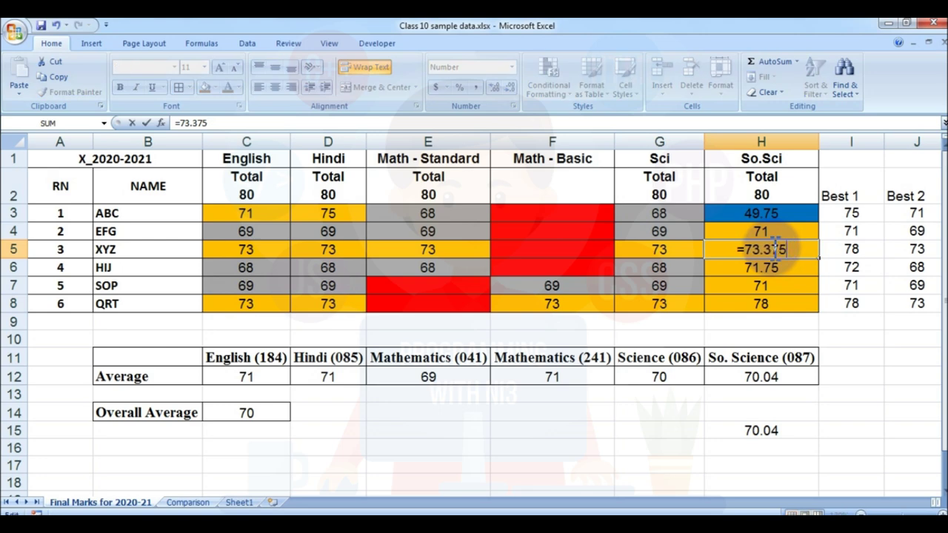
type("5")
key("Return")
Re-enter the So.Sci mark in H8 as the formula =73.375+5.
key("Down")
key("Down")
key("F2")
key("BackSpace")
key("BackSpace")
type("+5")
key("Return")
key("Up")
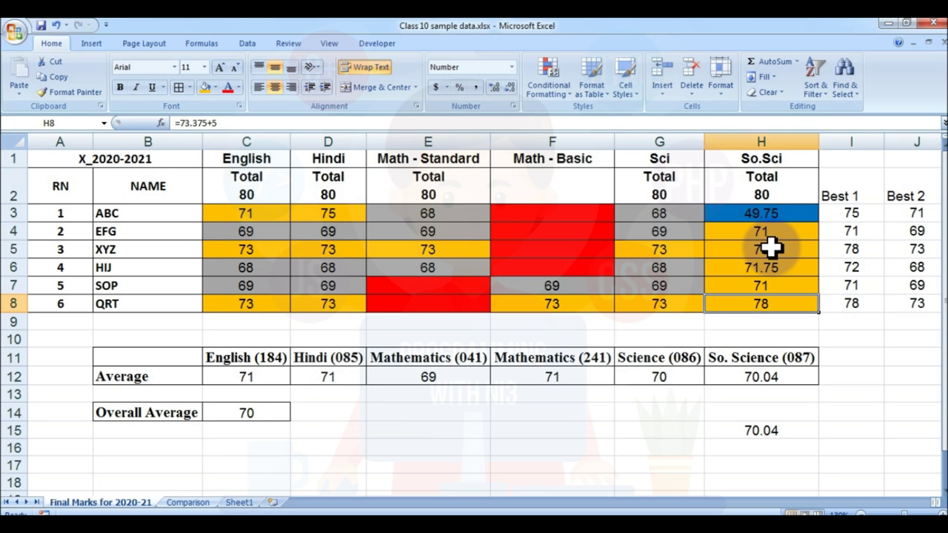
Check the So. Science average in H12 against the original in H15, and examine the So. Science range counts on the Comparison sheet.
key("Down")
key("Down")
key("Down")
key("Up")
key("Down")
key("Down")
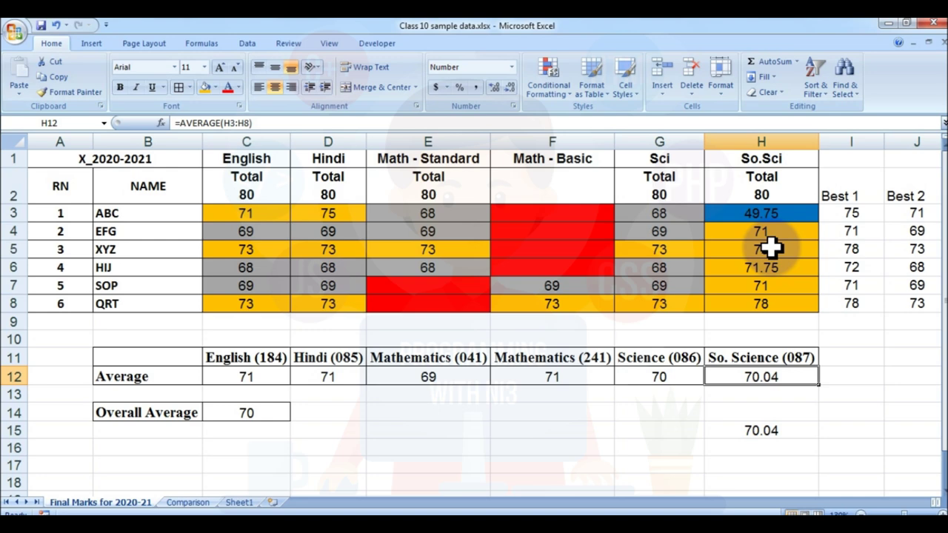
key("Up")
key("Up")
key("Up")
key("Up")
key("Down")
key("Down")
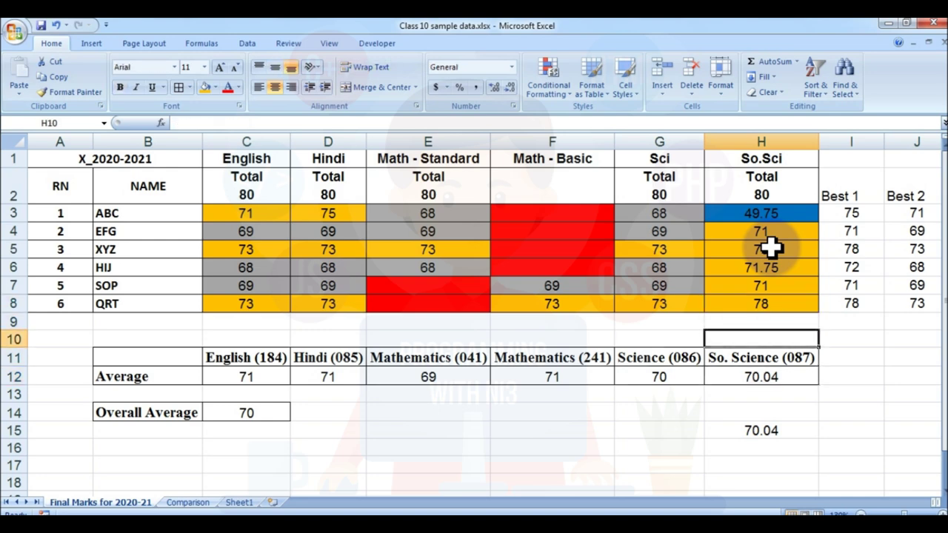
key("Down")
key("Down")
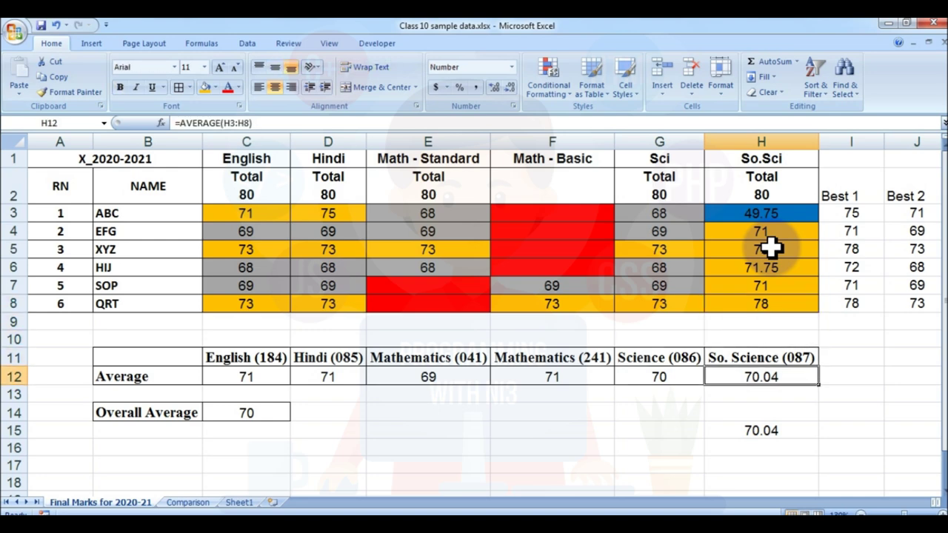
left_click(194, 503)
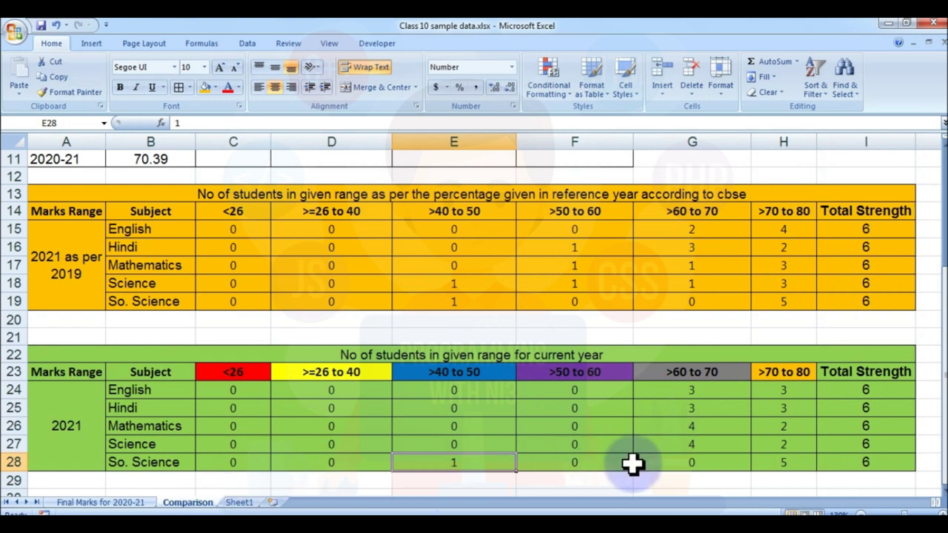
Set the current-year So. Science count for the >70 to 80 range, cell H28 on the Comparison sheet, to 2.
key("ctrl+Page_Up")
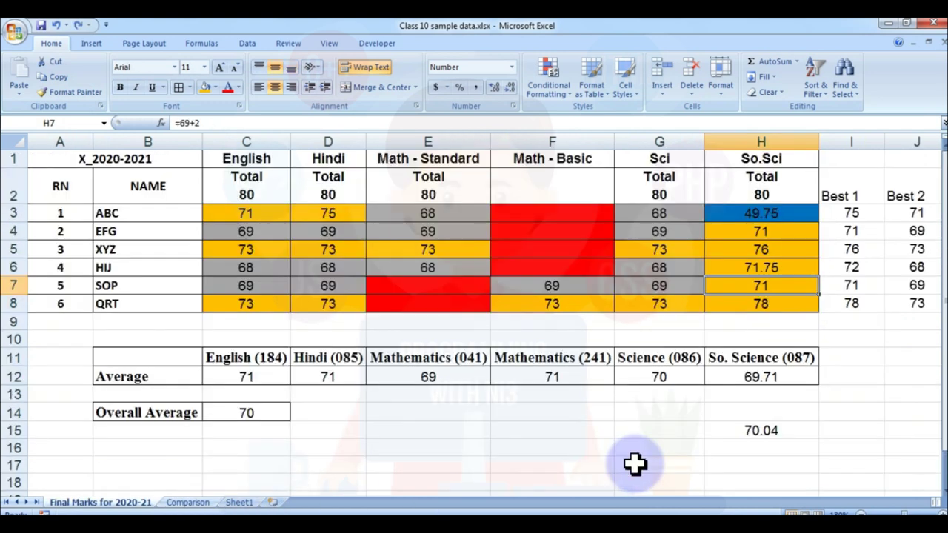
key("Up")
key("Up")
key("ctrl+Page_Down")
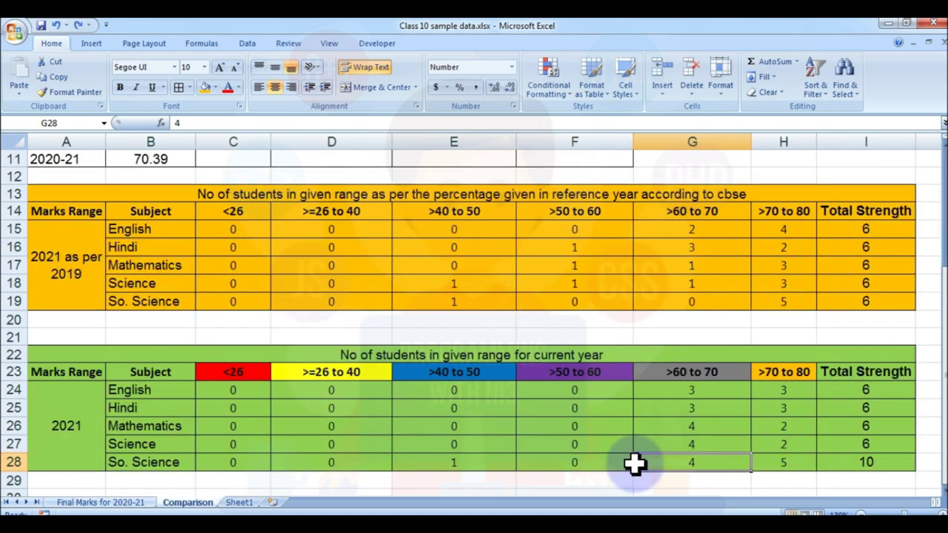
key("Right")
type("2")
key("ctrl+Return")
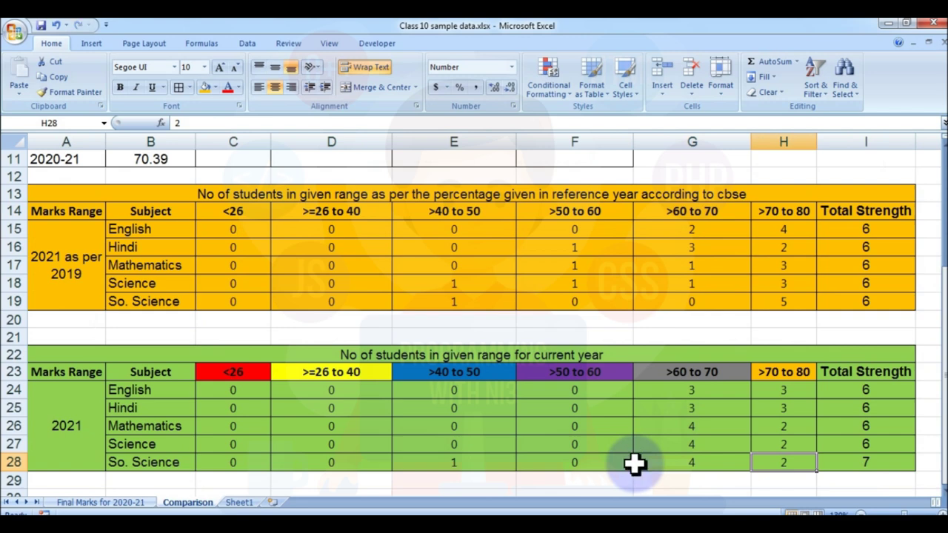
Set the current-year So. Science counts on the Comparison sheet to 0 in G28 and 5 in H28.
left_click(138, 503)
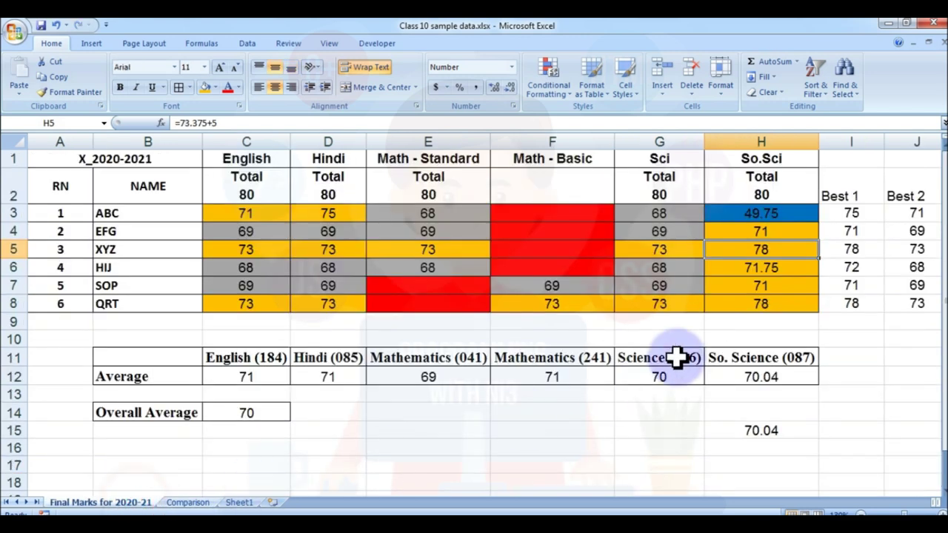
left_click(188, 503)
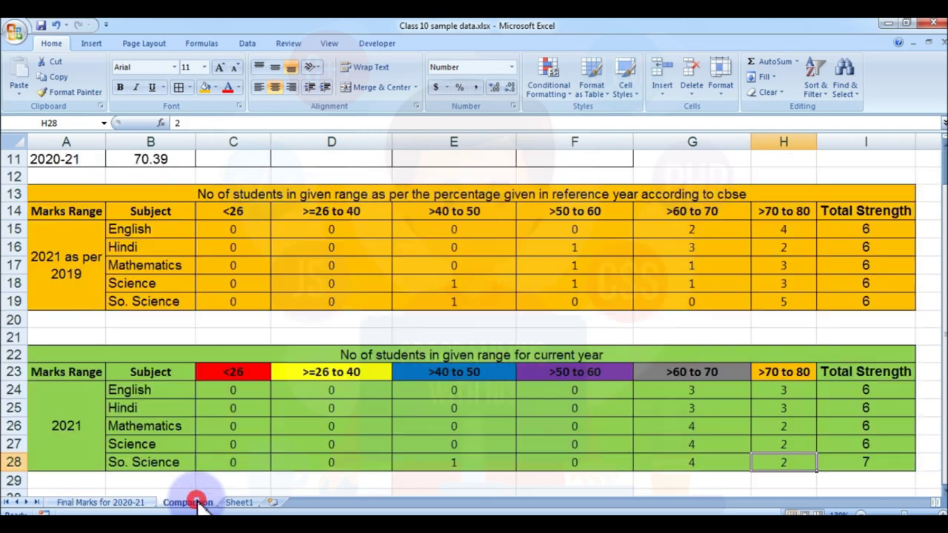
left_click(693, 464)
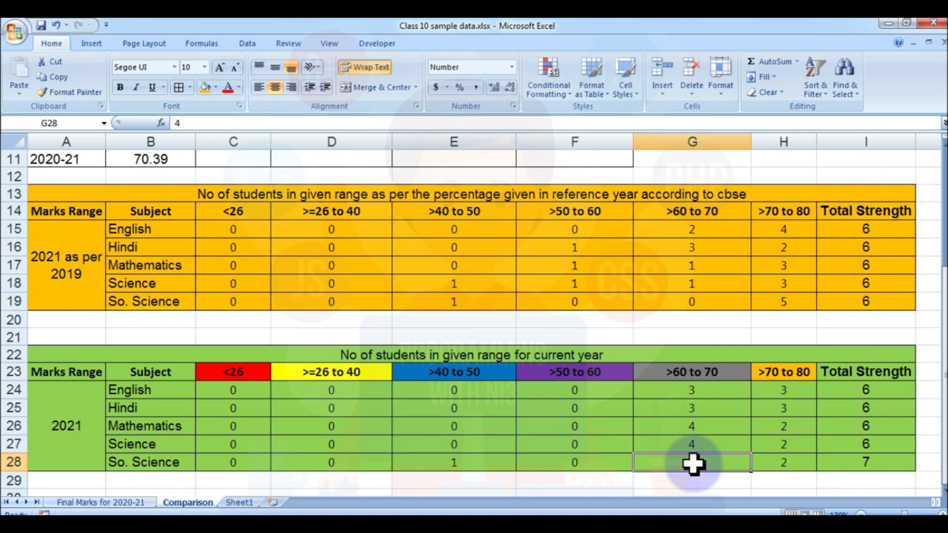
key("Delete")
key("Right")
type("5")
key("Return")
key("Up")
key("Left")
key("Left")
key("Left")
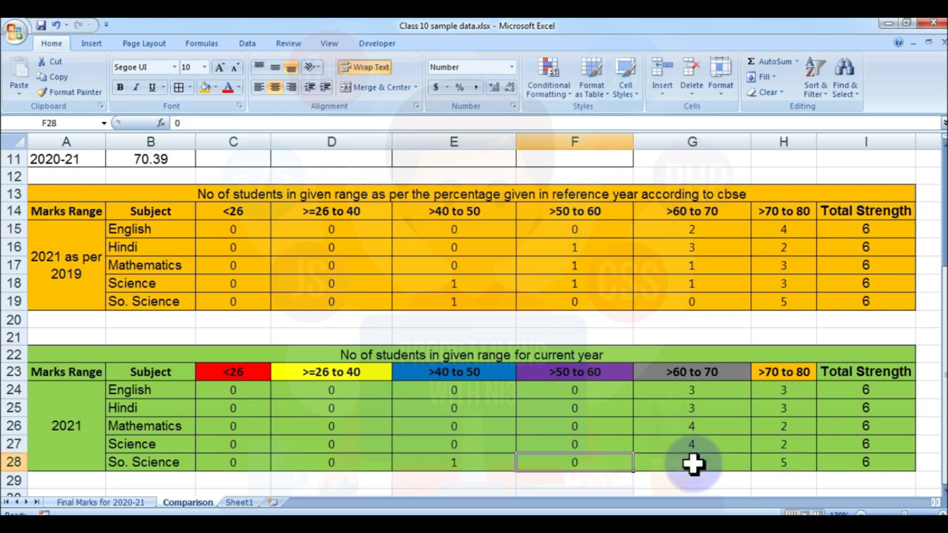
key("Right")
key("Right")
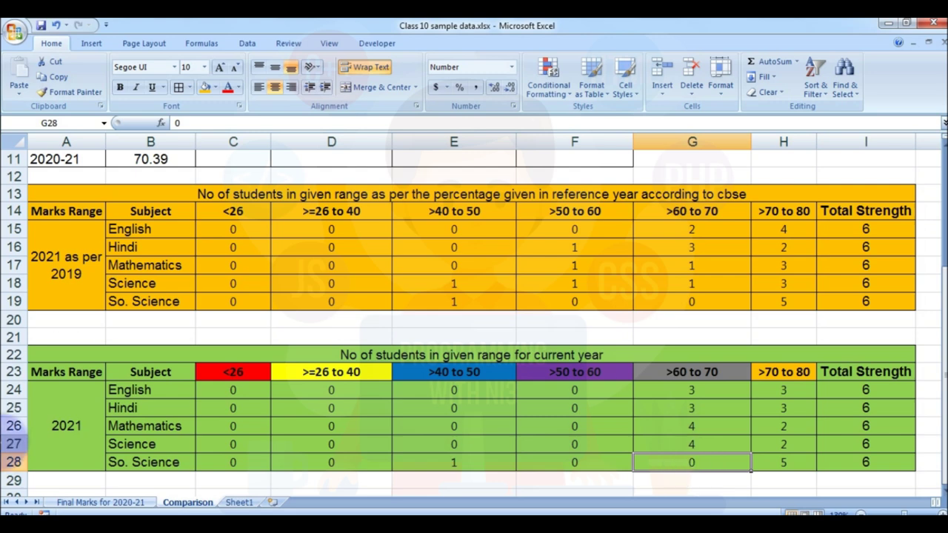
Change the So.Sci mark formula in H5 on the Final Marks for 2020-21 sheet to =73.375+3.
mouse_move(147, 523)
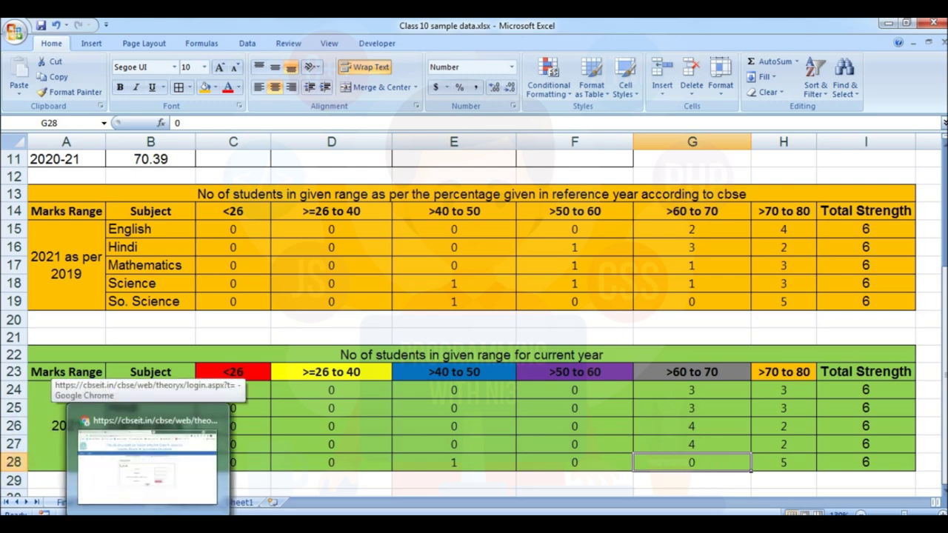
left_click(59, 503)
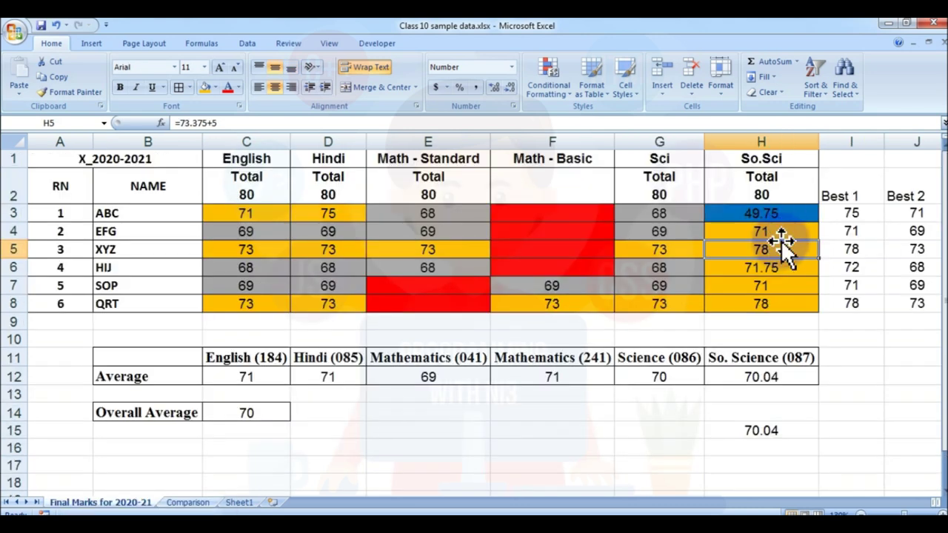
left_click(786, 269)
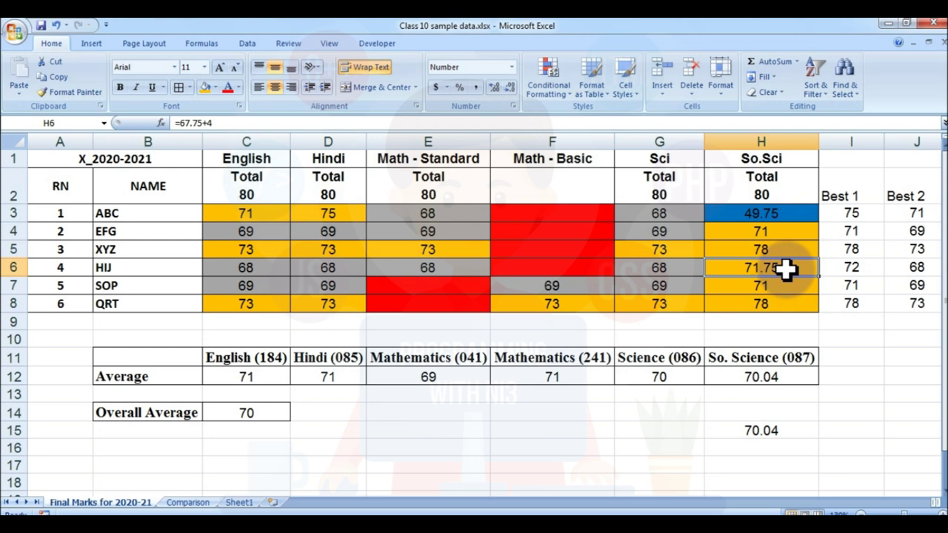
left_click(787, 253)
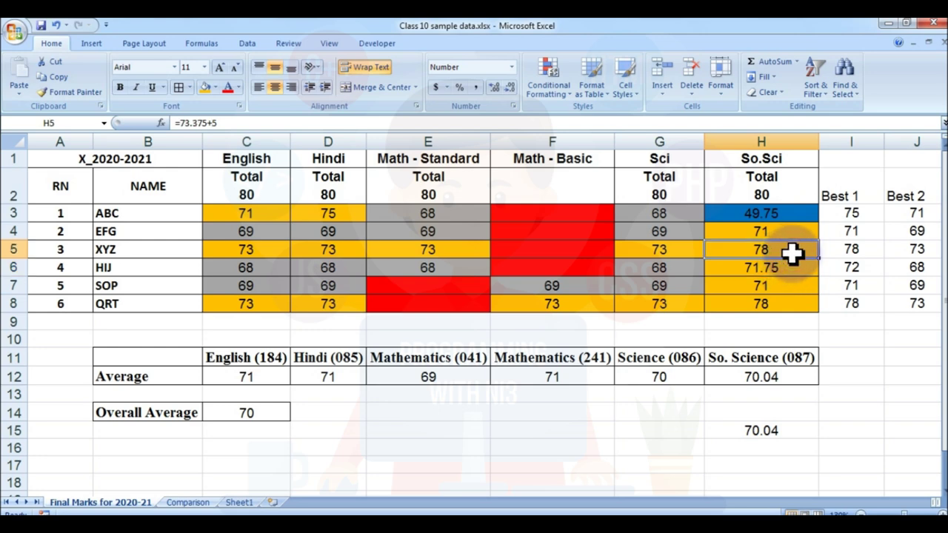
double_click(793, 253)
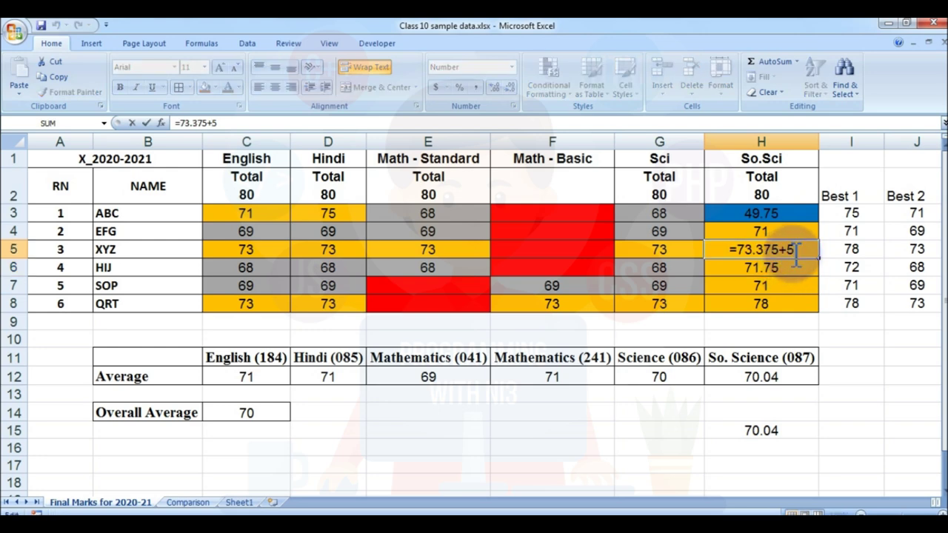
key("BackSpace")
type("3")
key("Return")
Extend the So.Sci mark formula in H7 to =69+2+2.
key("Return")
key("F2")
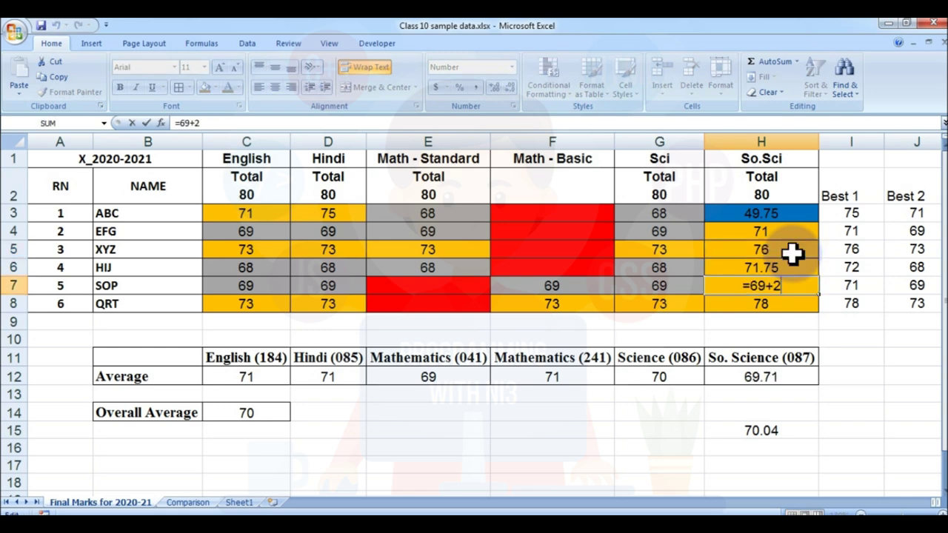
type("+4")
key("BackSpace")
type("2")
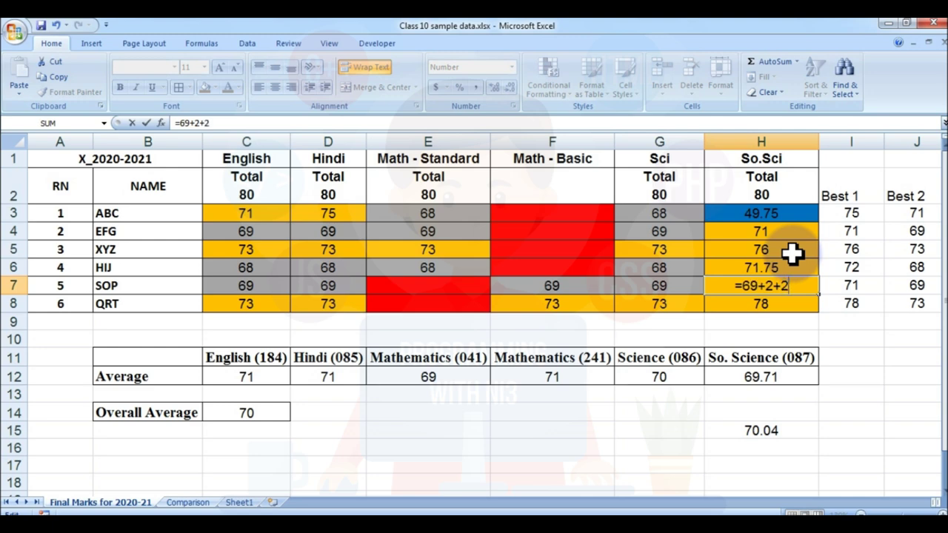
key("Return")
Review the So.Sci mark formulas in H5 and H7 and compare the average in H12 with the original in H15.
key("Up")
key("Up")
key("Up")
key("Down")
key("Down")
key("Up")
key("Up")
key("F2")
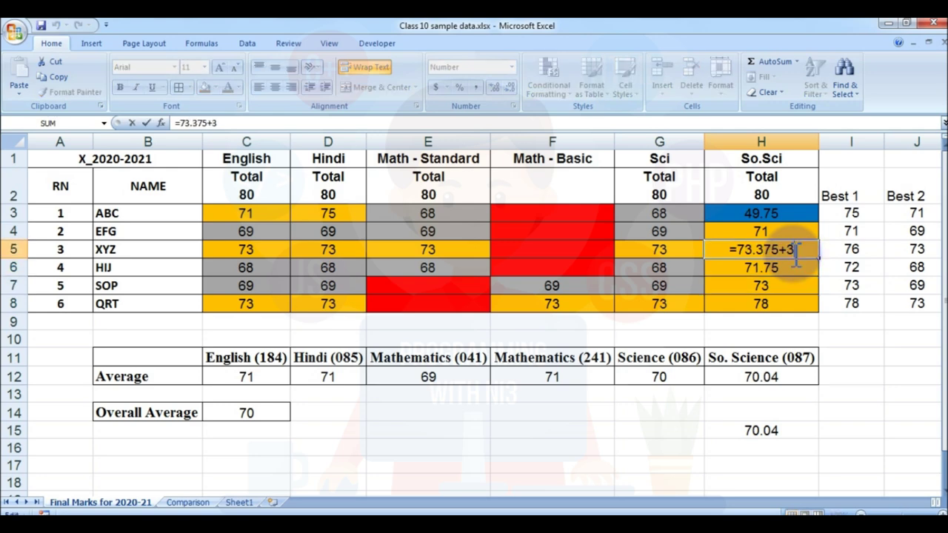
key("Return")
key("Down")
key("F2")
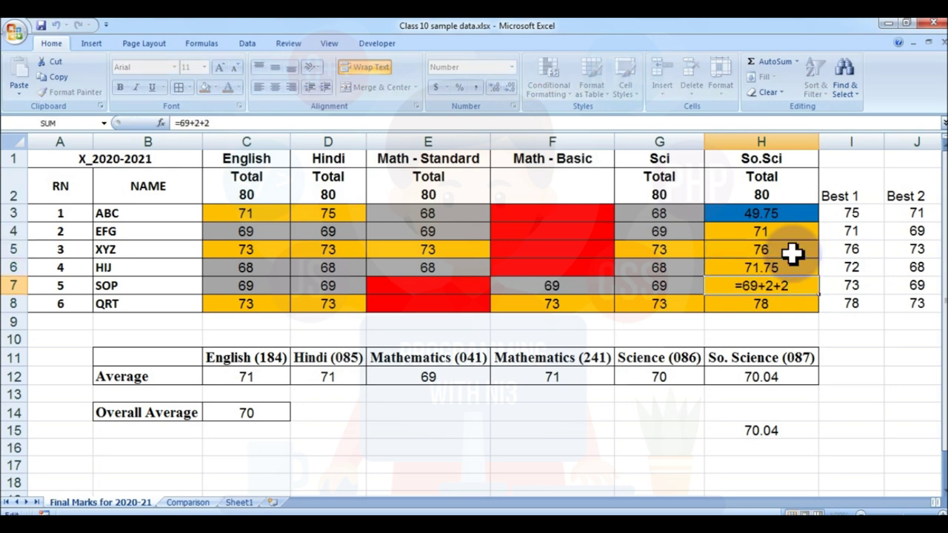
key("Return")
key("Up")
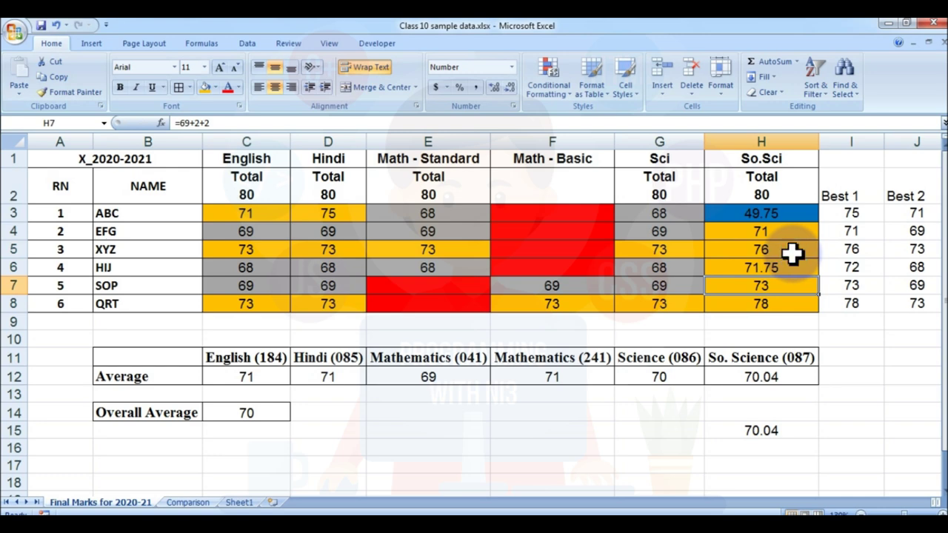
Examine the So. Science range counts in row 28 on the Comparison sheet and the So.Sci mark formulas in H5 to H8.
left_click(192, 503)
left_click(789, 463)
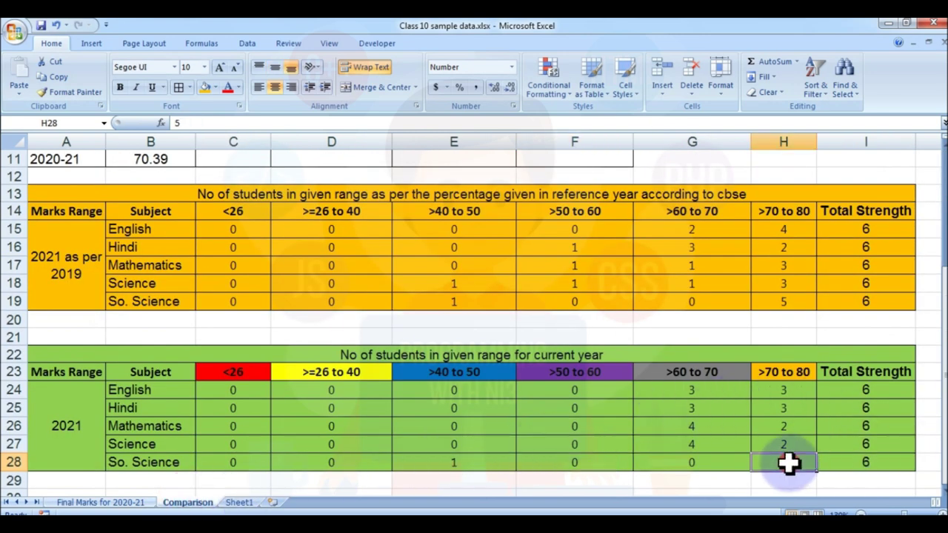
left_click(504, 466)
left_click(799, 458)
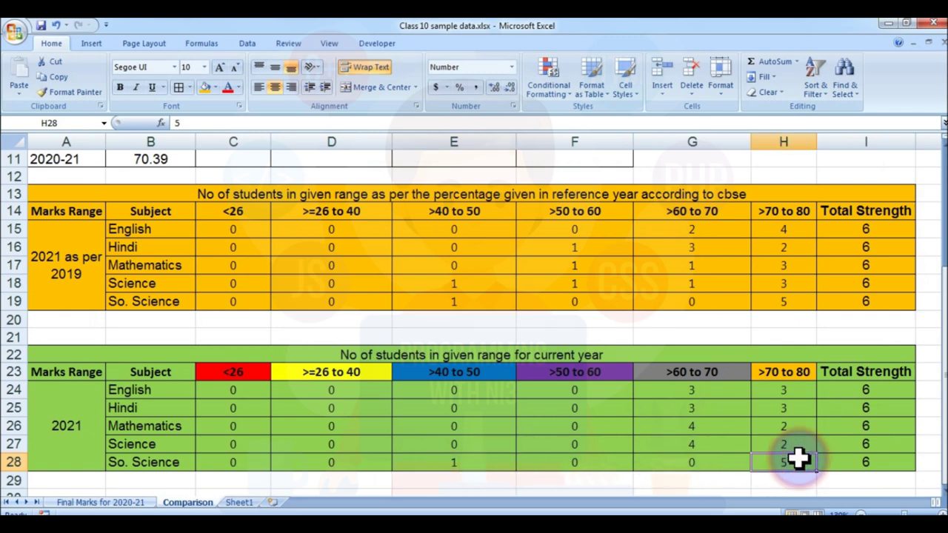
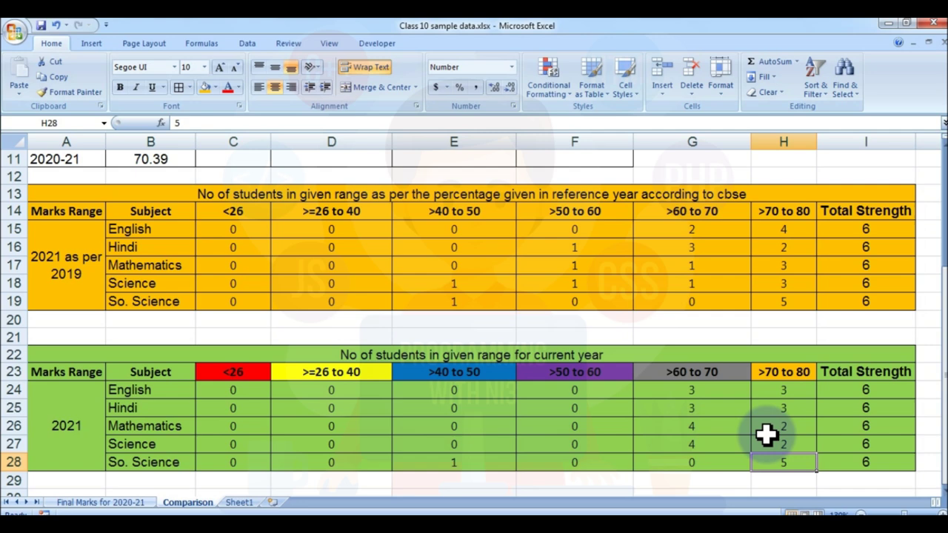
left_click(125, 503)
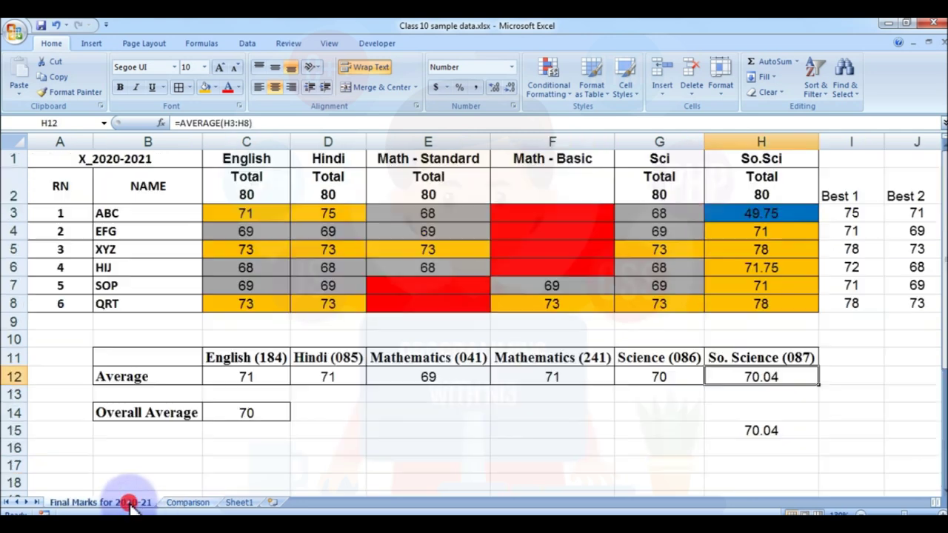
left_click(791, 250)
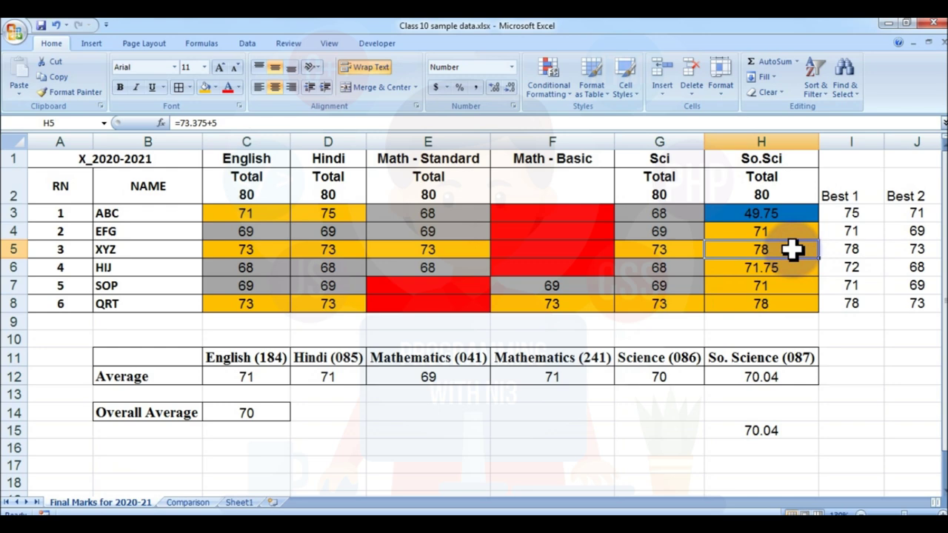
left_click(791, 268)
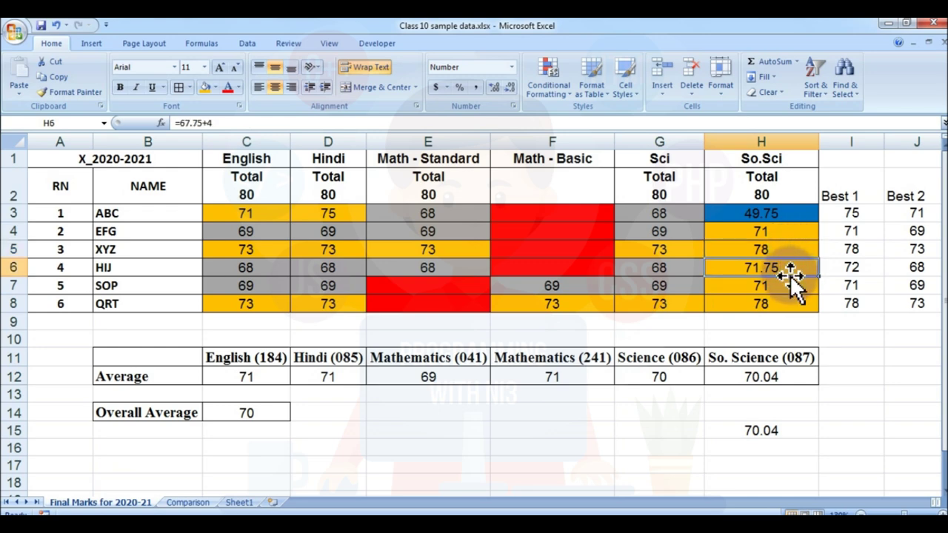
left_click(788, 283)
left_click(785, 303)
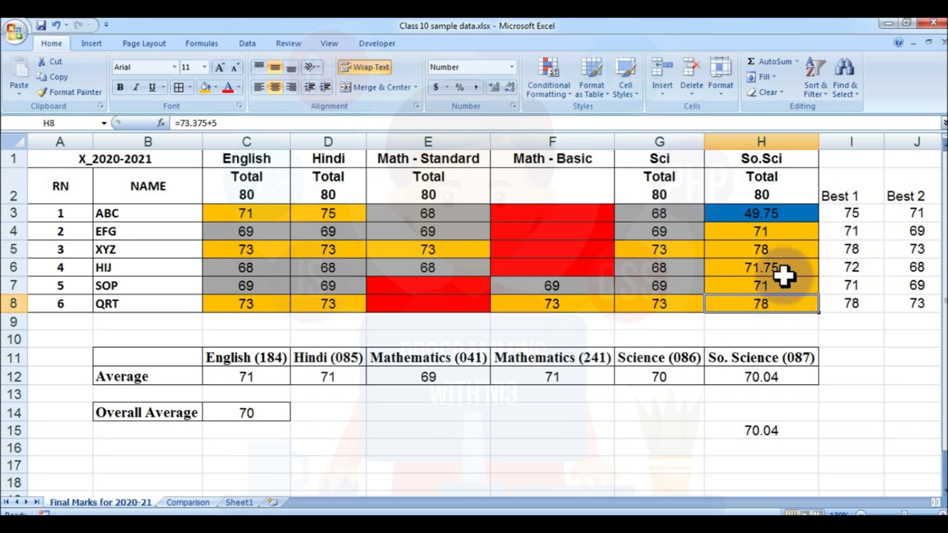
left_click(779, 251)
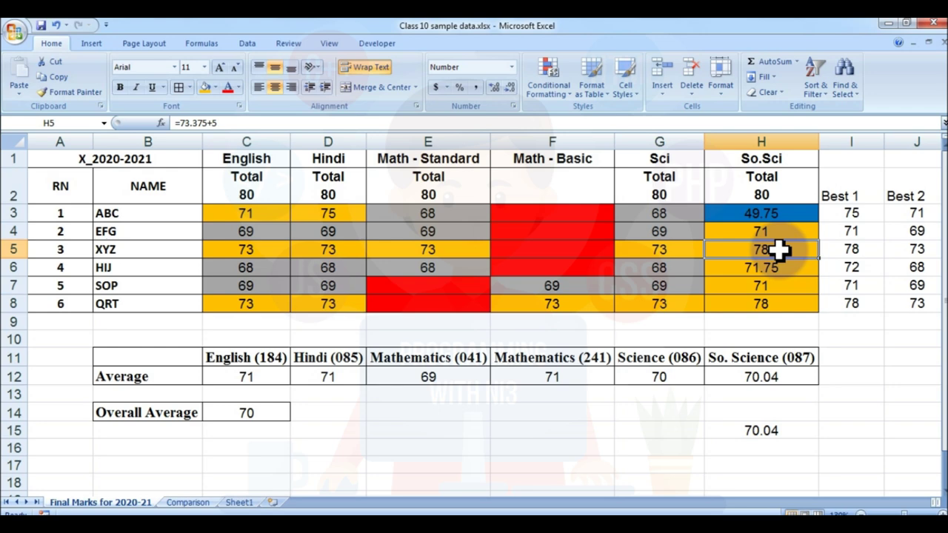
Recheck the So. Science average against the original and its range counts against the reference-year row, and show the desktop.
key("ctrl+Page_Down")
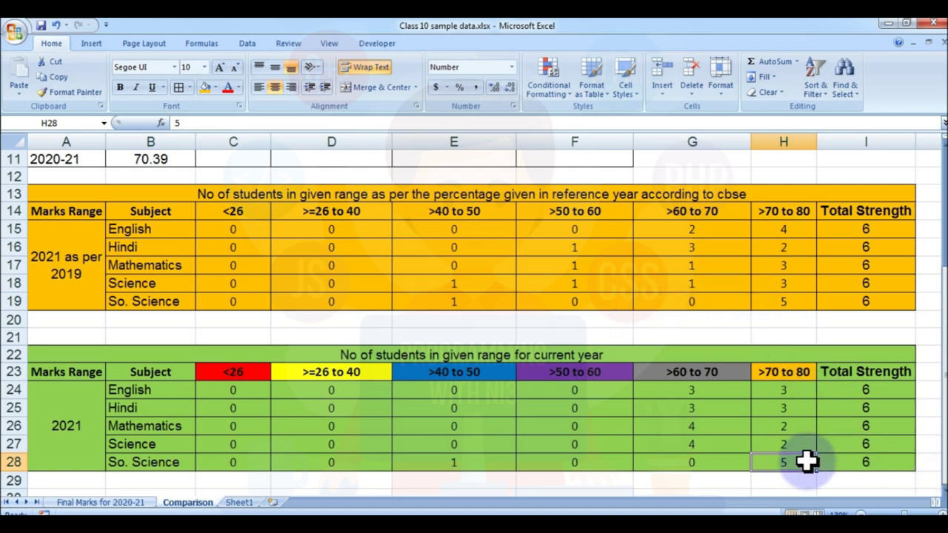
key("ctrl+Page_Up")
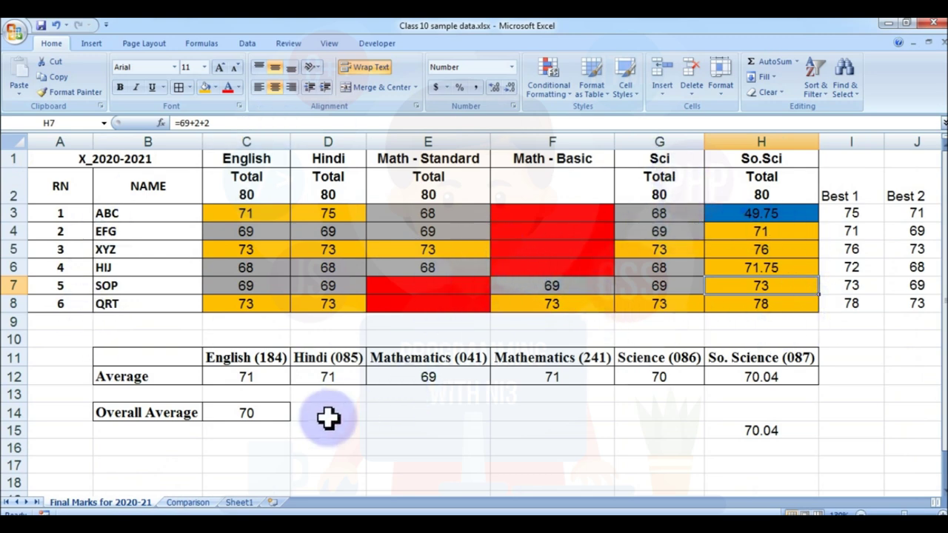
left_click(193, 503)
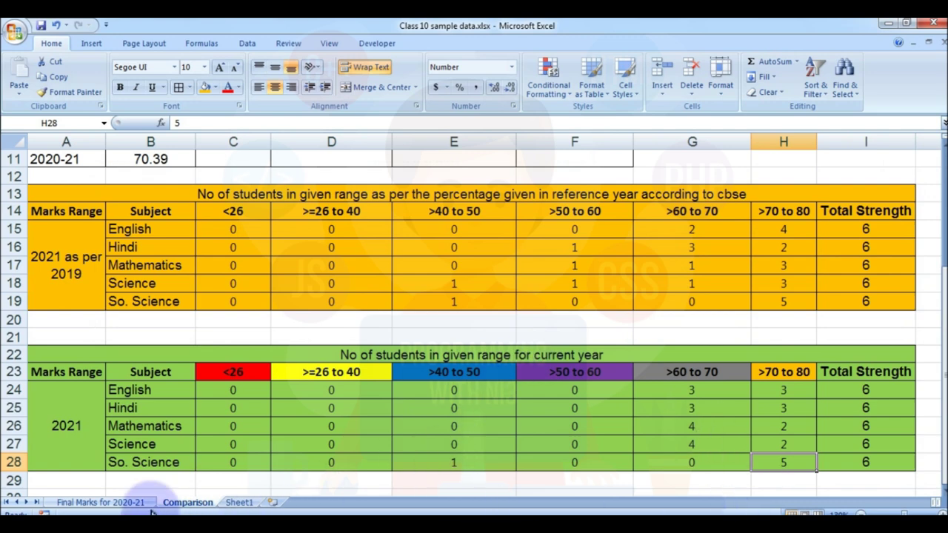
left_click(104, 502)
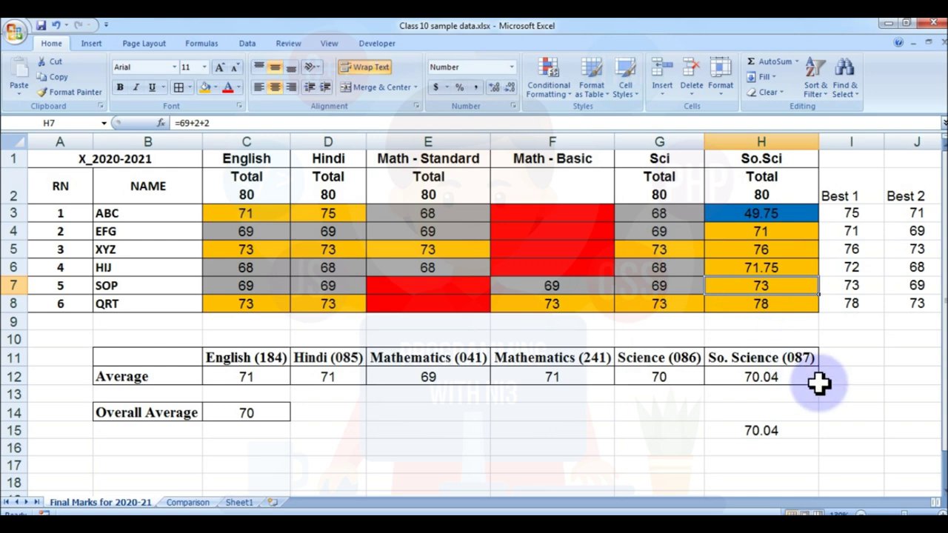
left_click(196, 502)
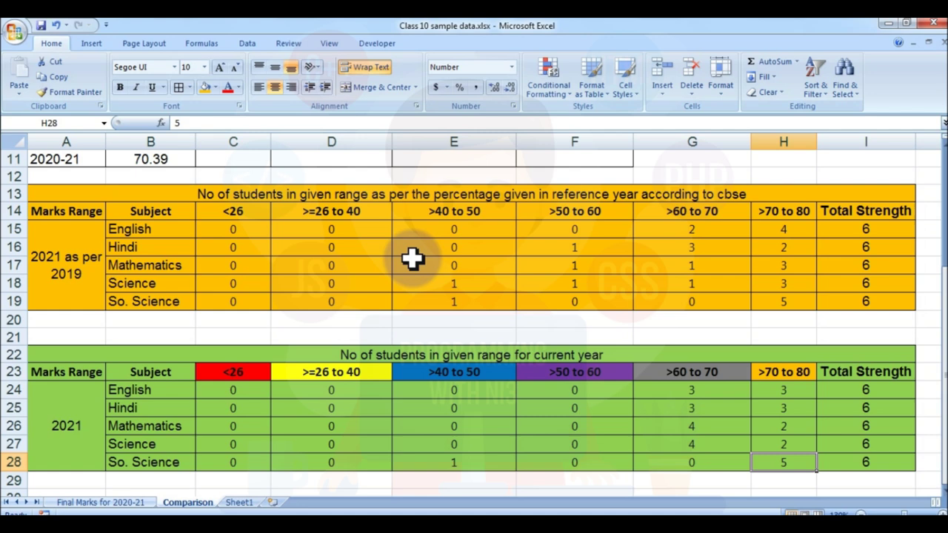
key("Left")
mouse_move(147, 523)
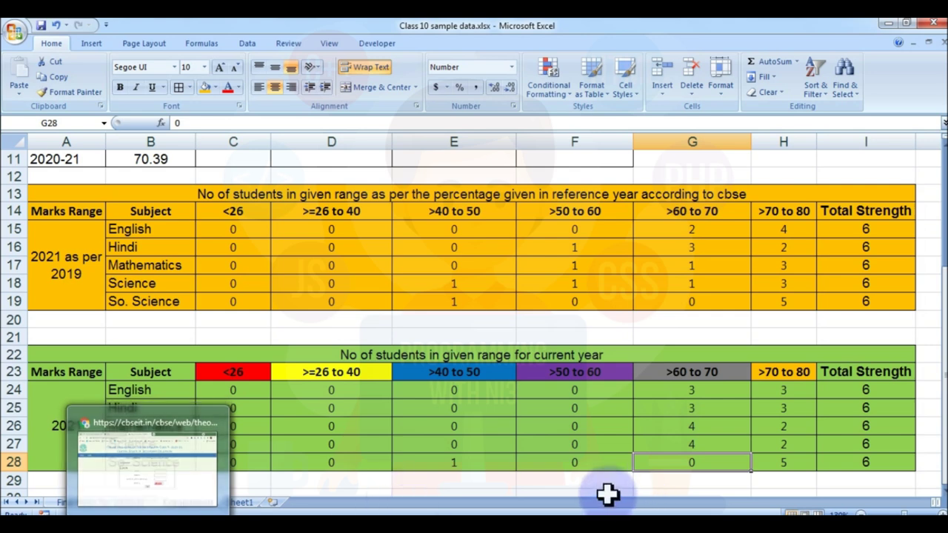
left_click(582, 466)
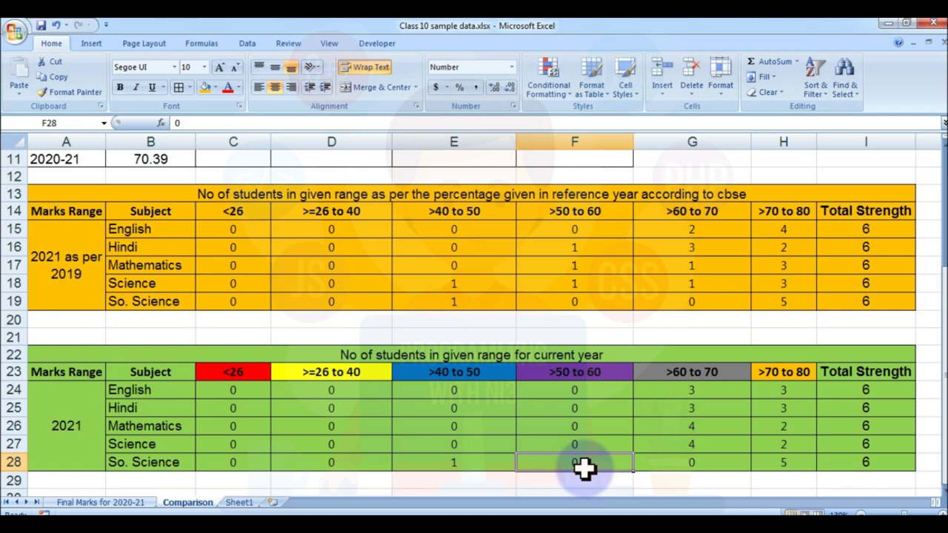
left_click(784, 463)
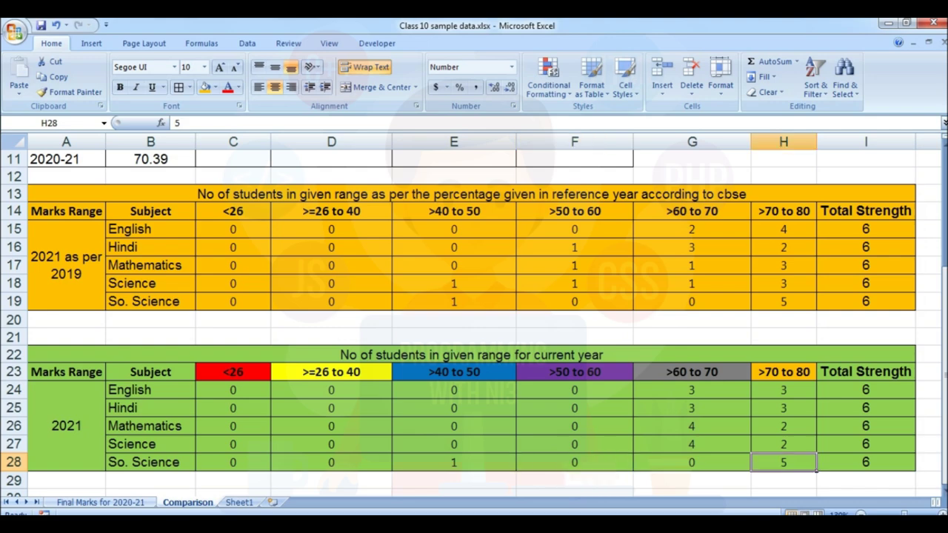
left_click(942, 513)
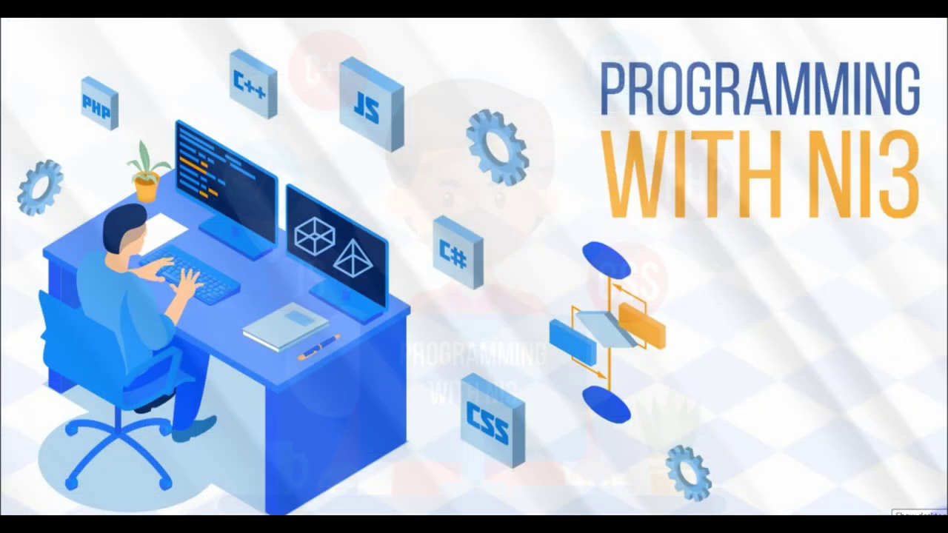